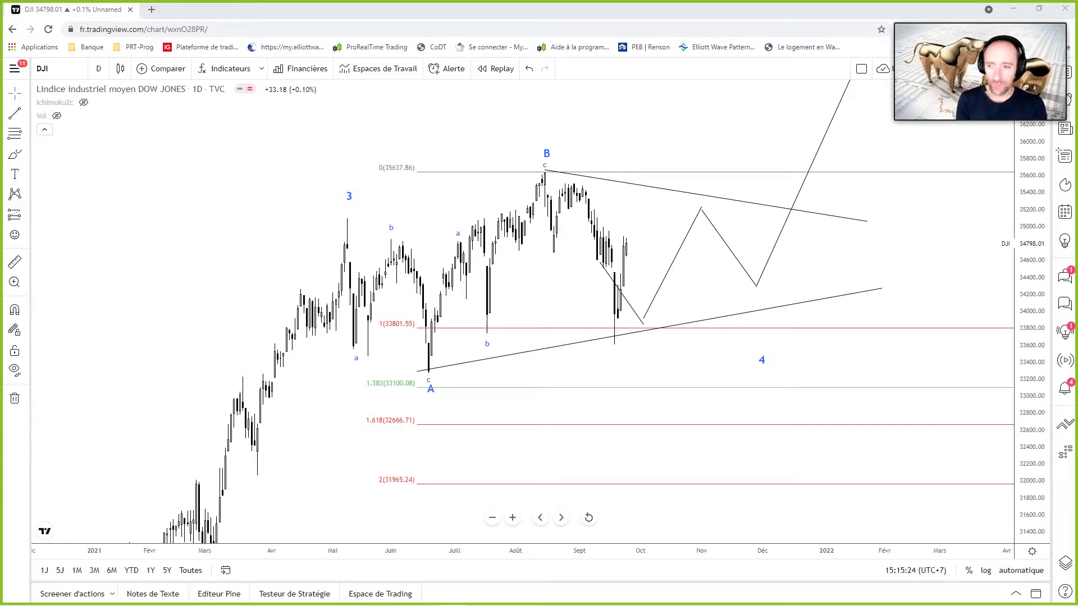
Step: Delete the Fibonacci levels drawing from the Dow Jones chart
click(513, 274)
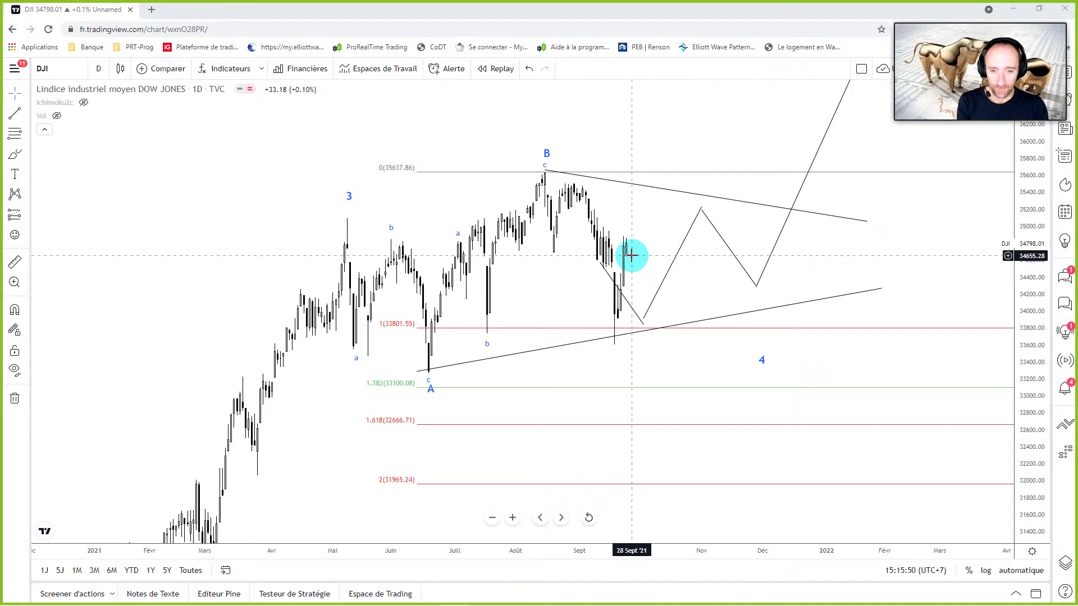
click(612, 388)
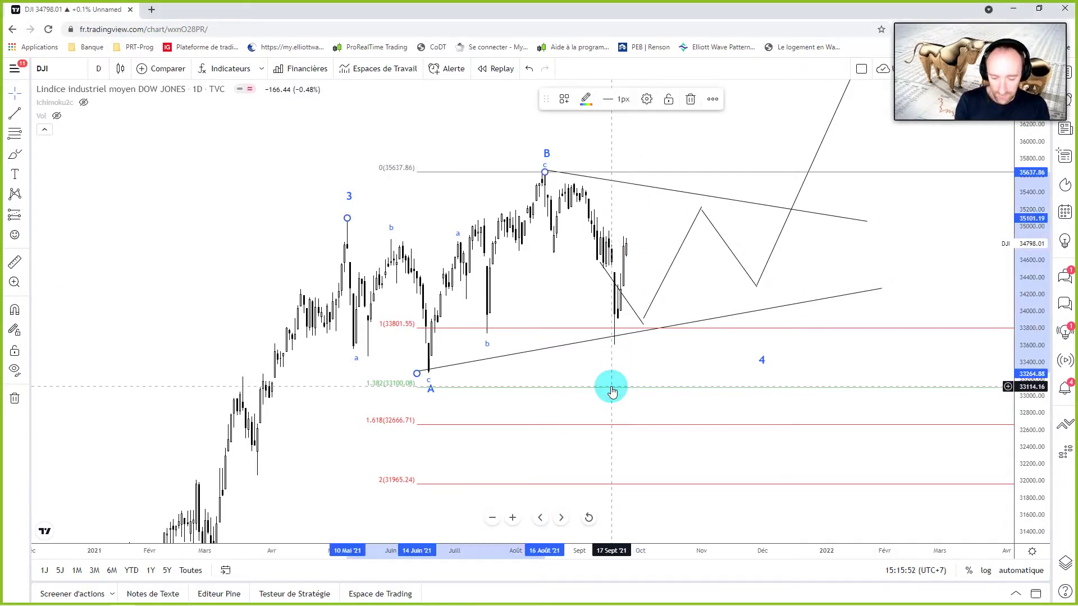
key(Delete)
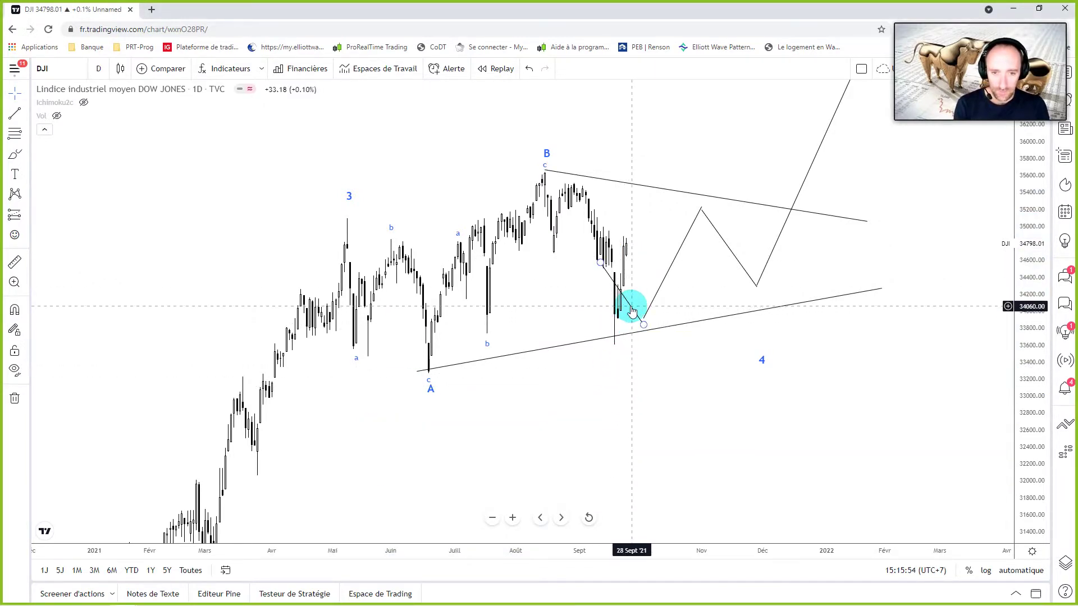
Step: Delete each segment of the projected zigzag path, including the long rising projection line
click(631, 306)
key(Delete)
click(662, 278)
key(Delete)
click(725, 247)
key(Delete)
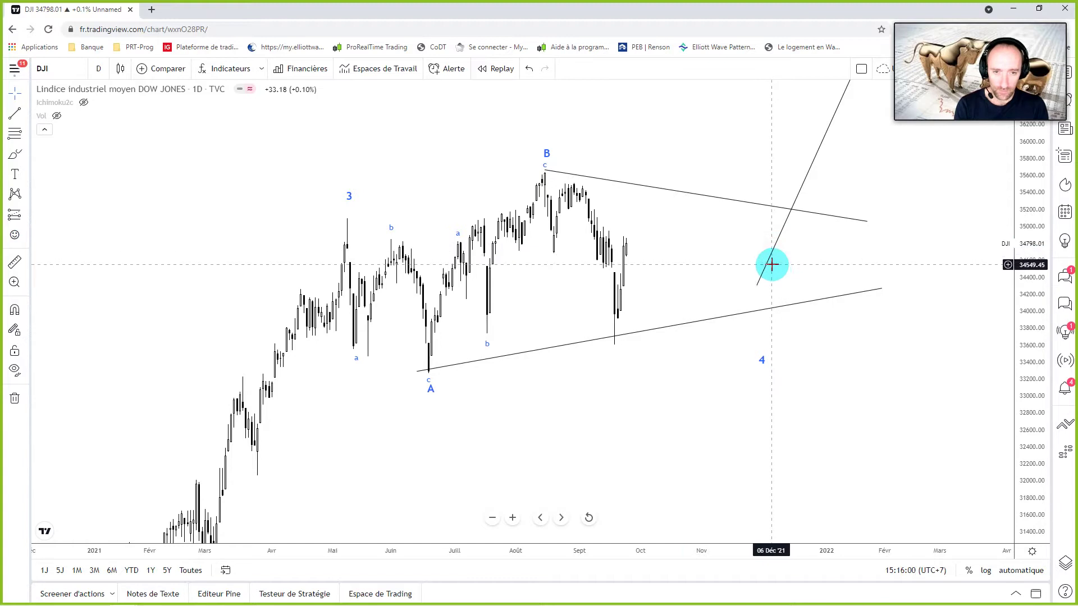
click(767, 262)
key(Delete)
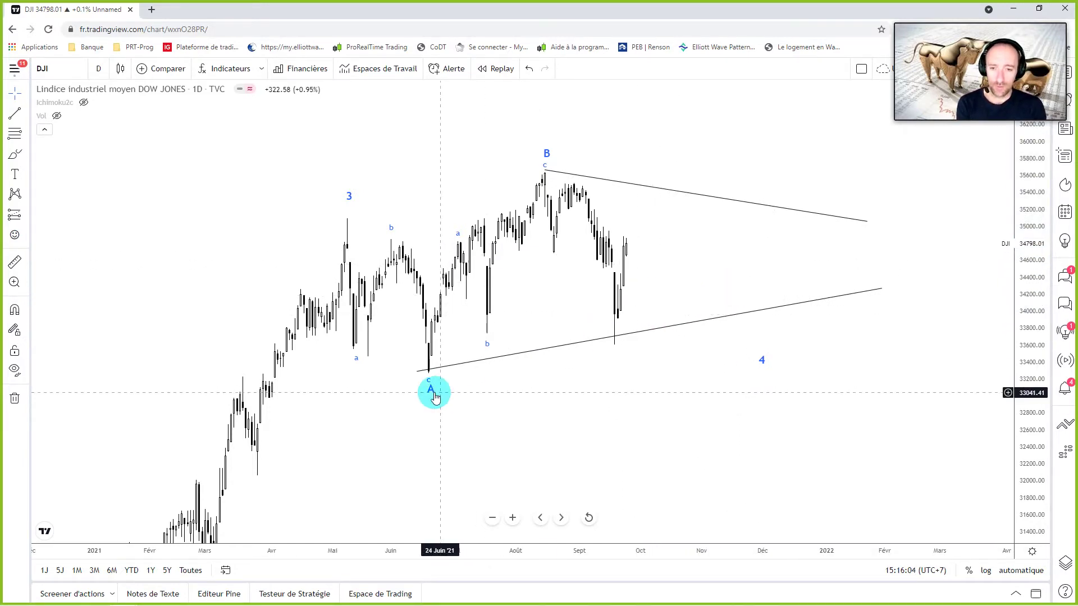
Step: Move the A label below the trendline and raise the B label above its peak
drag(430, 394, 428, 406)
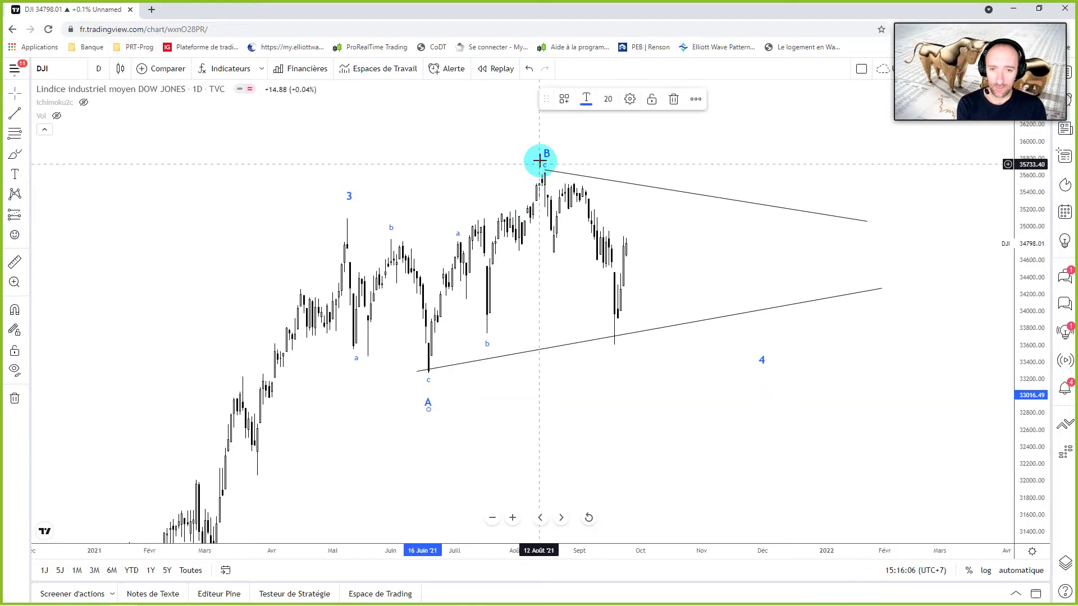
drag(546, 157, 545, 146)
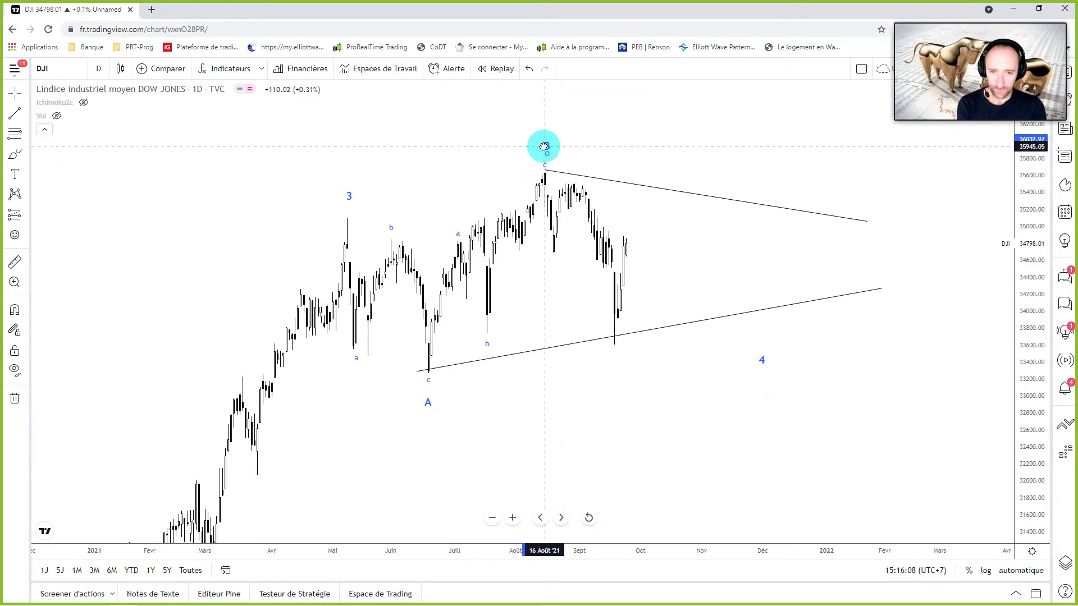
click(470, 396)
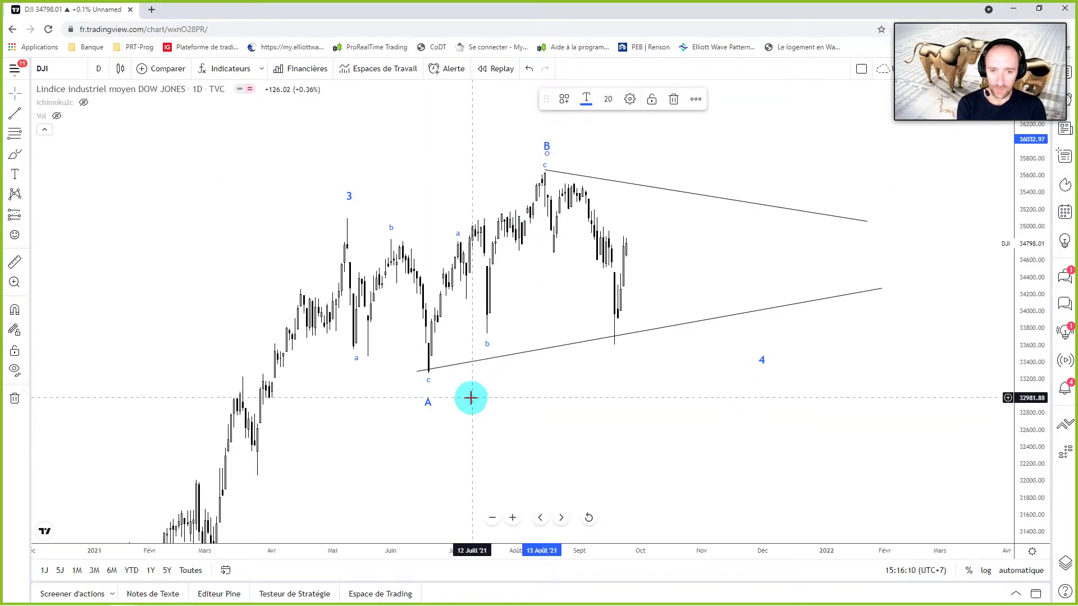
Step: Copy the A label to the September low and change its text to C
click(428, 403)
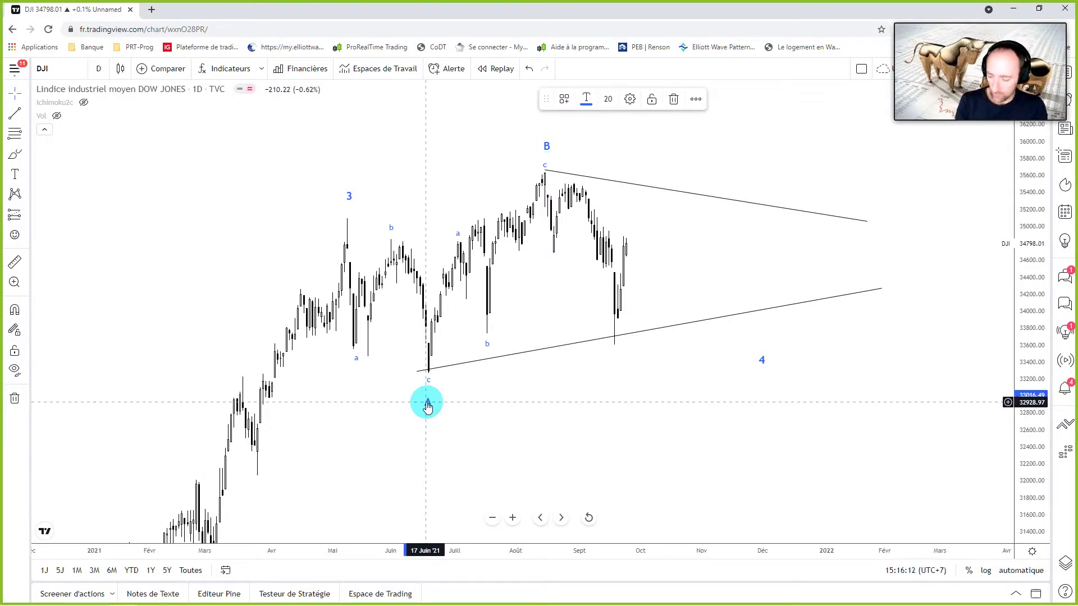
click(433, 378)
drag(429, 384, 614, 365)
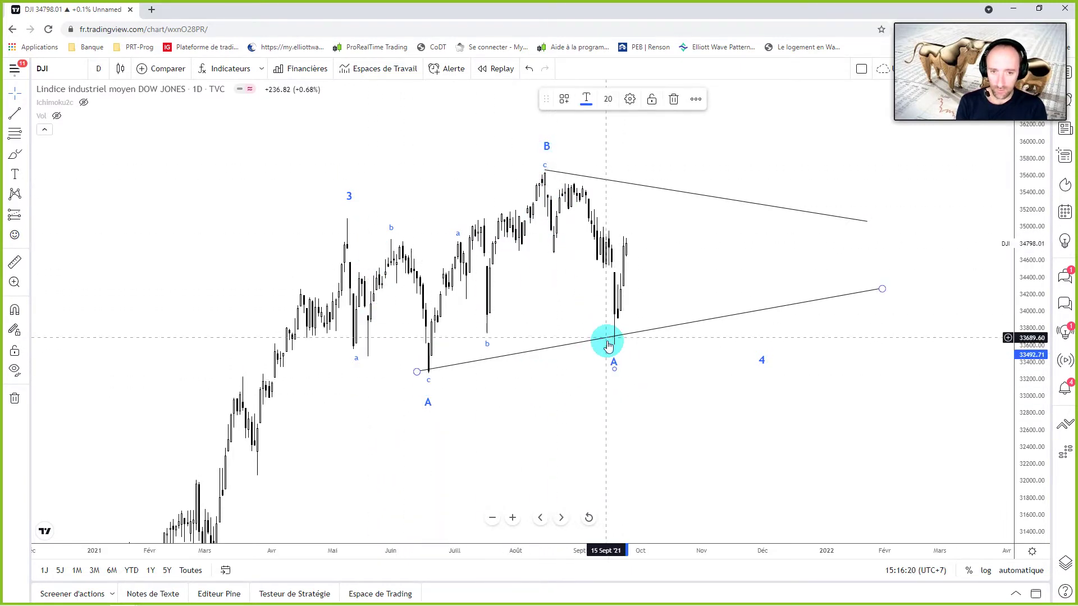
click(614, 362)
text(C)
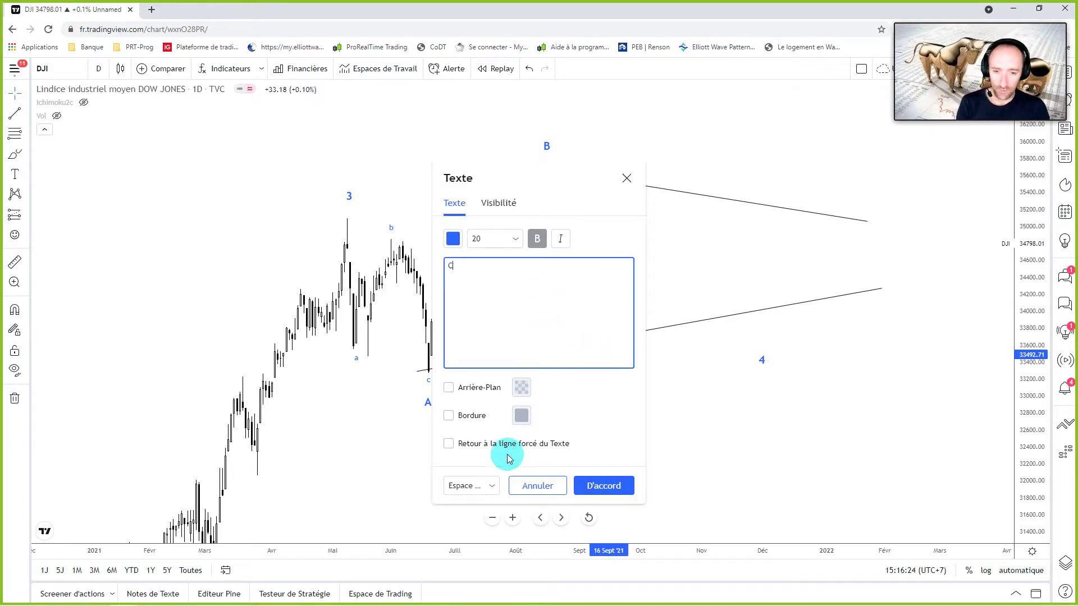
click(592, 485)
click(655, 357)
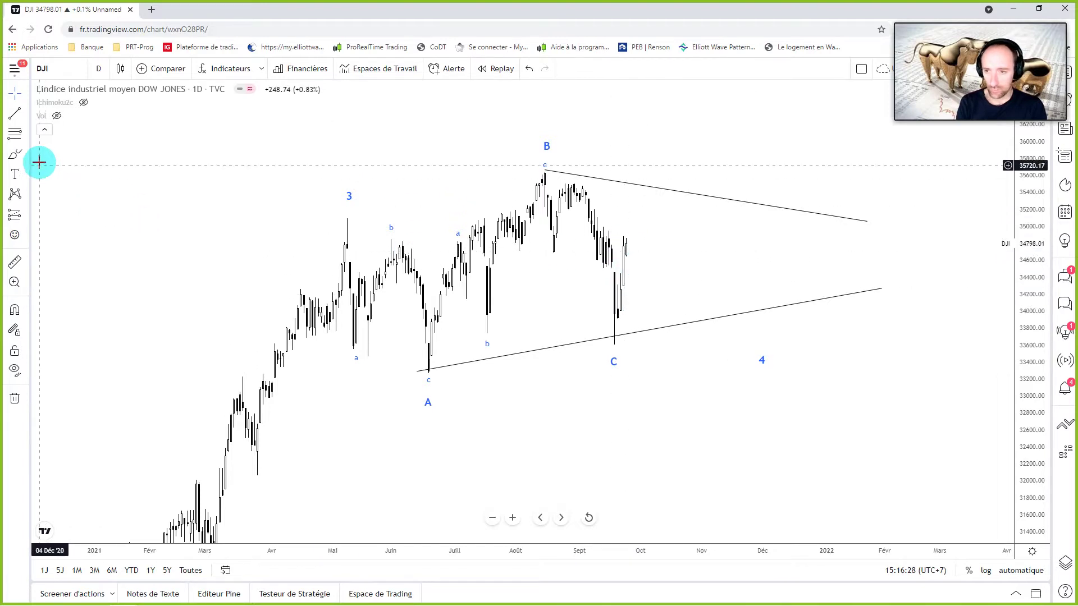
click(16, 155)
mouse_move(627, 239)
mouse_down()
mouse_move(640, 261)
mouse_move(698, 199)
mouse_move(705, 255)
mouse_move(753, 247)
mouse_move(770, 289)
mouse_move(806, 228)
mouse_move(850, 100)
mouse_up()
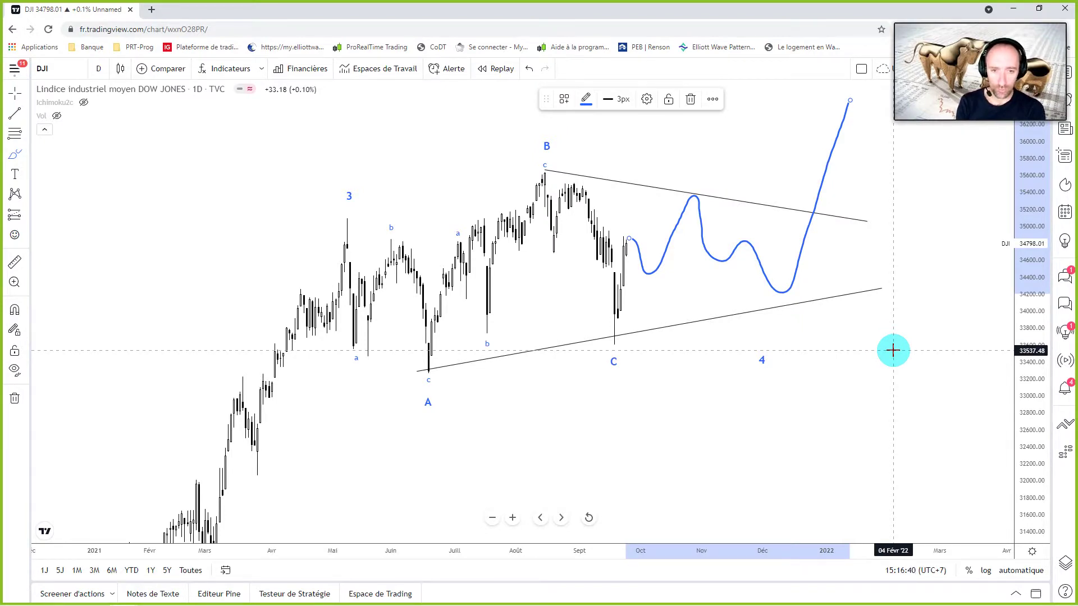
key(Delete)
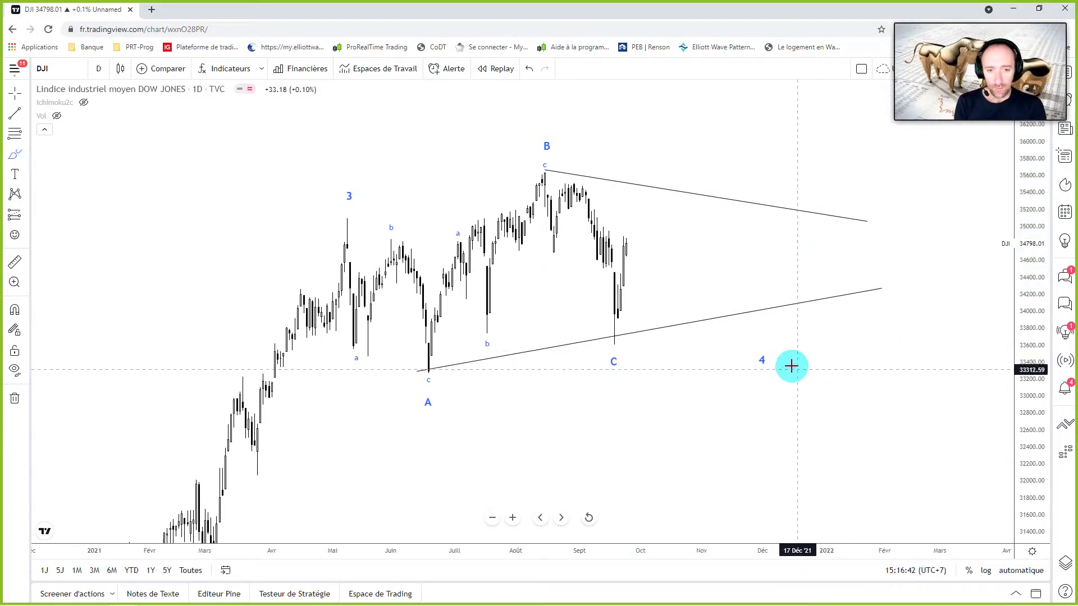
click(762, 361)
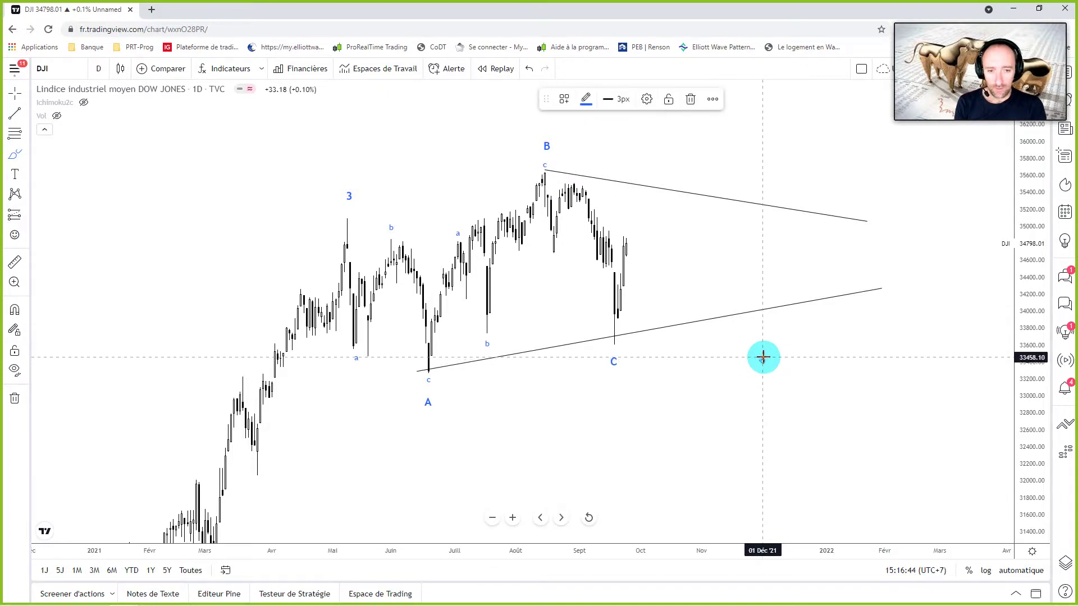
mouse_move(762, 357)
mouse_down()
mouse_move(778, 327)
mouse_move(770, 338)
mouse_up()
click(774, 337)
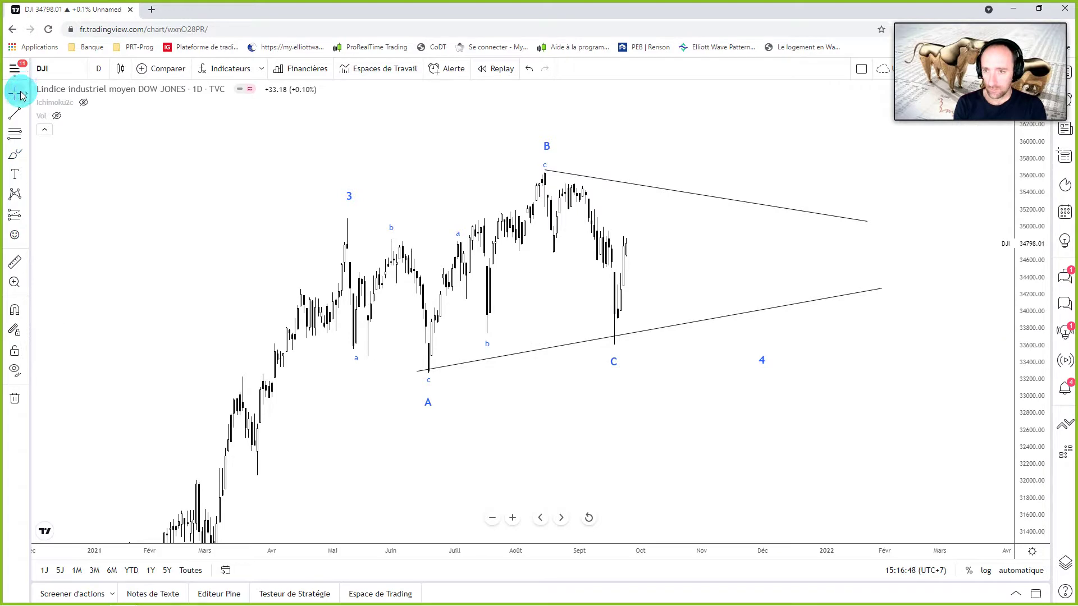
Step: Shift the old 4 label into the triangle, lengthen the lower trendline, and place a 4 under C
drag(763, 359, 780, 328)
click(798, 400)
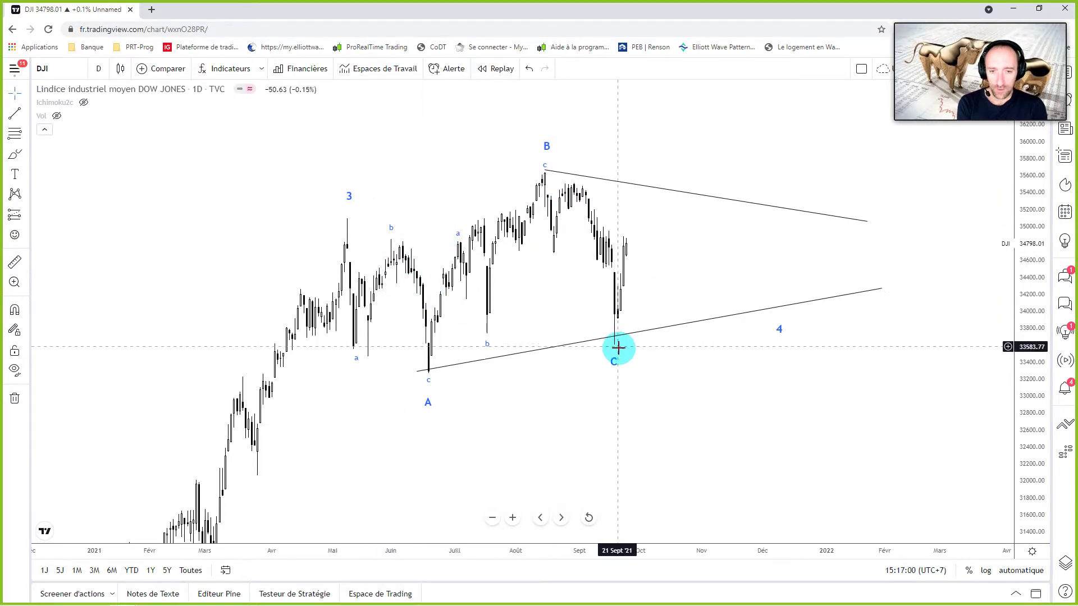
drag(472, 364, 481, 366)
click(522, 369)
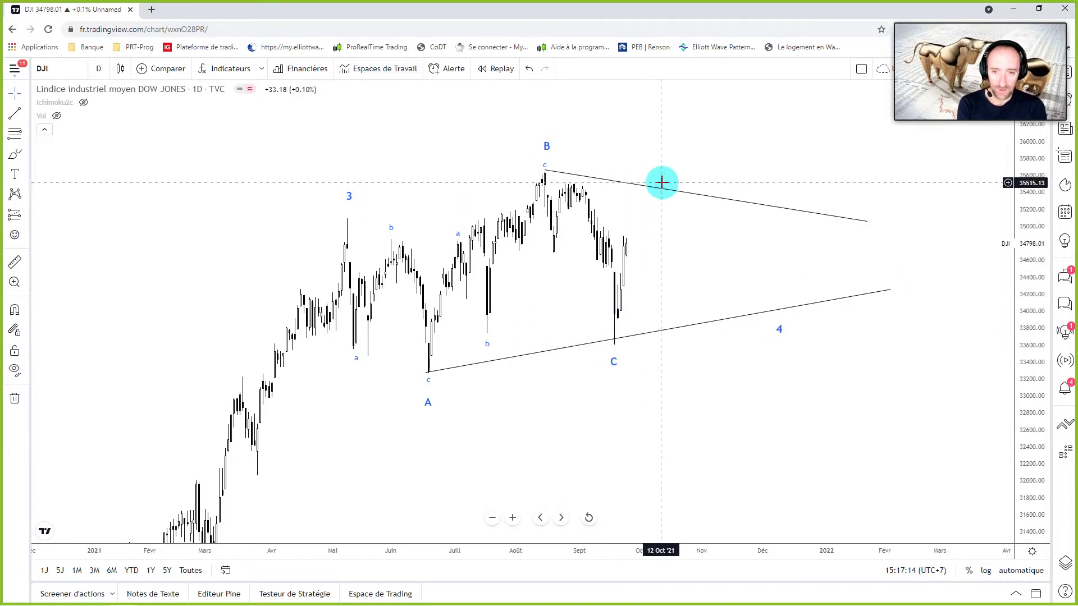
click(611, 381)
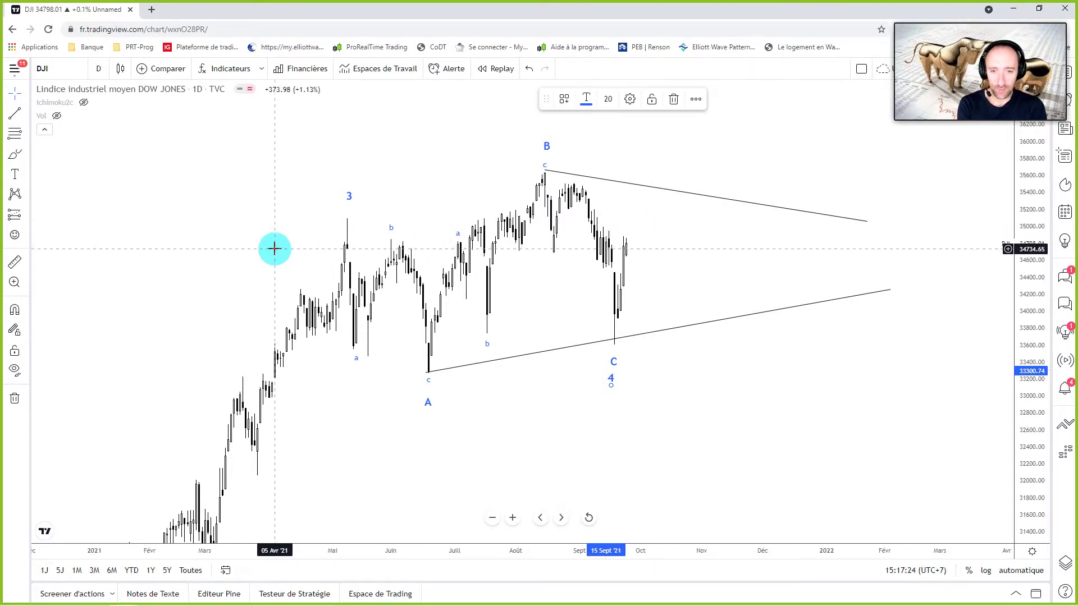
drag(273, 251, 284, 305)
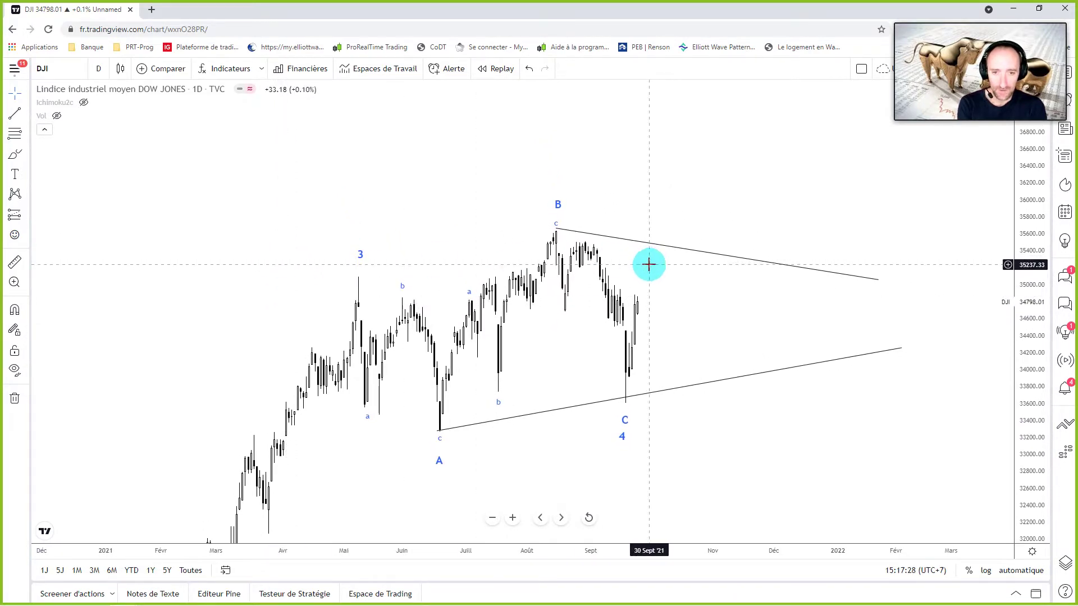
Step: Settle the B label just above its peak and recentre the chart on the triangle
scroll(649, 264, up, 1)
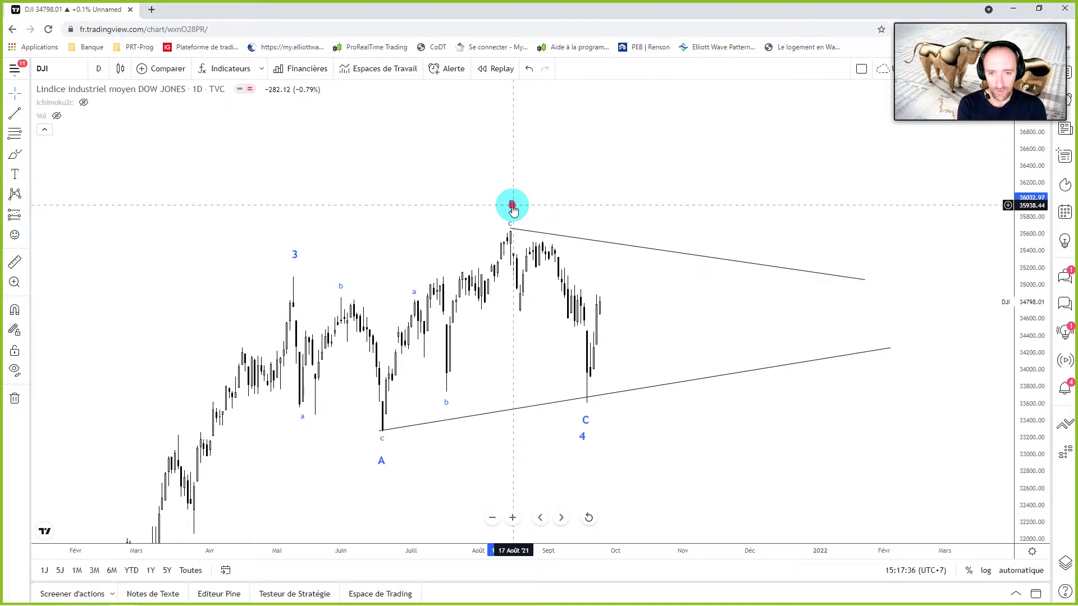
drag(513, 208, 509, 211)
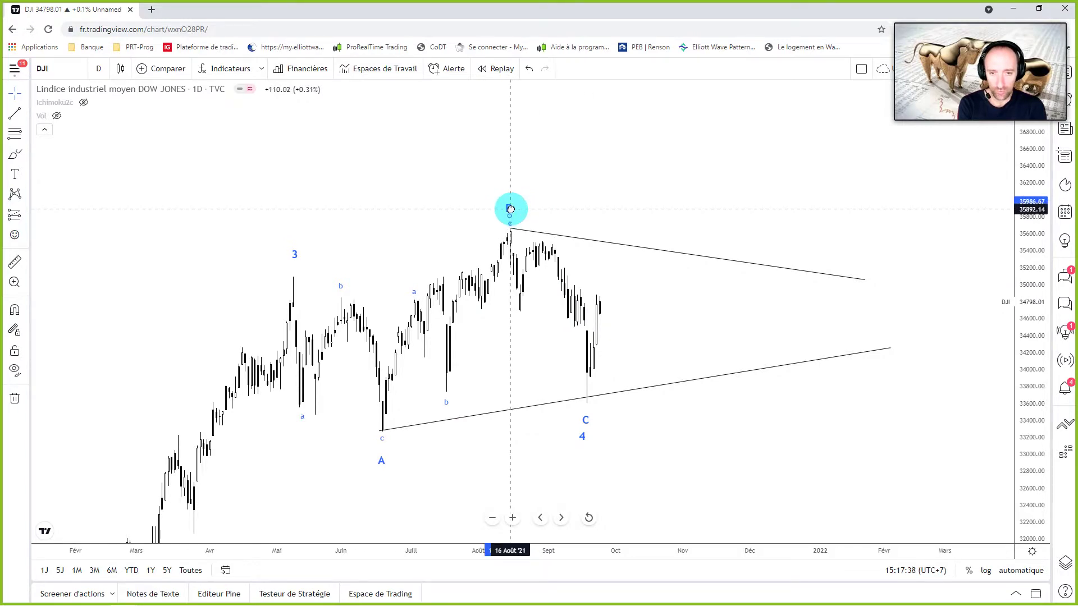
drag(652, 324, 684, 292)
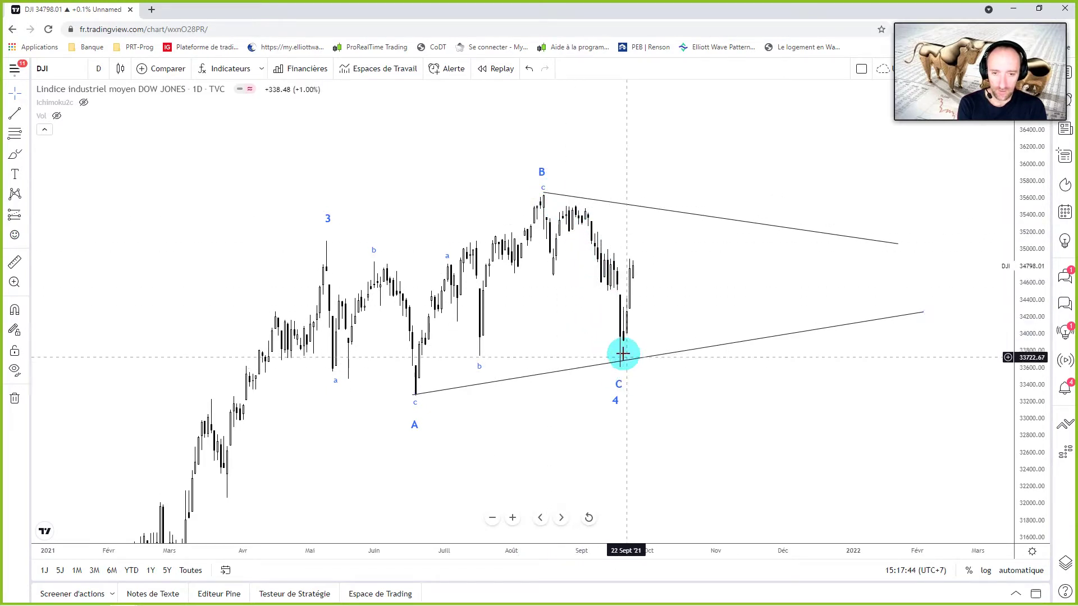
click(622, 397)
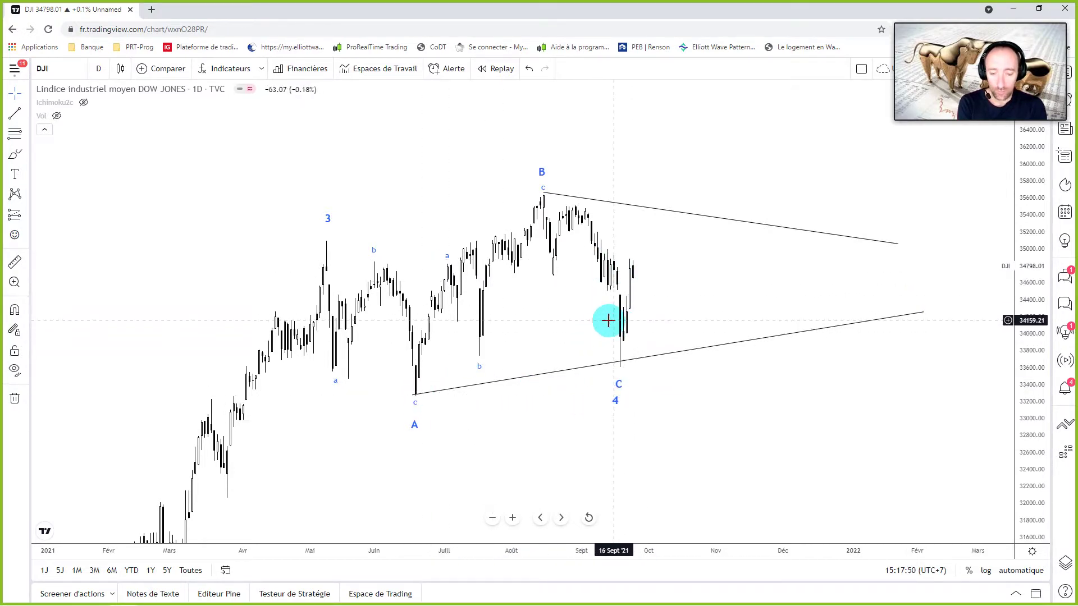
mouse_move(550, 407)
mouse_down()
mouse_move(679, 279)
mouse_move(599, 452)
mouse_move(558, 453)
mouse_up()
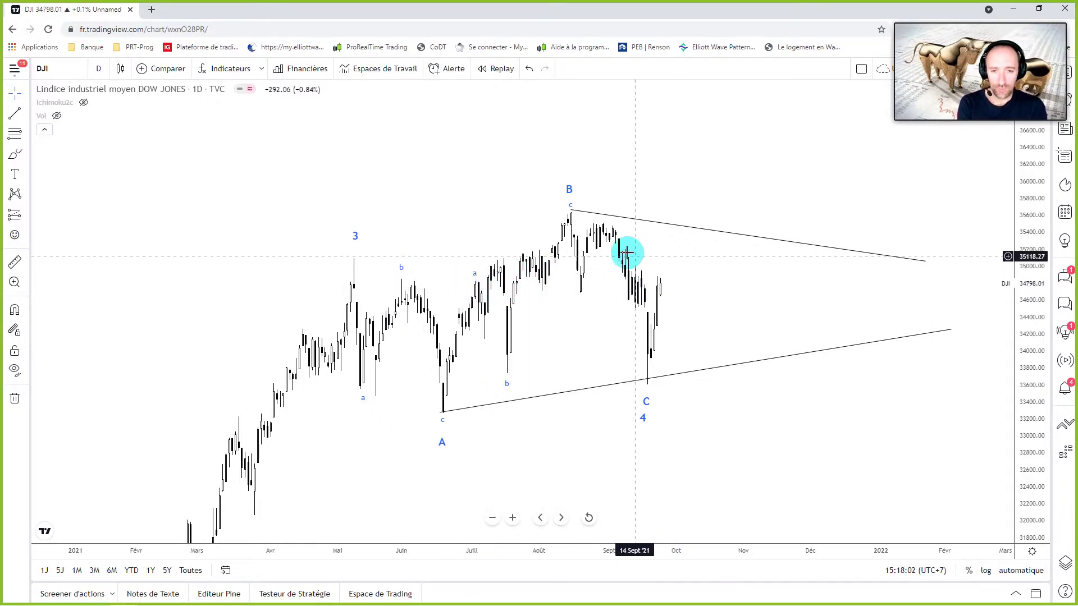
click(673, 376)
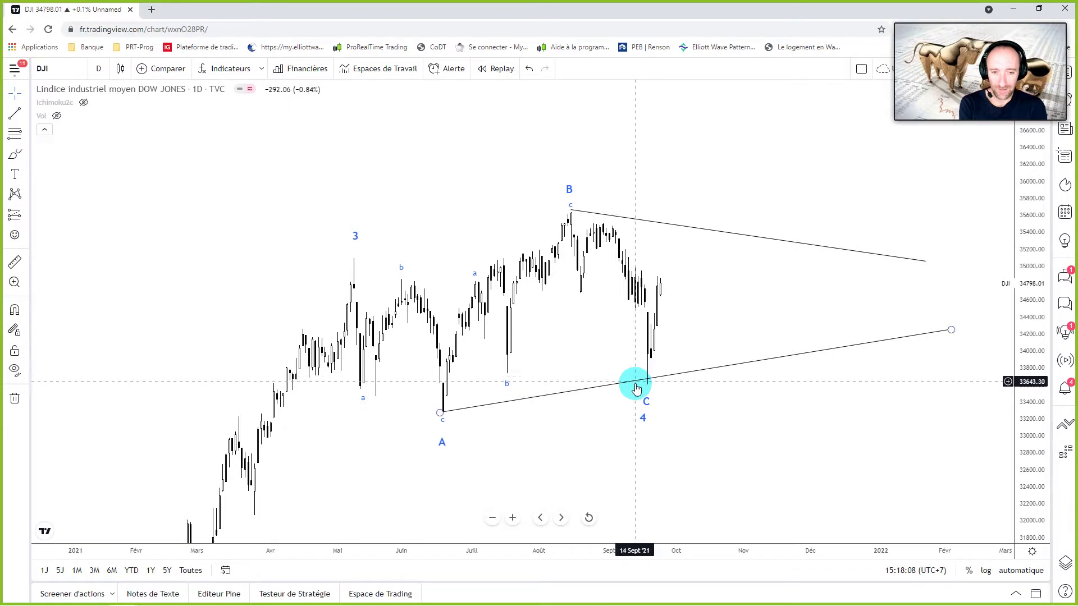
click(693, 311)
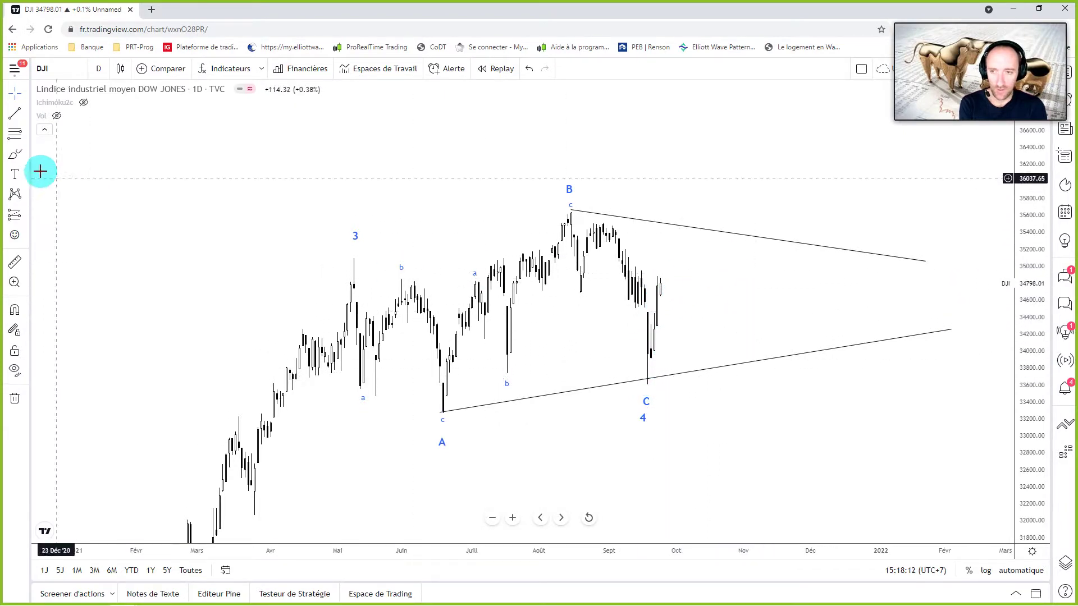
click(15, 155)
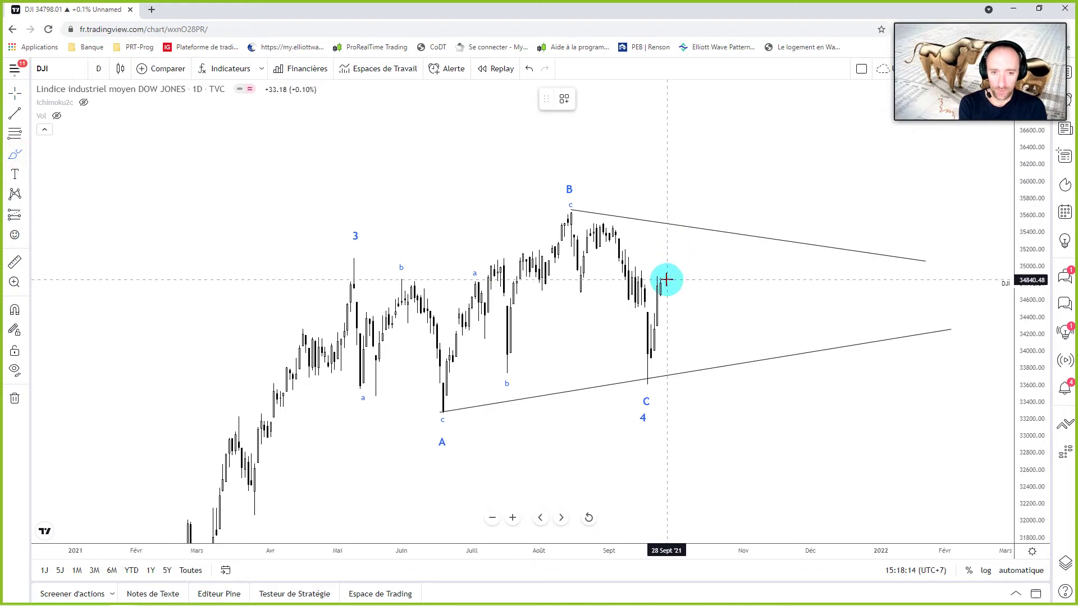
mouse_move(667, 282)
mouse_down()
mouse_move(719, 134)
mouse_move(755, 216)
mouse_move(791, 161)
mouse_move(815, 88)
mouse_up()
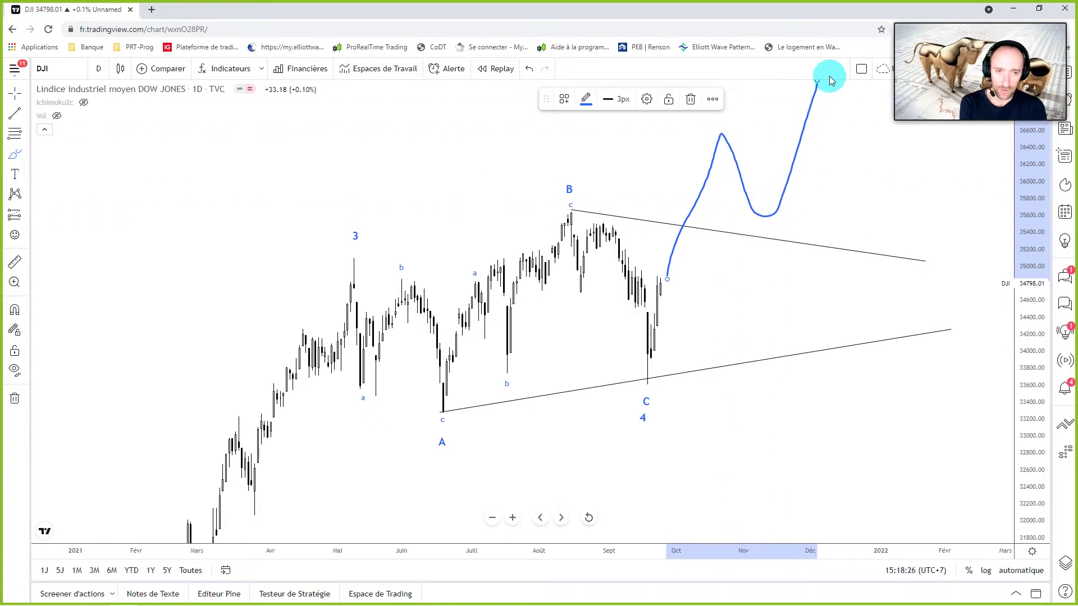
key(Delete)
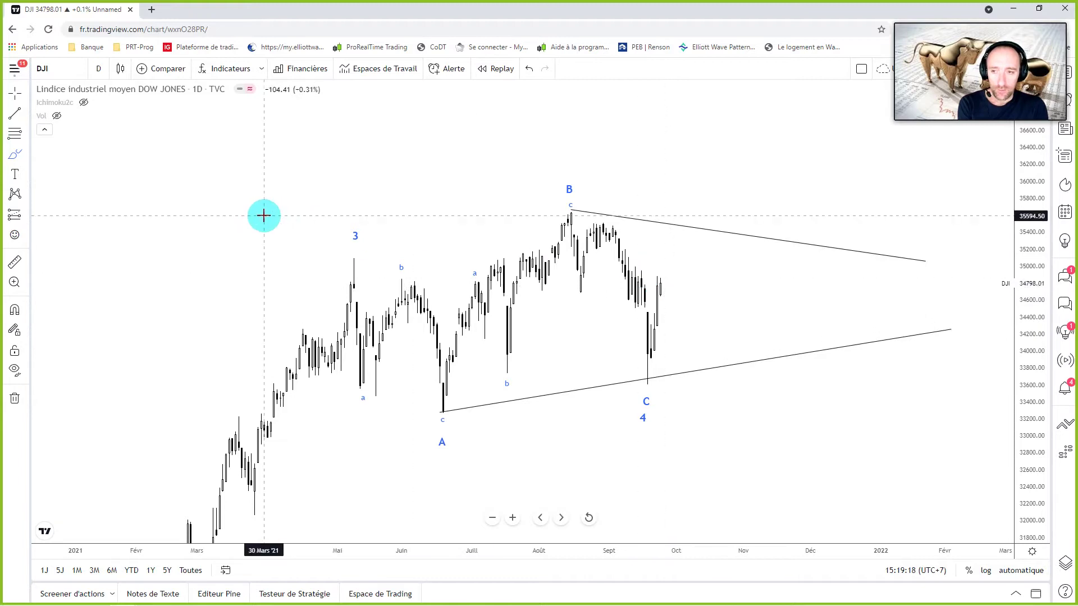
mouse_move(659, 278)
mouse_down()
mouse_move(702, 319)
mouse_move(766, 312)
mouse_move(787, 291)
mouse_move(840, 341)
mouse_move(916, 131)
mouse_up()
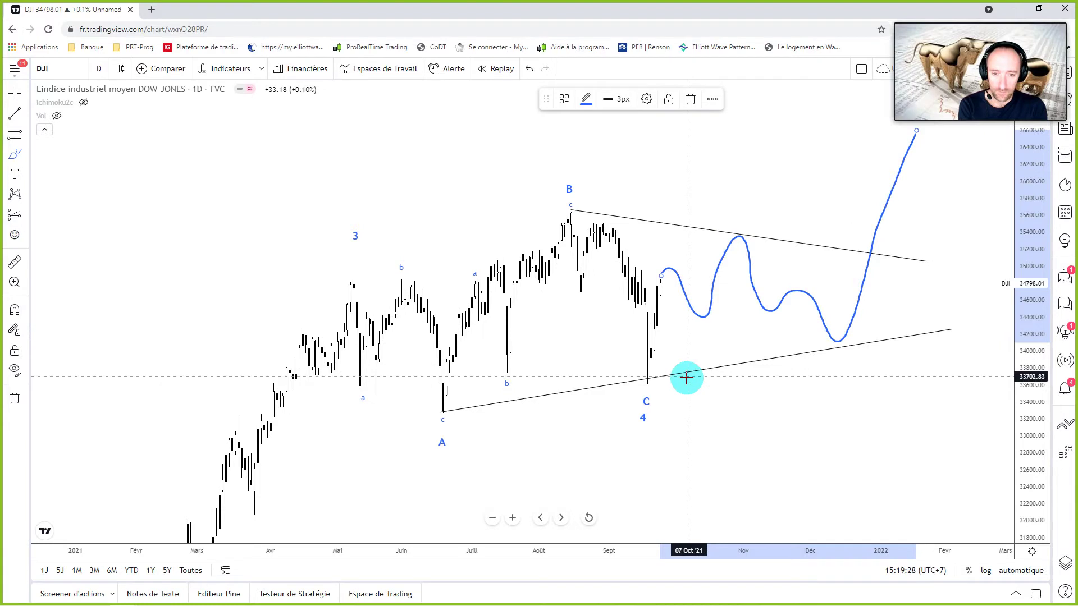
click(14, 92)
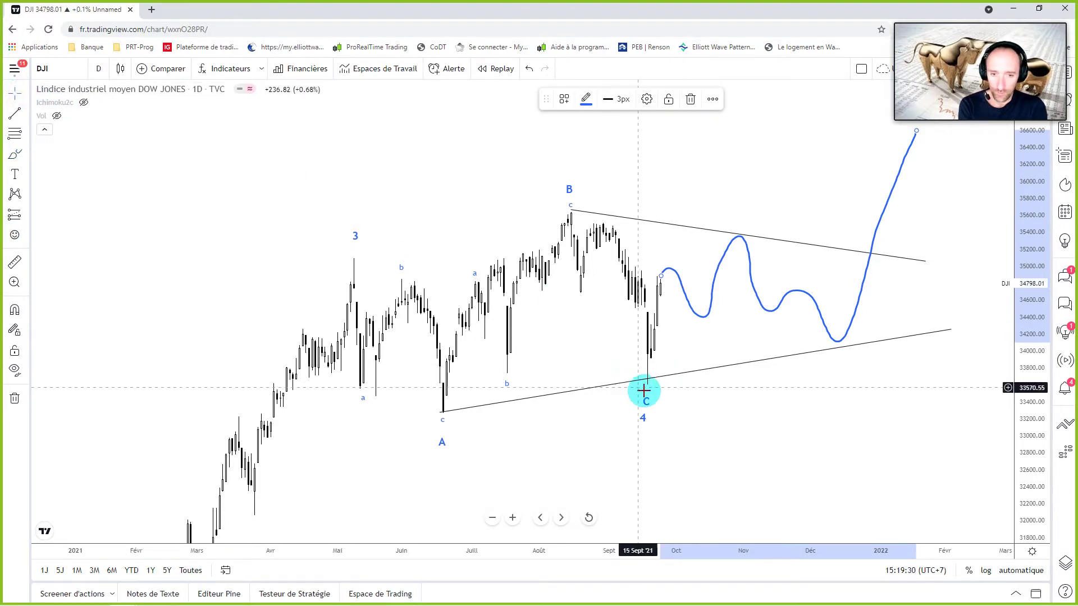
click(647, 402)
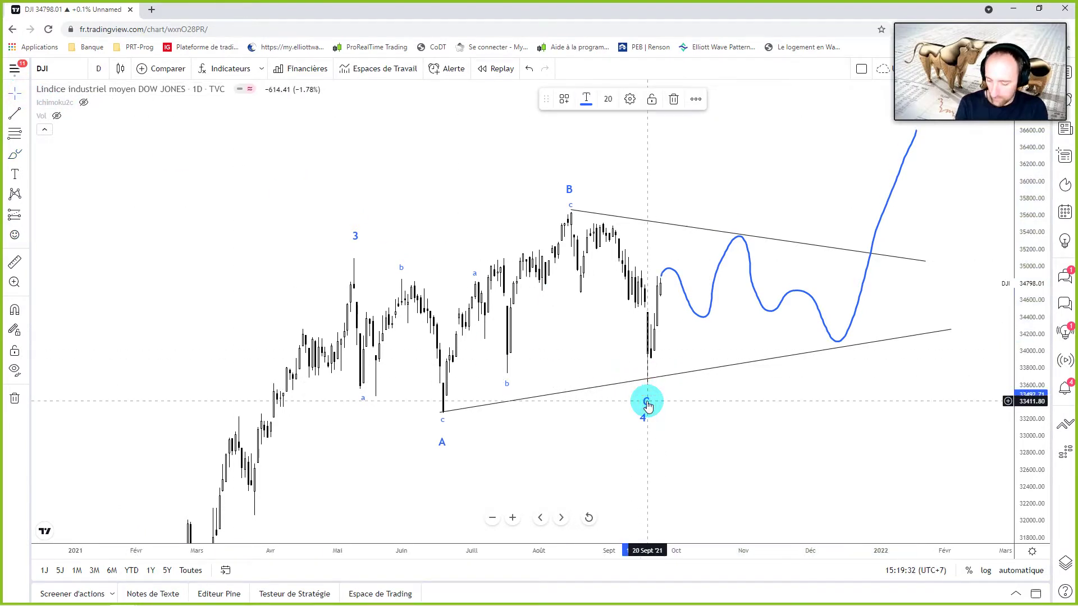
drag(648, 405, 737, 214)
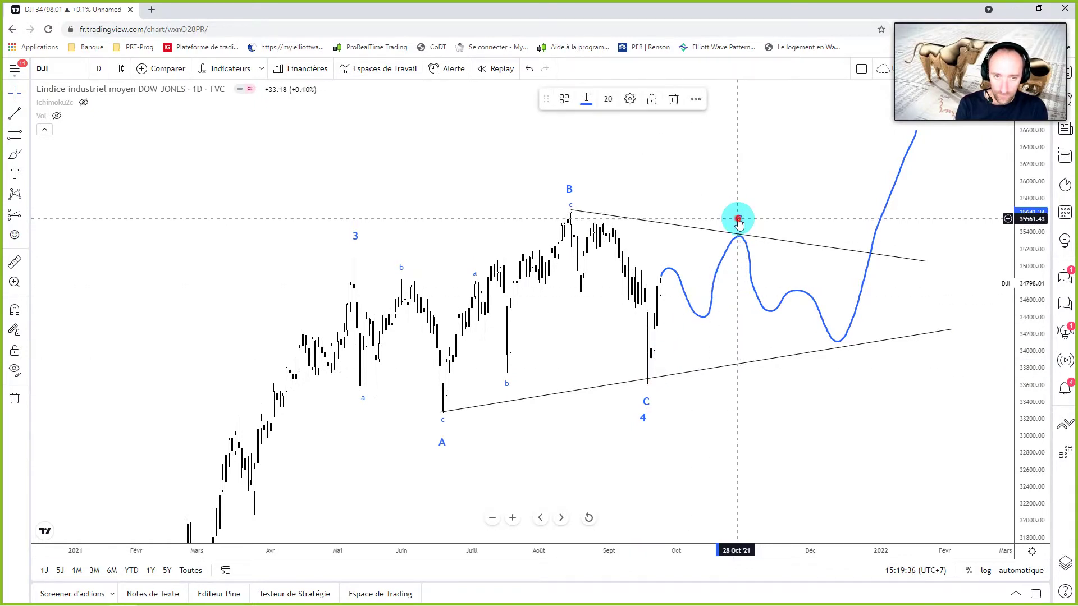
Step: Rename the copied label at the projected peak to D, and copy the c label to the final low as E
double_click(738, 218)
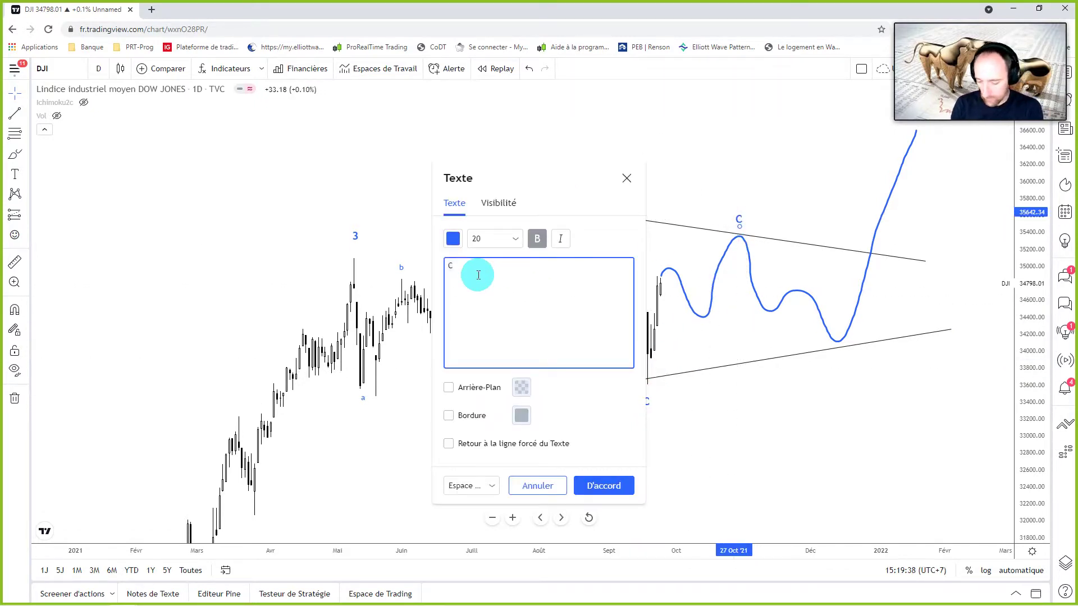
click(602, 484)
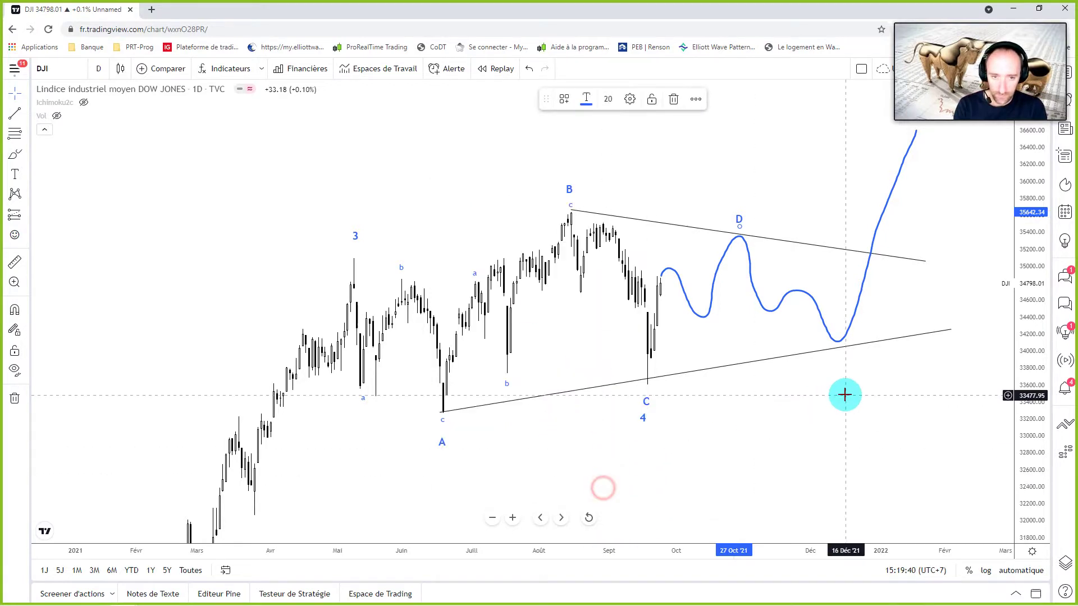
drag(646, 377, 839, 374)
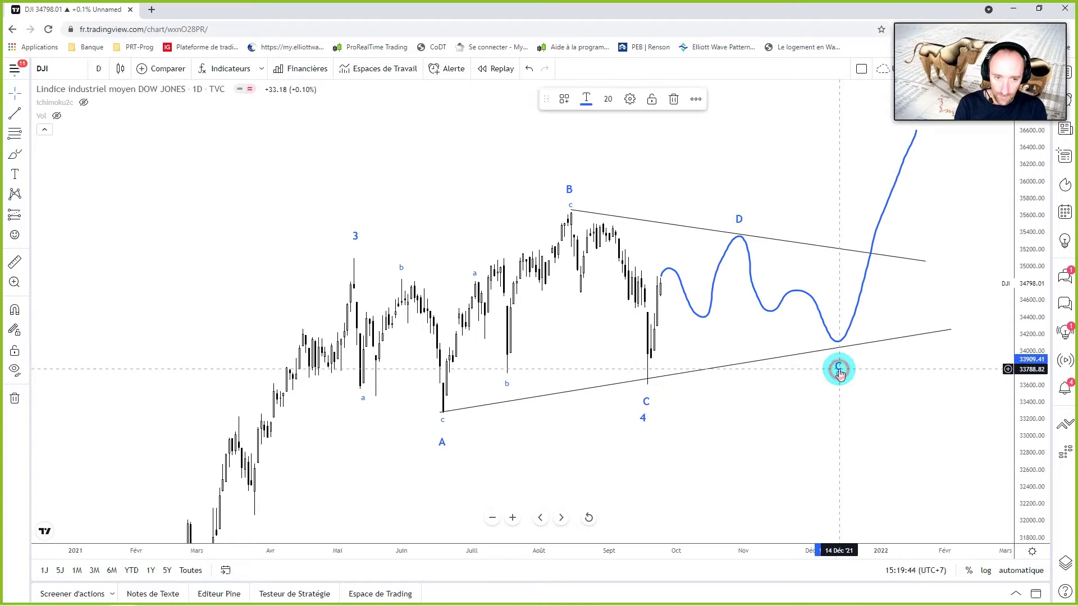
double_click(838, 367)
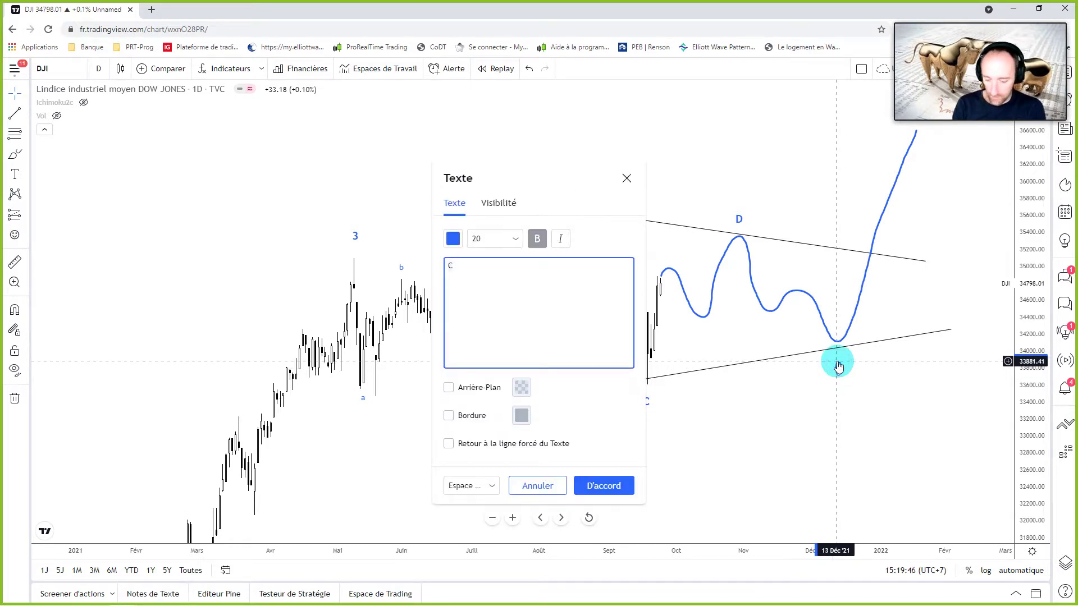
text(E)
click(604, 486)
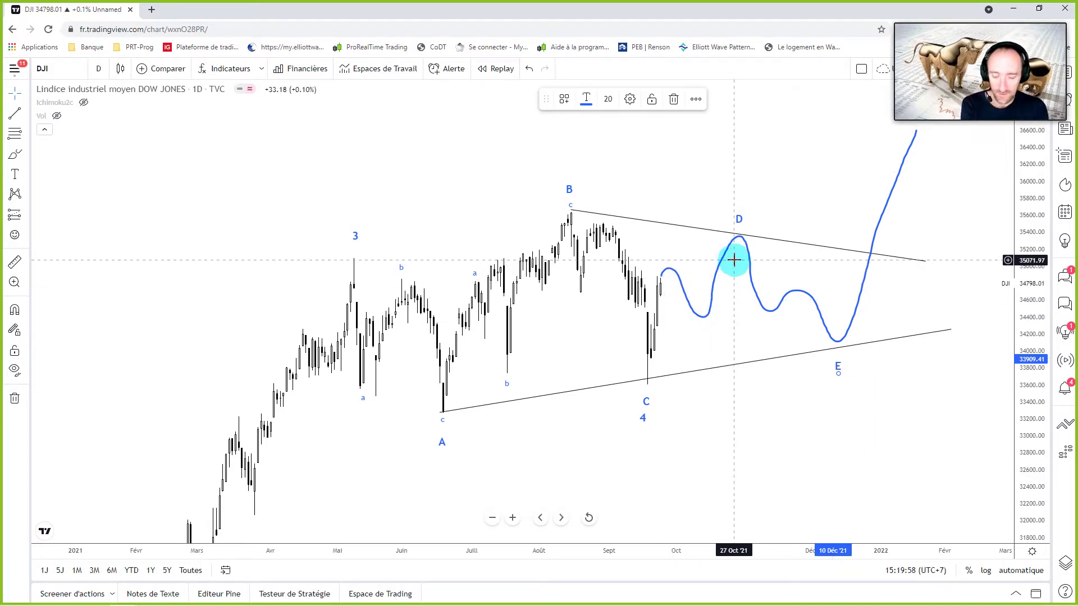
click(887, 367)
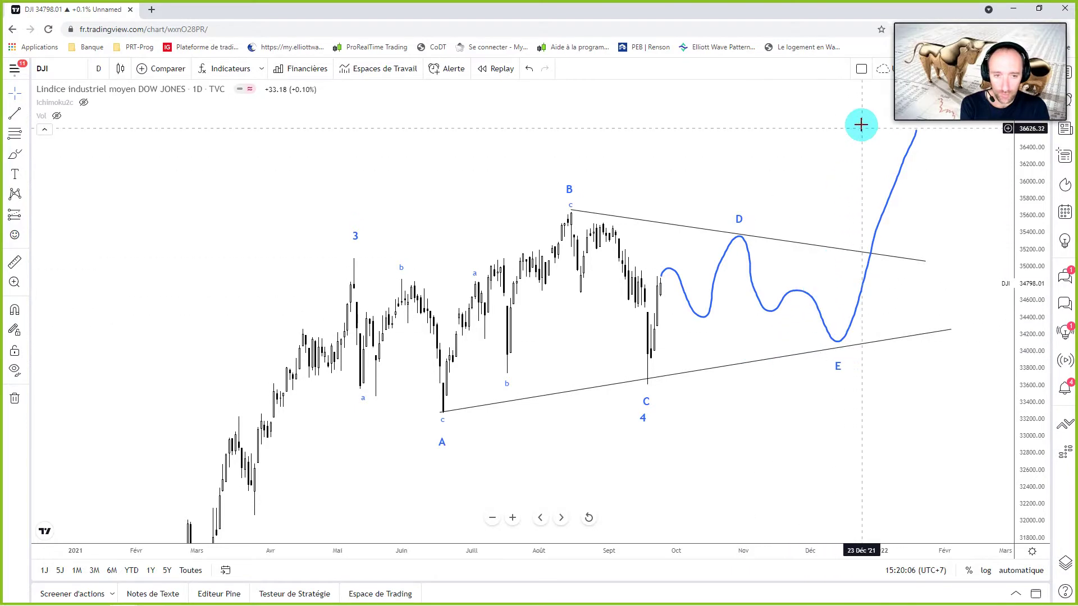
Step: Drag the wave 4 label from under C to beneath the E label at the projected final low
mouse_move(643, 418)
mouse_down()
mouse_move(817, 401)
mouse_move(836, 388)
mouse_move(712, 414)
mouse_up()
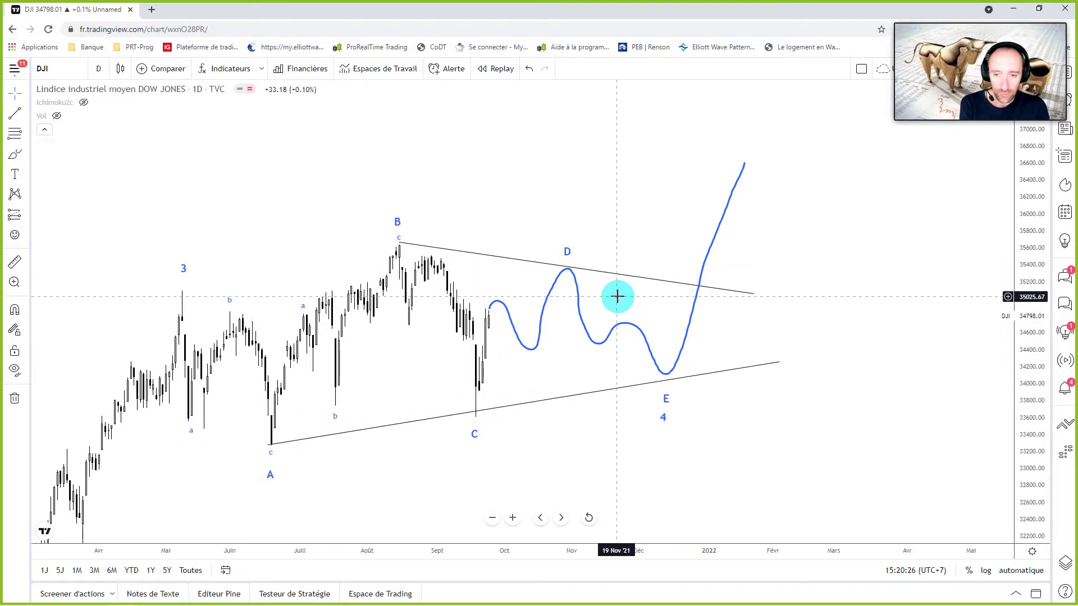
Step: Copy small labels onto the pullback before B and a b onto the B top
click(302, 310)
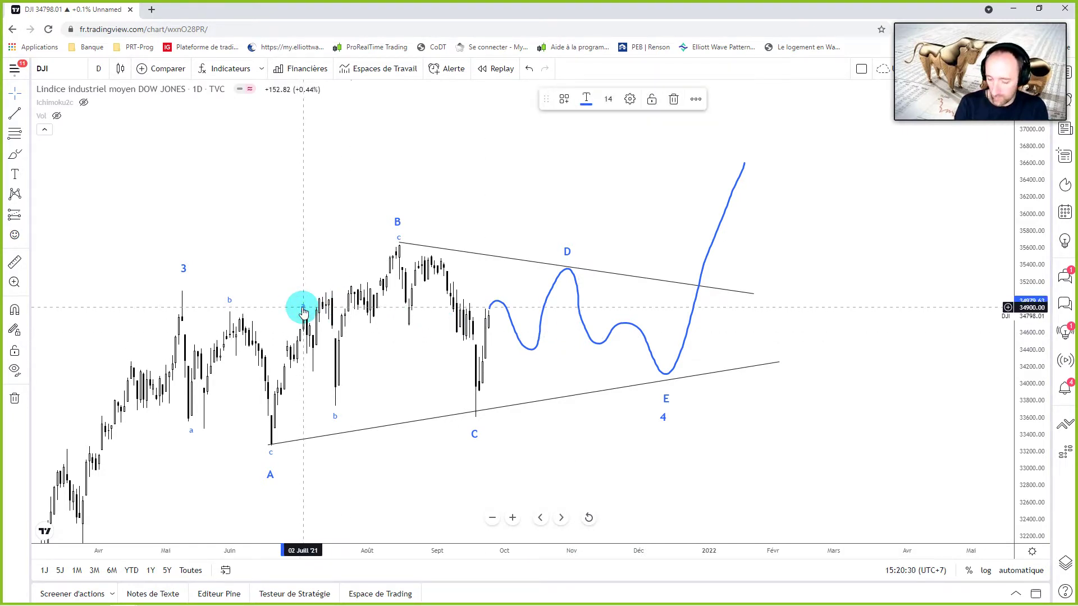
drag(302, 287, 405, 337)
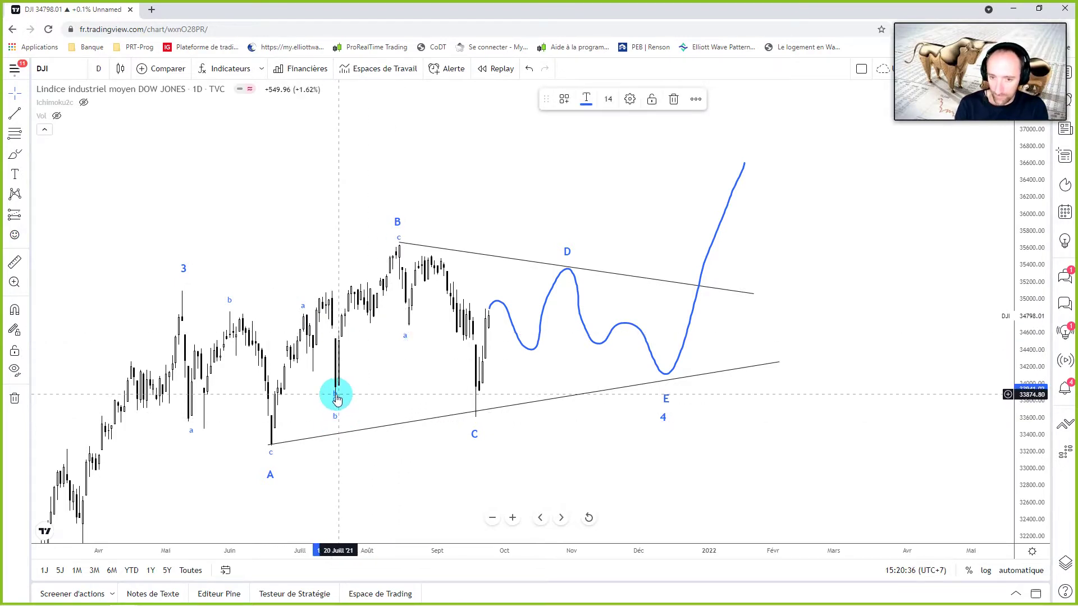
click(335, 418)
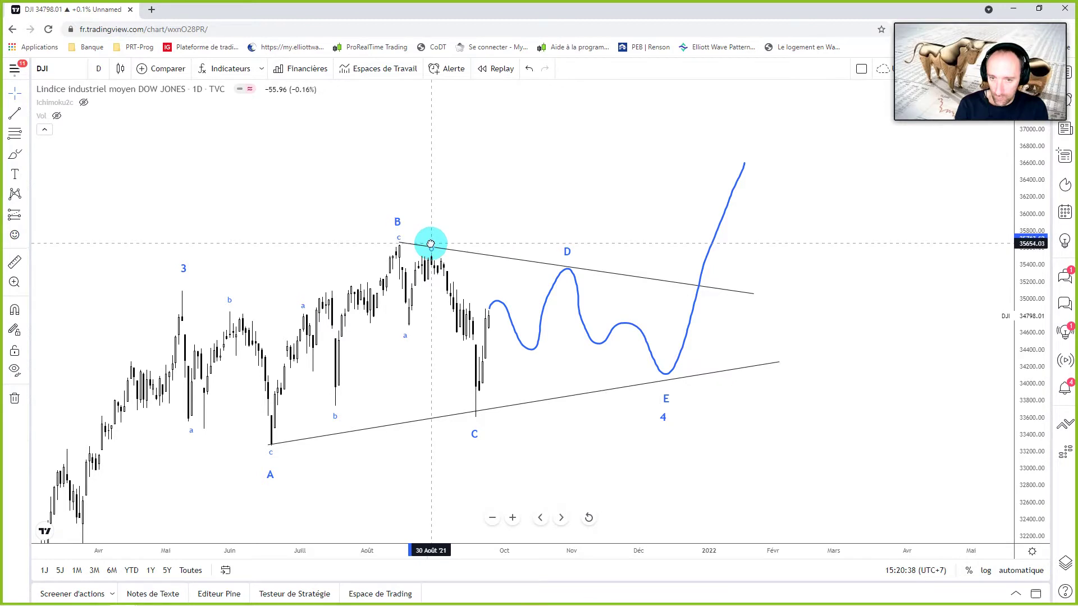
drag(431, 245, 399, 240)
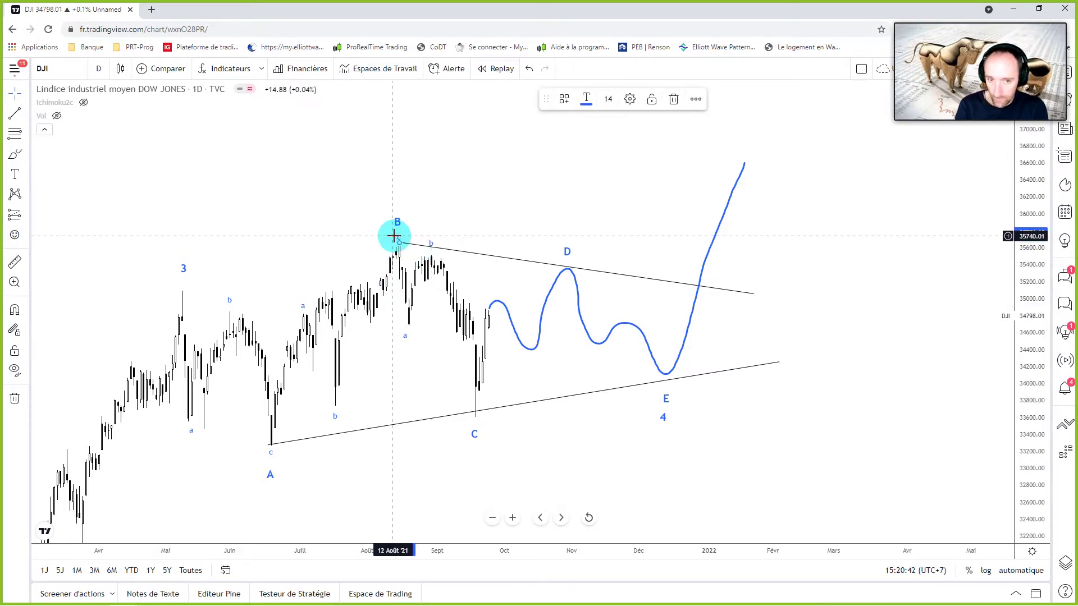
click(411, 264)
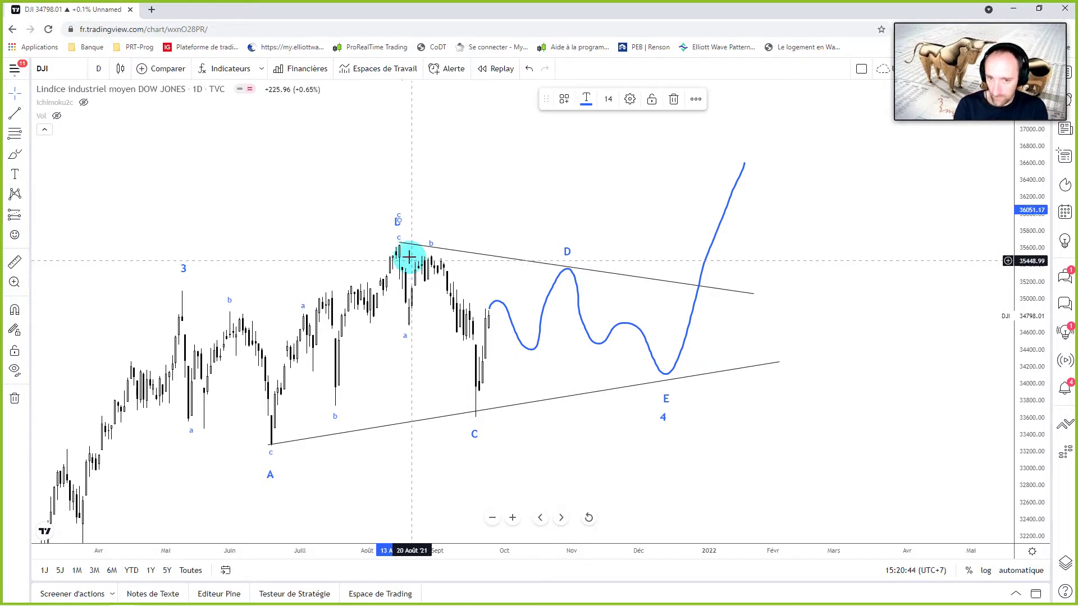
Step: Nudge the C label slightly lower and add a small a on the bounce after C
click(399, 219)
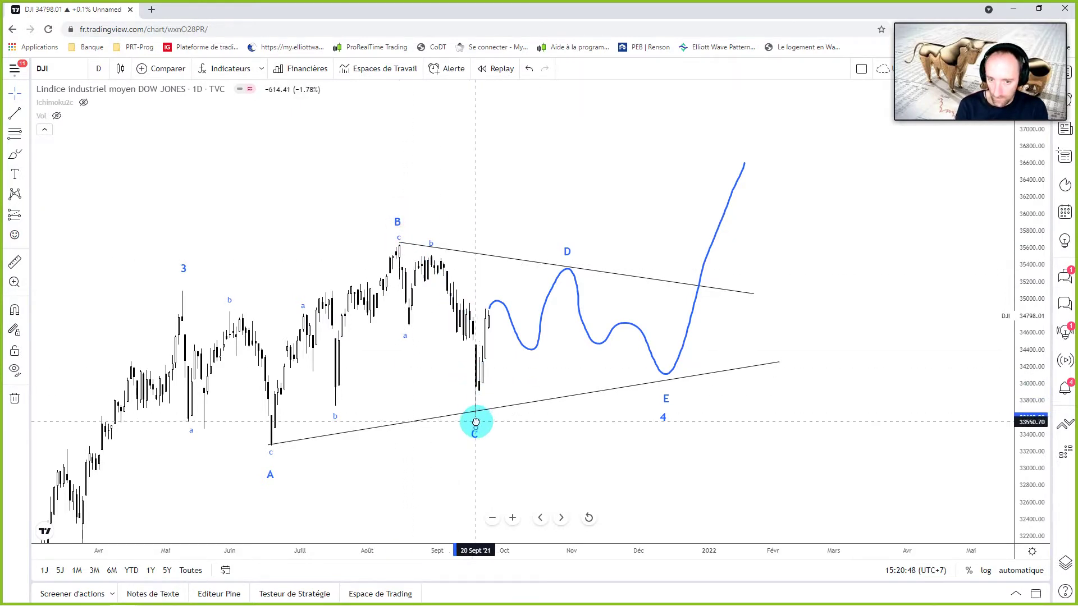
drag(475, 422, 476, 427)
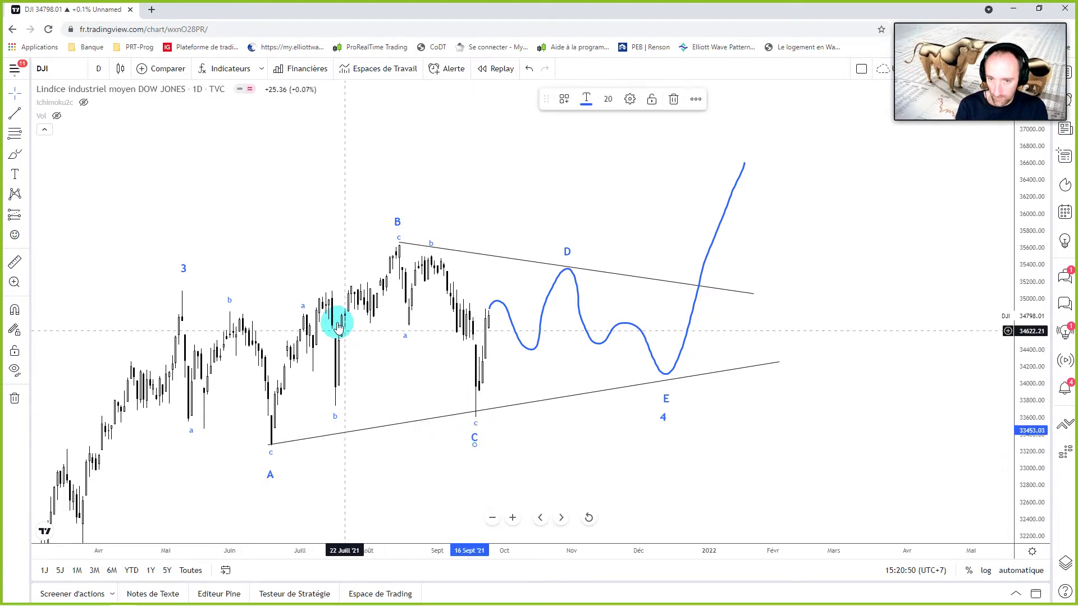
click(304, 307)
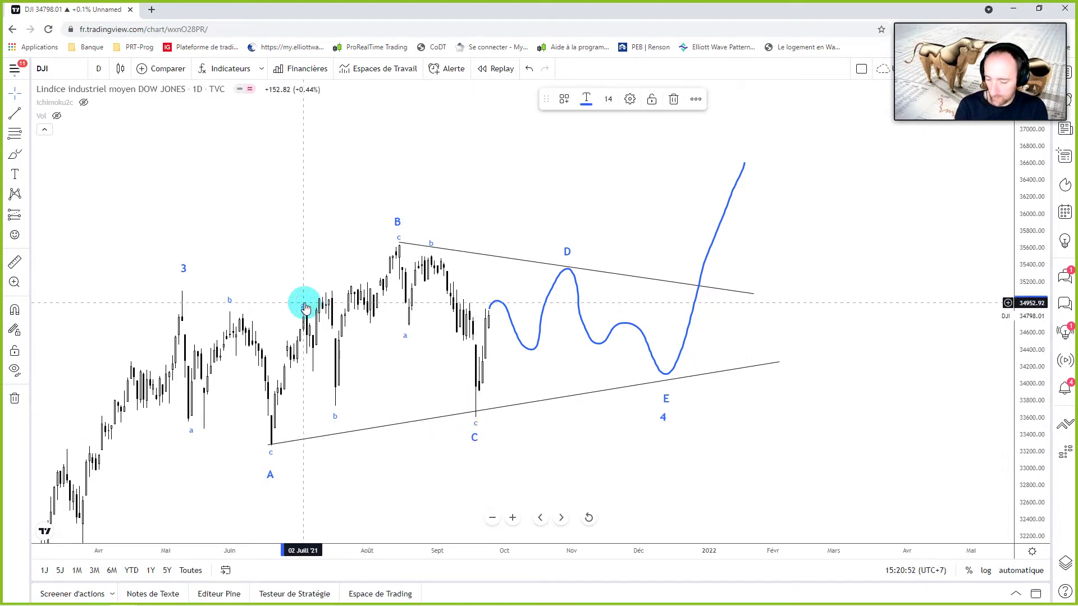
drag(303, 284, 492, 283)
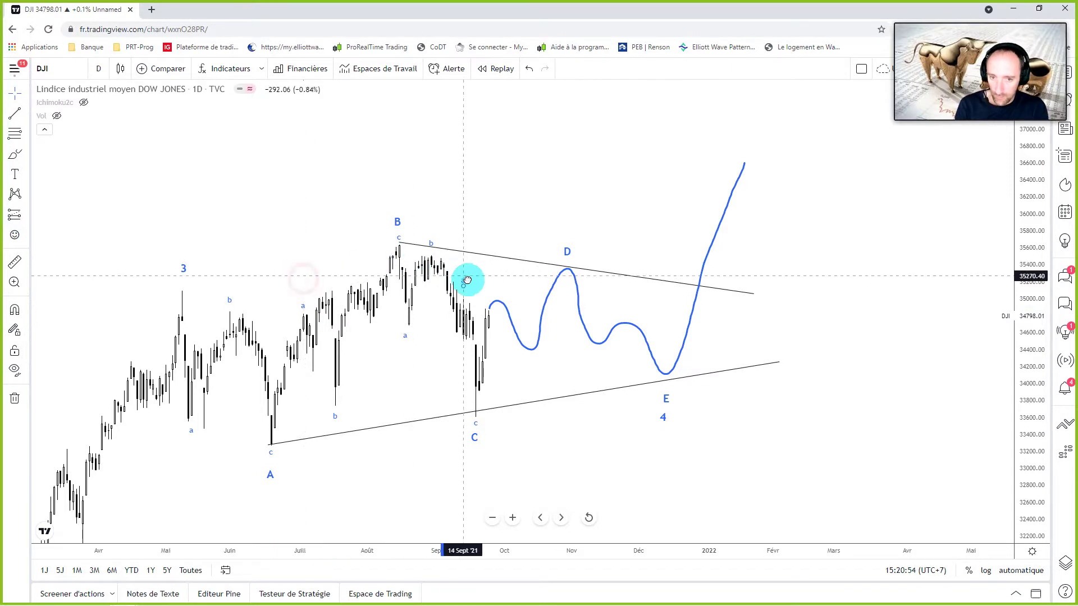
click(588, 421)
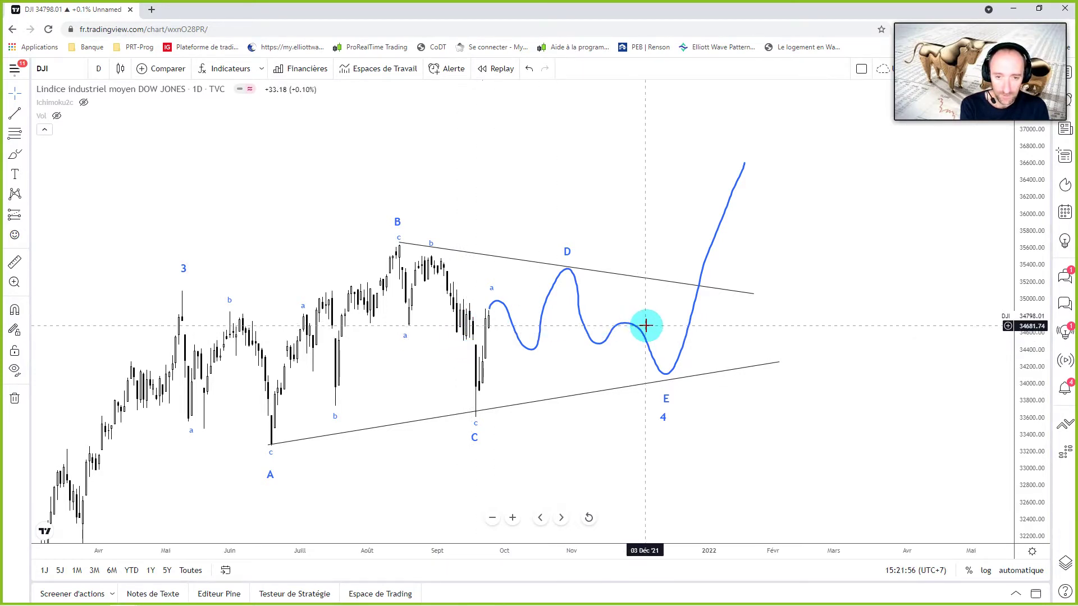
Step: Drag the lower trendline's right end out to around March 2022
click(575, 287)
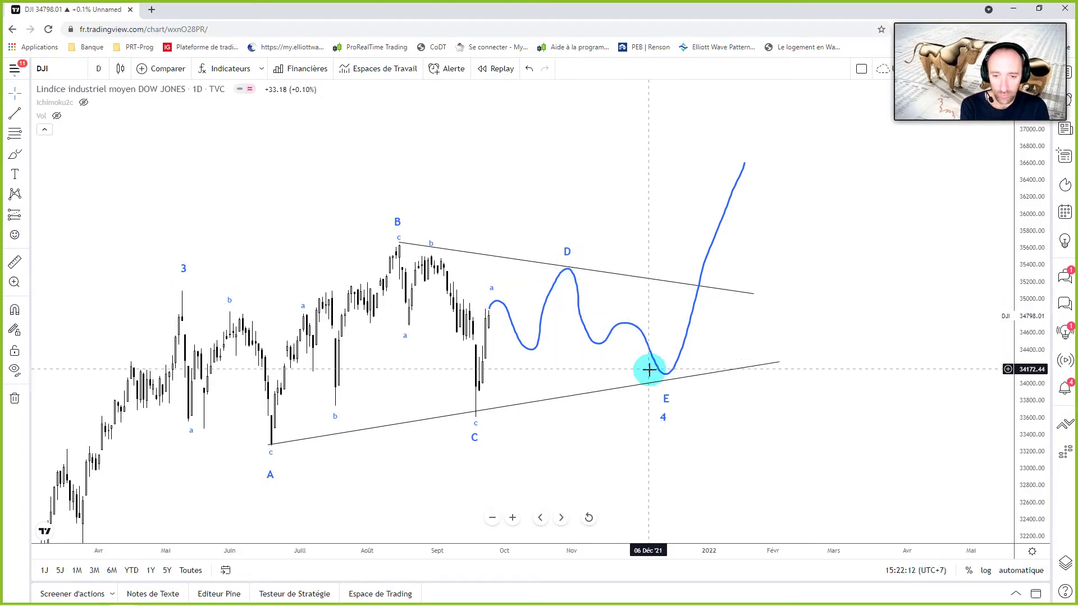
drag(779, 364, 856, 365)
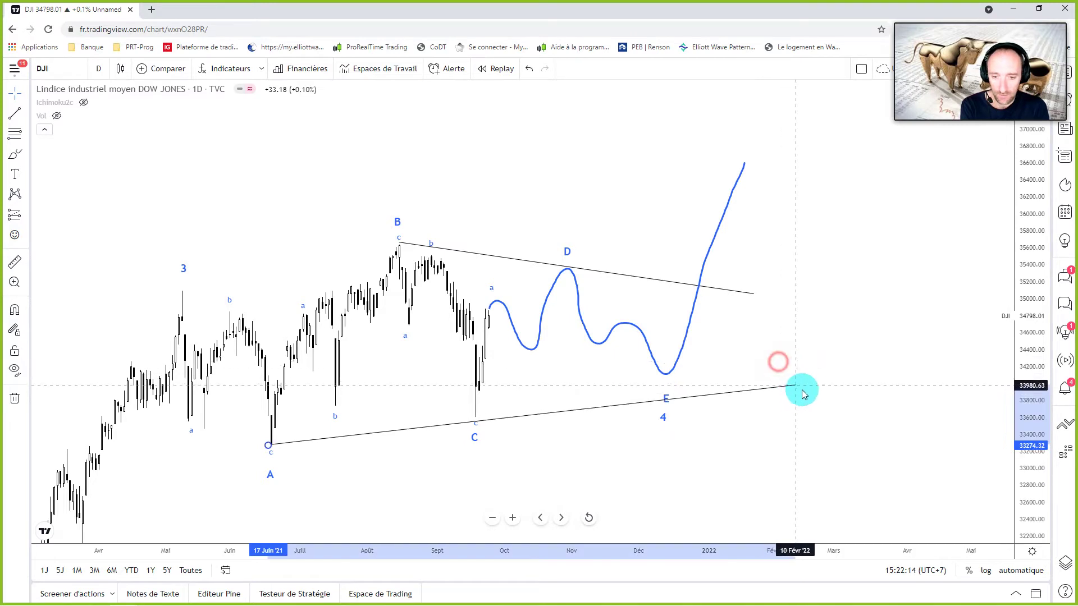
click(393, 448)
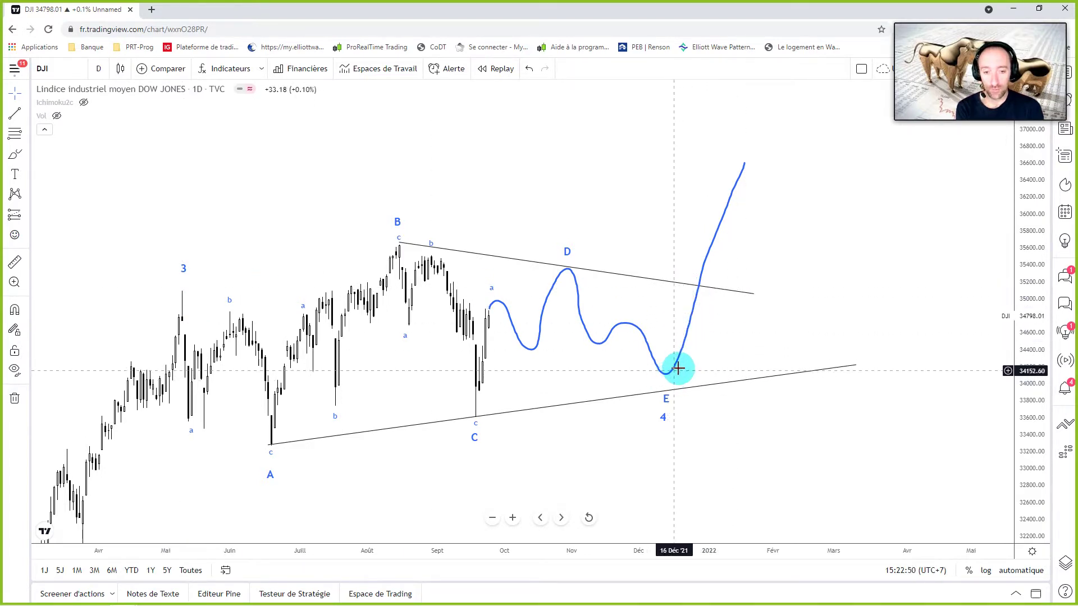
mouse_move(15, 133)
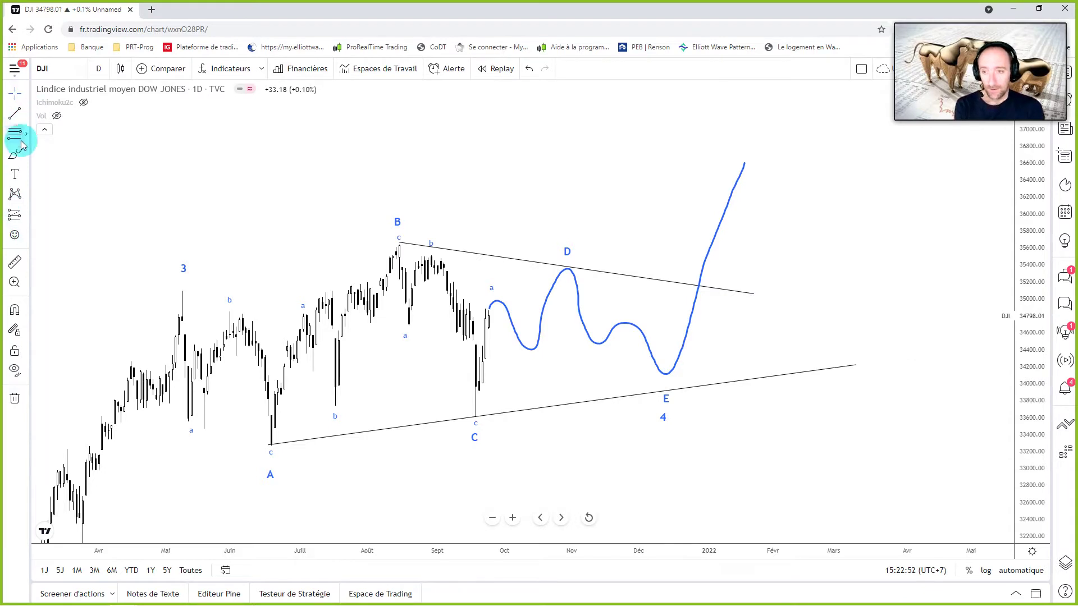
Step: Sketch an alternative brush path: a rise from the E low, a false breakout, then a drop
click(19, 152)
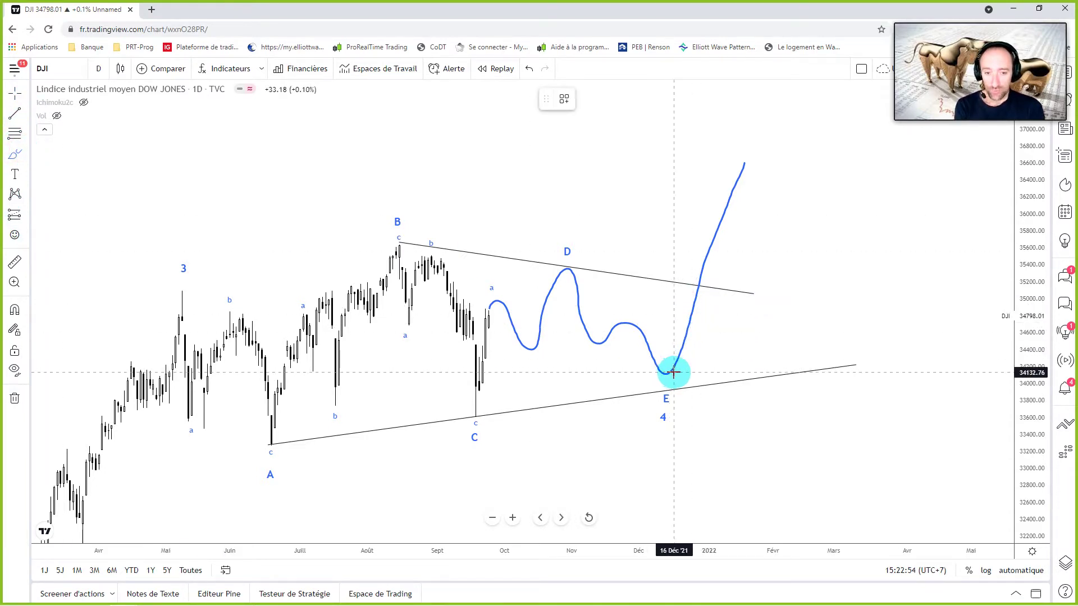
drag(674, 372, 705, 279)
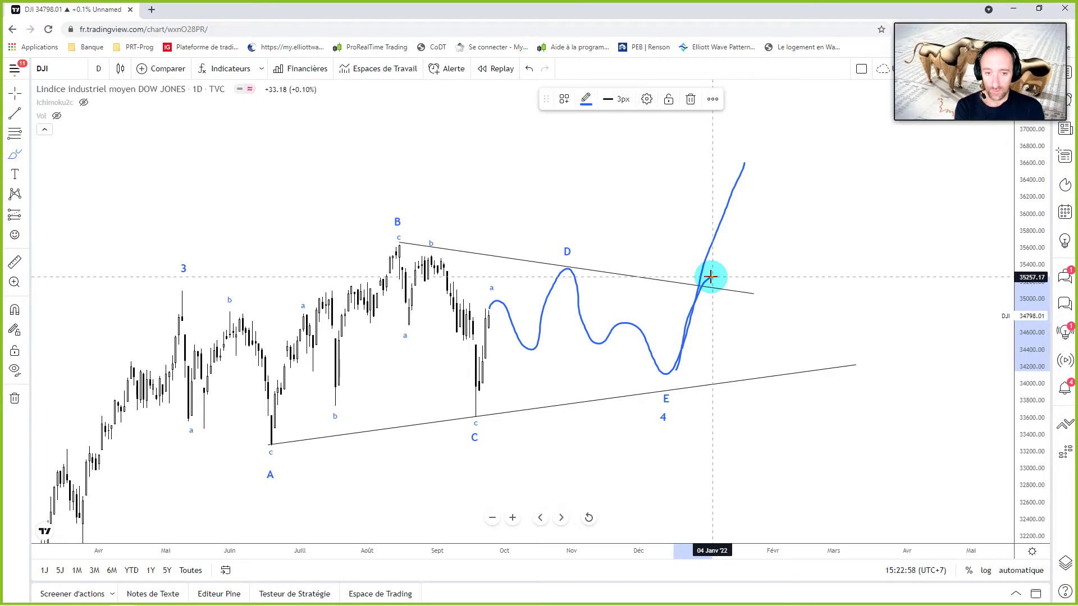
drag(711, 276, 775, 477)
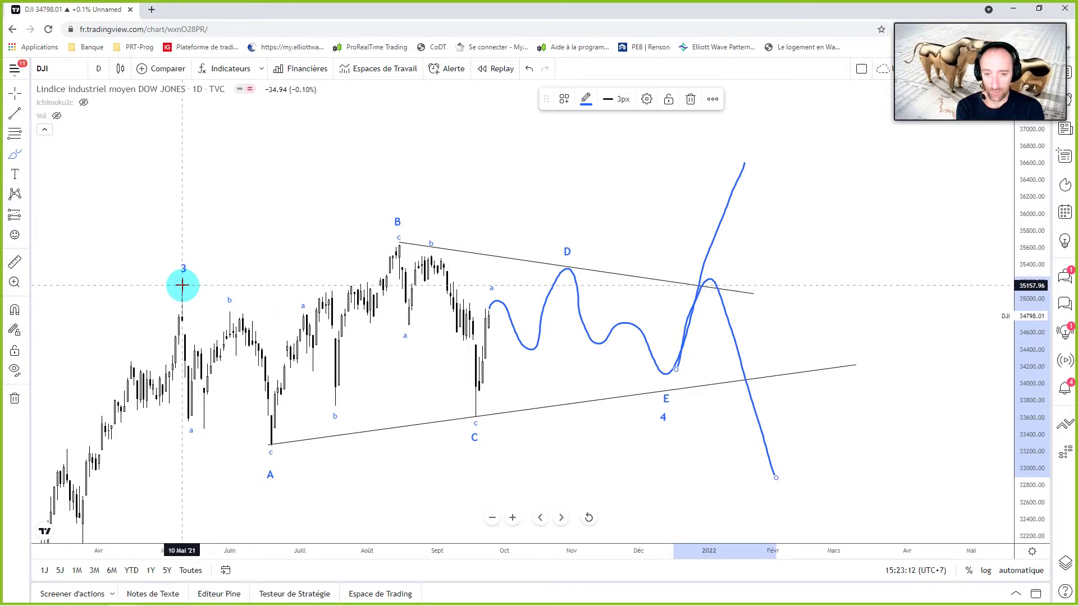
click(290, 236)
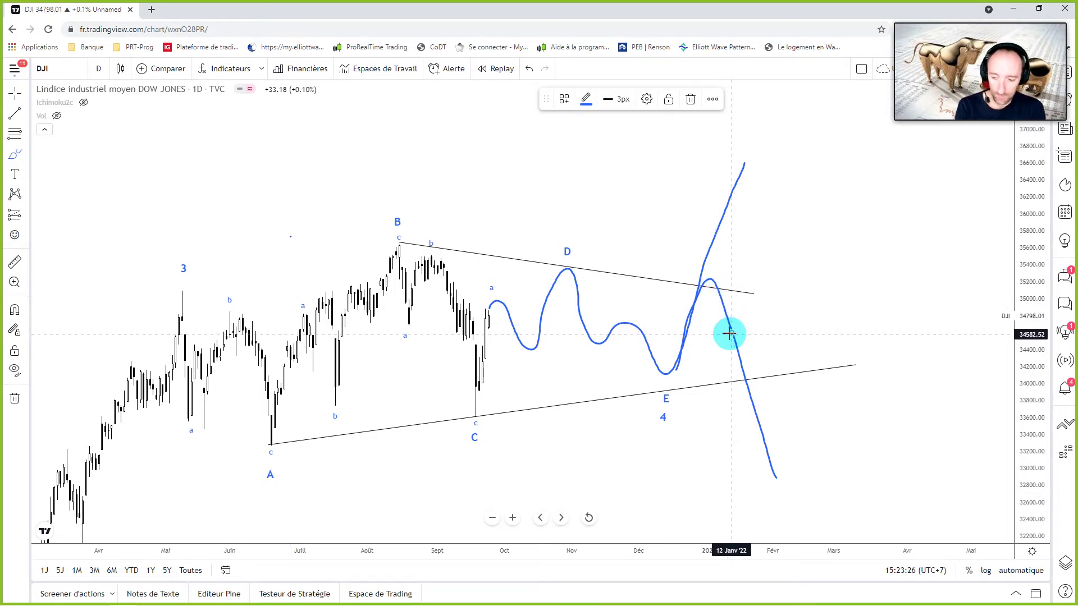
Step: Delete the downward stroke and the blue projected wave path, then nudge the D label right
click(14, 93)
click(735, 339)
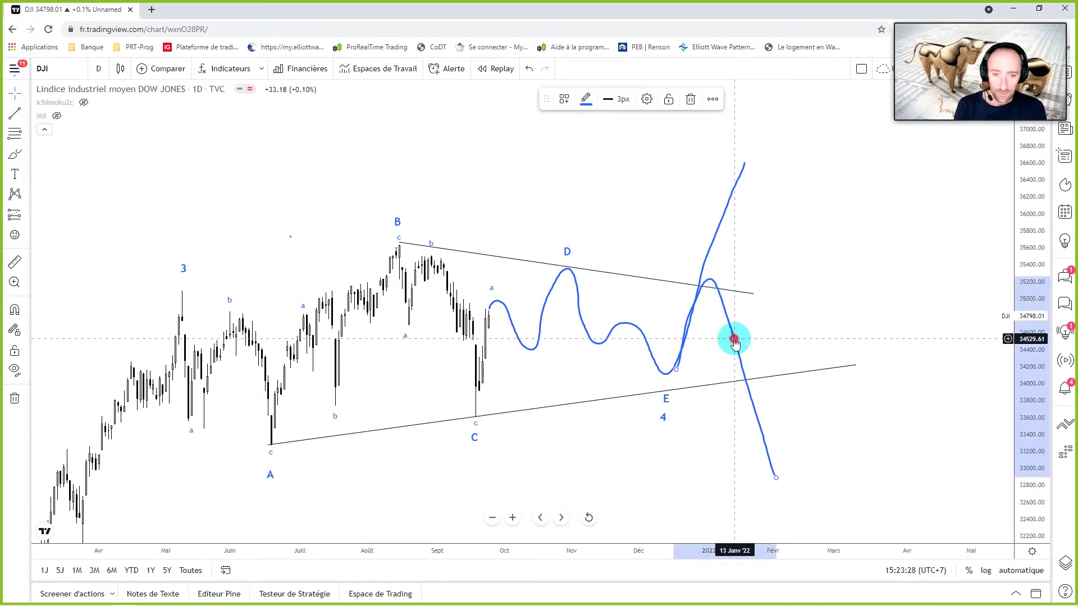
key(Delete)
click(711, 253)
key(Delete)
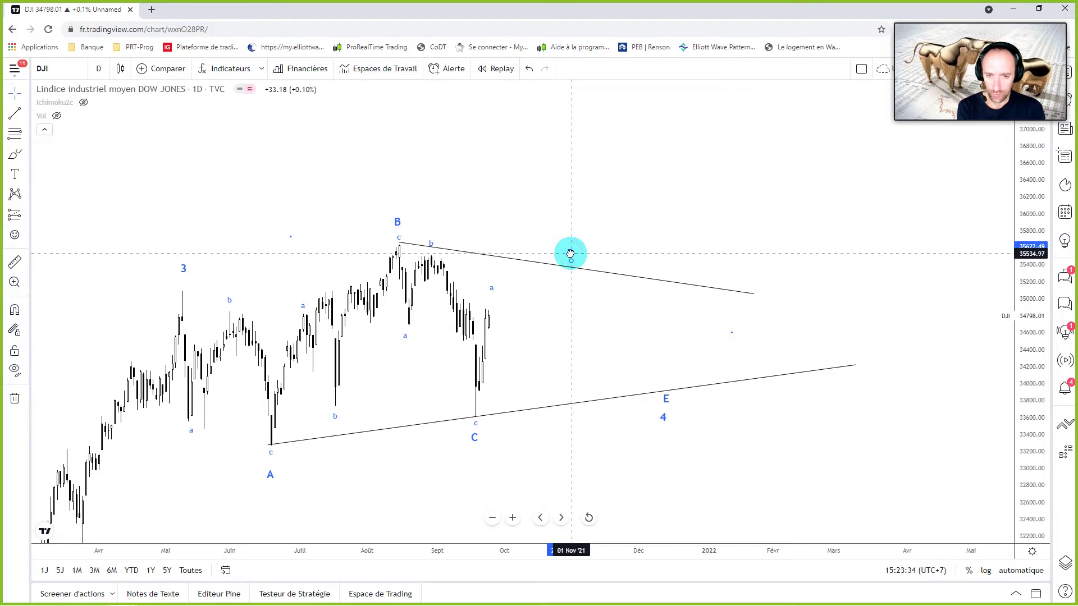
drag(569, 255, 573, 257)
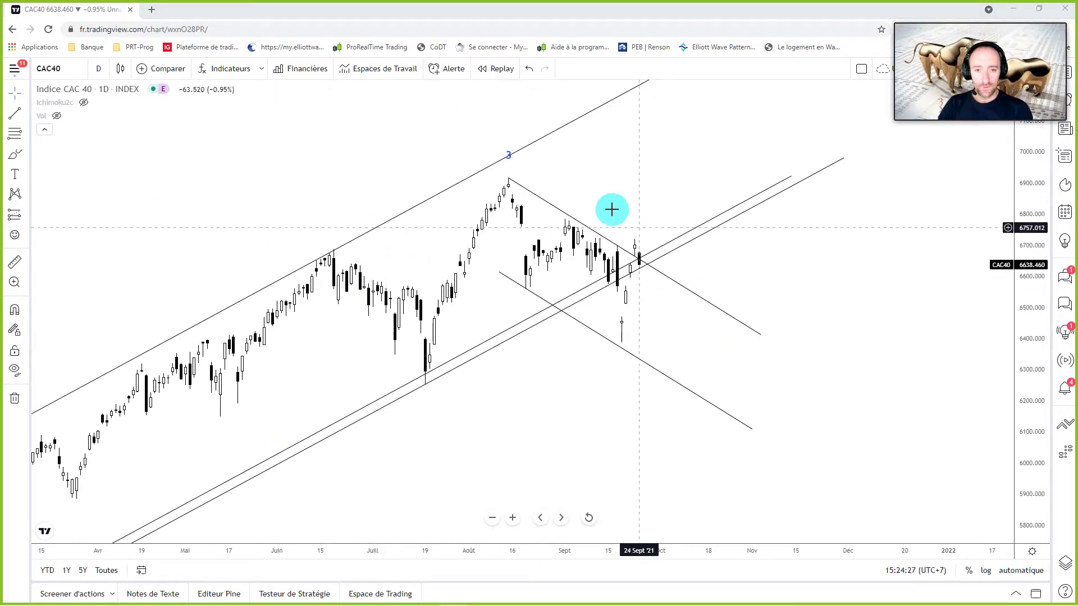
Step: Set the 3 label just above the CAC 40 August high and reframe the chart
drag(511, 163, 509, 169)
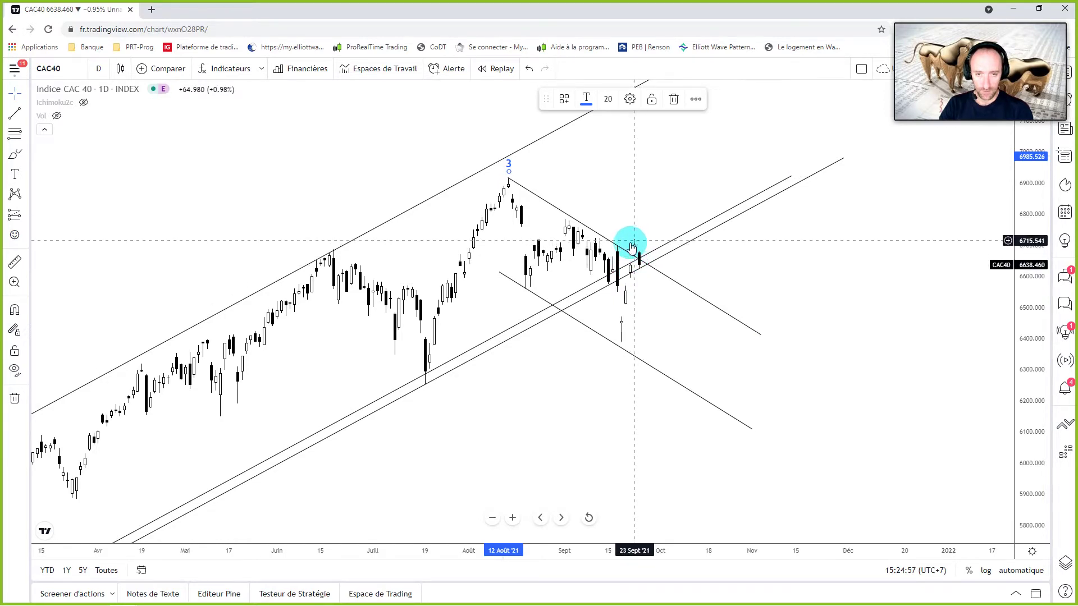
mouse_move(635, 259)
mouse_down()
mouse_move(461, 253)
mouse_move(557, 222)
mouse_move(644, 259)
mouse_up()
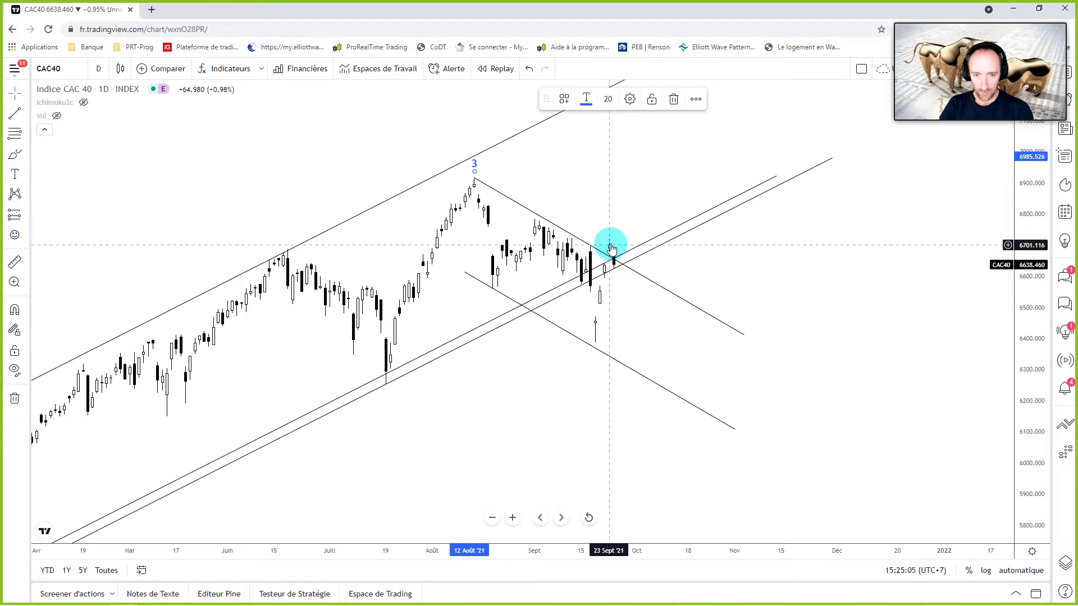
drag(702, 279, 895, 281)
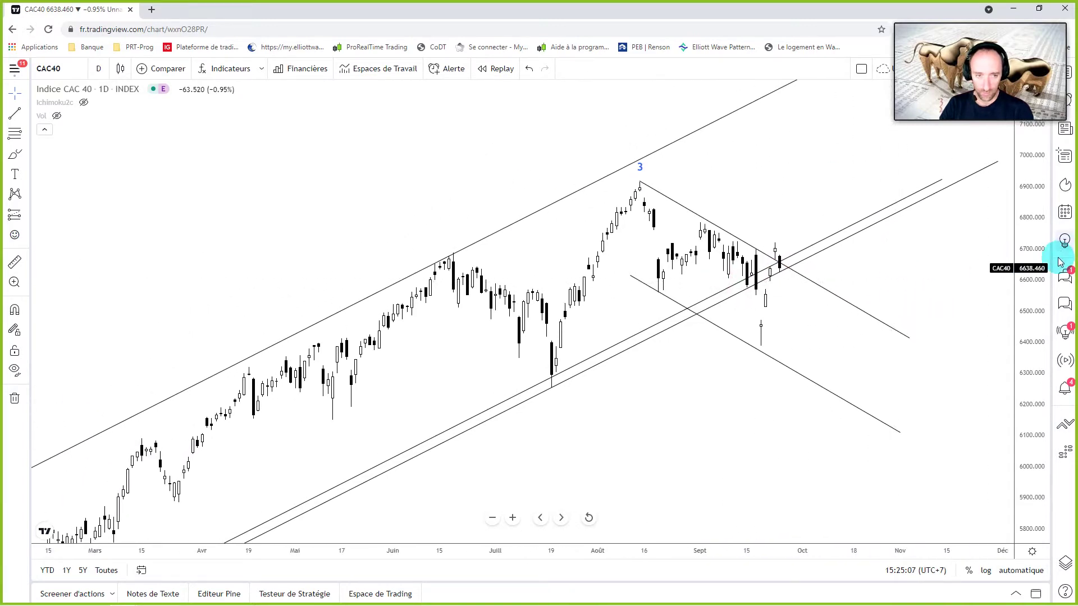
drag(1034, 336, 1034, 315)
scroll(770, 223, up, 3)
scroll(746, 242, up, 2)
scroll(687, 212, up, 1)
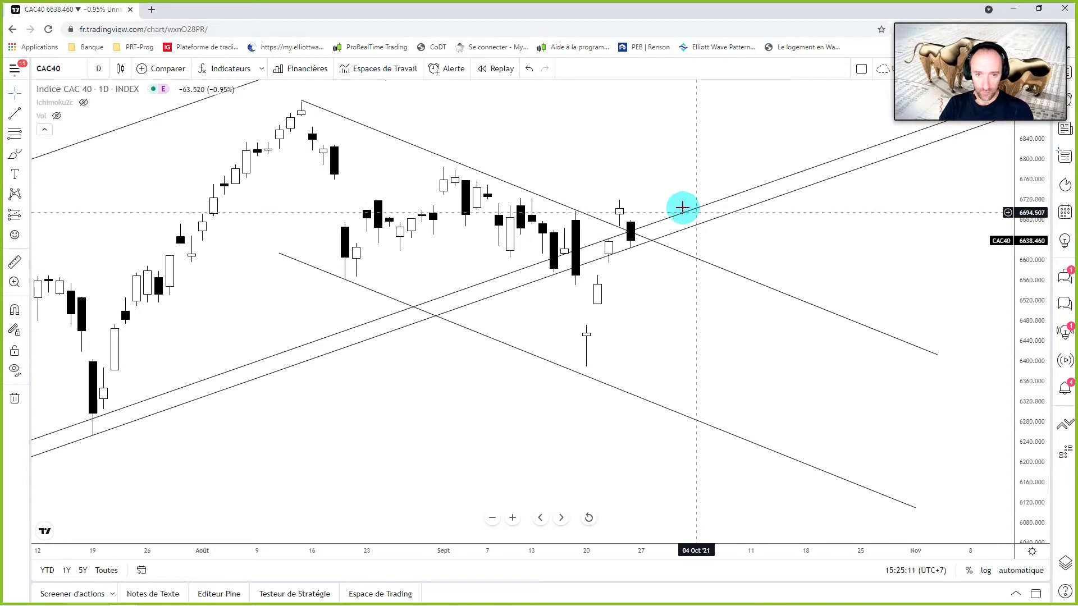
drag(636, 214, 720, 214)
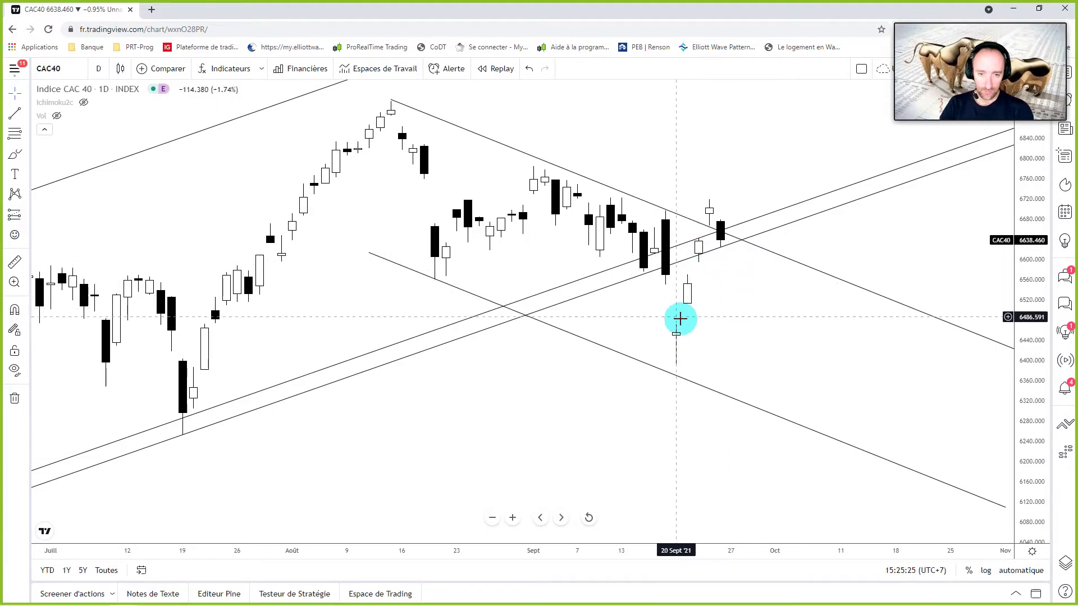
scroll(701, 292, down, 3)
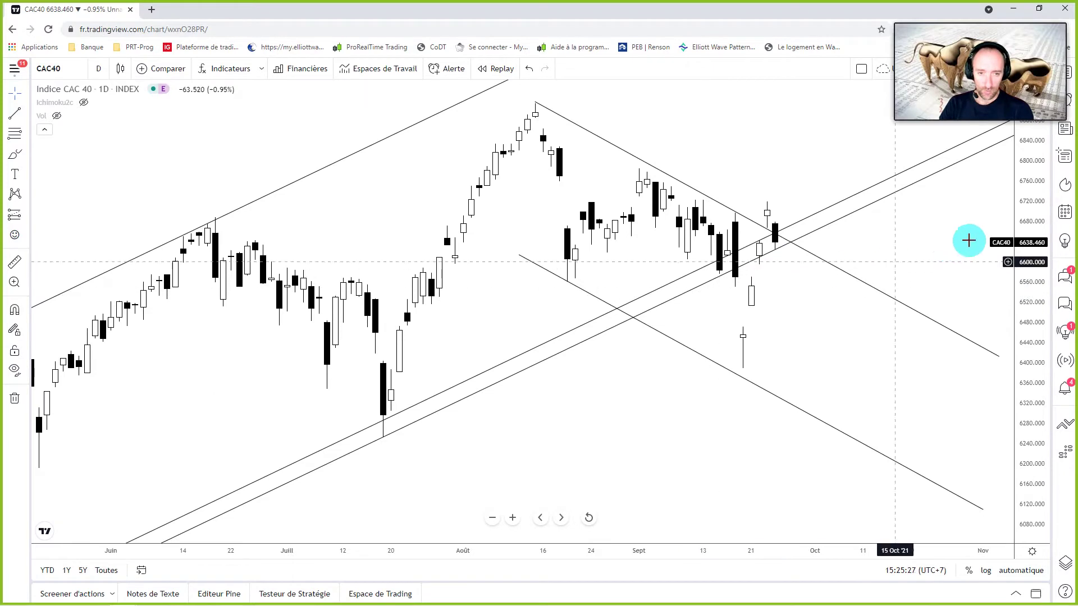
drag(1025, 176, 1026, 247)
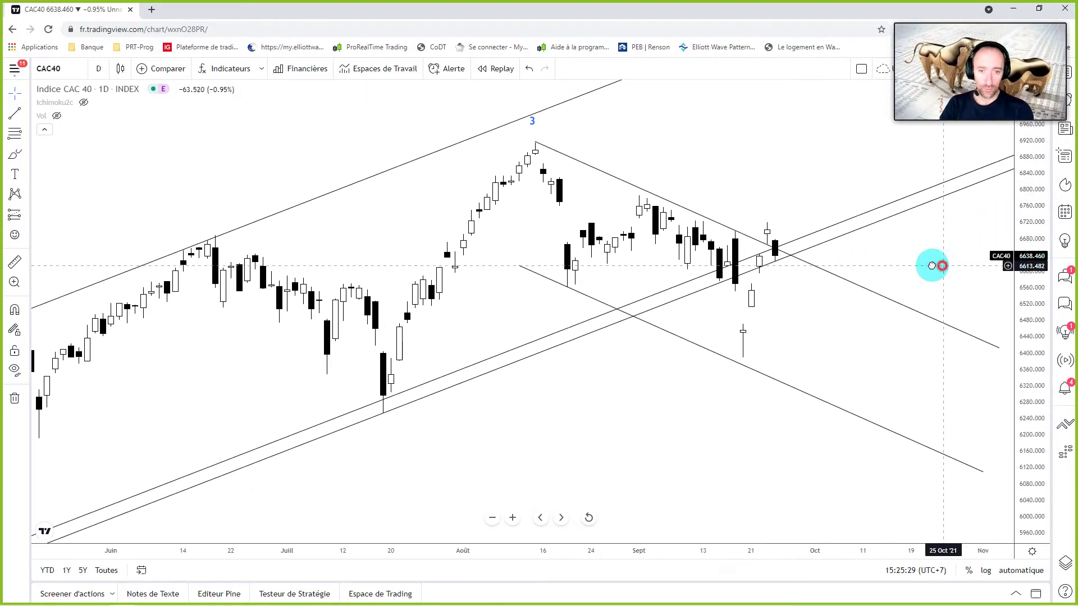
drag(933, 264, 765, 264)
scroll(765, 264, down, 3)
scroll(702, 250, up, 1)
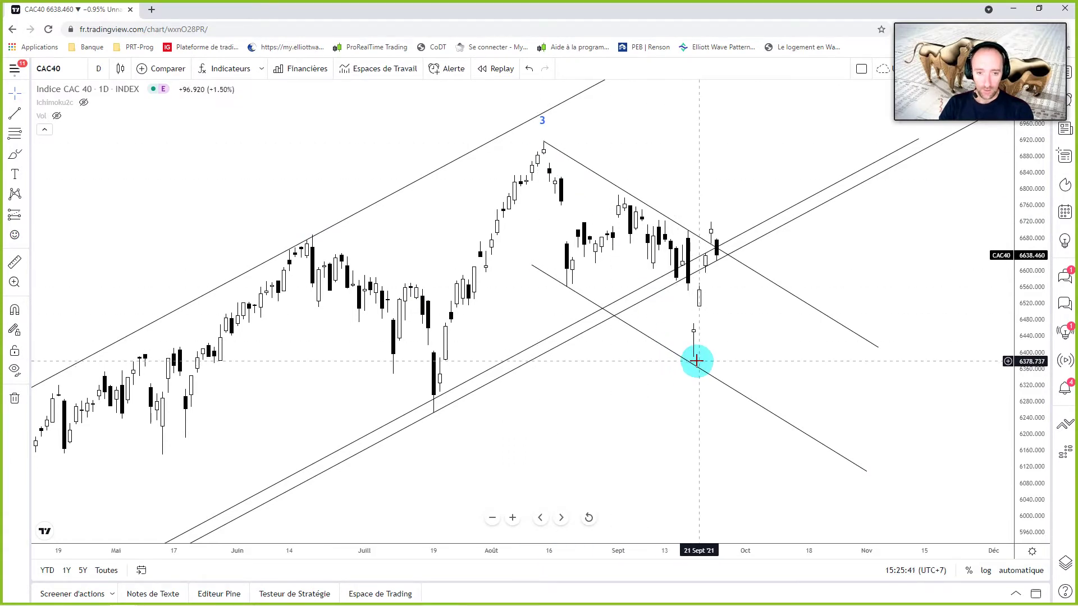
drag(769, 341, 690, 380)
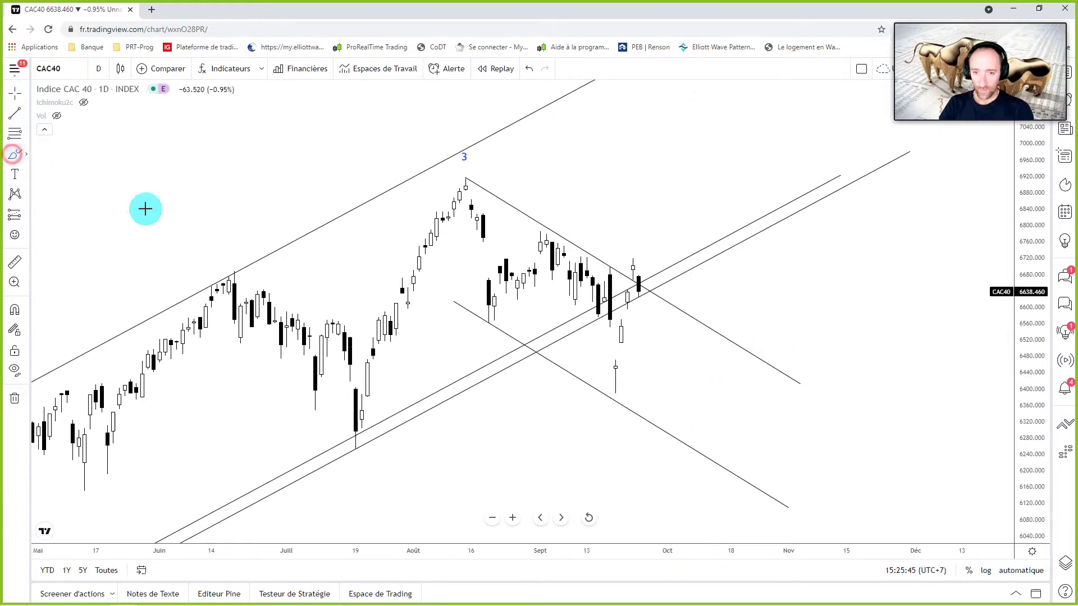
Step: Draw two converging wedge curves from the wave 3 peak and the July low
drag(466, 178, 968, 253)
drag(356, 446, 950, 337)
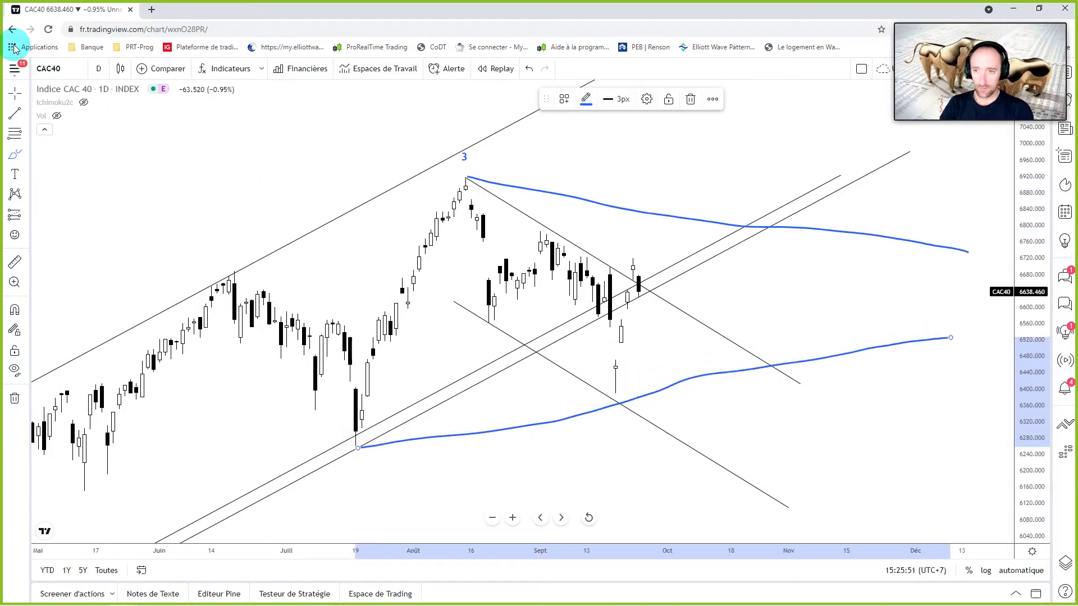
drag(733, 300, 642, 305)
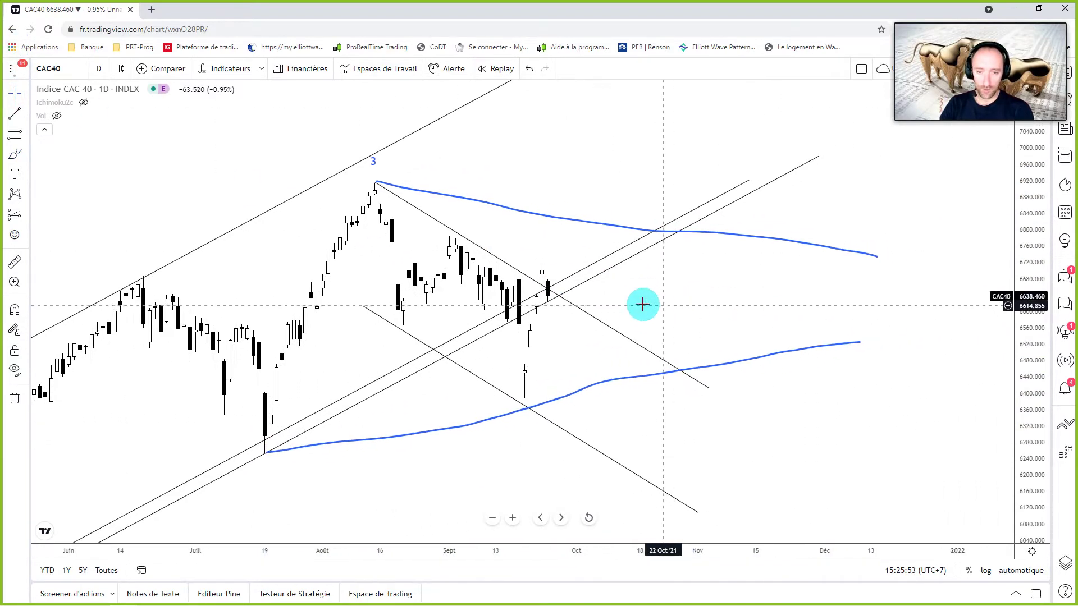
Step: Sketch three projected price paths: a dip then sharp rise, a zigzag inside the wedge, and a breakout then steep drop
click(16, 156)
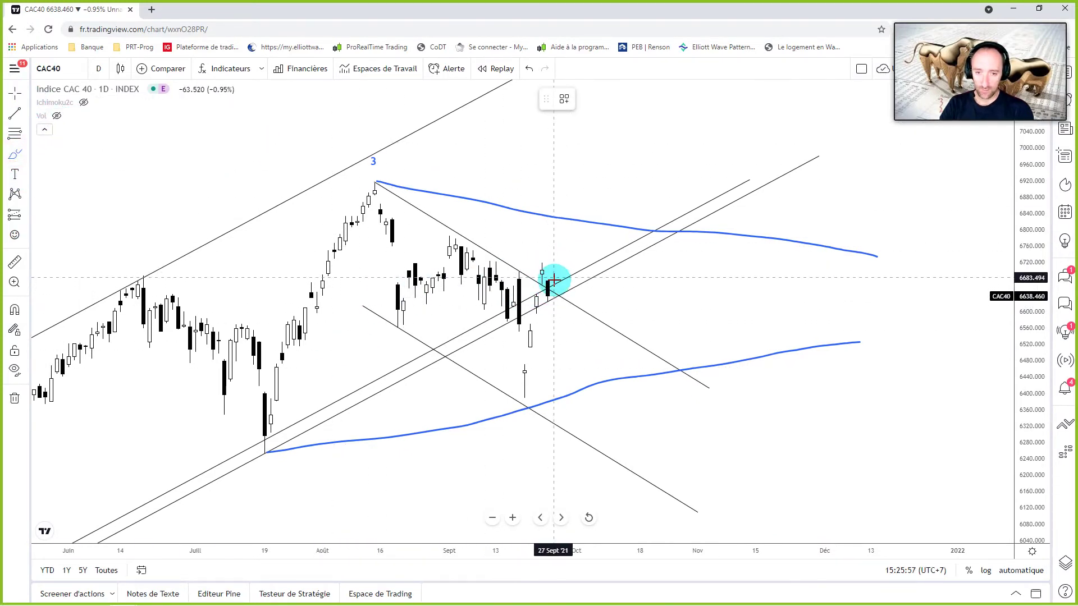
drag(554, 295, 653, 121)
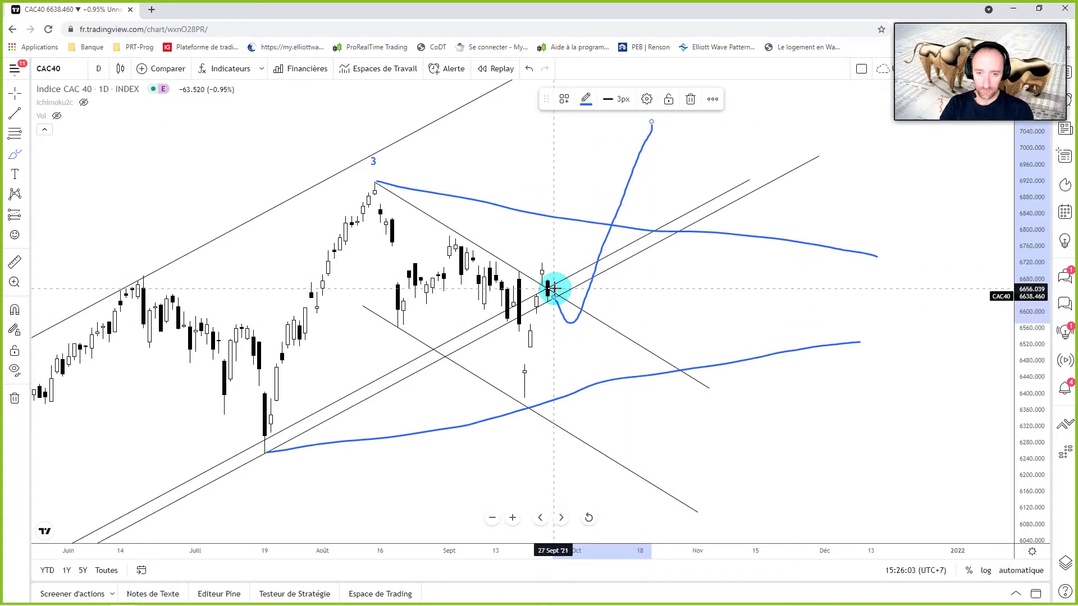
mouse_move(555, 289)
mouse_down()
mouse_move(624, 229)
mouse_move(713, 365)
mouse_move(796, 140)
mouse_up()
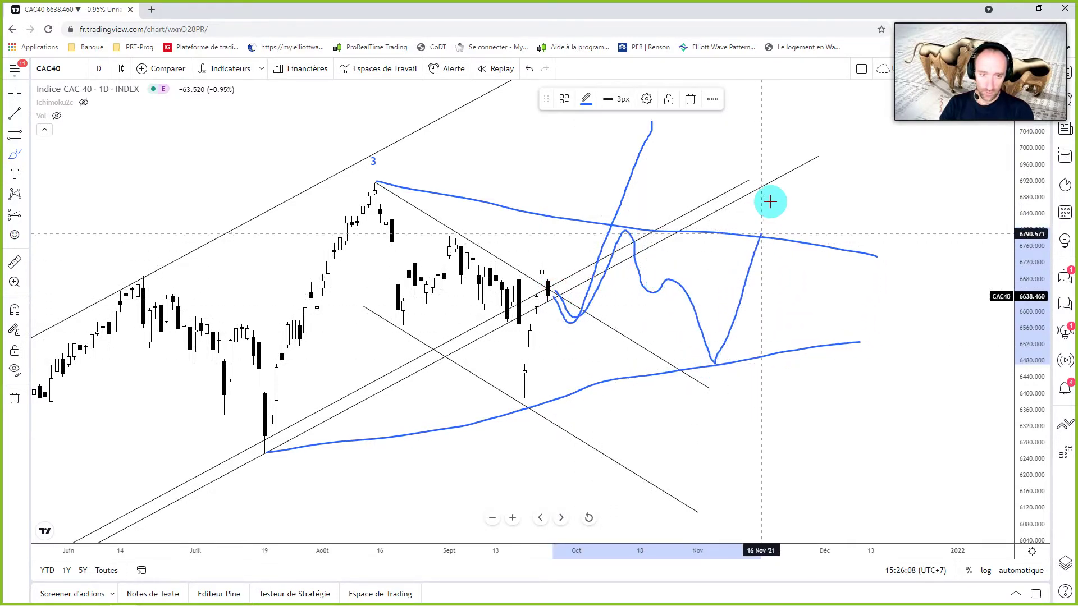
mouse_move(749, 290)
mouse_down()
mouse_move(795, 279)
mouse_move(865, 467)
mouse_up()
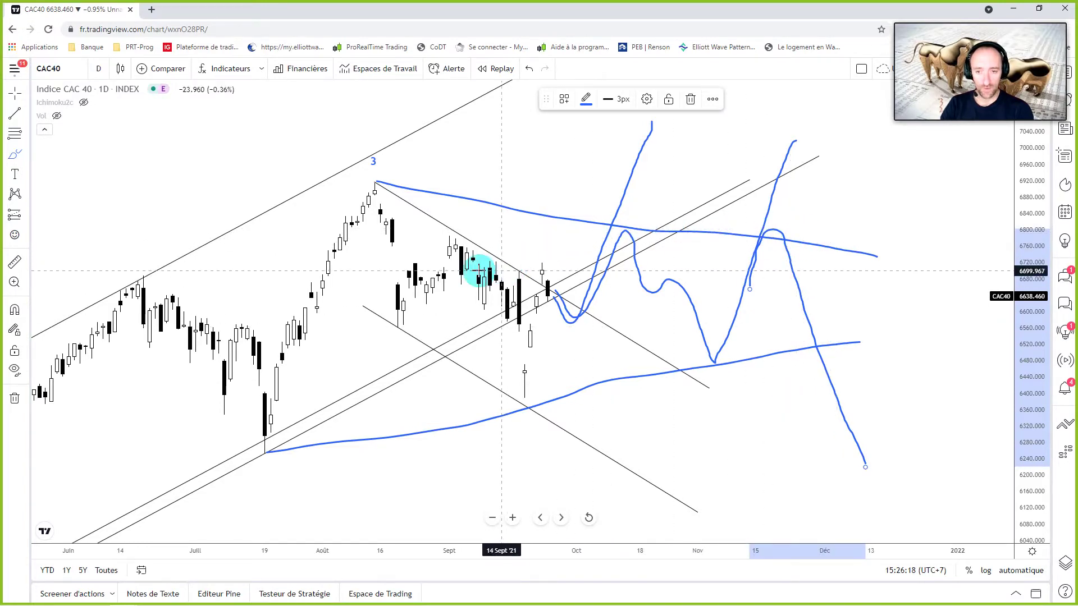
scroll(491, 272, down, 2)
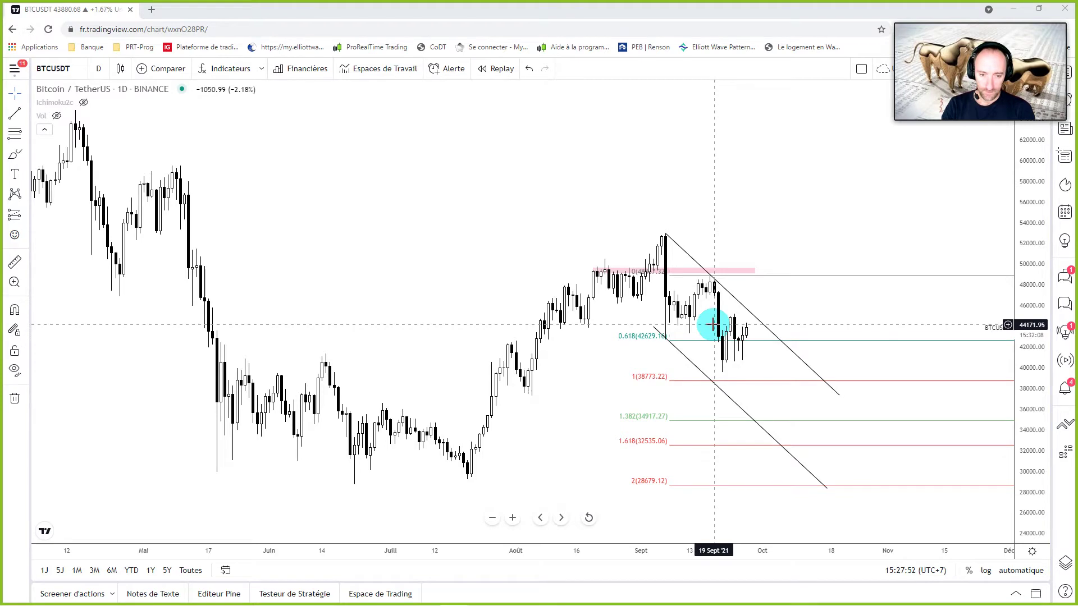
Step: Inspect the BTCUSDT upper channel line and stretch the price scale vertically
click(724, 296)
click(716, 299)
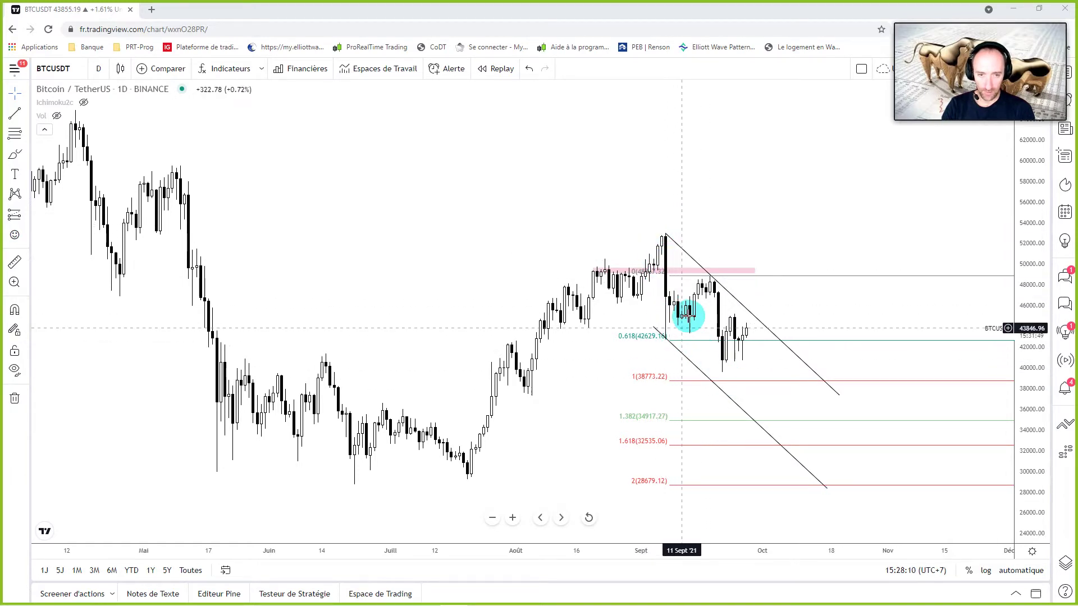
scroll(775, 366, up, 2)
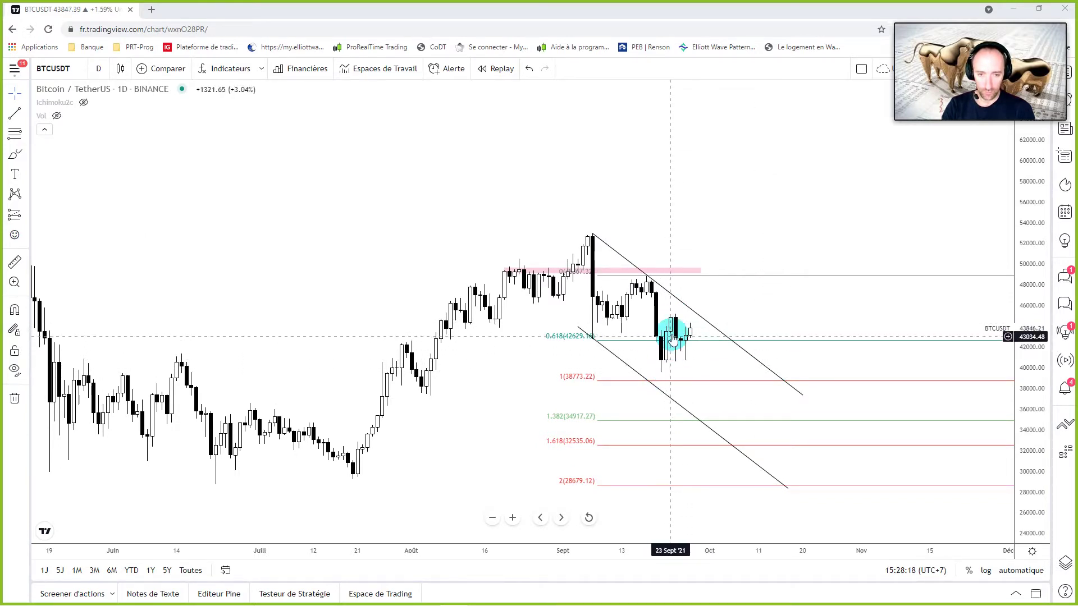
scroll(691, 362, up, 2)
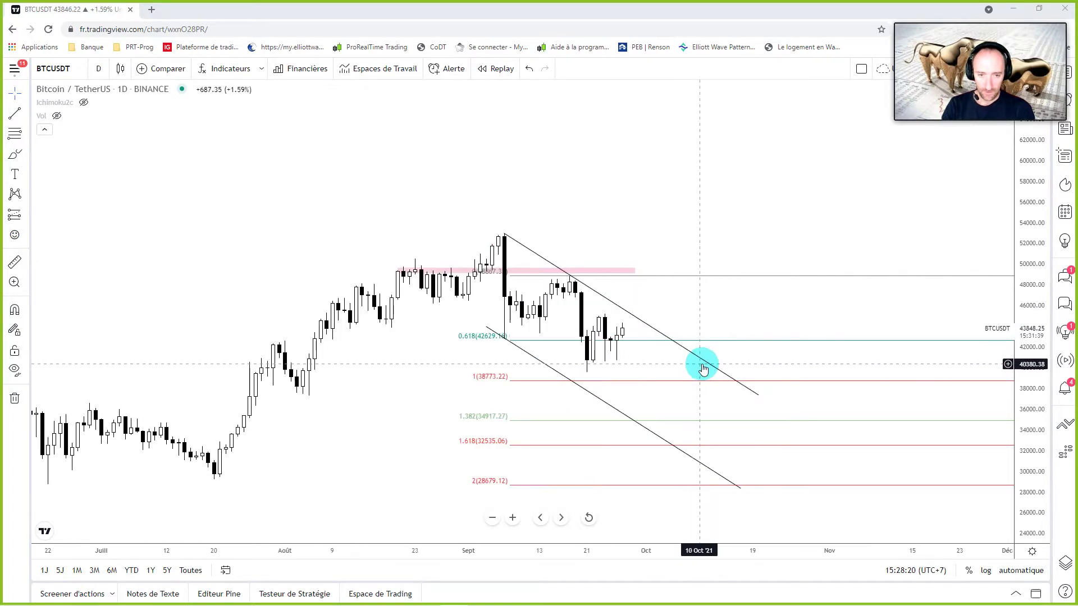
mouse_move(1025, 307)
mouse_down()
mouse_move(1027, 232)
mouse_move(984, 252)
mouse_up()
scroll(647, 406, up, 1)
scroll(510, 416, up, 1)
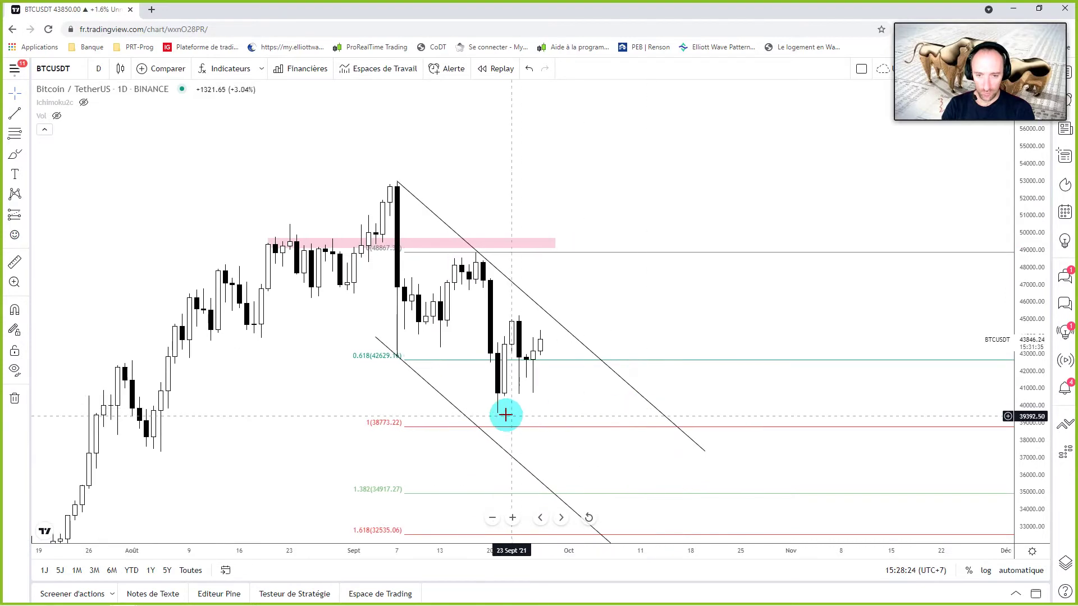
Step: Select the Fibonacci extension drawing, then bring up the chart interval list
click(508, 363)
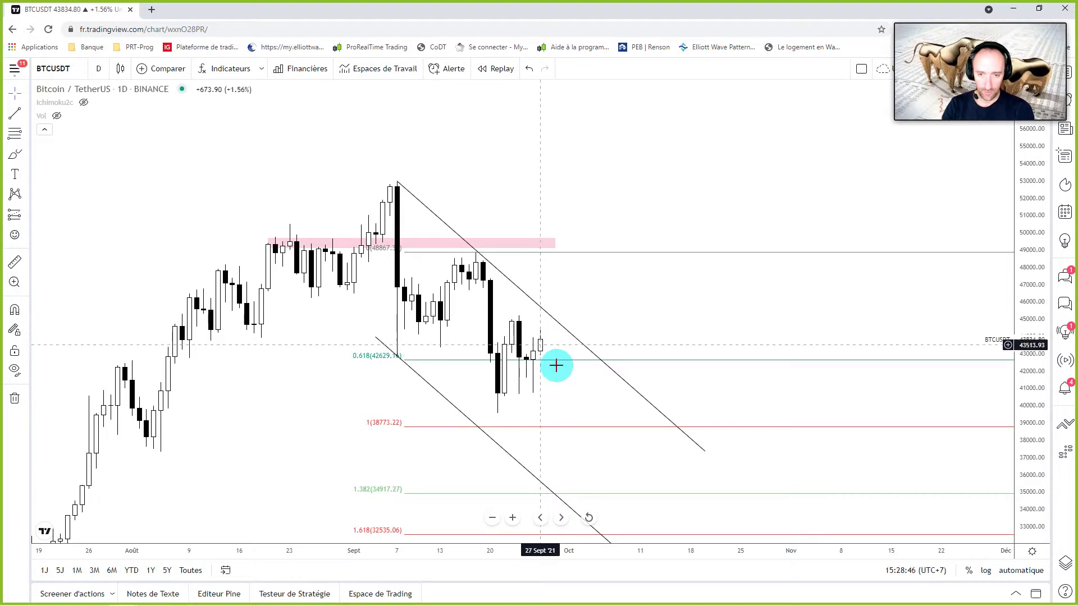
scroll(565, 388, up, 1)
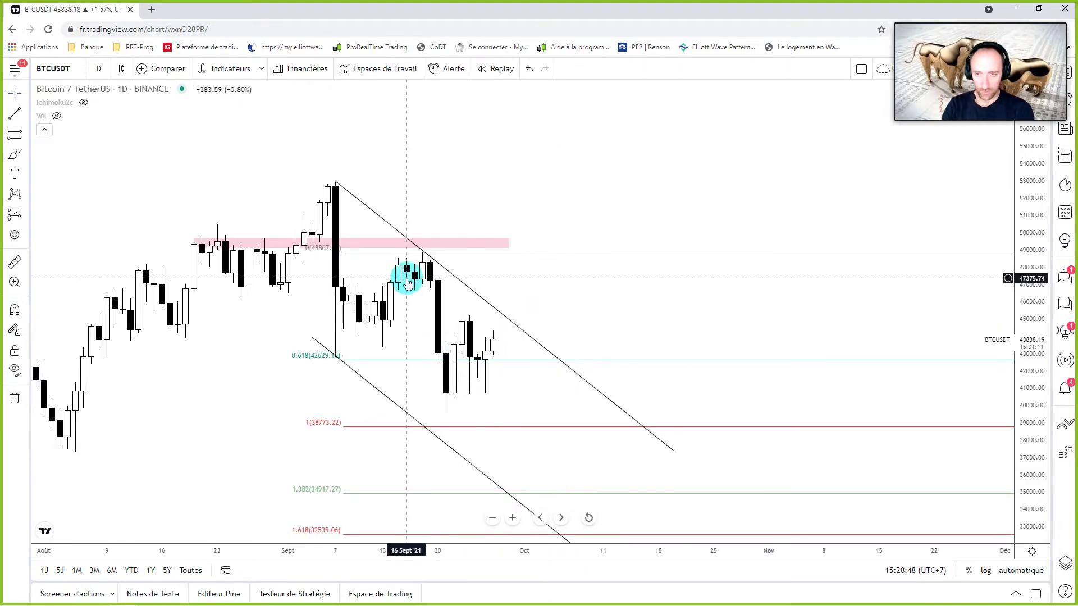
click(100, 71)
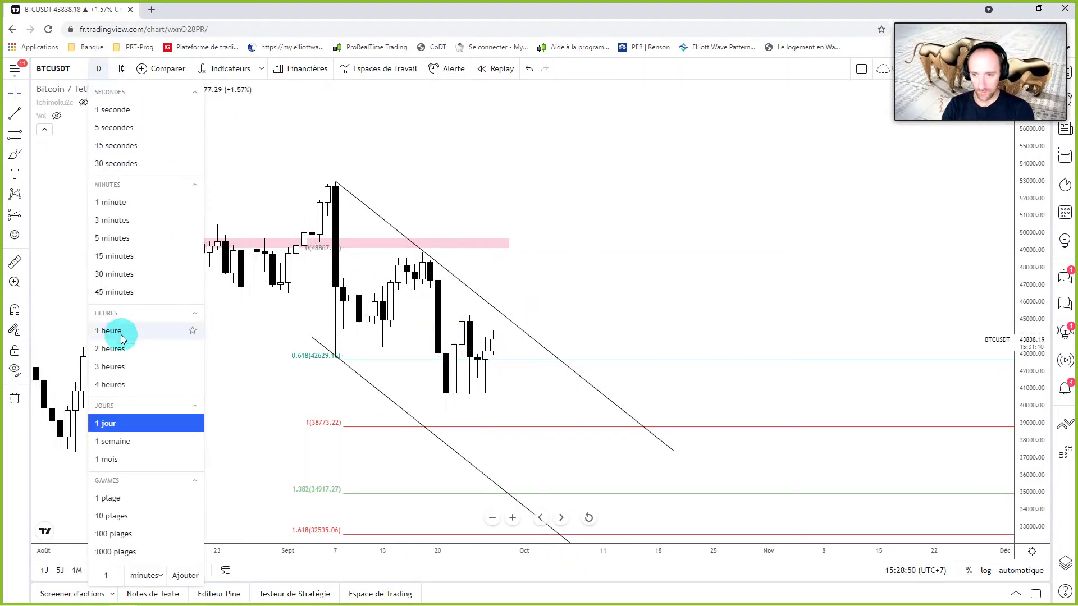
Step: Switch Bitcoin to 4-hour candles and frame the September drop and lower Fibonacci levels
click(113, 384)
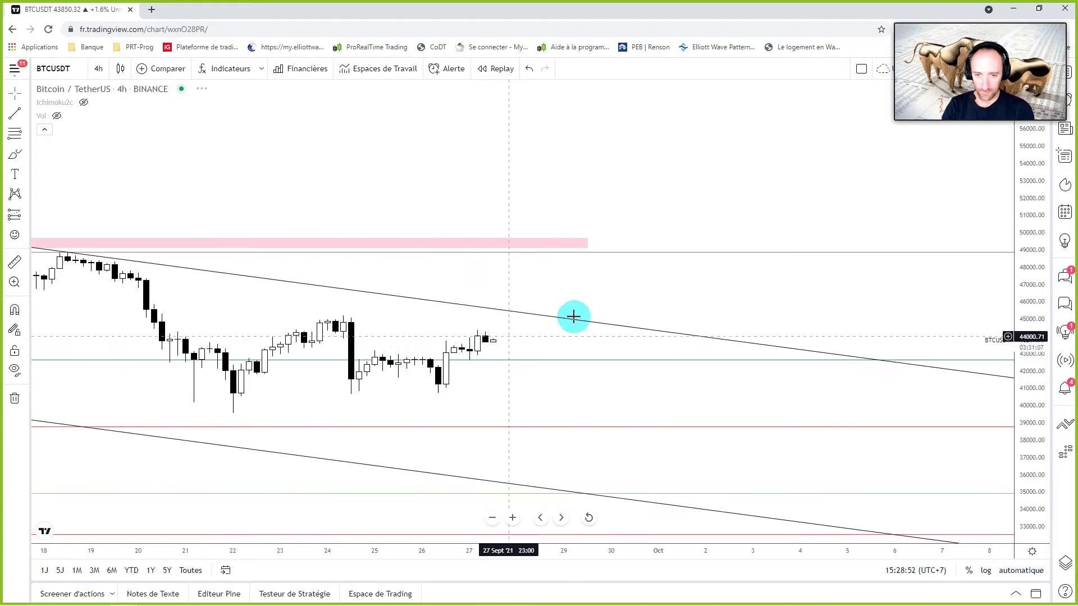
scroll(617, 300, down, 3)
scroll(746, 292, down, 3)
drag(917, 286, 614, 326)
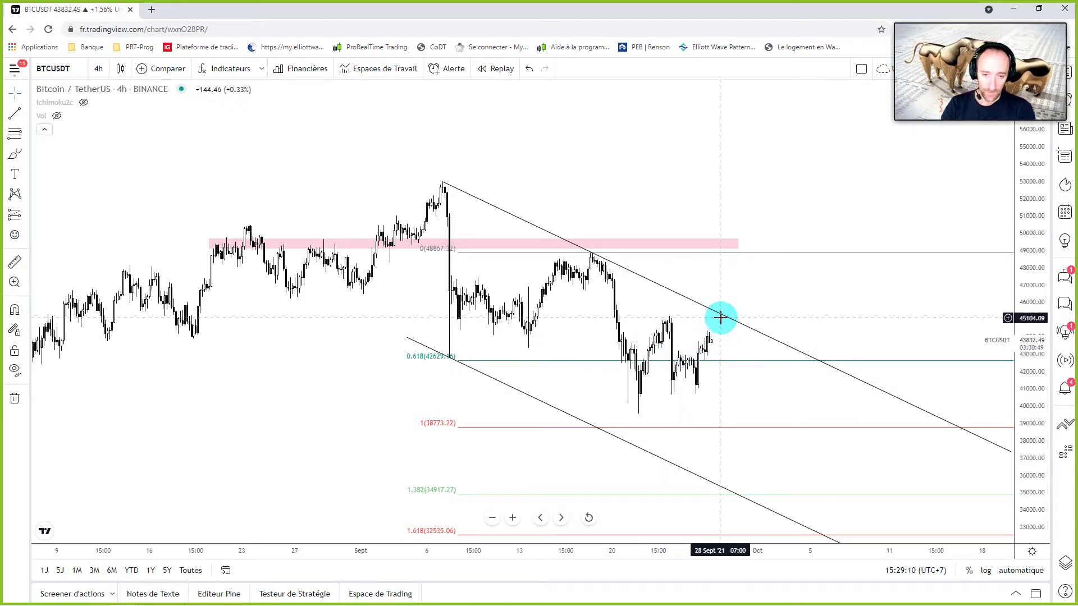
drag(768, 293, 668, 327)
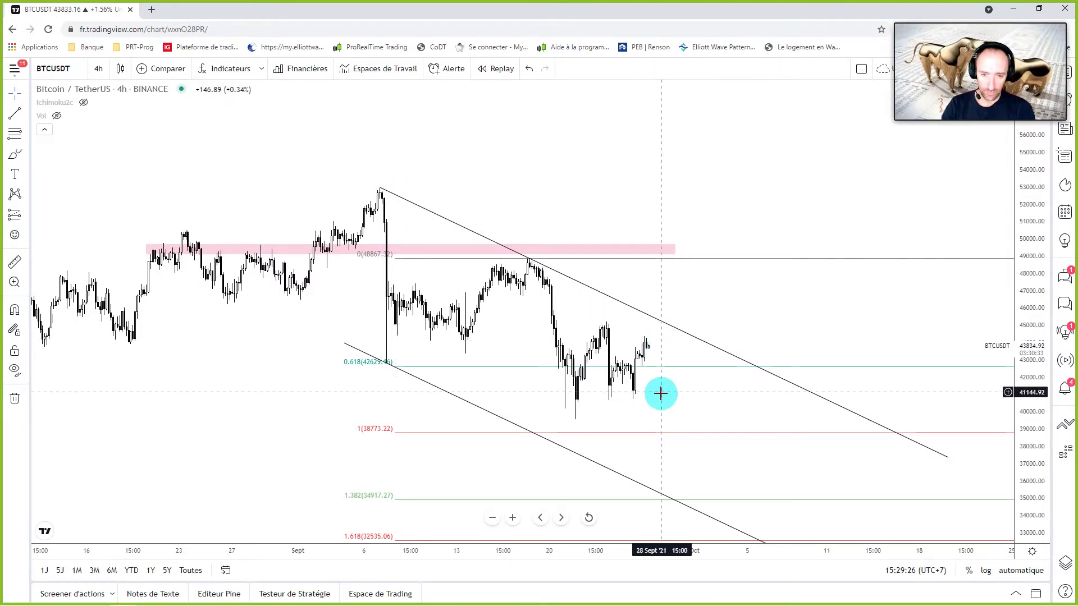
scroll(679, 303, down, 3)
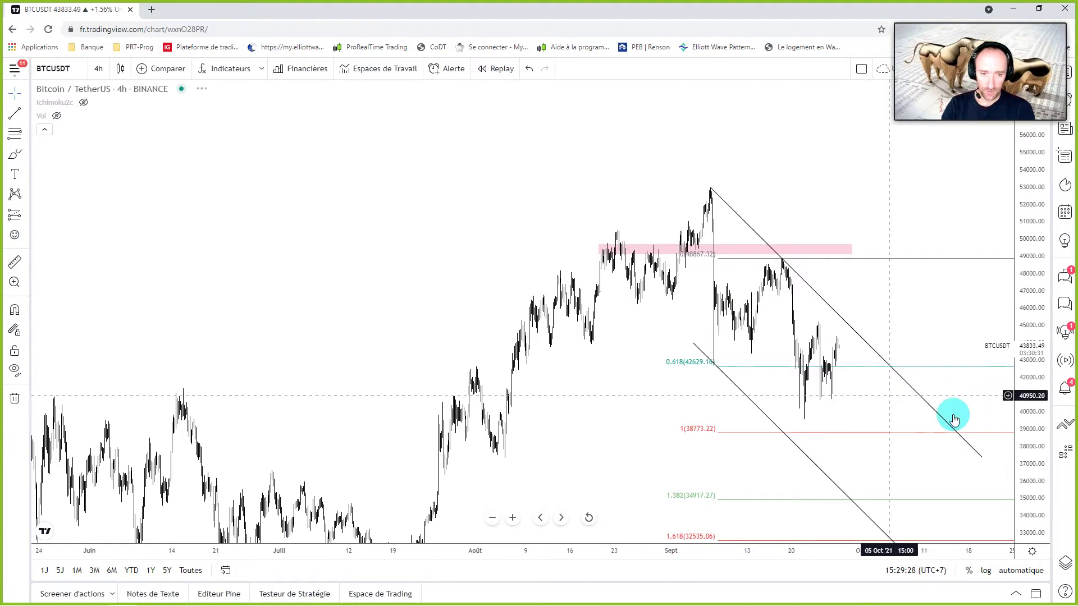
mouse_move(968, 402)
mouse_down()
mouse_move(975, 313)
mouse_move(953, 258)
mouse_up()
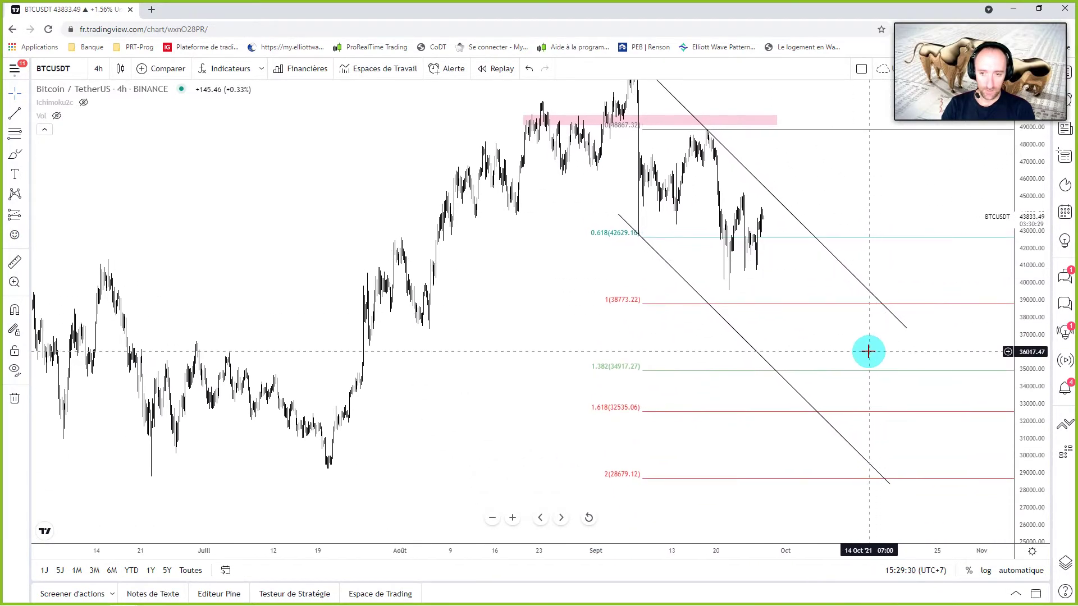
mouse_move(570, 310)
mouse_down()
mouse_move(518, 384)
mouse_move(524, 352)
mouse_up()
Step: Select and deselect the upper channel line and the Fibonacci extension drawing
click(115, 517)
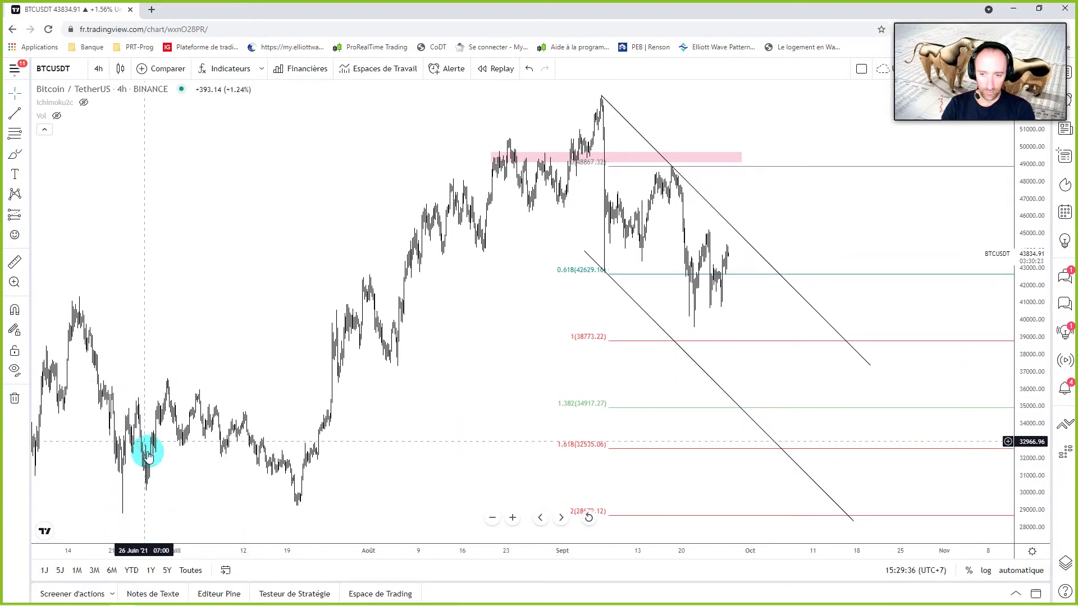
click(597, 99)
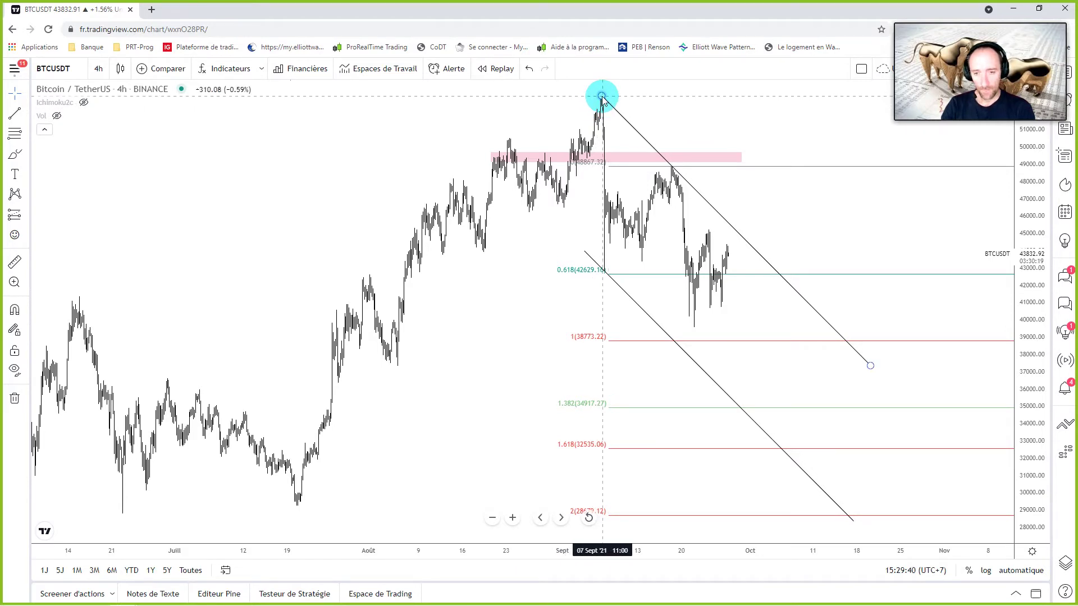
click(116, 510)
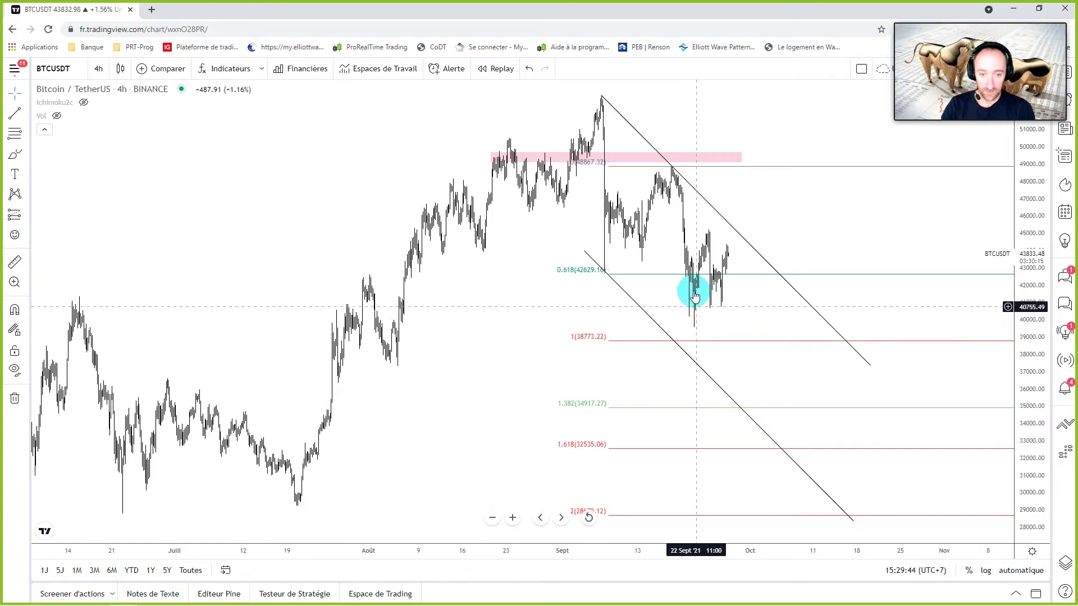
click(552, 212)
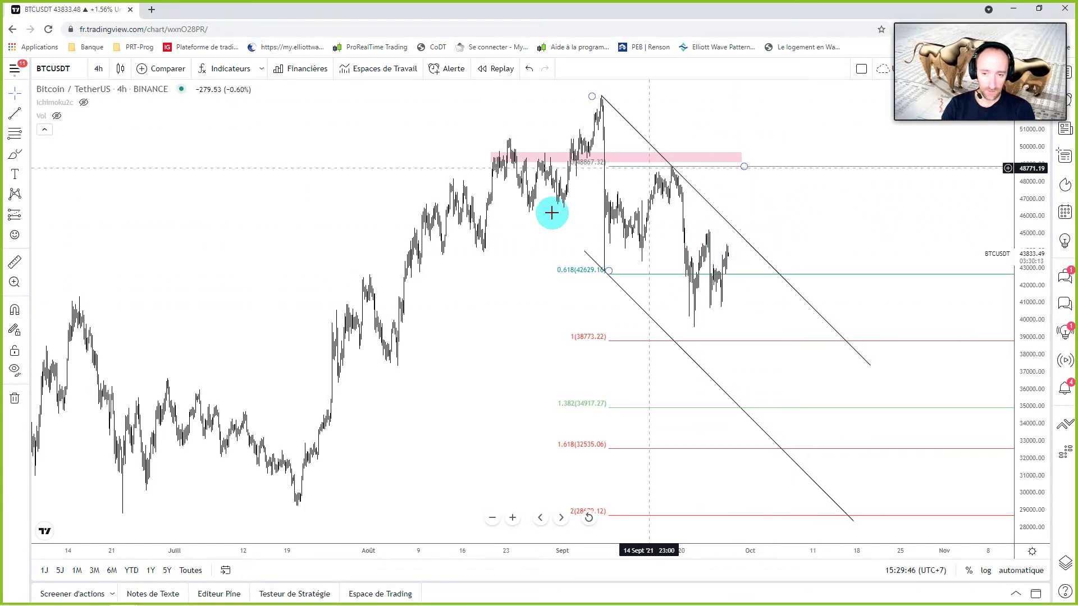
click(115, 494)
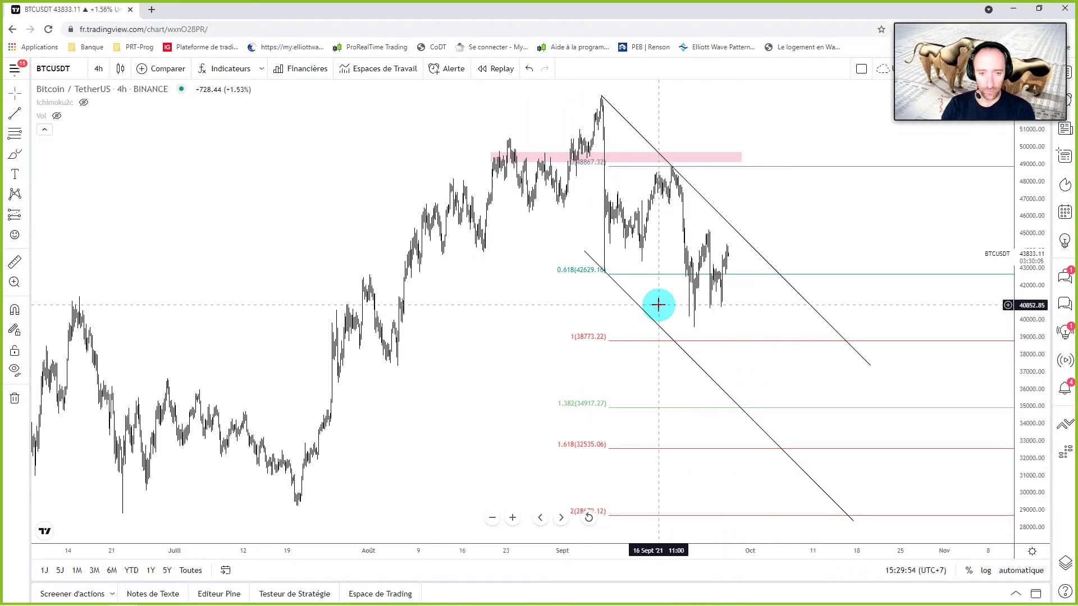
Step: Zoom out over earlier Bitcoin price history, back to the latest candles, and show the interval choices
scroll(660, 310, up, 2)
scroll(661, 294, up, 1)
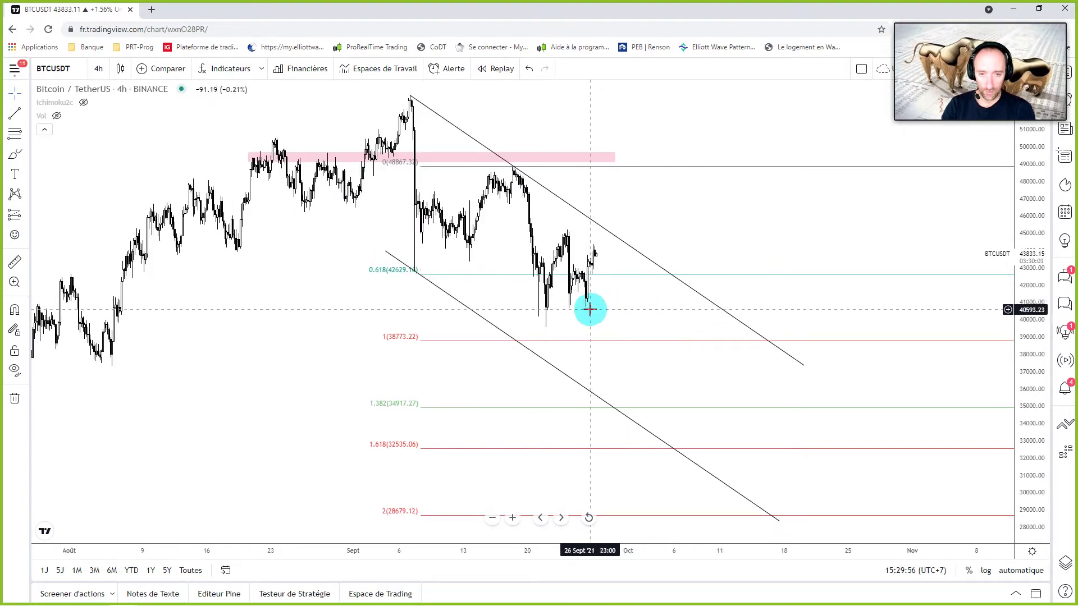
drag(671, 218, 753, 231)
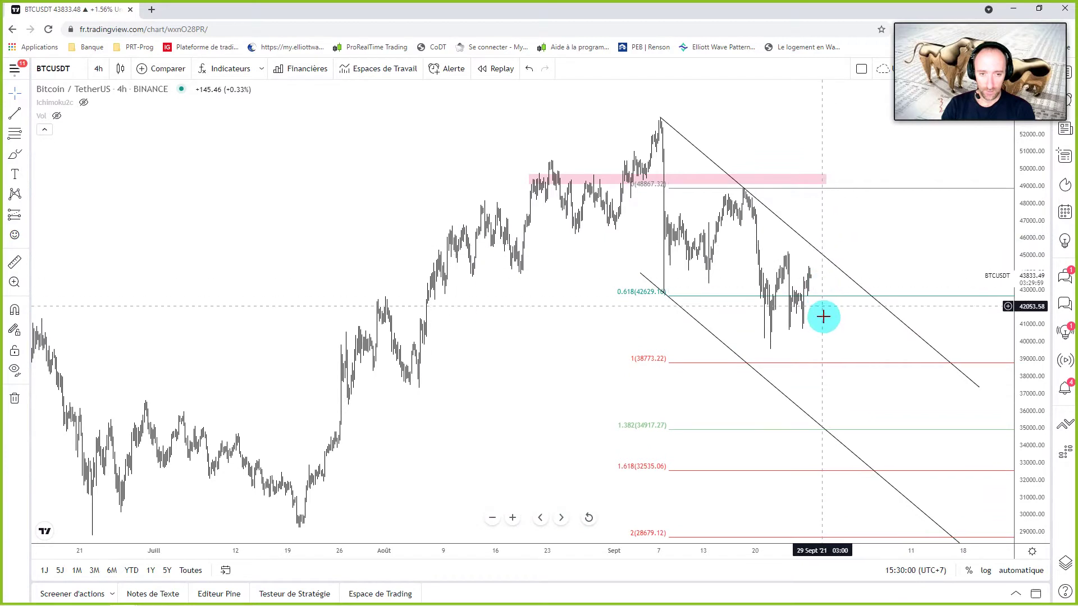
scroll(822, 313, up, 1)
scroll(819, 315, up, 1)
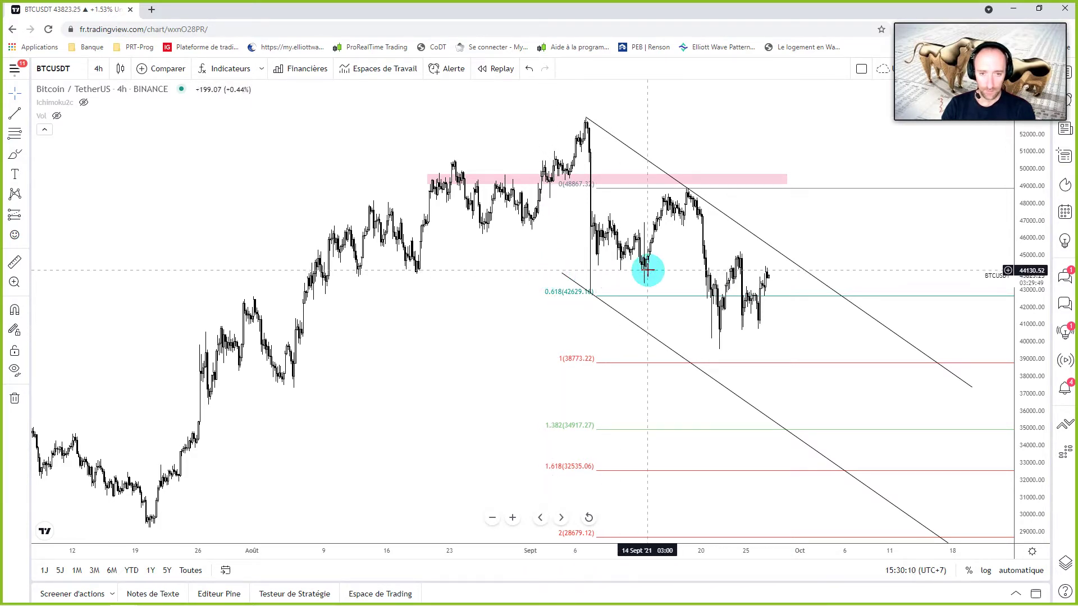
drag(813, 329, 777, 331)
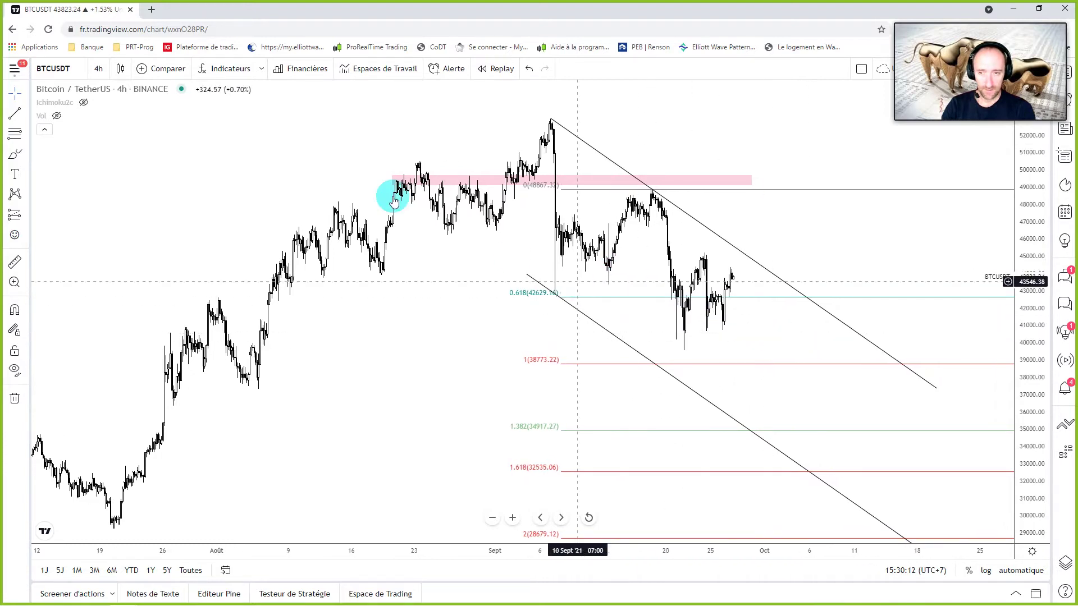
click(99, 69)
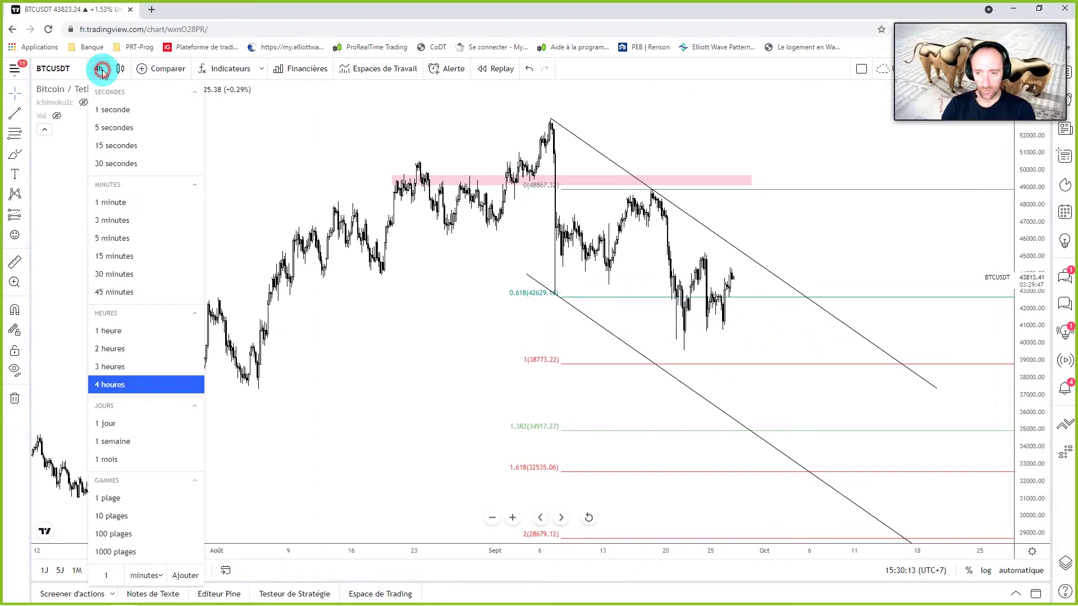
Step: Switch Bitcoin to 1-hour candles, delete the Fibonacci retracement, and zoom into recent weeks
click(113, 329)
scroll(786, 270, down, 3)
scroll(761, 245, down, 5)
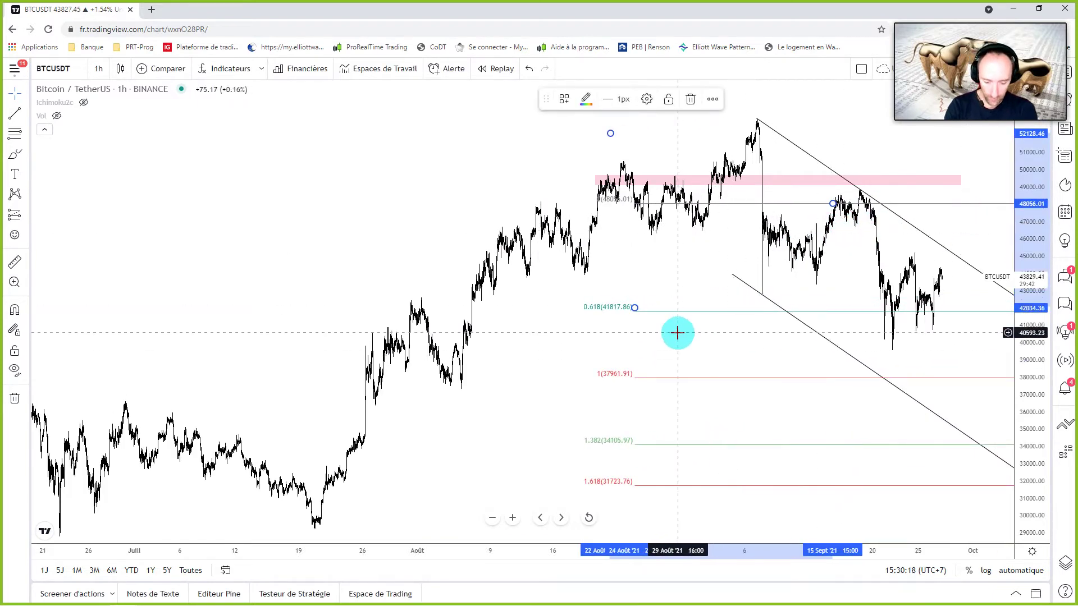
key(Delete)
drag(938, 346, 763, 359)
scroll(770, 315, up, 3)
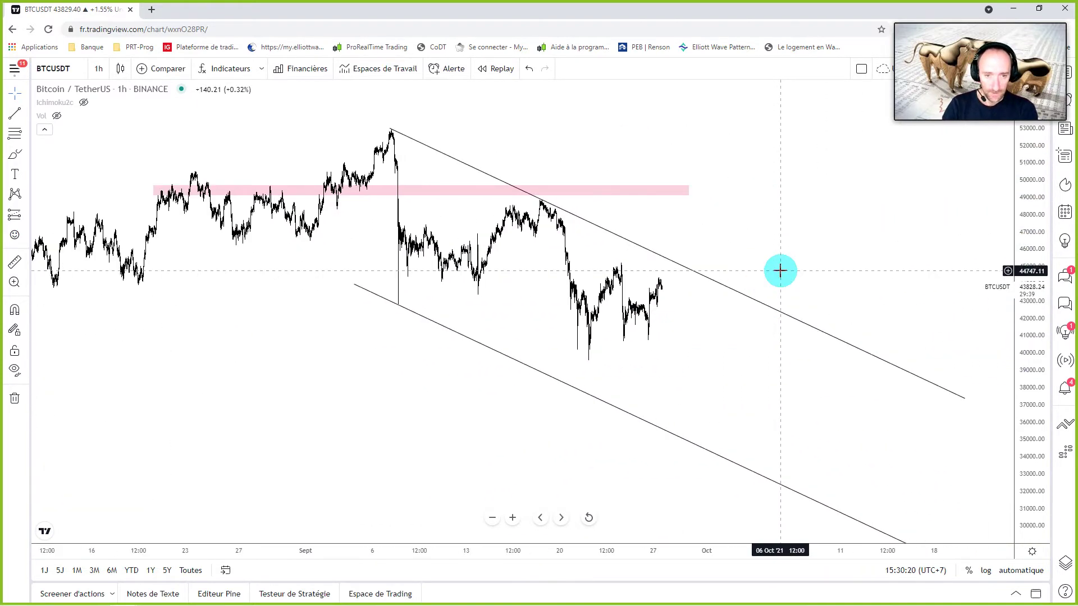
drag(1033, 375, 1033, 336)
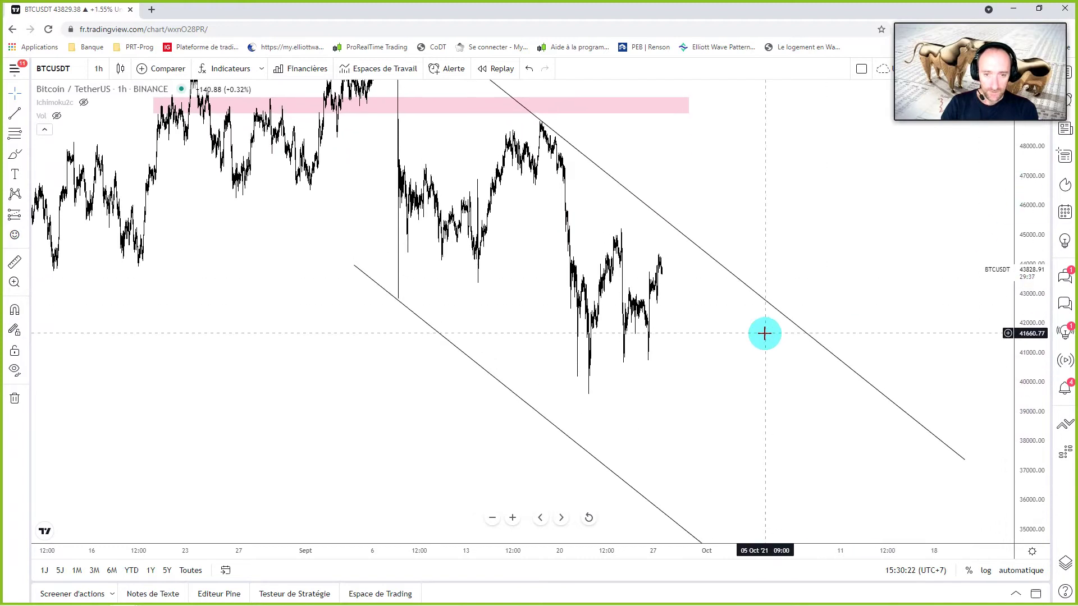
scroll(730, 329, up, 3)
scroll(682, 365, up, 2)
Step: Draw a rising trend line from the 22 Sept low to early October
click(15, 113)
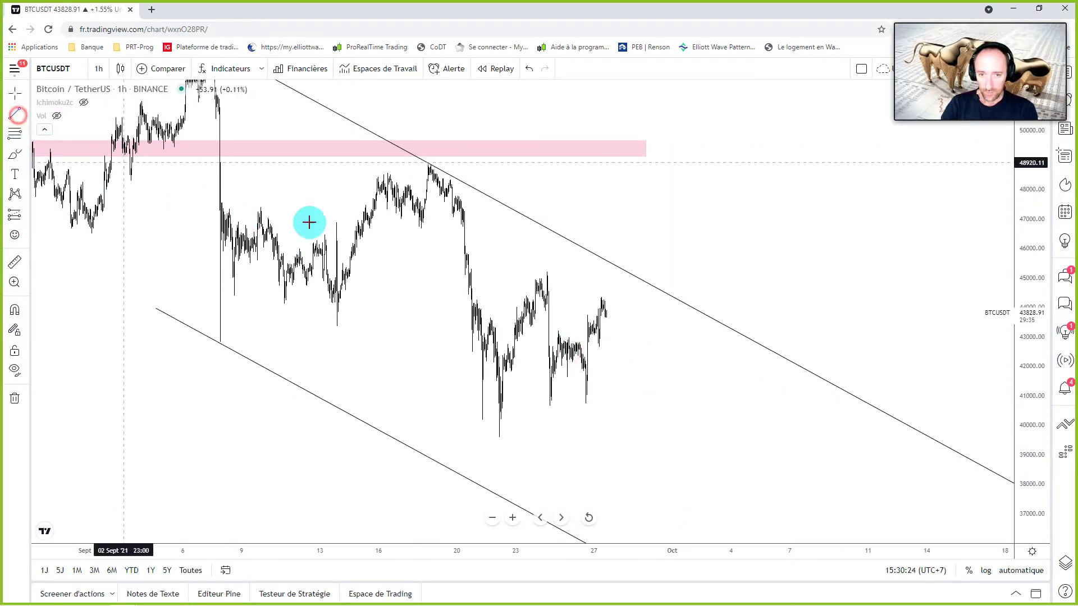
click(499, 437)
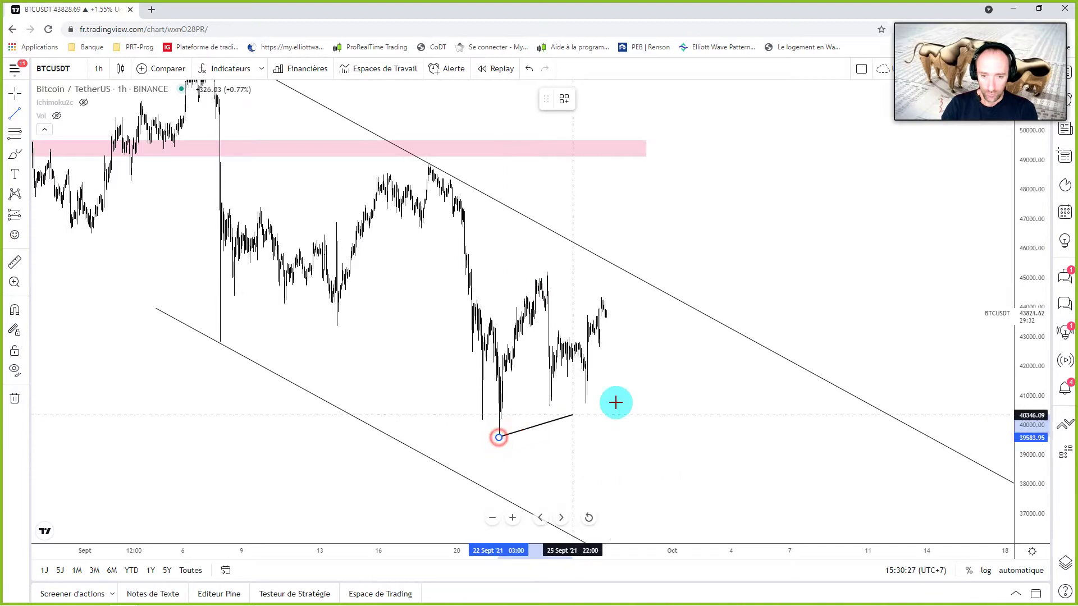
click(737, 344)
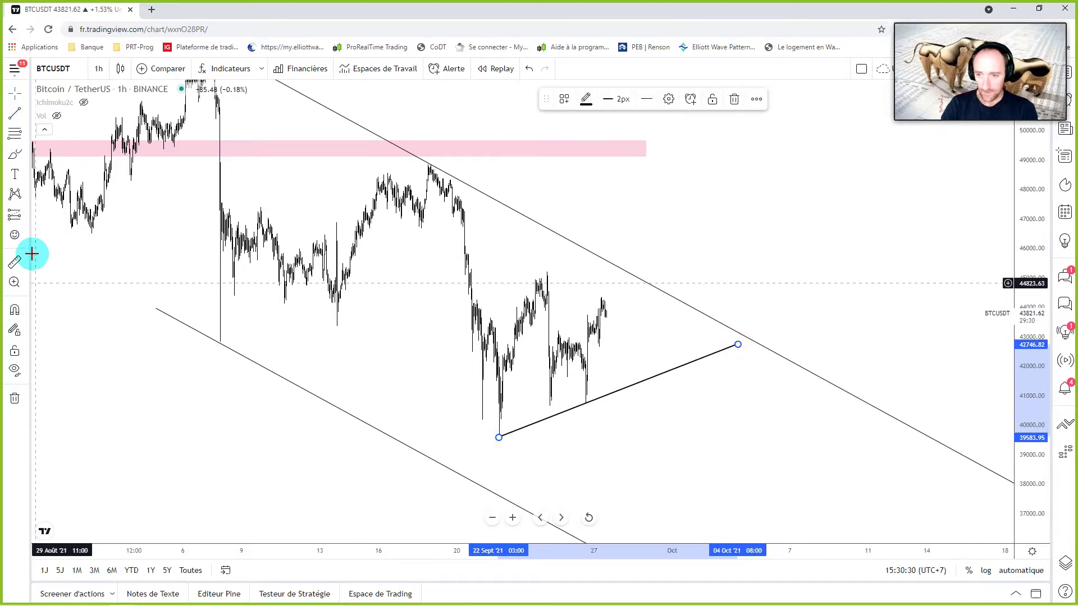
Step: Draw a falling line from the 18 Sept high to 29 Sept, then delete it
click(12, 120)
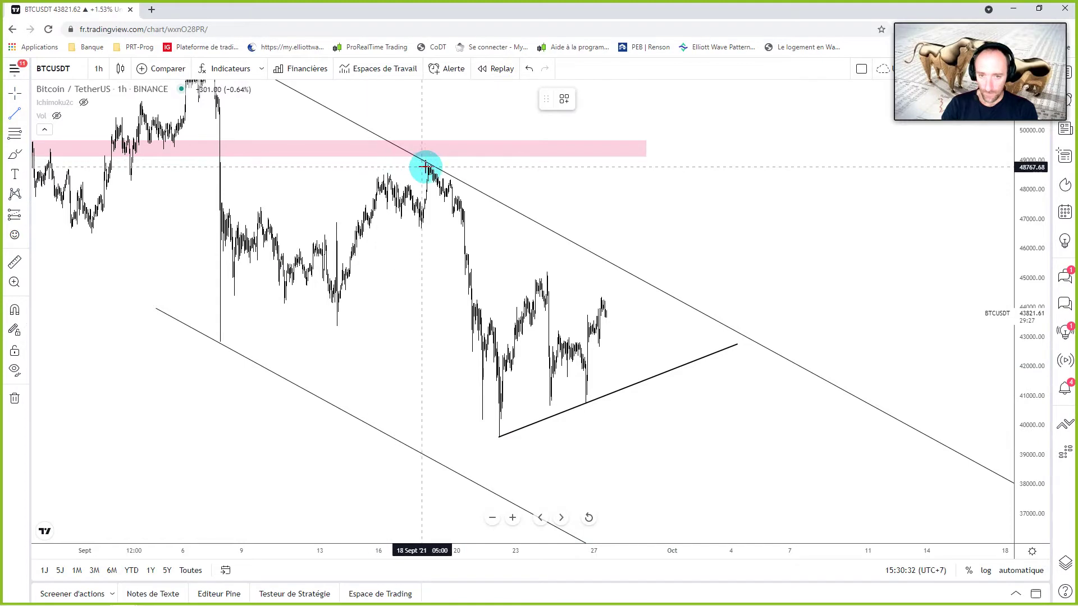
drag(431, 163, 638, 354)
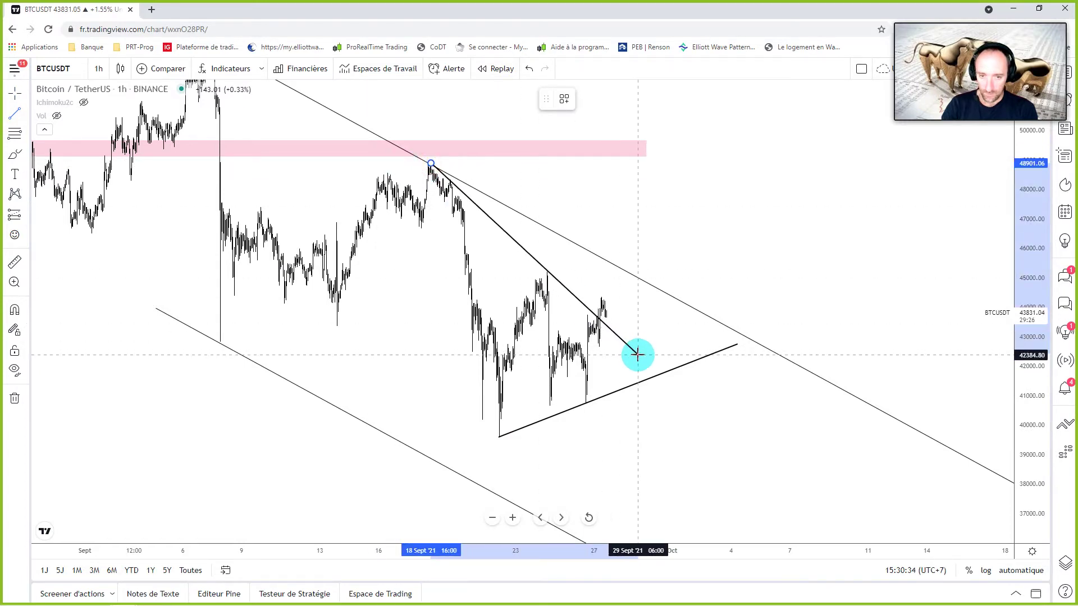
click(637, 354)
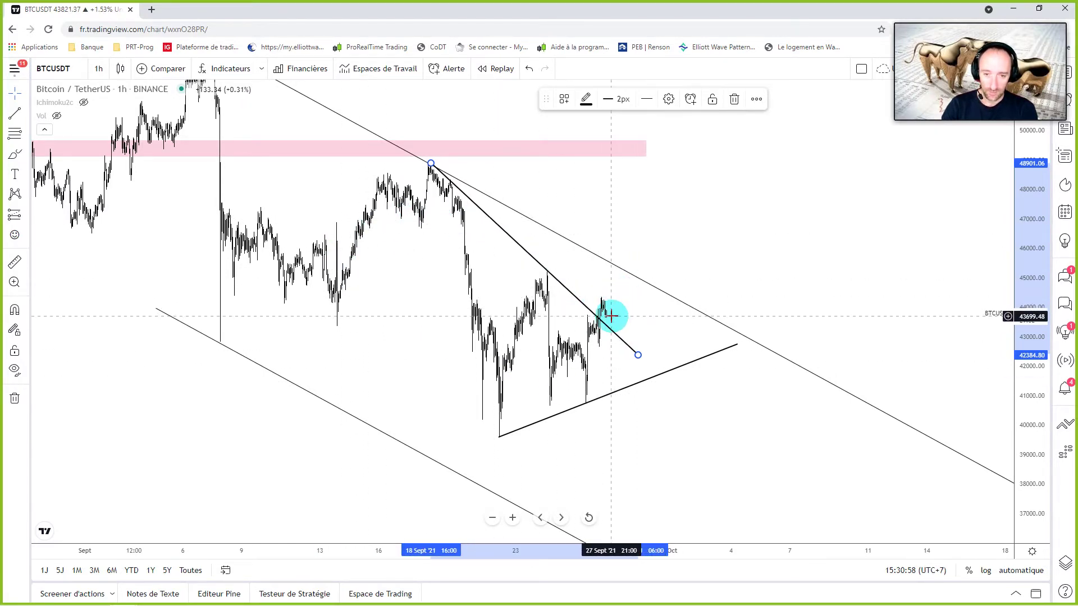
key(Delete)
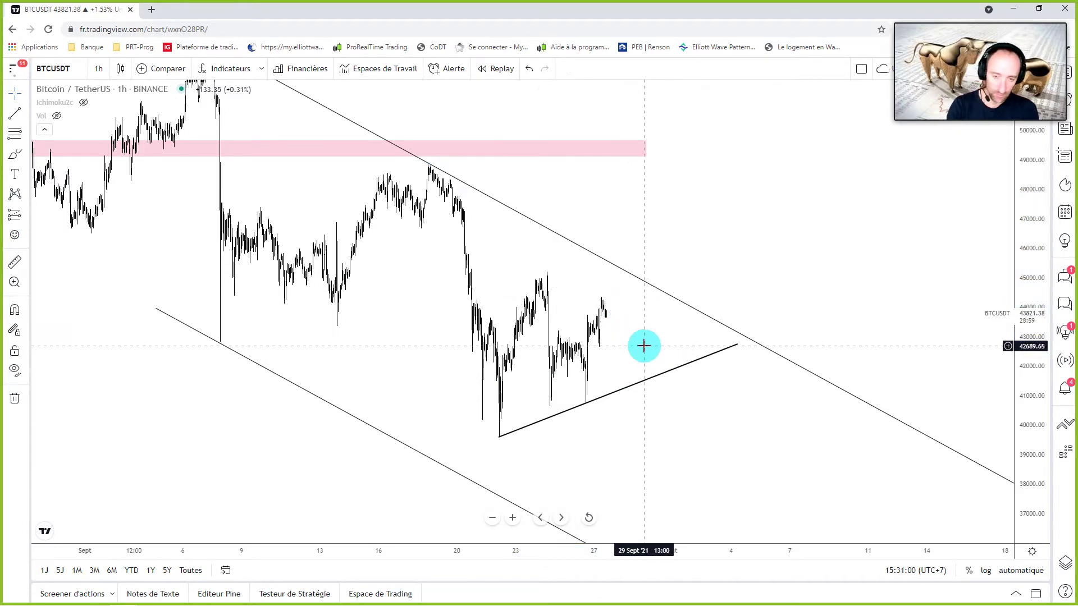
Step: Select the rising trend line, dismissing the accidentally opened symbol search
drag(618, 348, 683, 362)
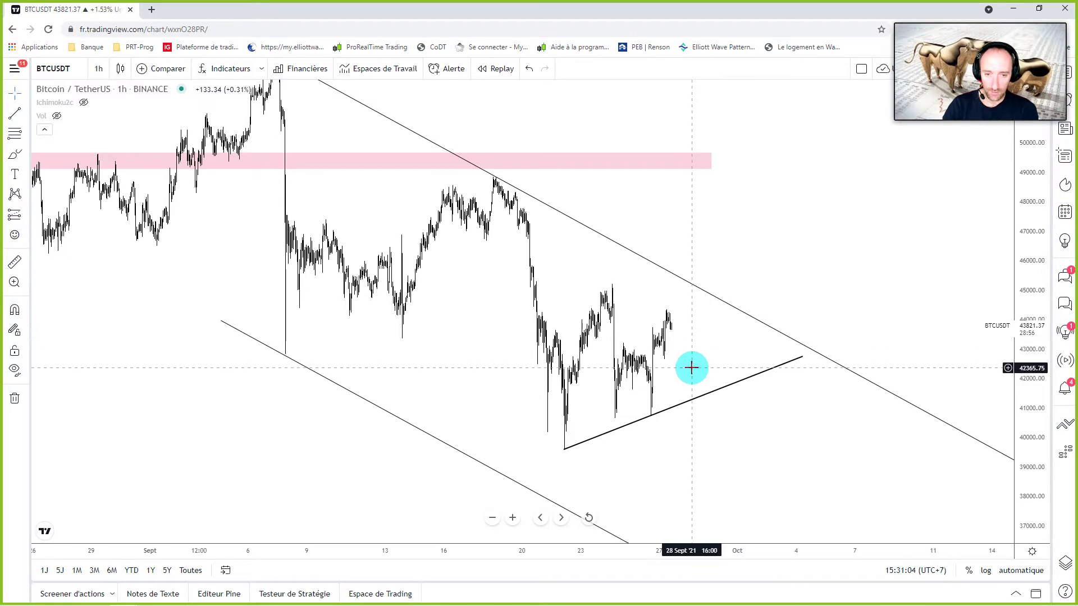
scroll(691, 353, up, 1)
click(554, 439)
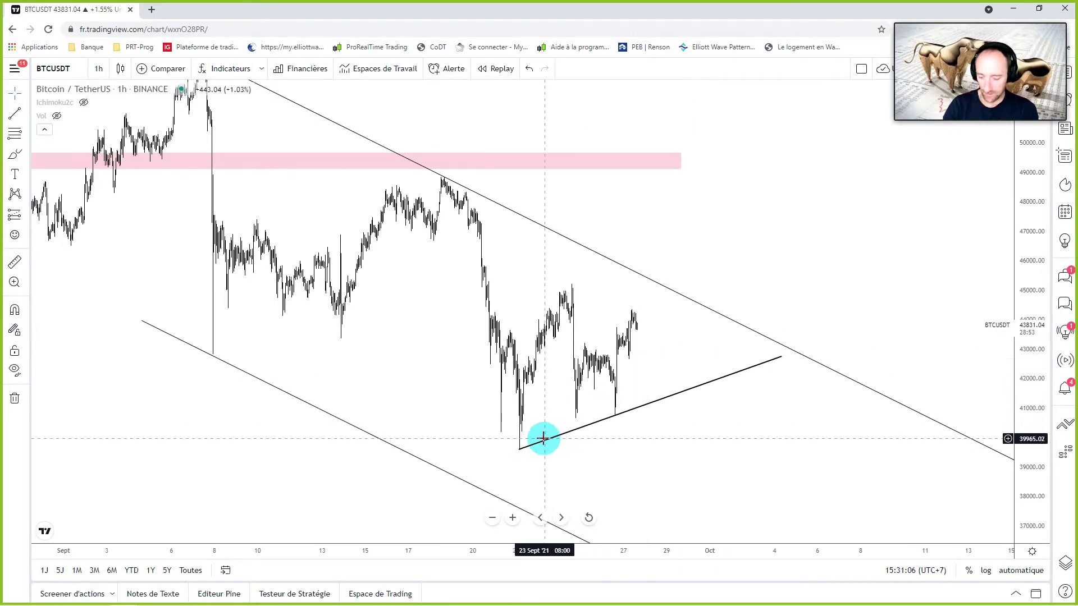
click(544, 443)
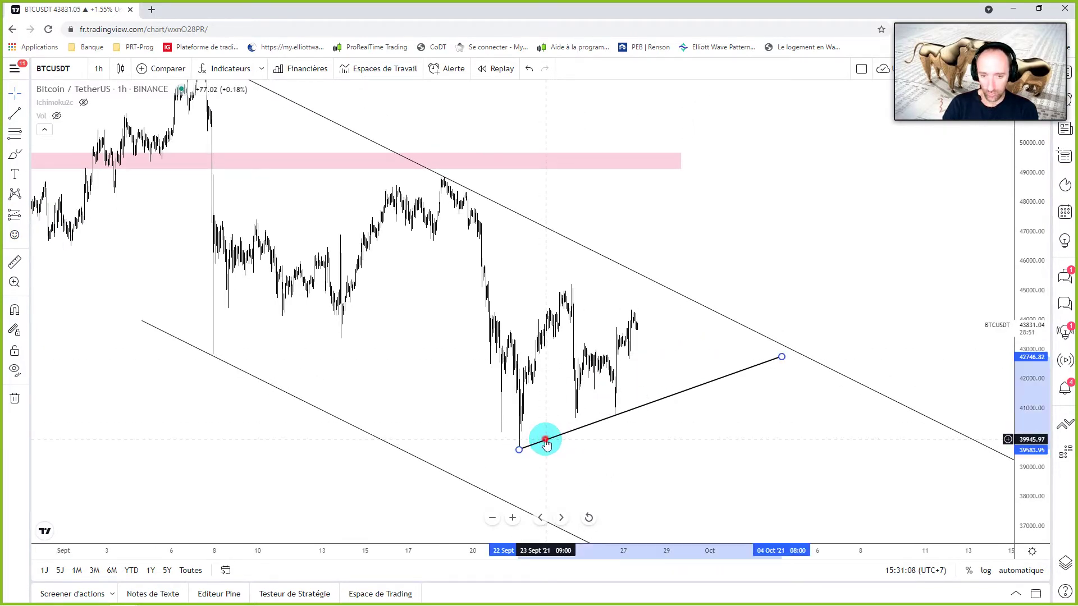
text(c)
click(794, 145)
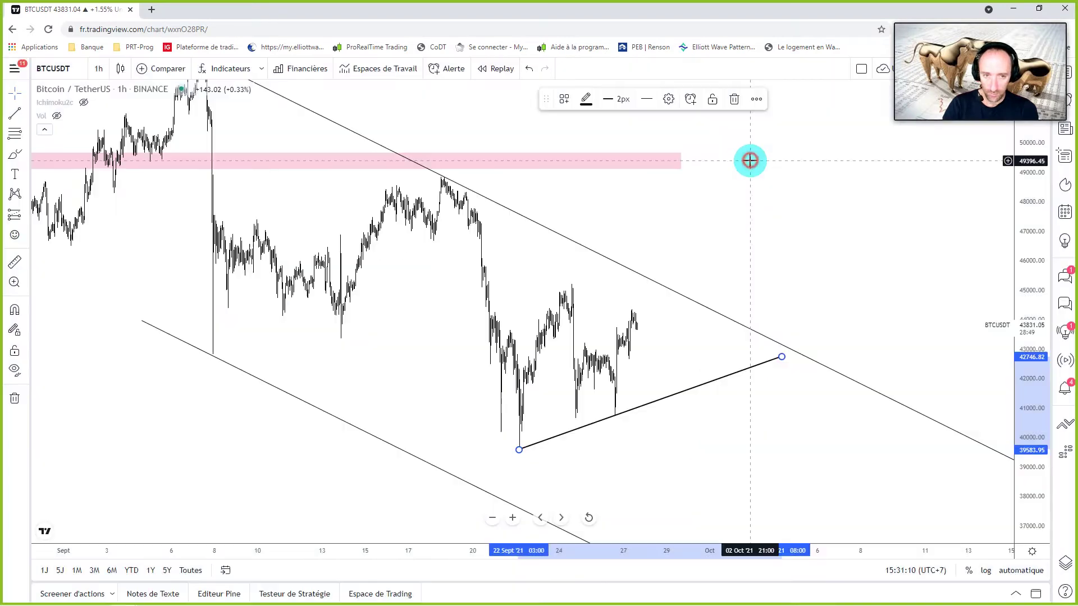
click(571, 424)
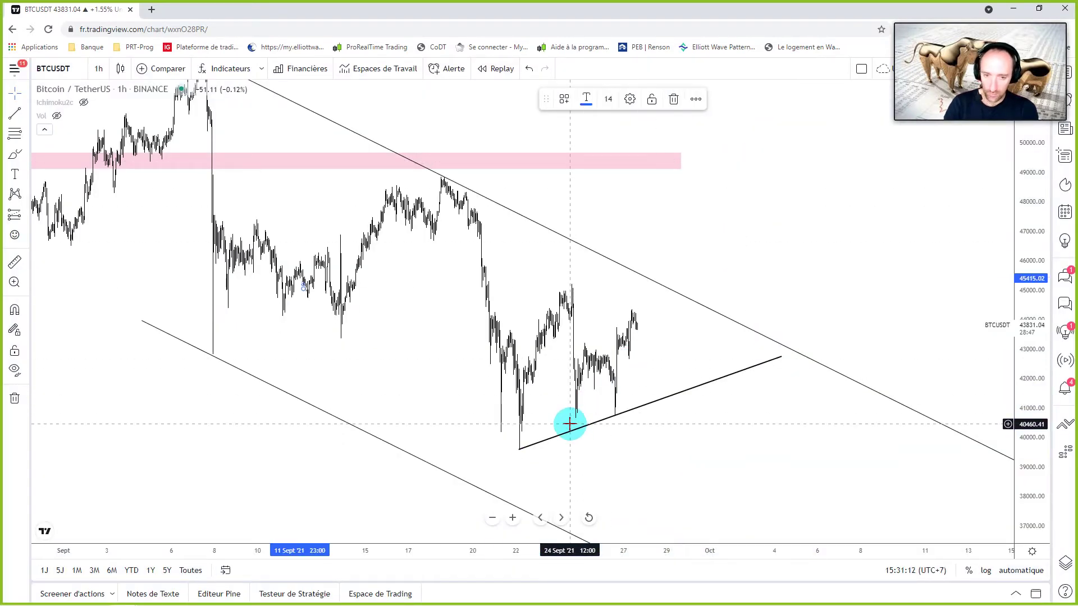
Step: Copy the rising trend line up onto the 24 Sept high to form a rising channel
click(571, 434)
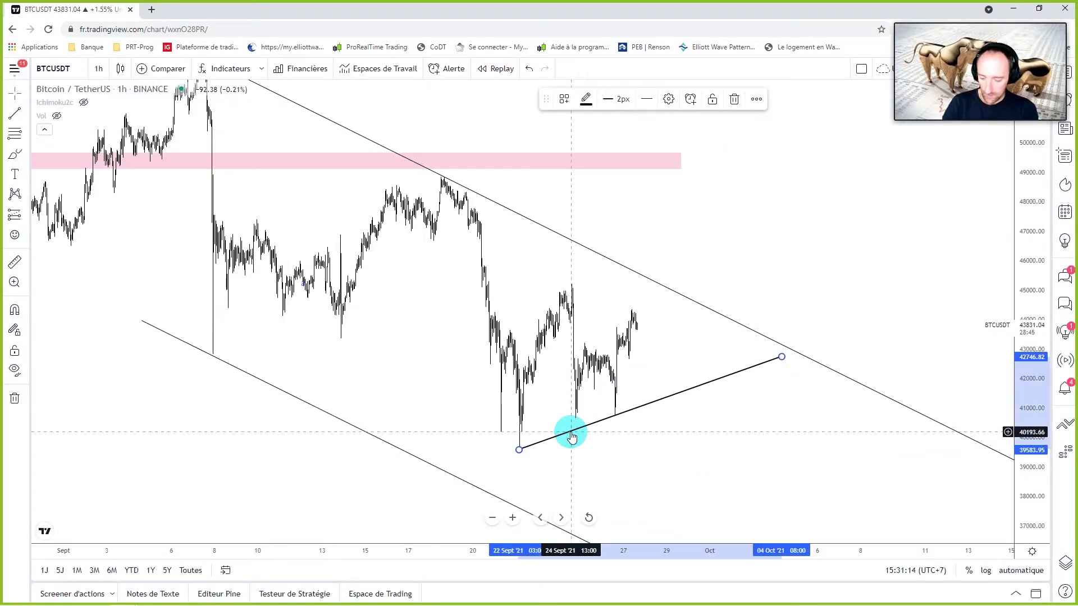
drag(571, 435, 573, 280)
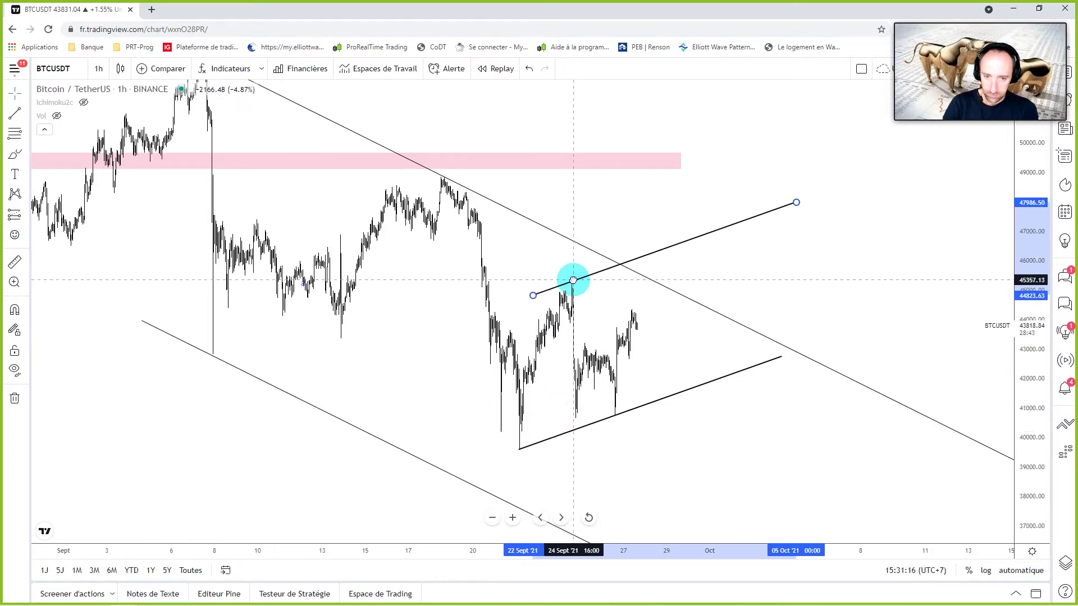
drag(573, 280, 571, 284)
click(825, 271)
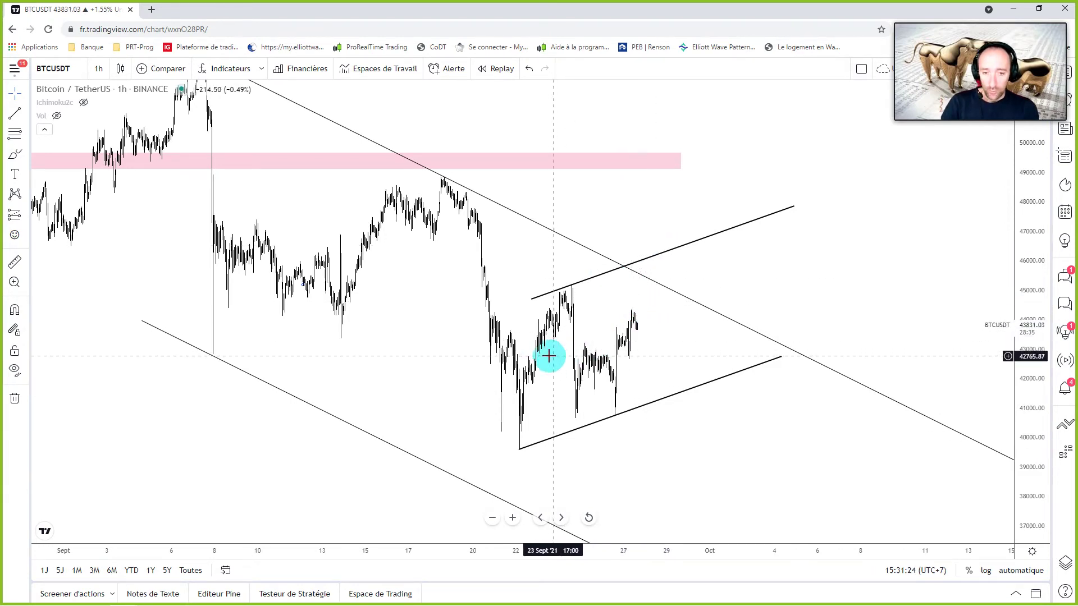
mouse_move(433, 348)
mouse_down()
mouse_move(554, 347)
mouse_move(578, 363)
mouse_move(560, 345)
mouse_move(559, 354)
mouse_up()
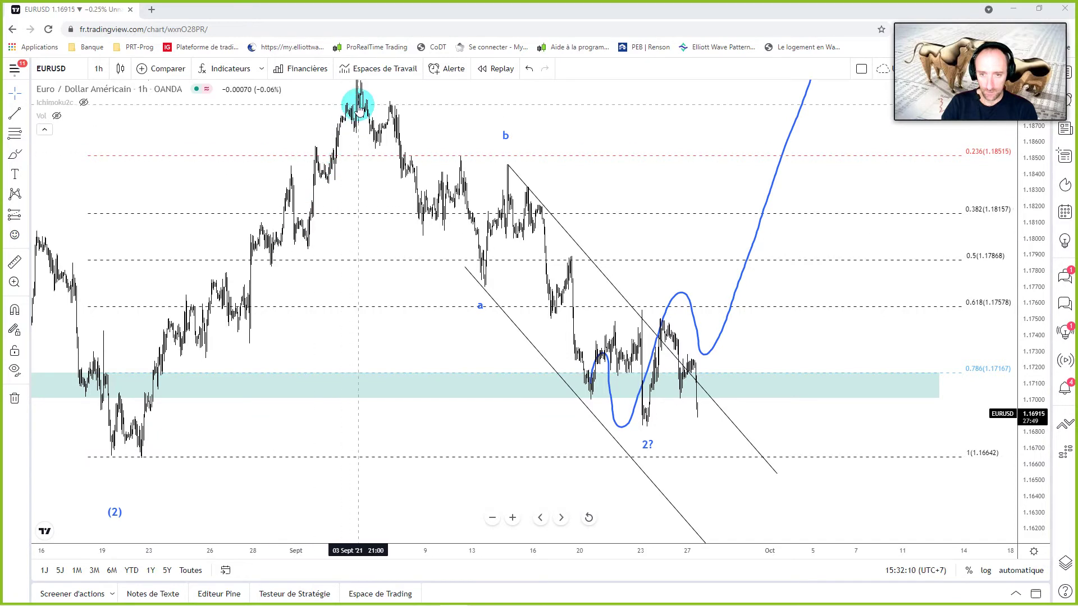
Step: Pan and zoom the EURUSD 1-hour chart to frame the descending channel and the 2? low
drag(409, 340, 407, 378)
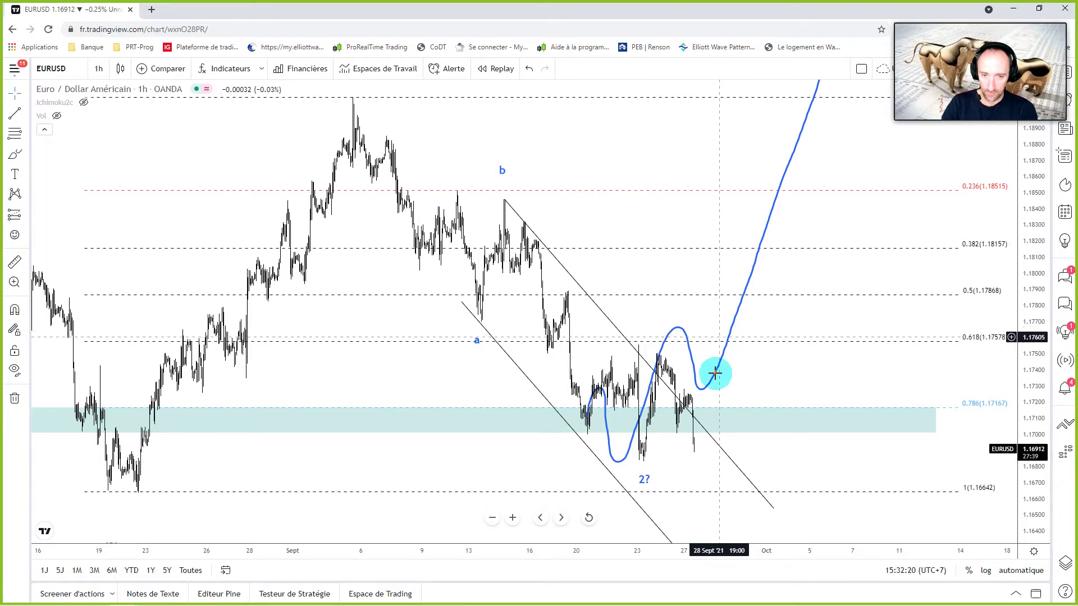
key(Escape)
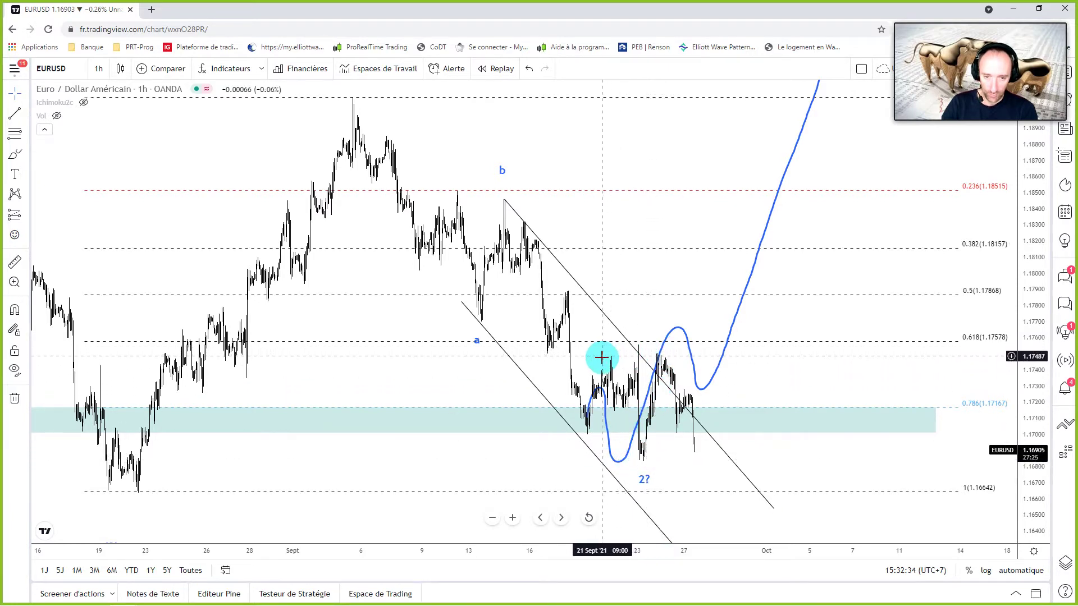
scroll(696, 446, up, 2)
mouse_move(699, 449)
mouse_down()
mouse_move(525, 476)
mouse_move(698, 471)
mouse_move(712, 456)
mouse_move(700, 428)
mouse_up()
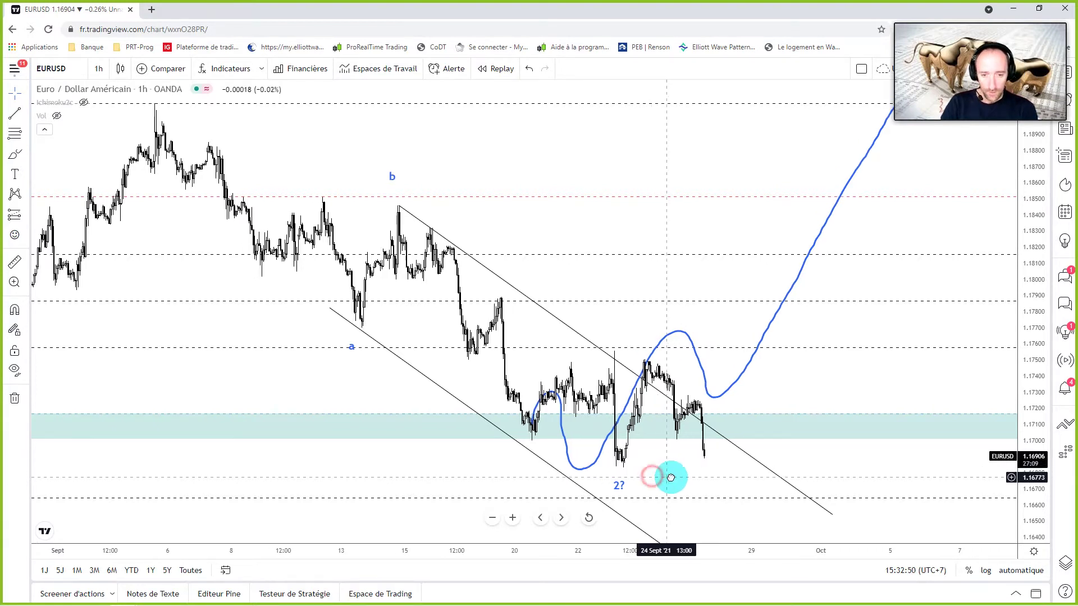
drag(662, 473, 717, 479)
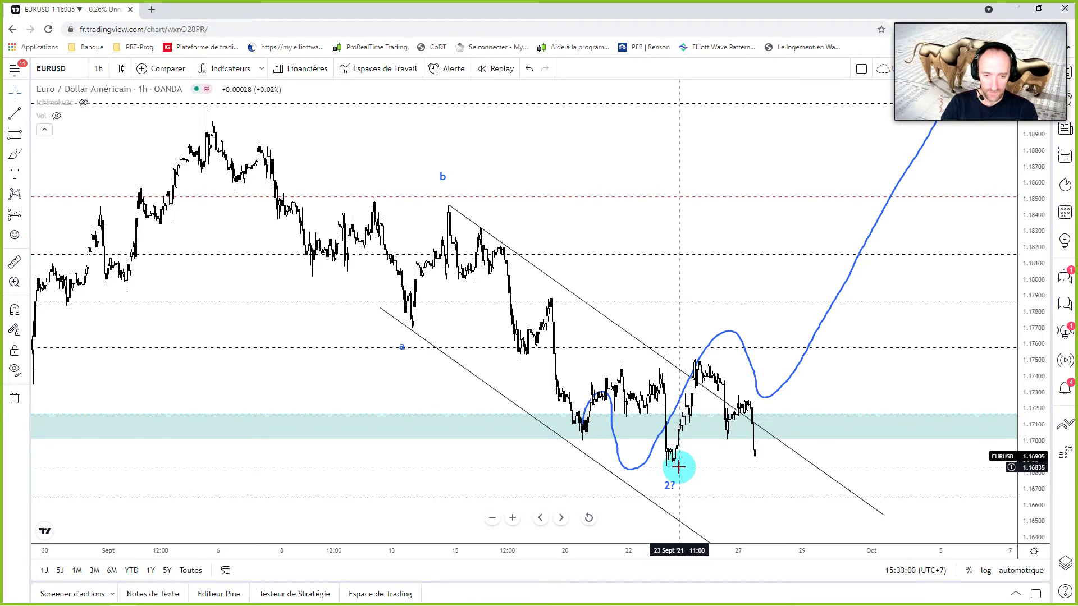
scroll(734, 488, down, 2)
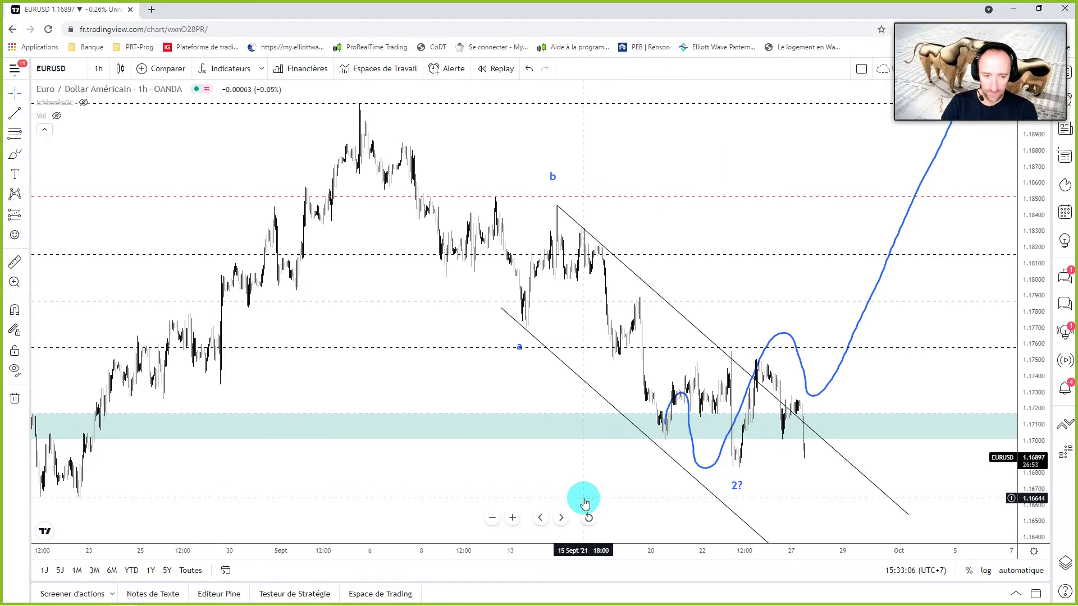
scroll(780, 438, down, 3)
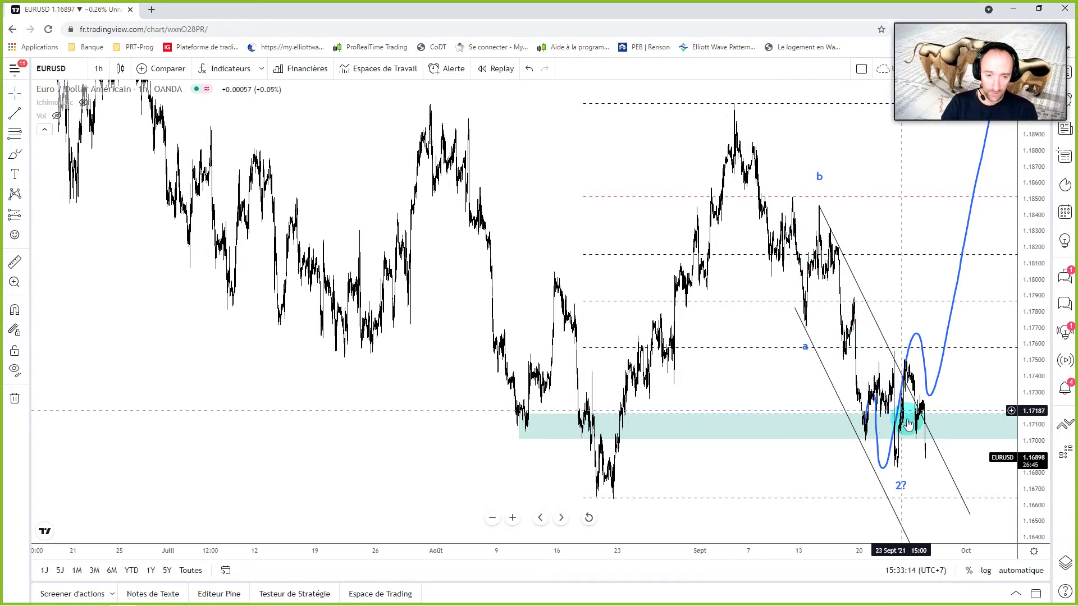
drag(965, 455, 904, 417)
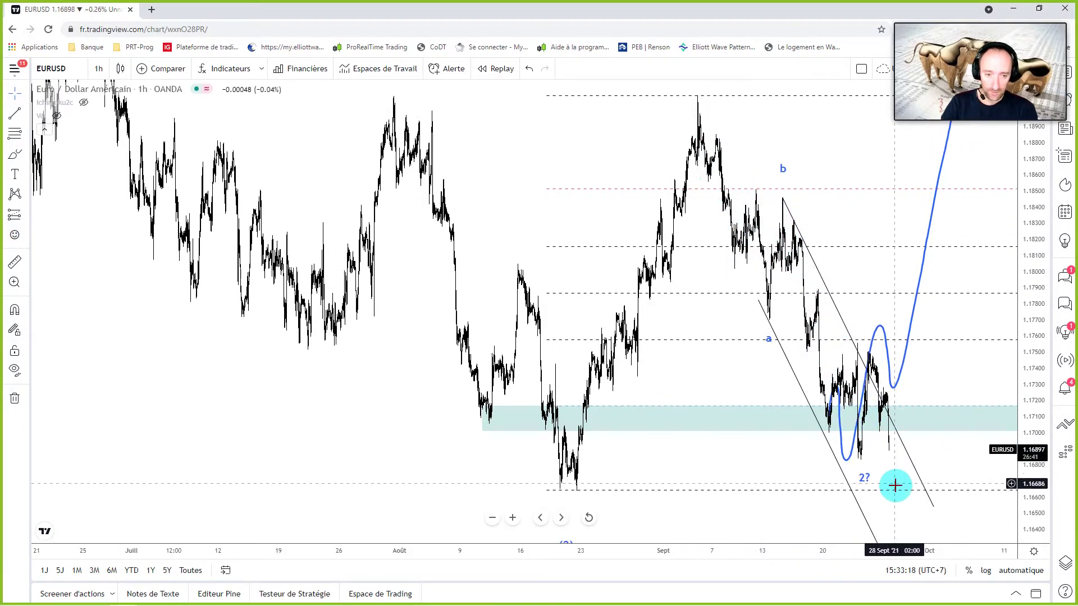
drag(915, 522, 755, 408)
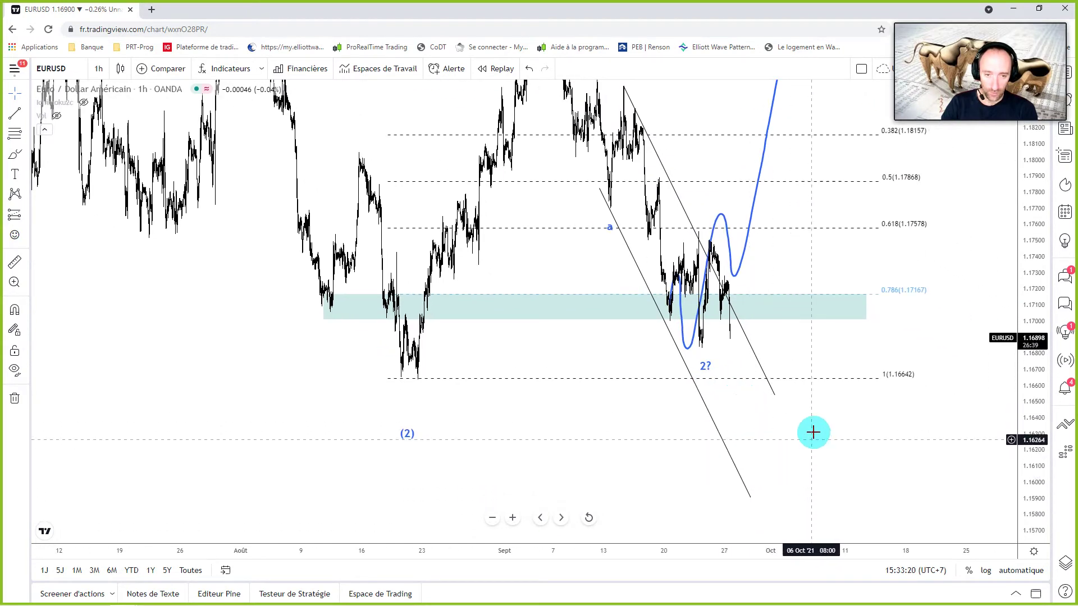
scroll(820, 360, up, 2)
scroll(808, 348, up, 2)
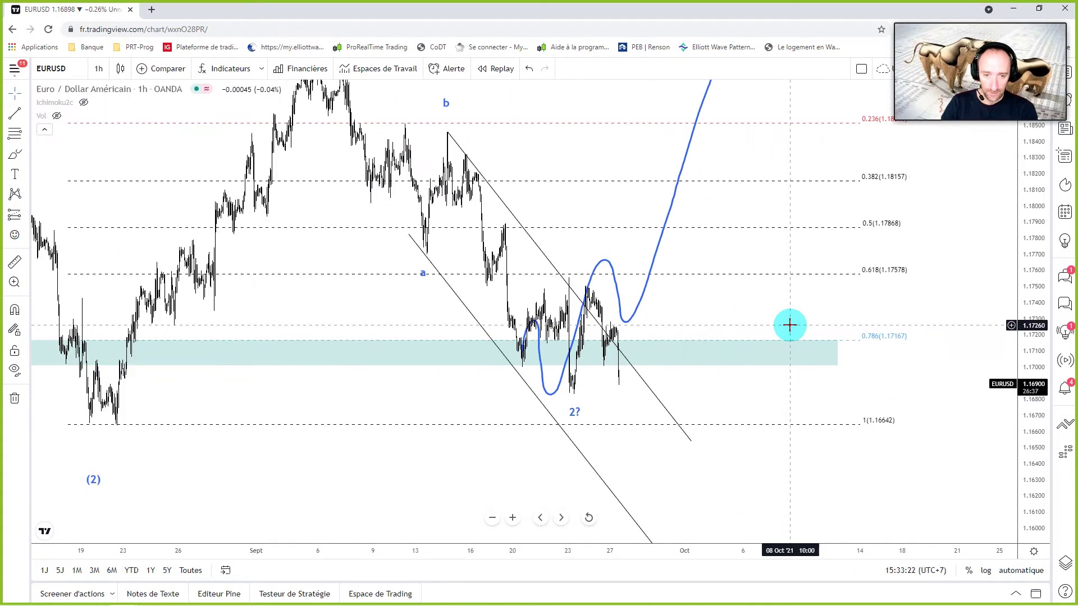
scroll(758, 320, up, 2)
scroll(775, 339, up, 2)
drag(825, 348, 1009, 380)
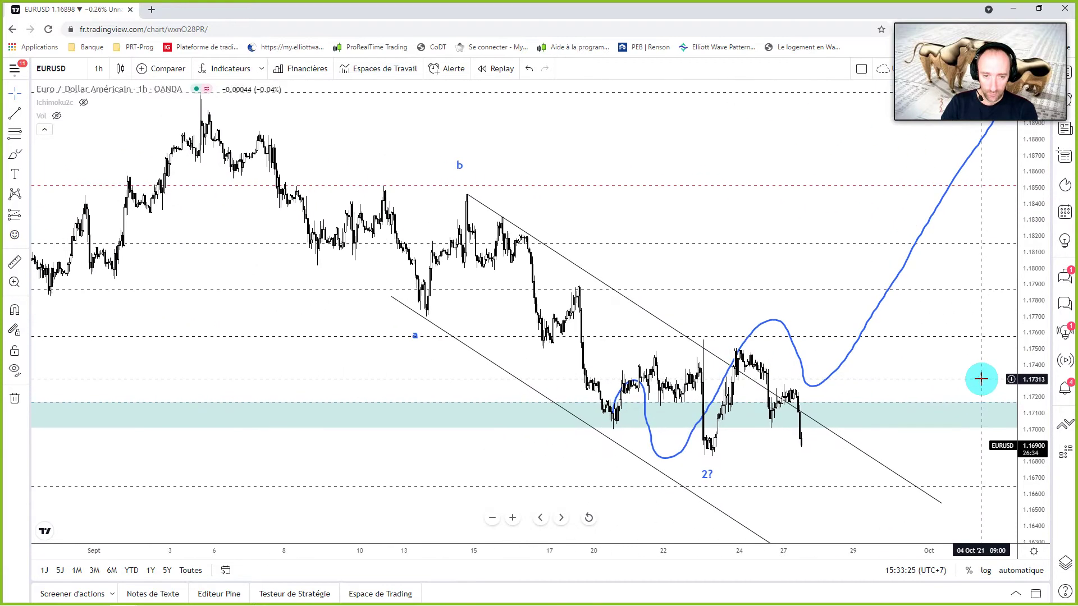
Step: Delete the blue projected wave path and extend the upper channel line further right
click(848, 362)
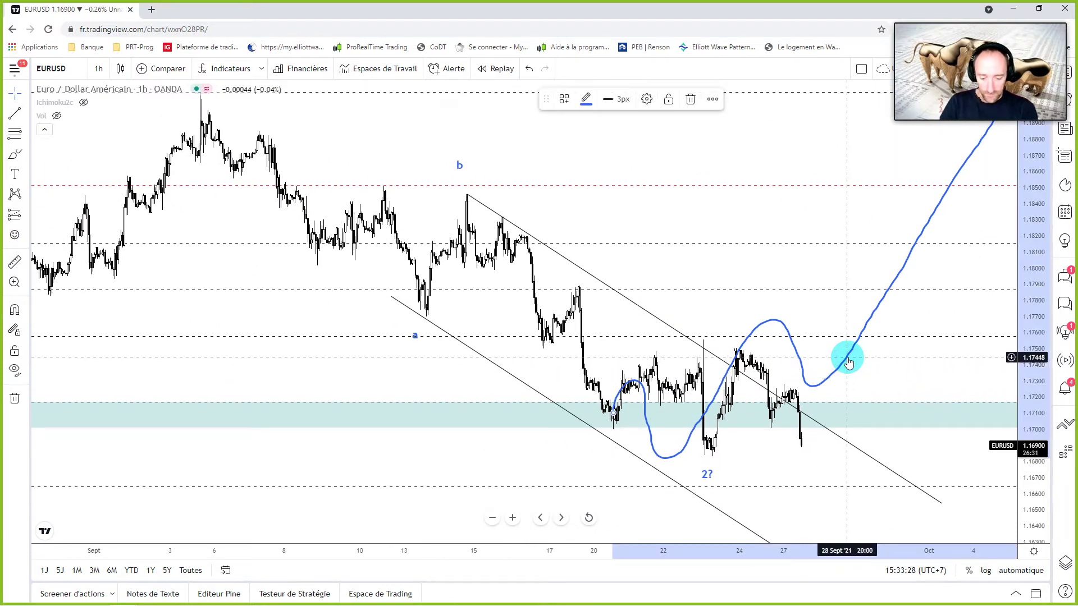
key(Delete)
scroll(657, 404, down, 3)
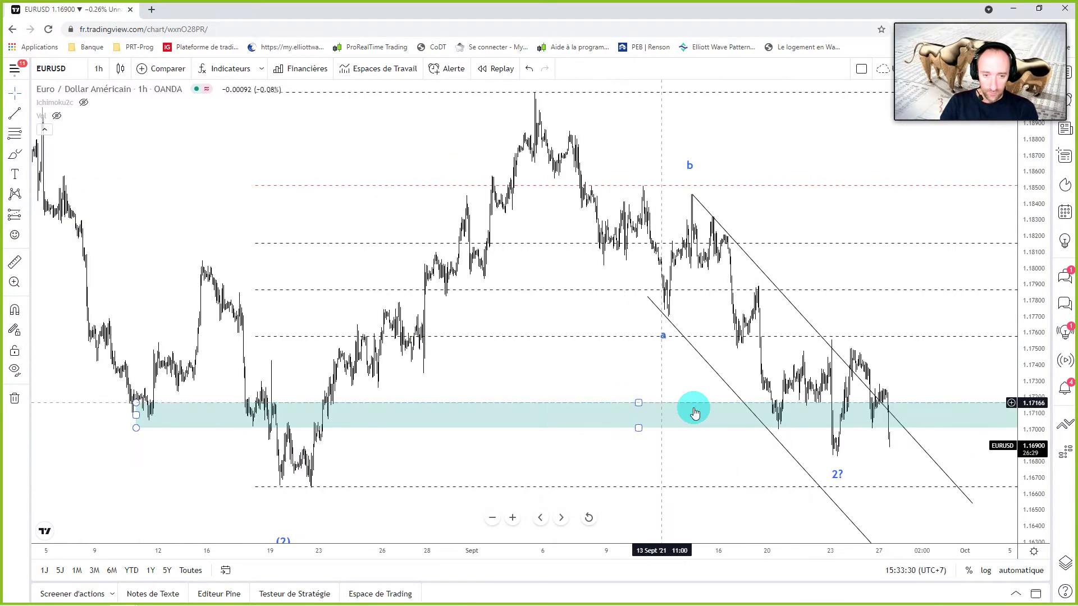
drag(869, 503, 923, 512)
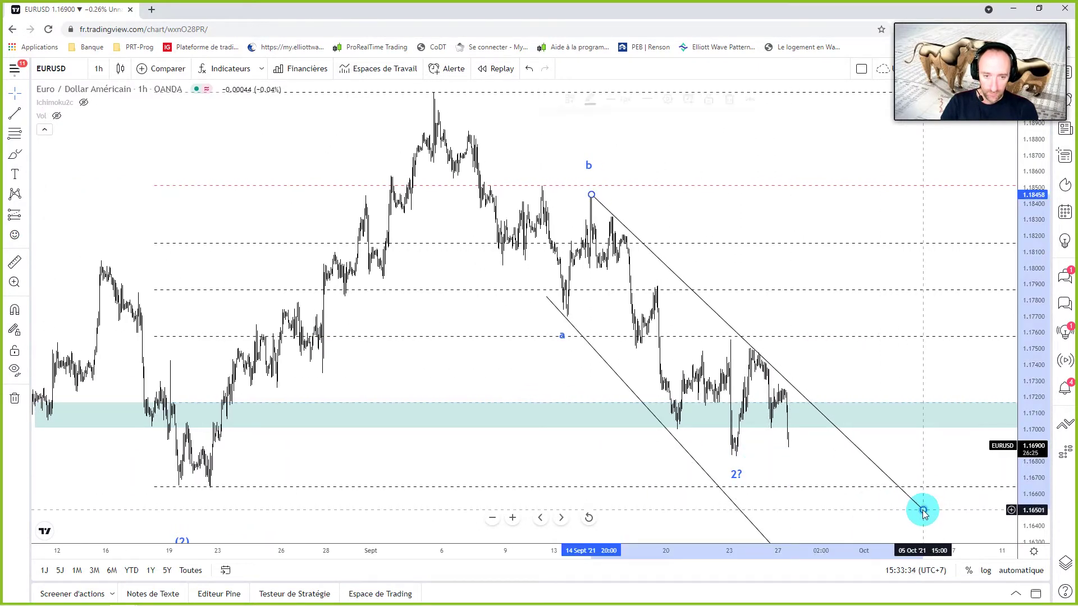
Step: Replace the old lower channel line with a parallel copy of the upper line along the lows
click(686, 453)
key(Delete)
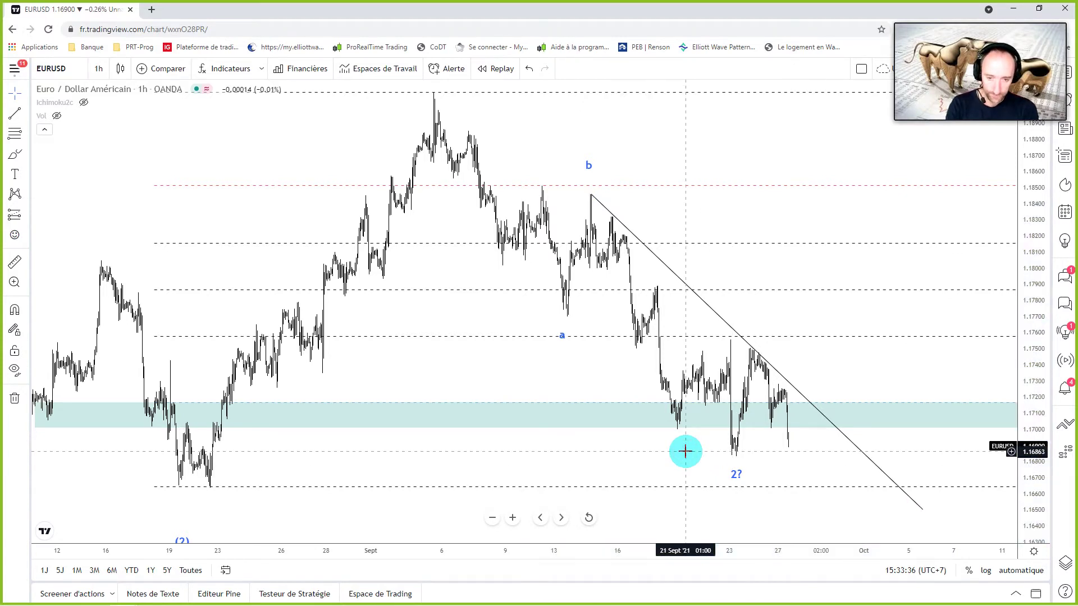
click(609, 214)
mouse_move(609, 214)
mouse_down()
mouse_move(617, 204)
mouse_move(509, 263)
mouse_up()
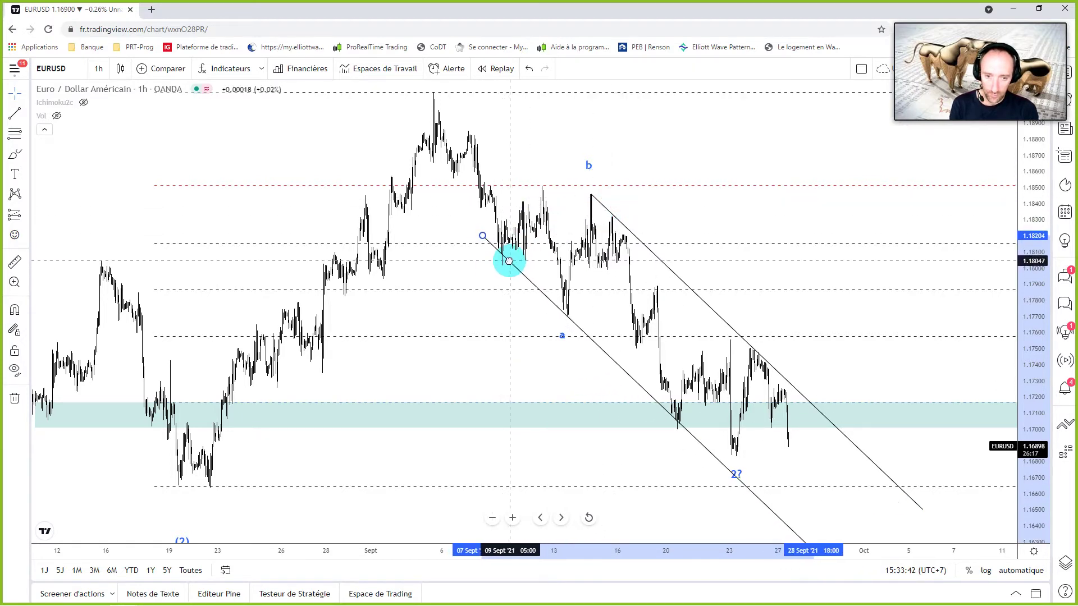
drag(509, 262, 507, 262)
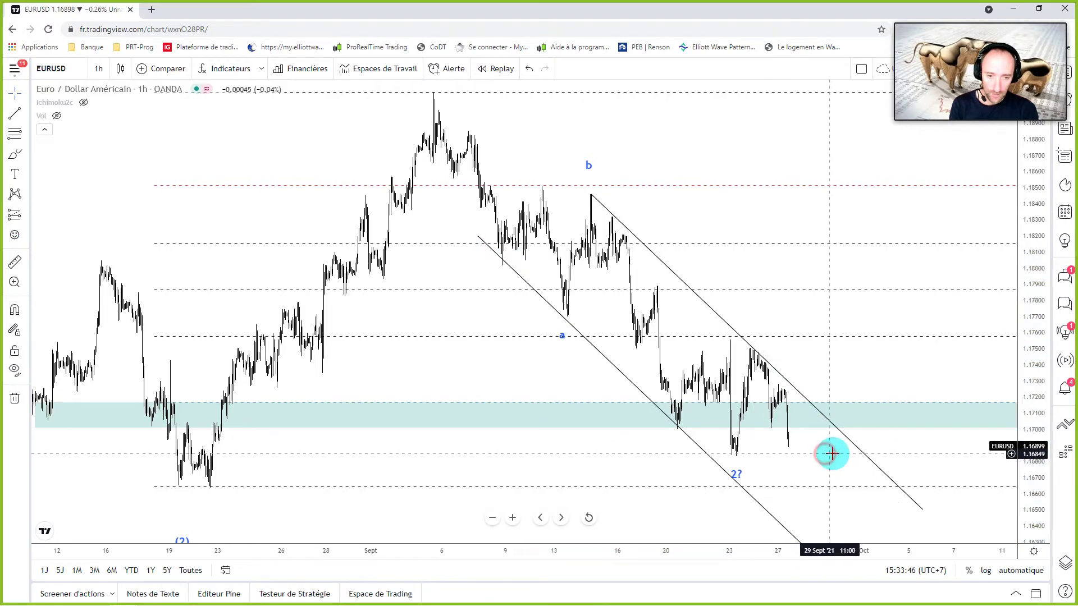
scroll(830, 452, up, 2)
scroll(761, 458, up, 1)
scroll(761, 457, up, 1)
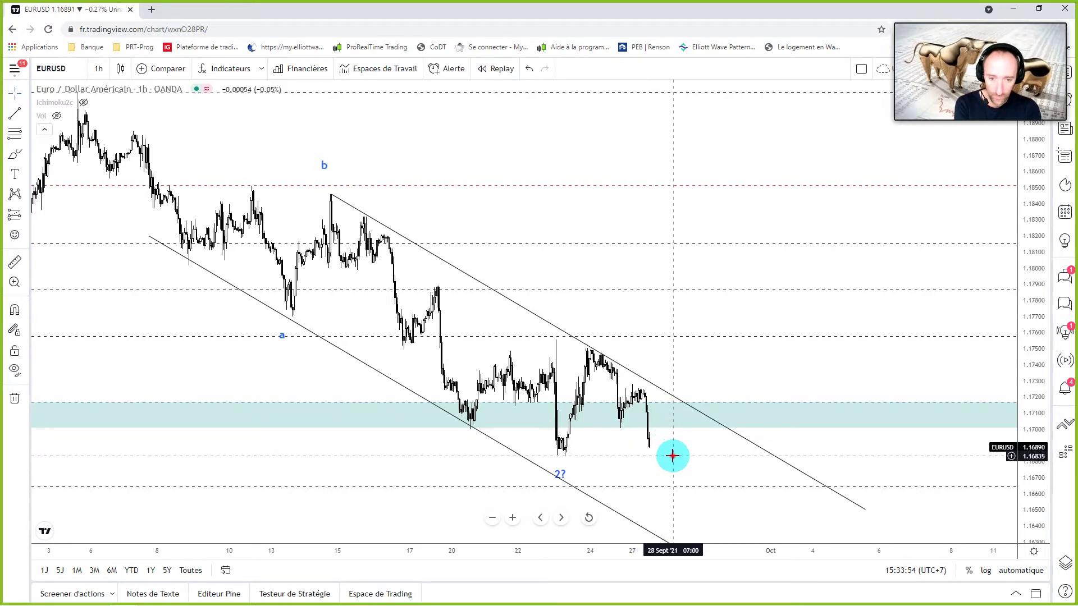
drag(672, 455, 781, 450)
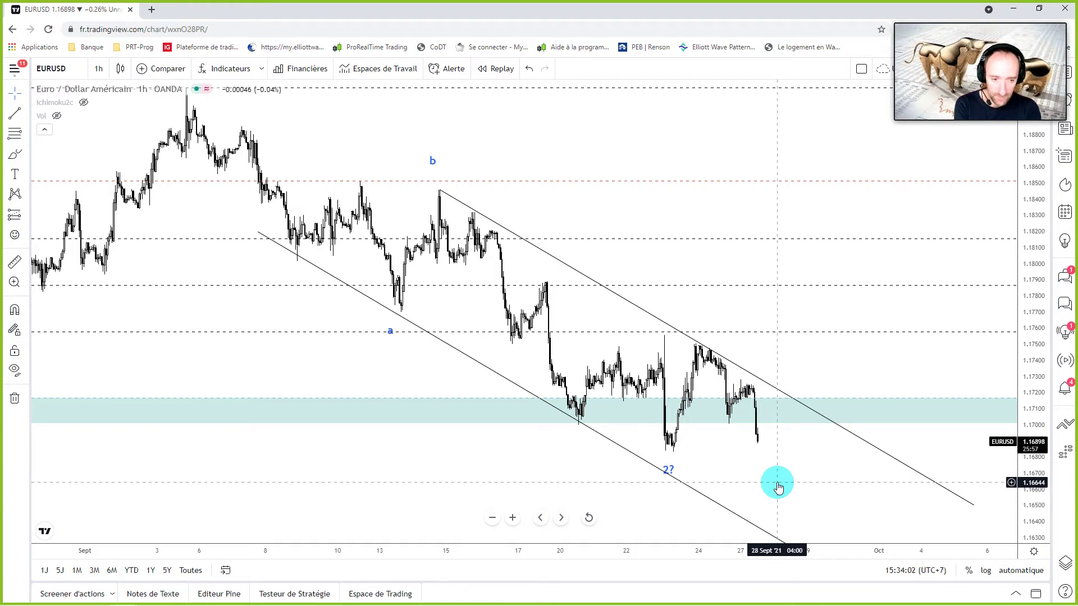
drag(777, 488, 913, 486)
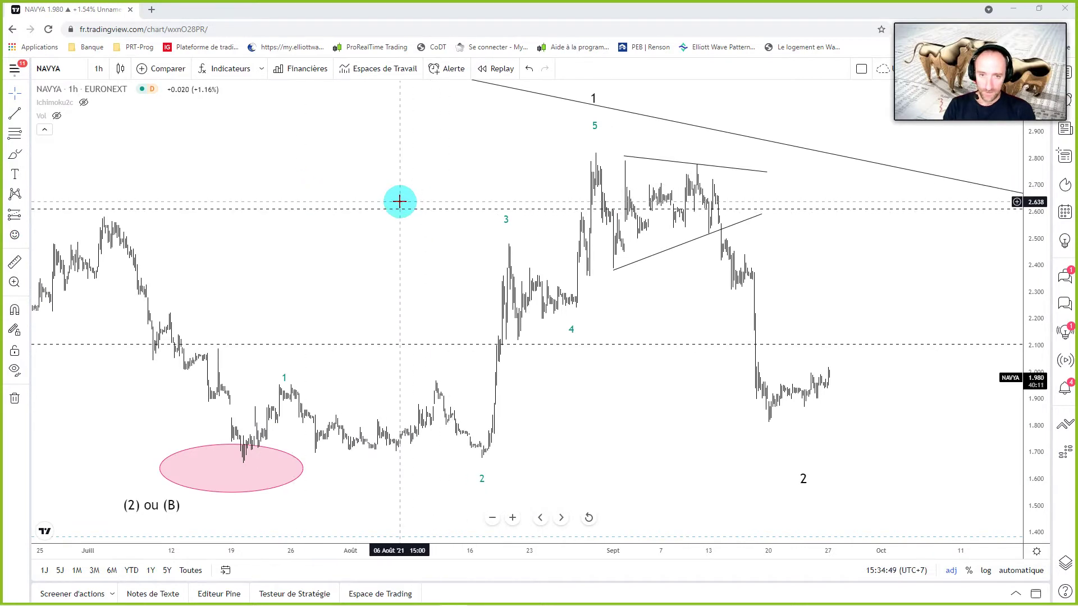
drag(436, 161, 328, 164)
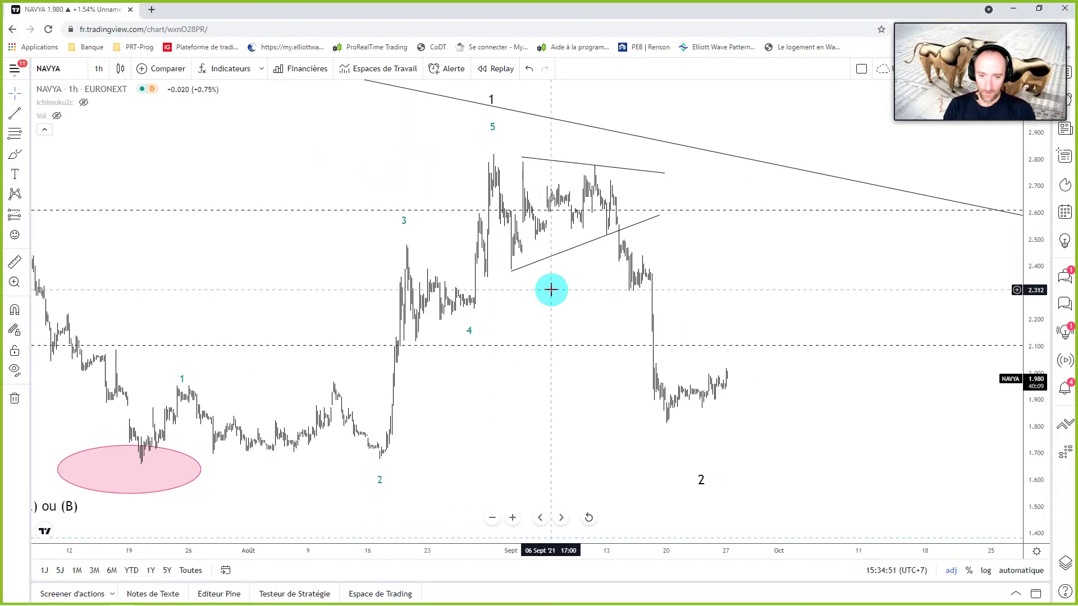
scroll(567, 286, down, 1)
scroll(624, 286, down, 1)
scroll(624, 283, up, 1)
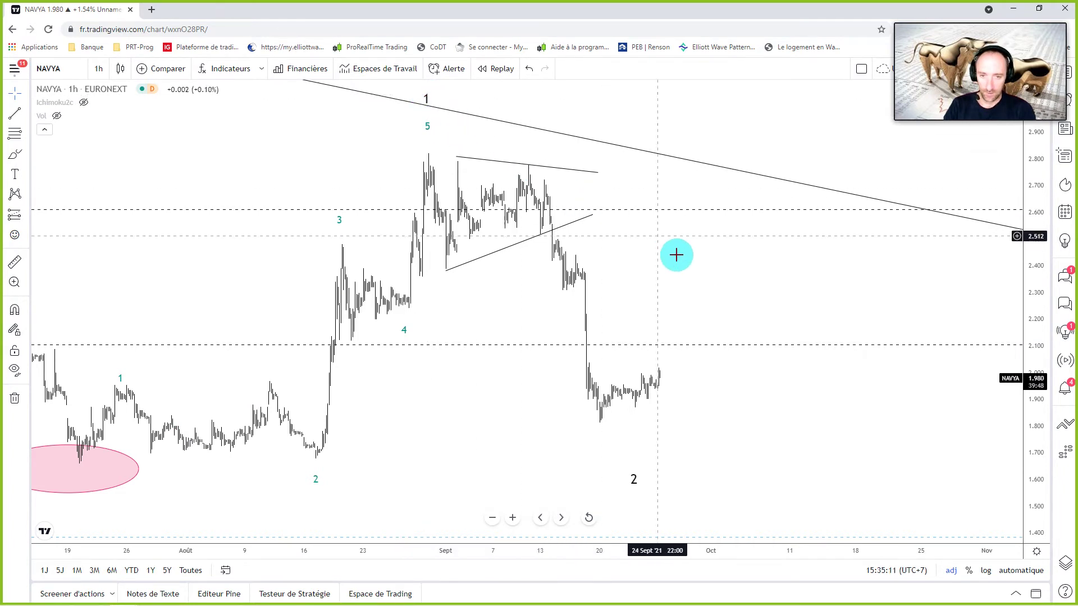
click(422, 148)
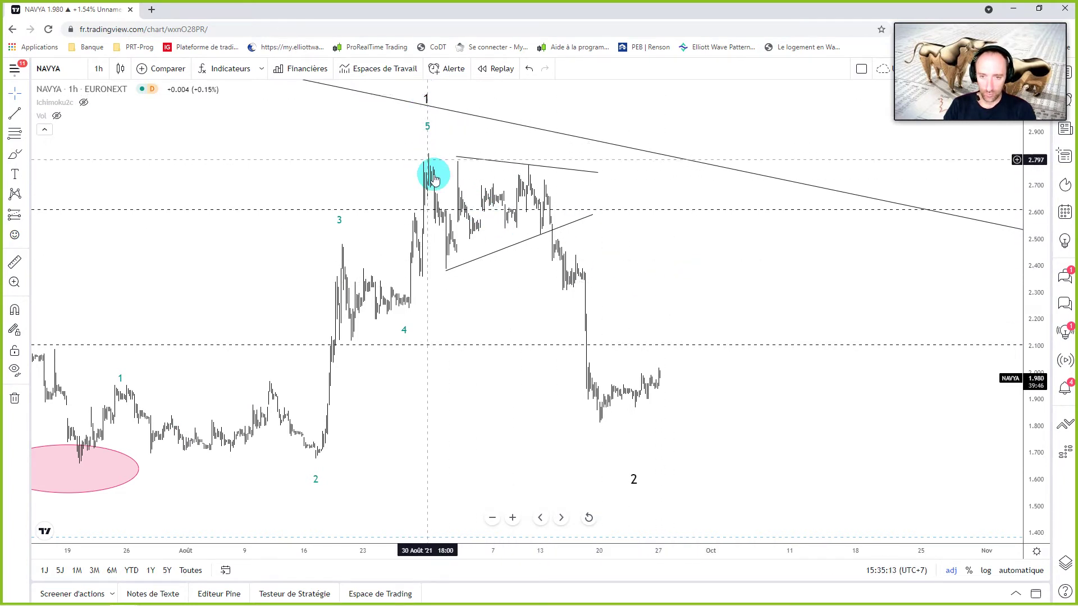
click(447, 270)
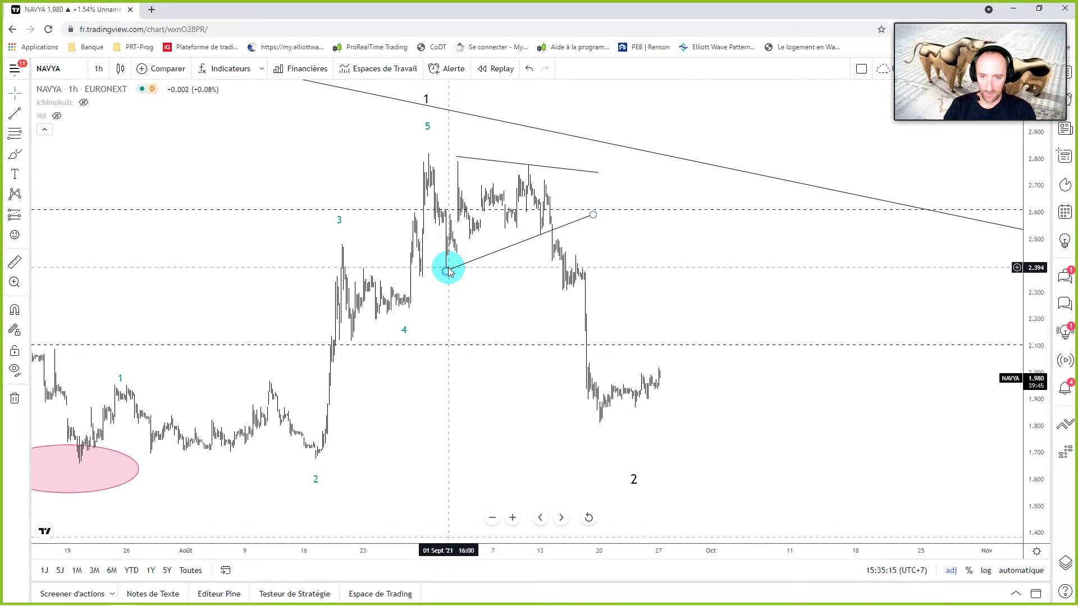
click(457, 157)
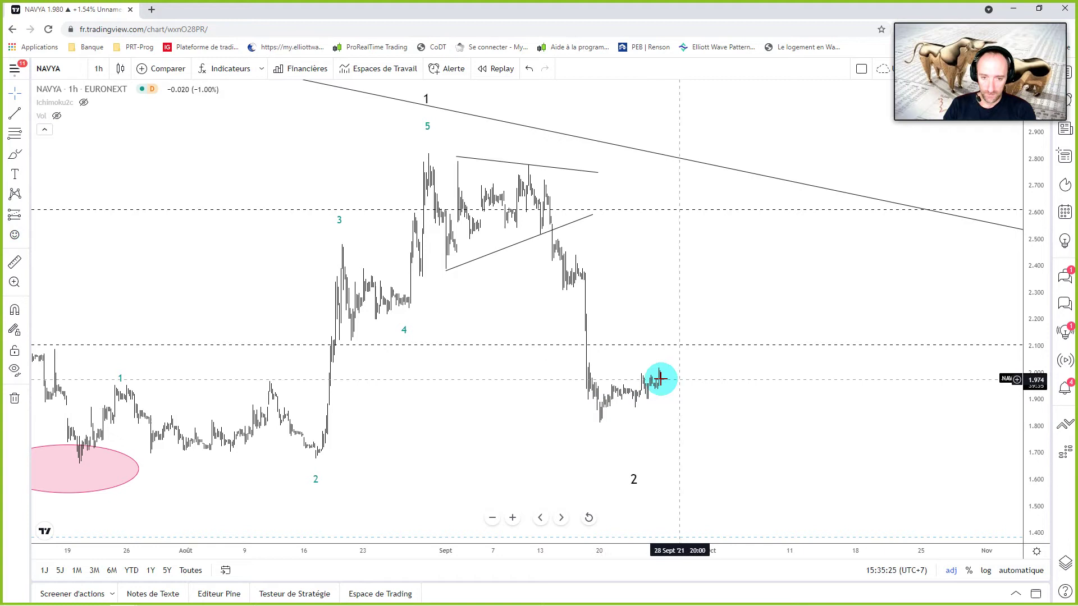
scroll(663, 381, up, 2)
drag(599, 414, 750, 426)
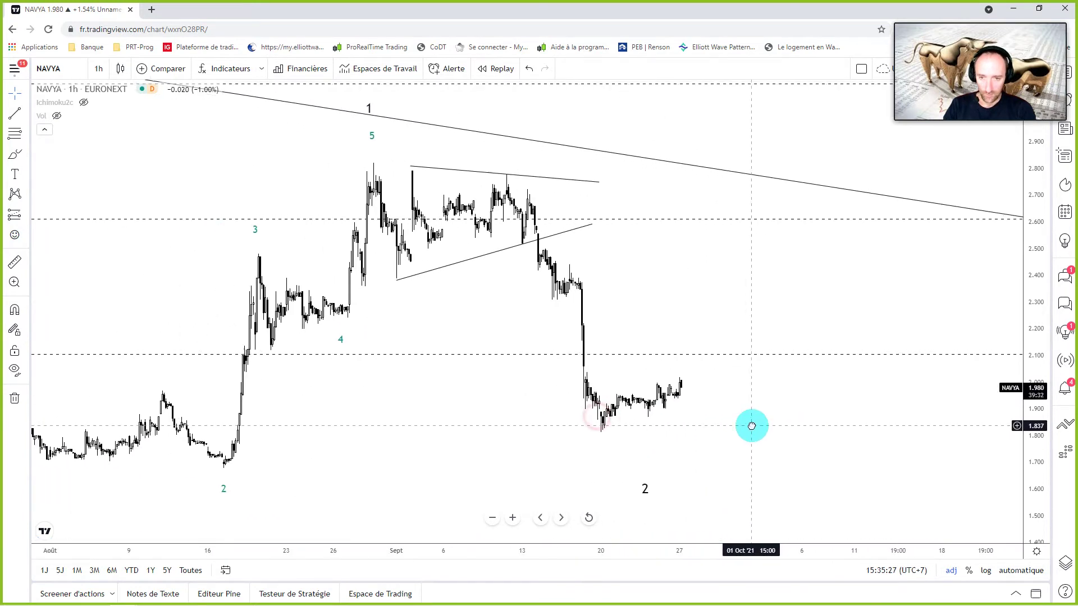
drag(479, 316, 529, 350)
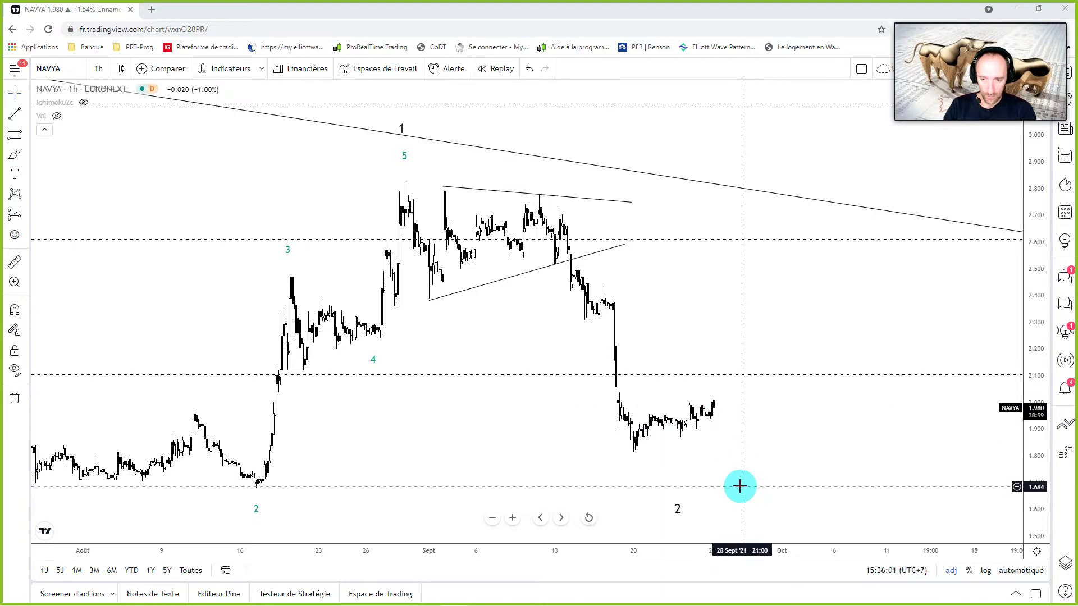
scroll(726, 483, down, 1)
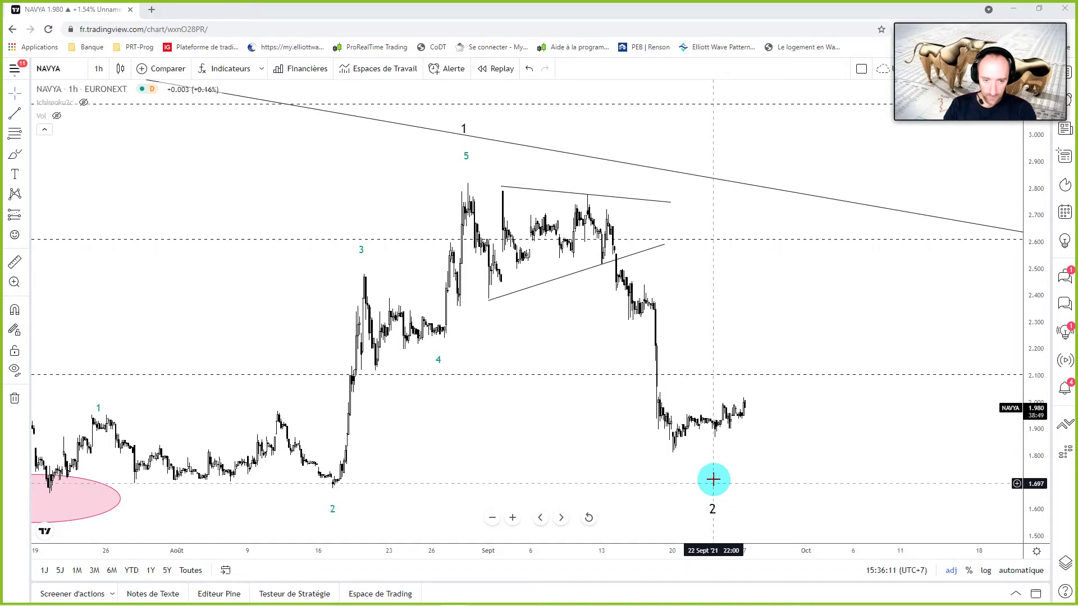
scroll(719, 469, down, 2)
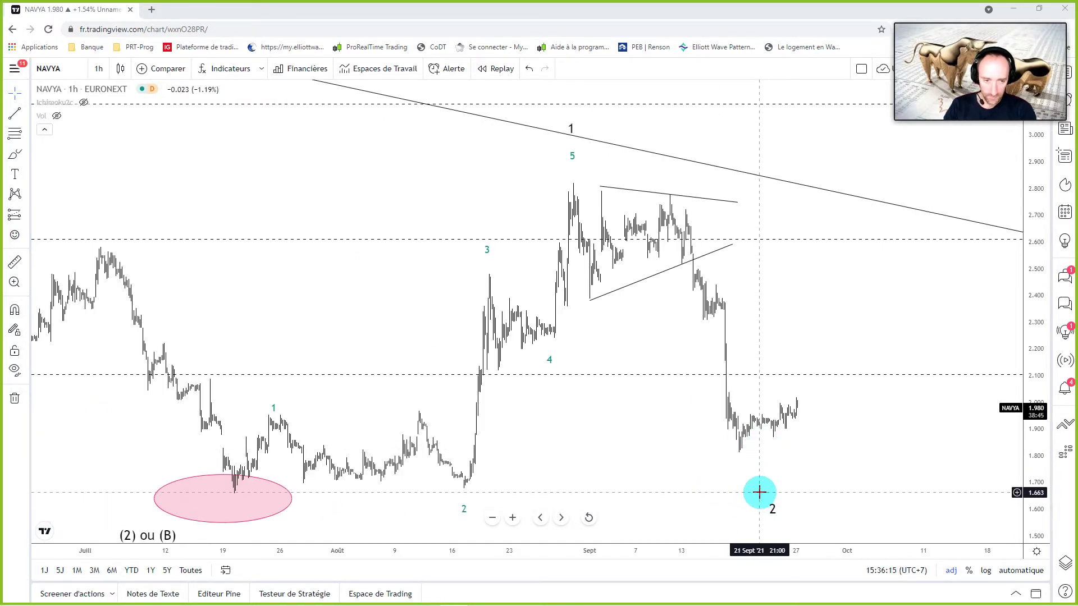
scroll(781, 426, up, 2)
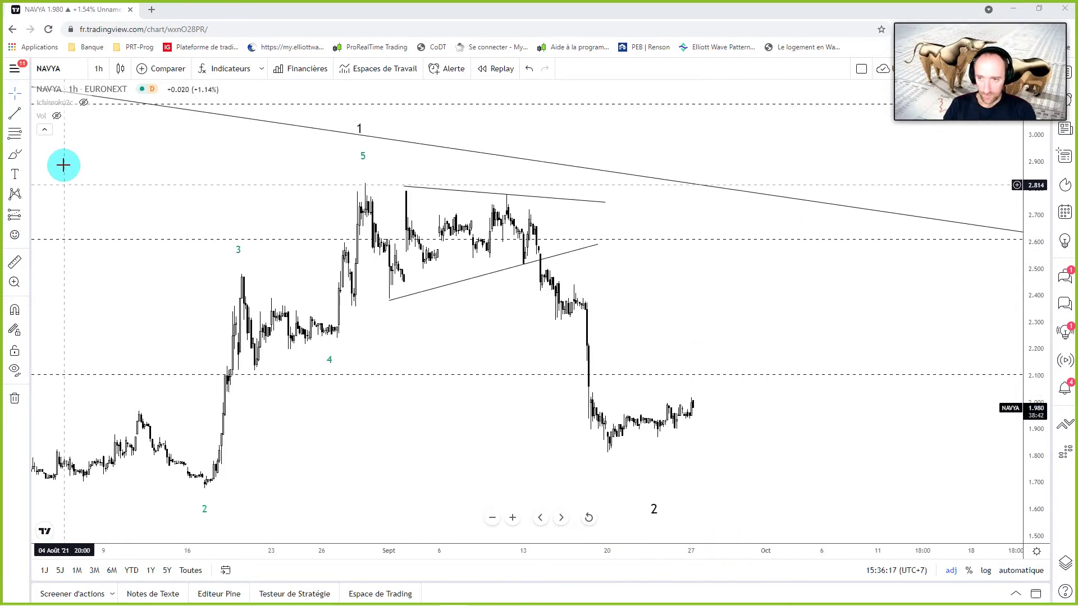
click(15, 114)
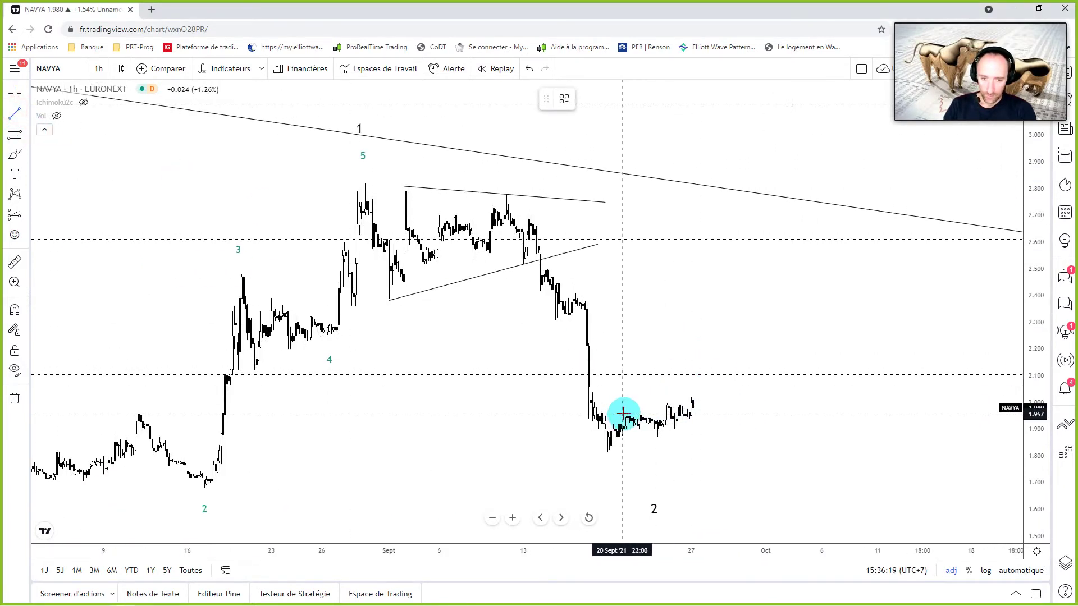
Step: Draw a rising line under NAVYA's recent lows and copy it upward as the channel top
drag(608, 453, 760, 403)
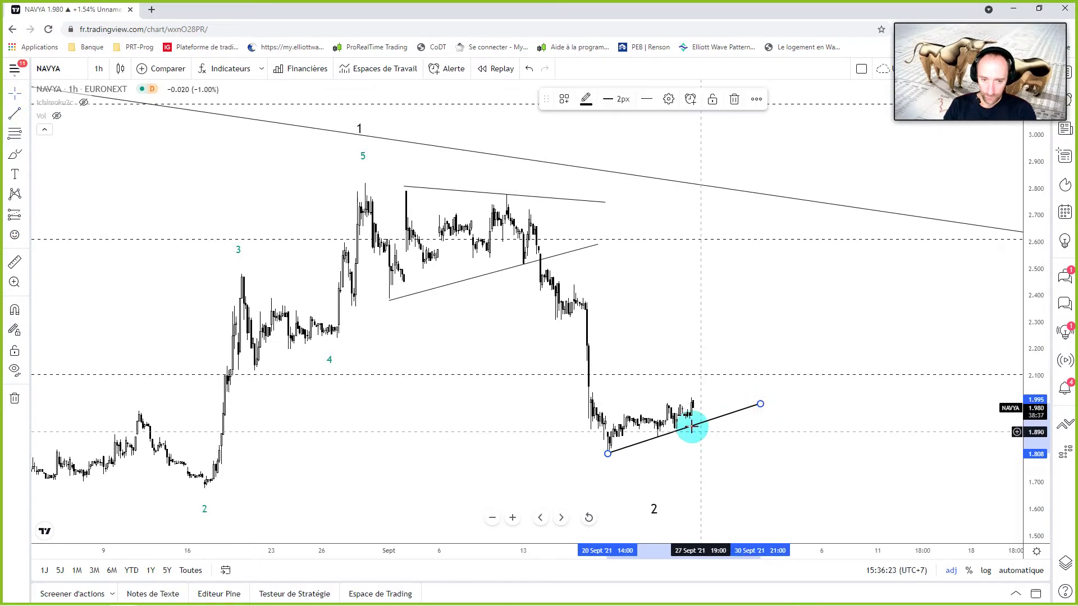
drag(640, 445, 632, 410)
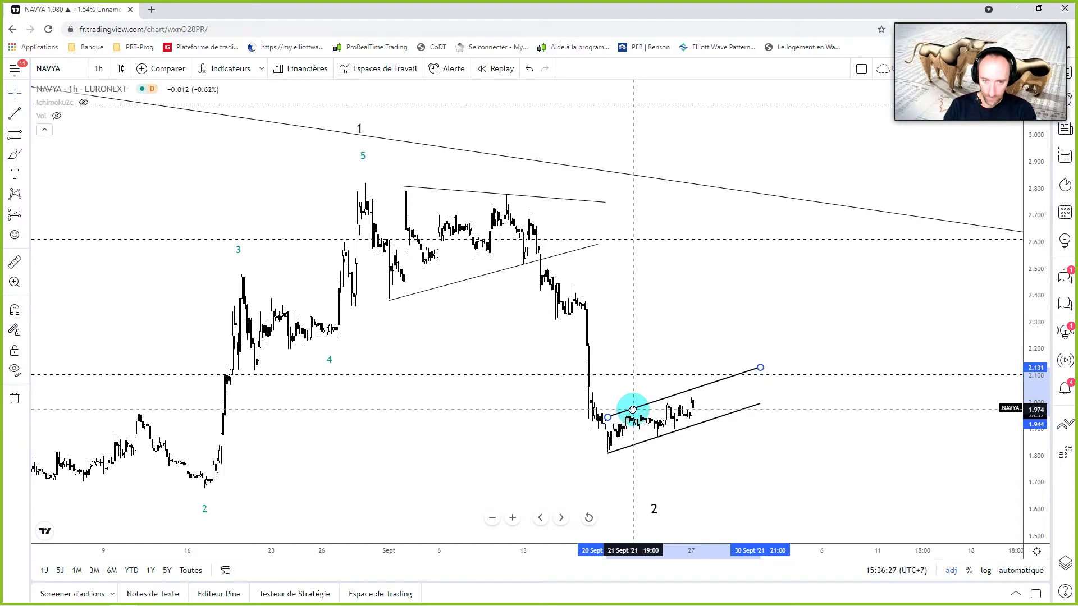
drag(711, 349, 676, 312)
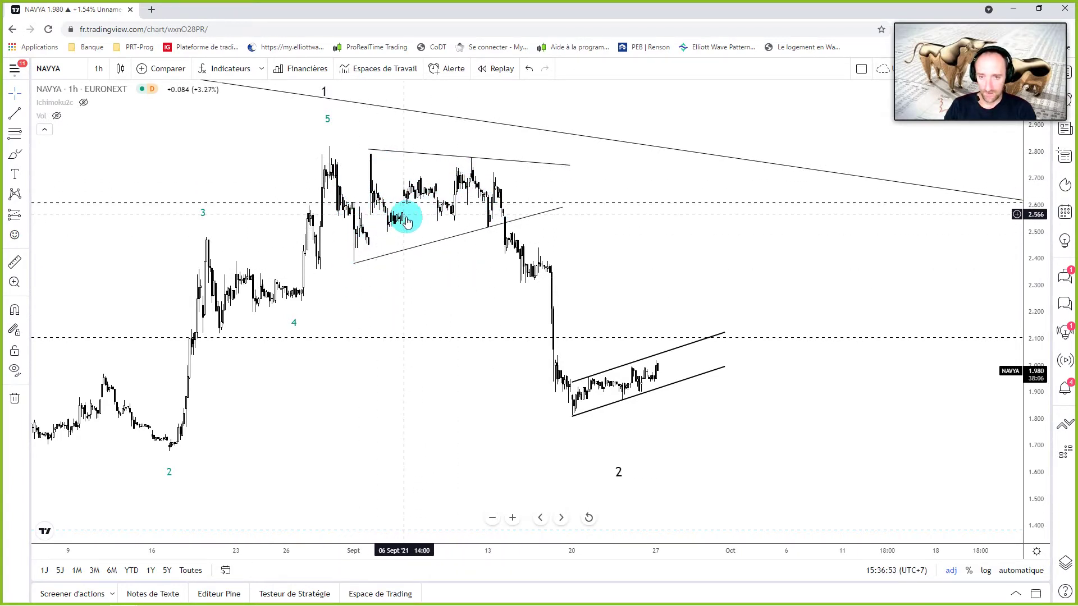
click(372, 153)
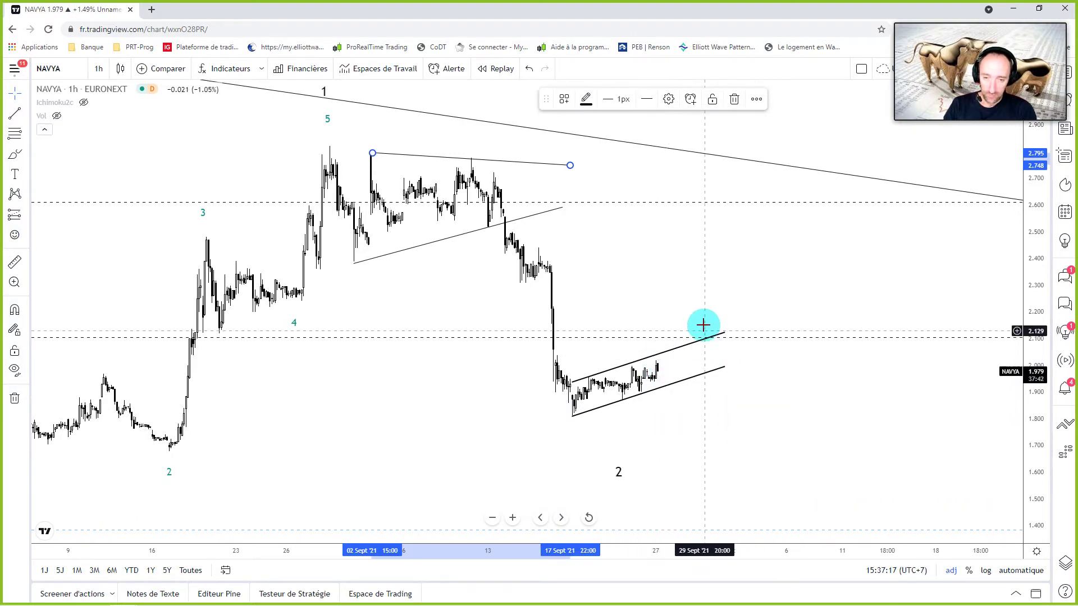
scroll(700, 312, down, 2)
drag(696, 299, 650, 267)
scroll(707, 285, down, 1)
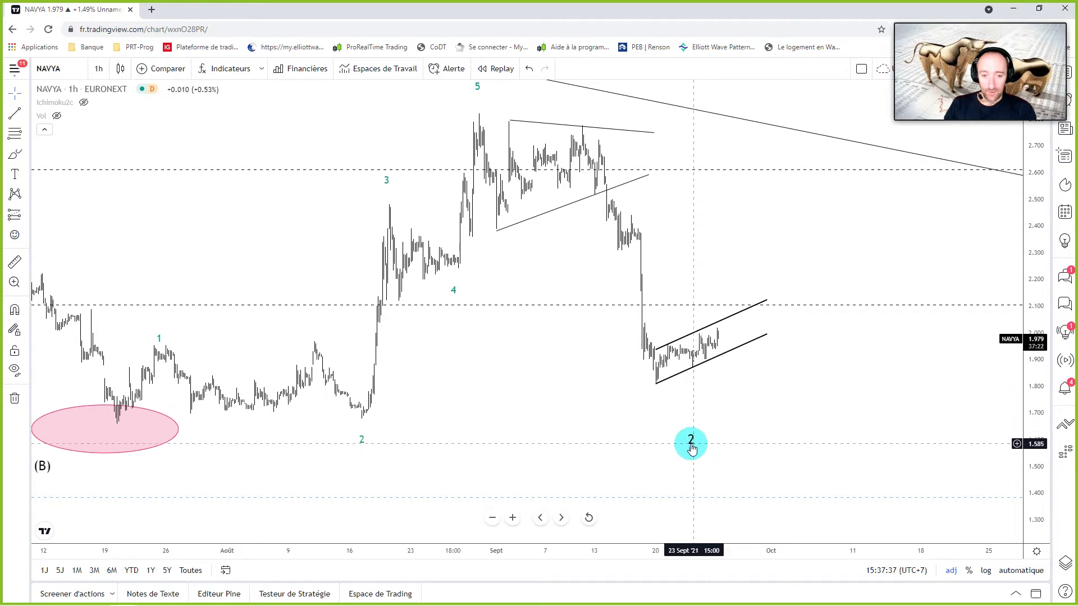
drag(688, 447, 739, 442)
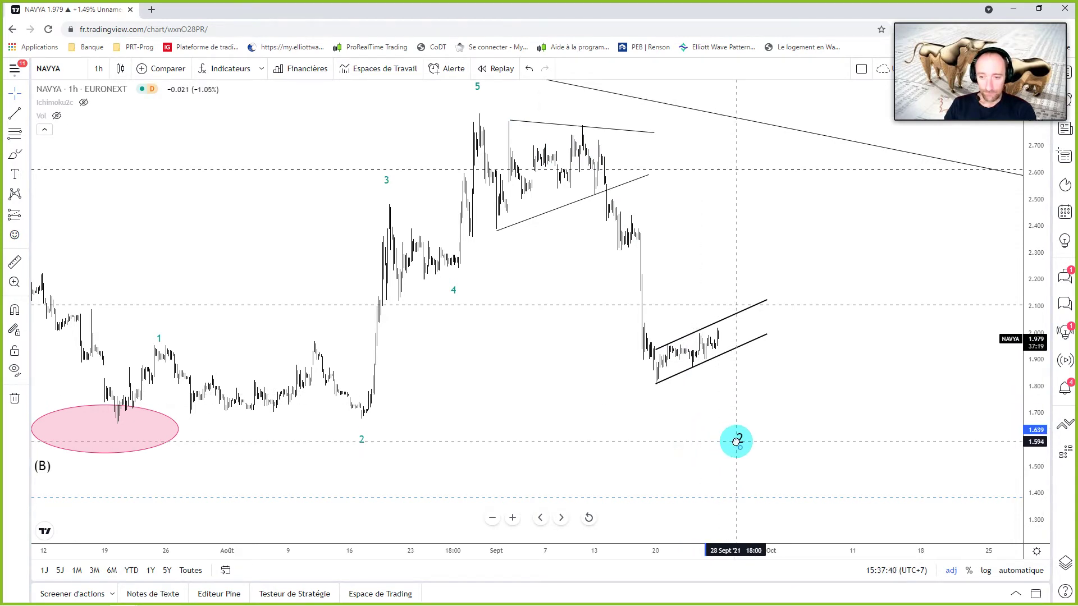
Step: Draw a thin support rectangle from the pink ellipse near 1.665 rightward to about 22 October
click(26, 114)
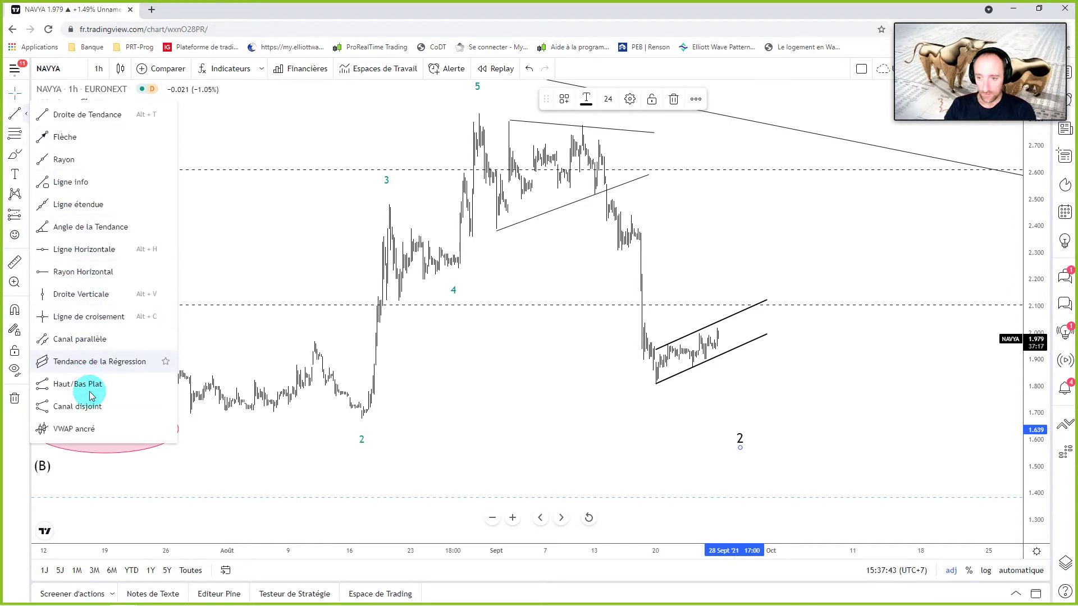
click(23, 154)
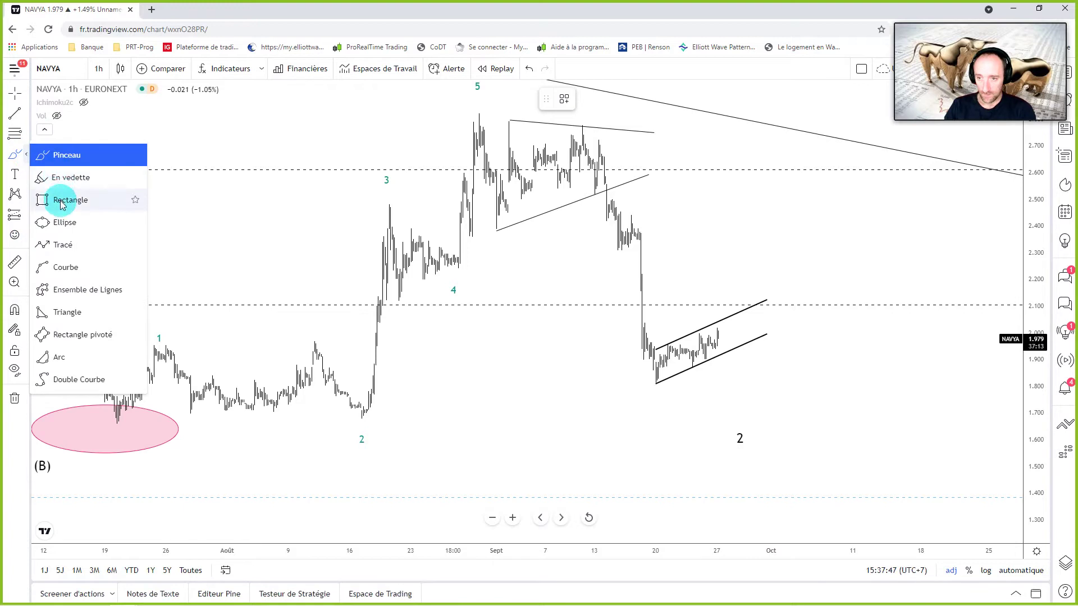
click(53, 200)
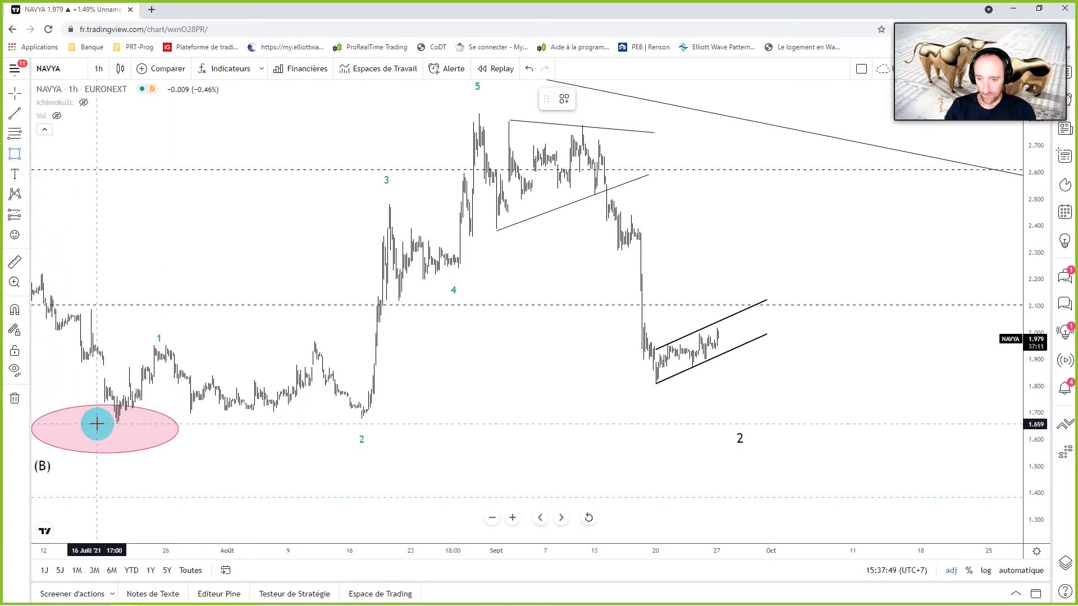
drag(96, 422, 983, 408)
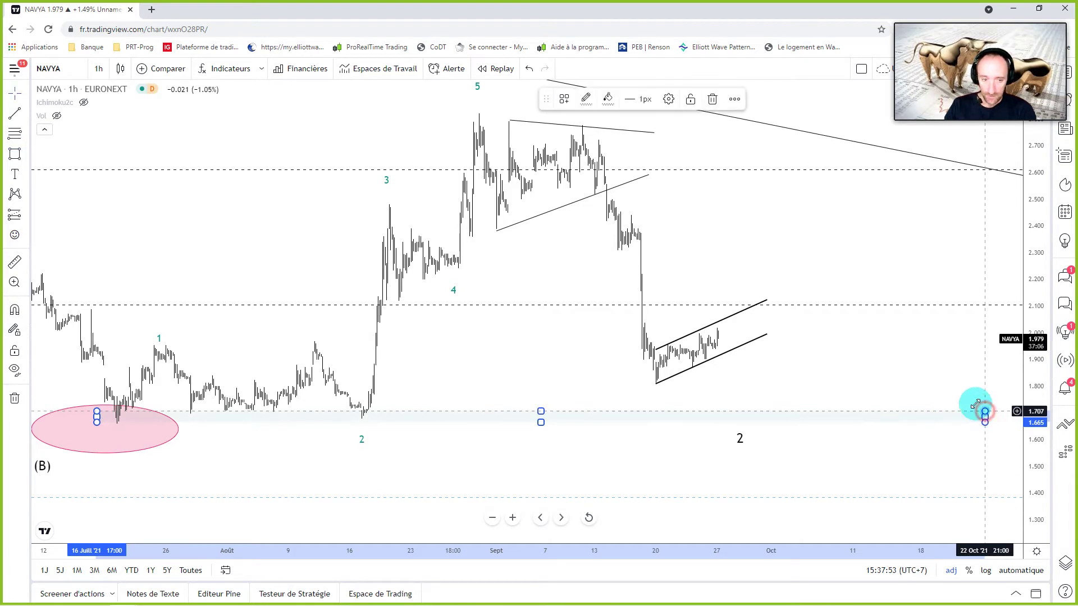
click(921, 383)
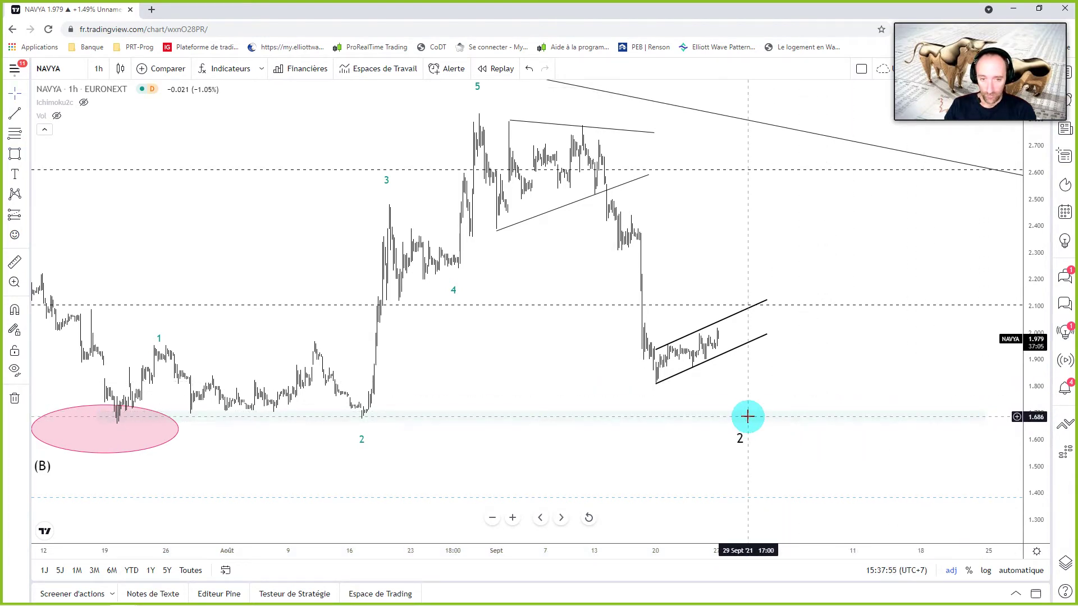
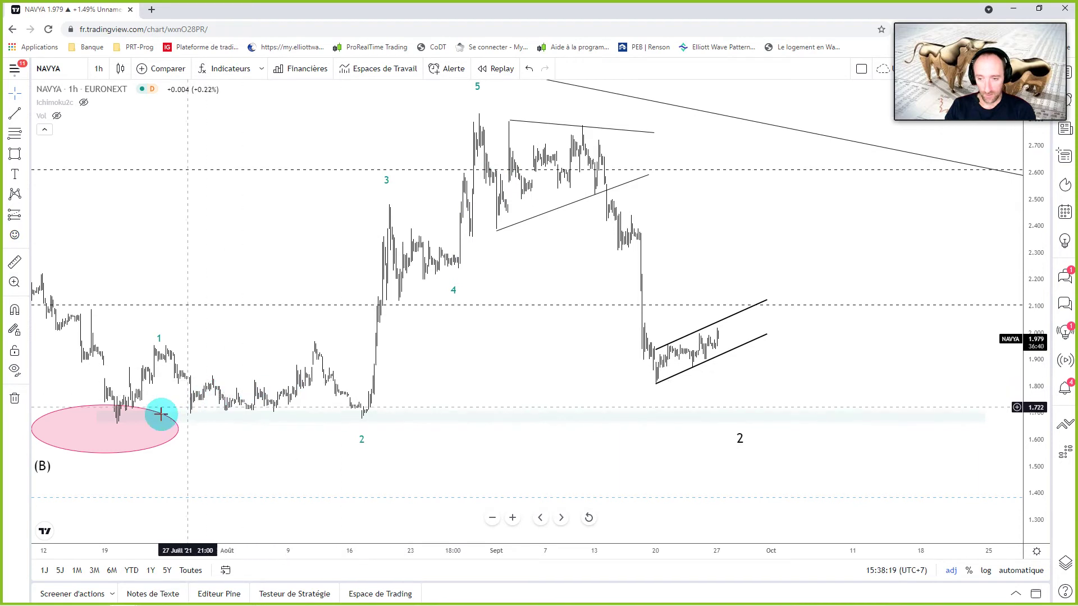
click(118, 429)
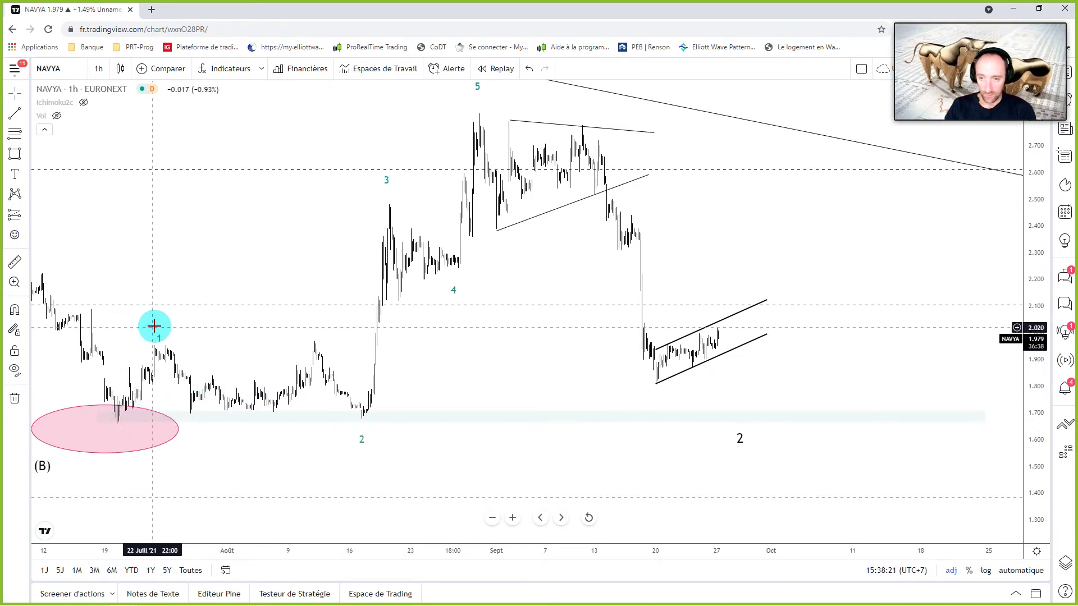
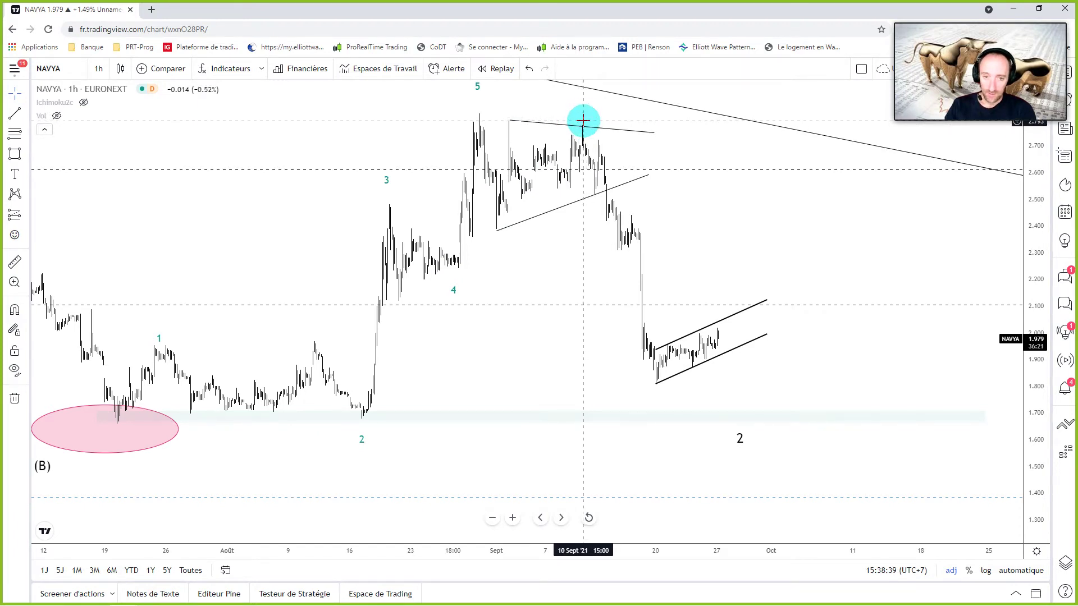
Step: Switch the NAVYA chart to the daily (1 jour) timeframe
drag(692, 152, 671, 154)
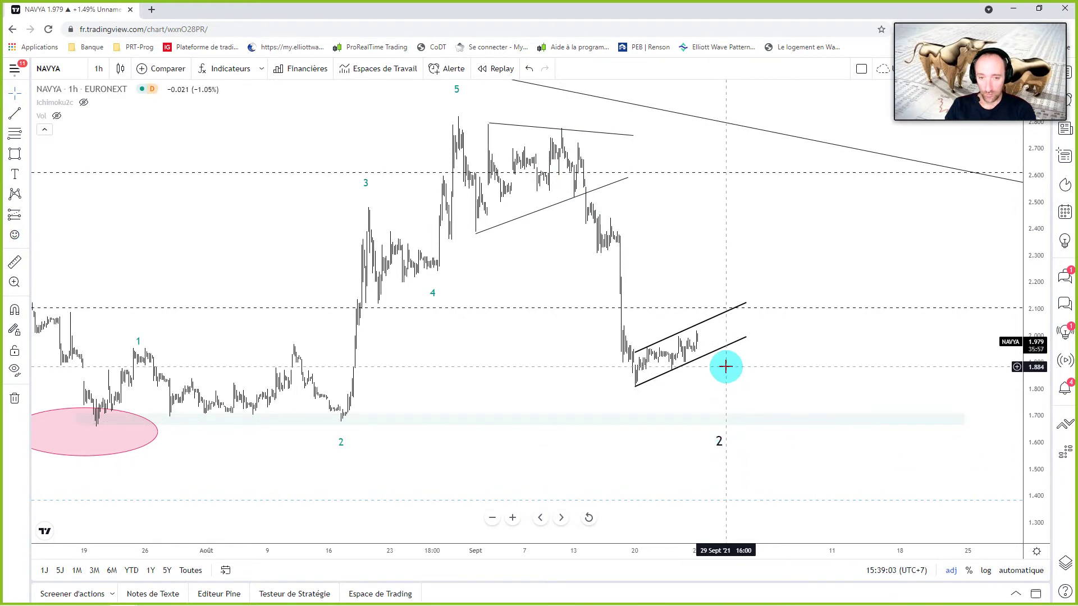
scroll(727, 359, down, 5)
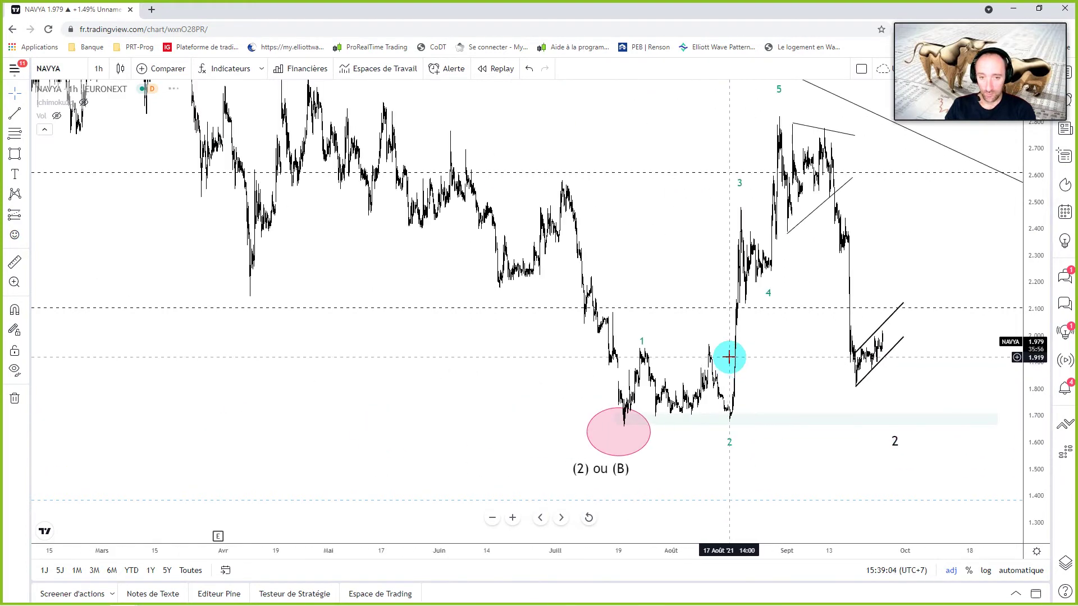
click(100, 70)
click(123, 423)
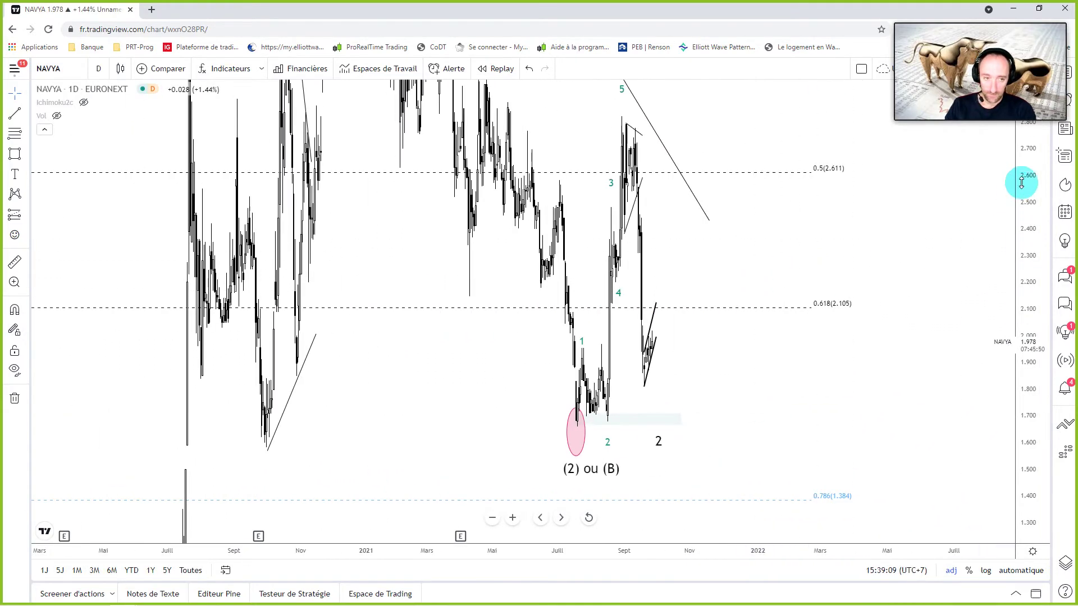
Step: Extend the descending NAVYA trendline further right and add a parallel copy of it
drag(1021, 182, 1026, 380)
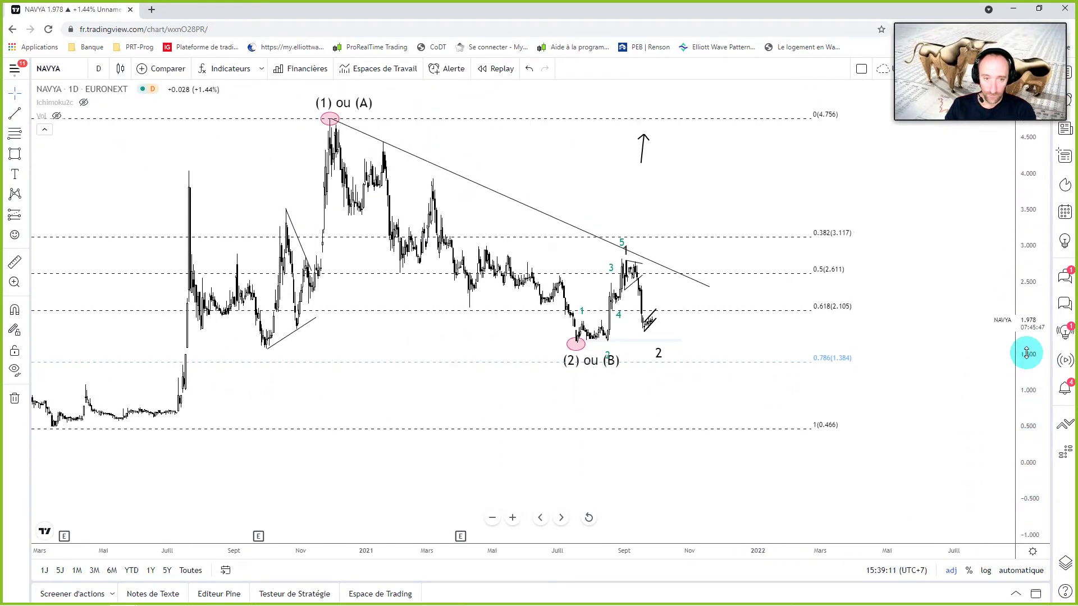
scroll(772, 220, down, 1)
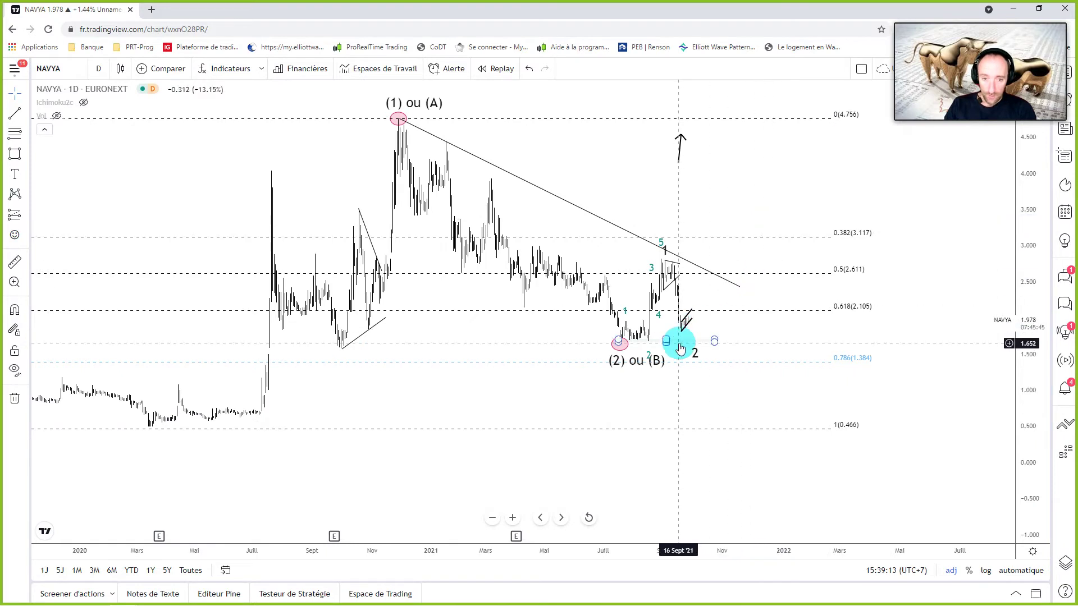
click(717, 226)
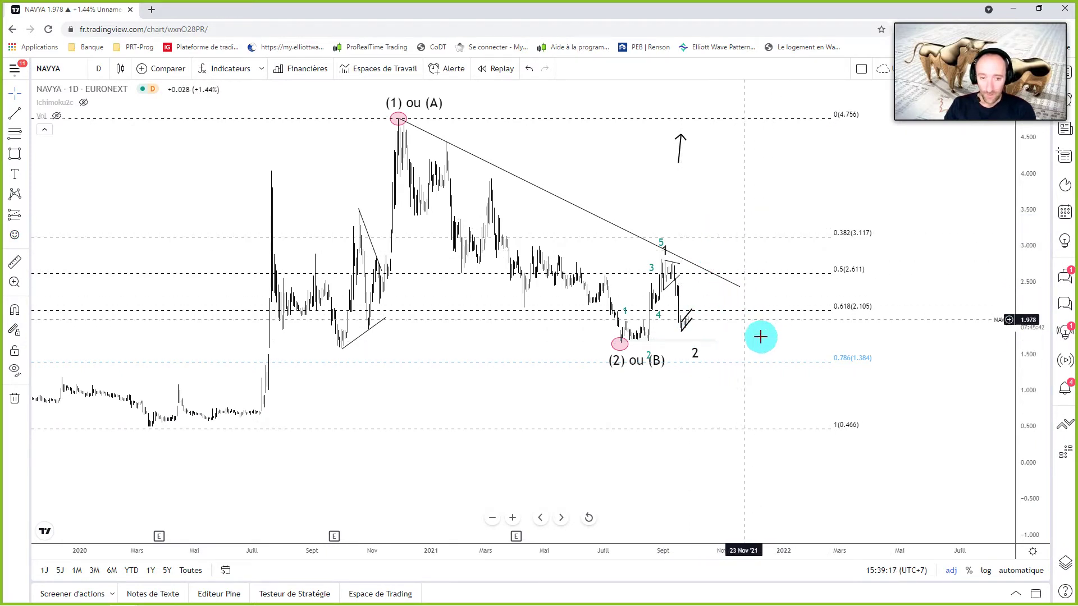
mouse_move(723, 292)
mouse_down()
mouse_move(747, 287)
mouse_move(895, 362)
mouse_up()
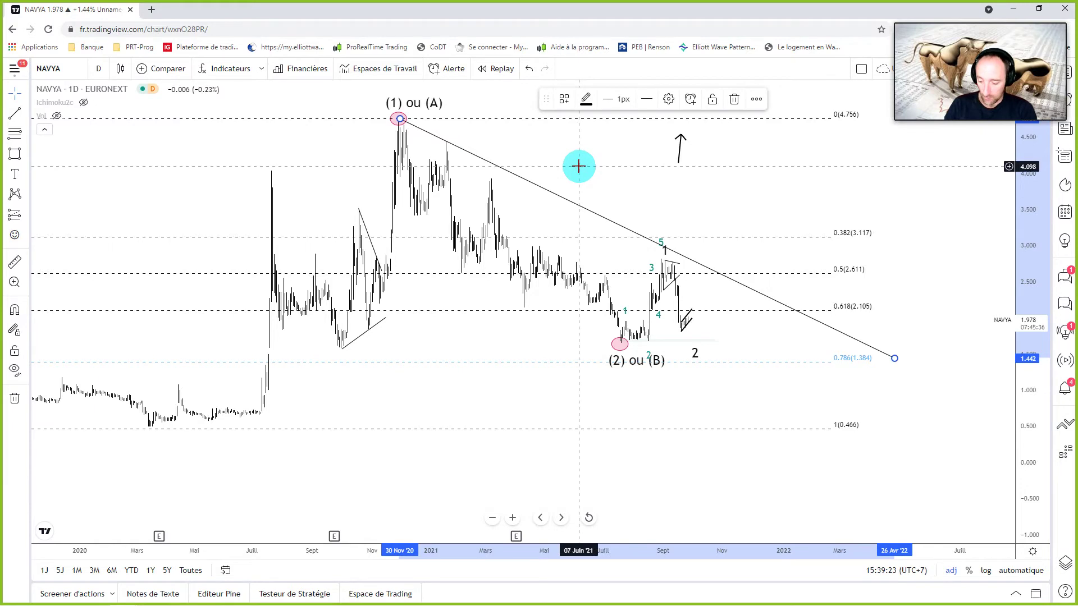
mouse_move(577, 165)
mouse_down()
mouse_move(517, 150)
mouse_move(564, 321)
mouse_up()
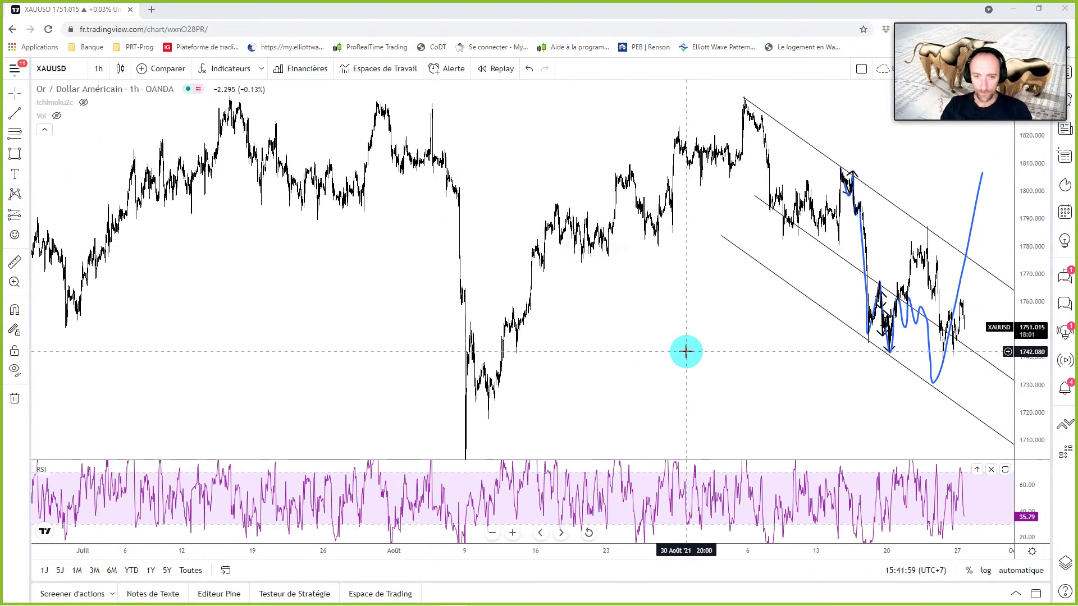
scroll(668, 347, down, 3)
click(264, 327)
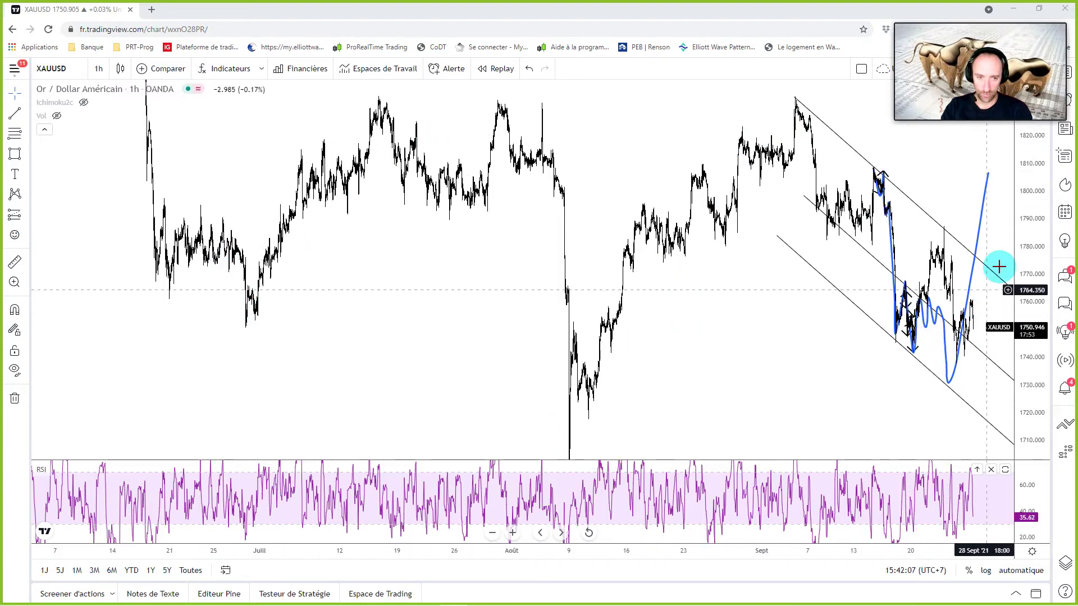
drag(895, 386, 690, 386)
scroll(690, 386, up, 2)
scroll(690, 291, up, 2)
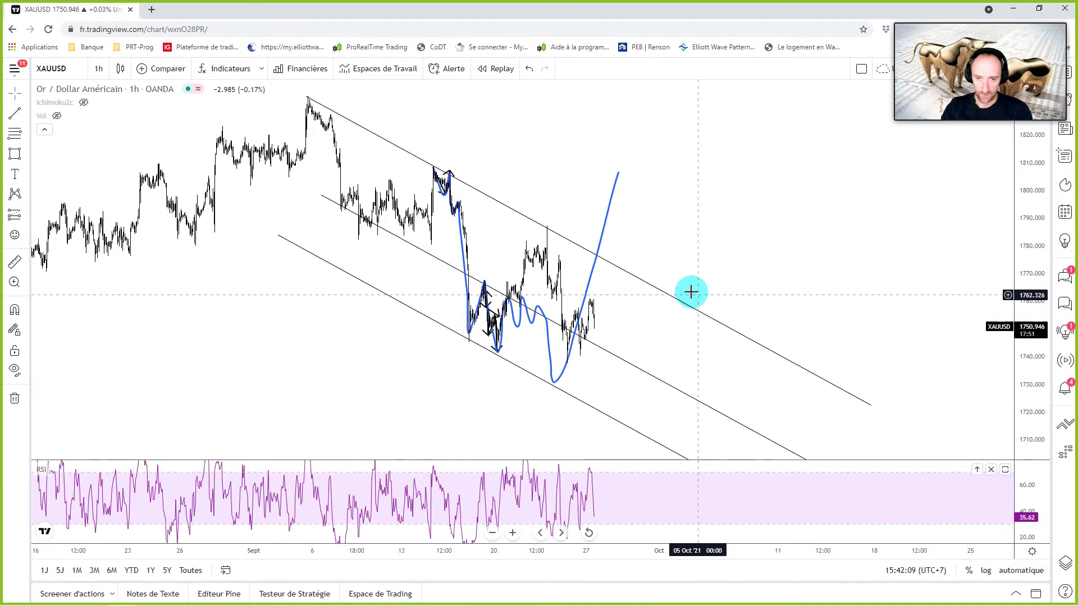
scroll(691, 291, up, 2)
mouse_move(629, 241)
mouse_down()
mouse_move(1067, 265)
mouse_move(912, 295)
mouse_move(796, 233)
mouse_move(811, 240)
mouse_up()
scroll(905, 298, up, 2)
scroll(936, 313, up, 2)
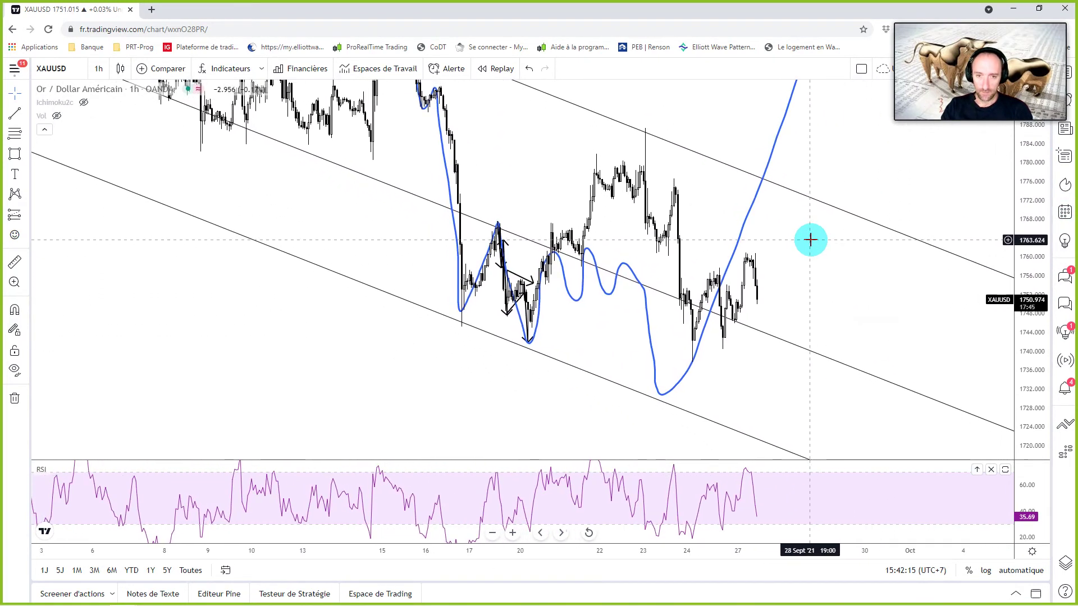
drag(1027, 156, 1027, 179)
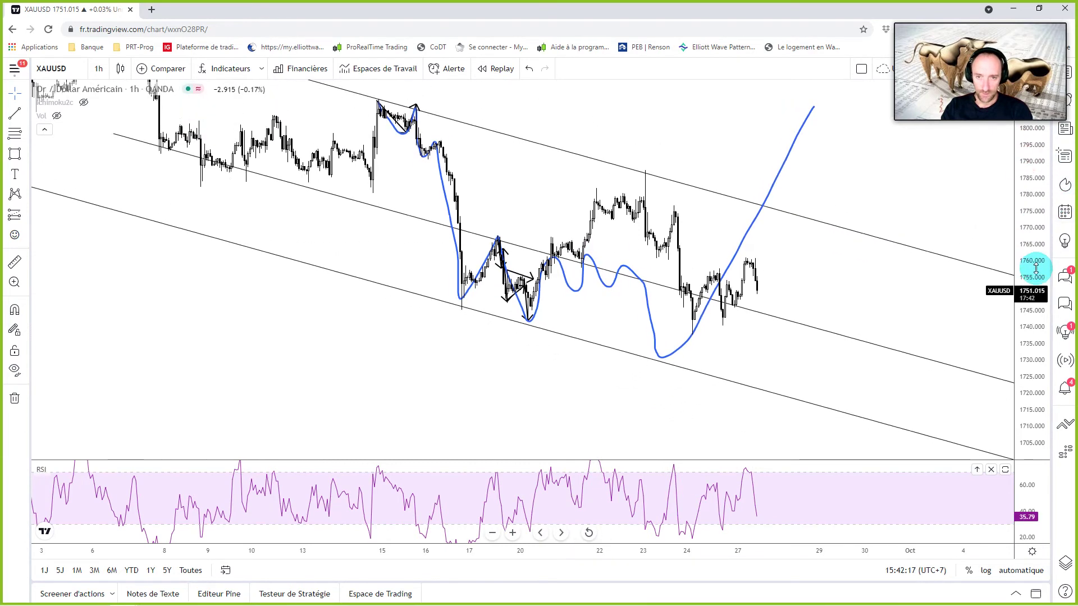
scroll(931, 248, down, 2)
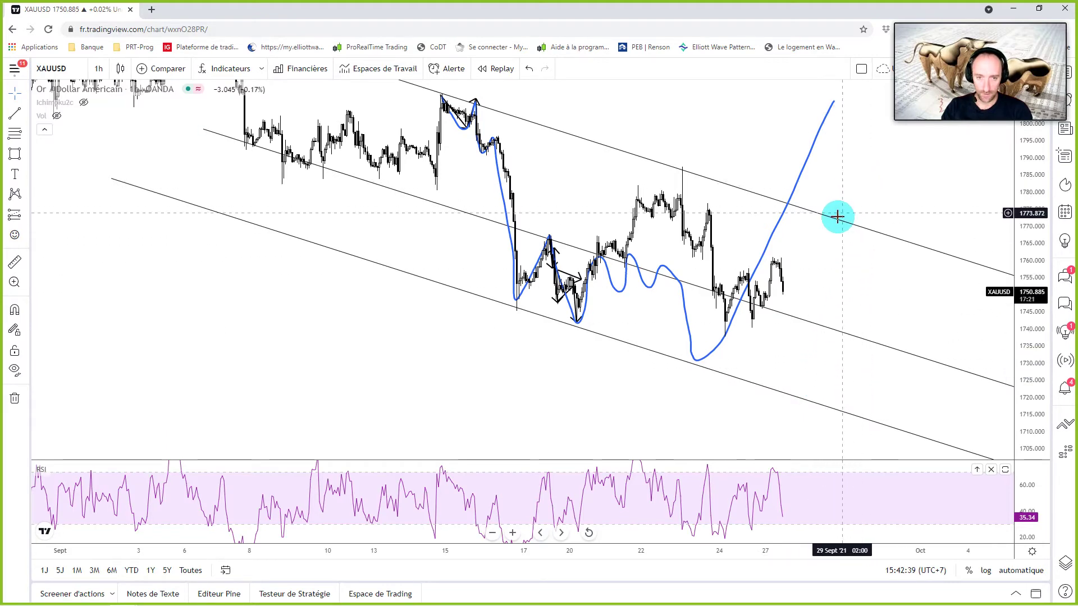
scroll(830, 230, down, 2)
drag(879, 253, 724, 279)
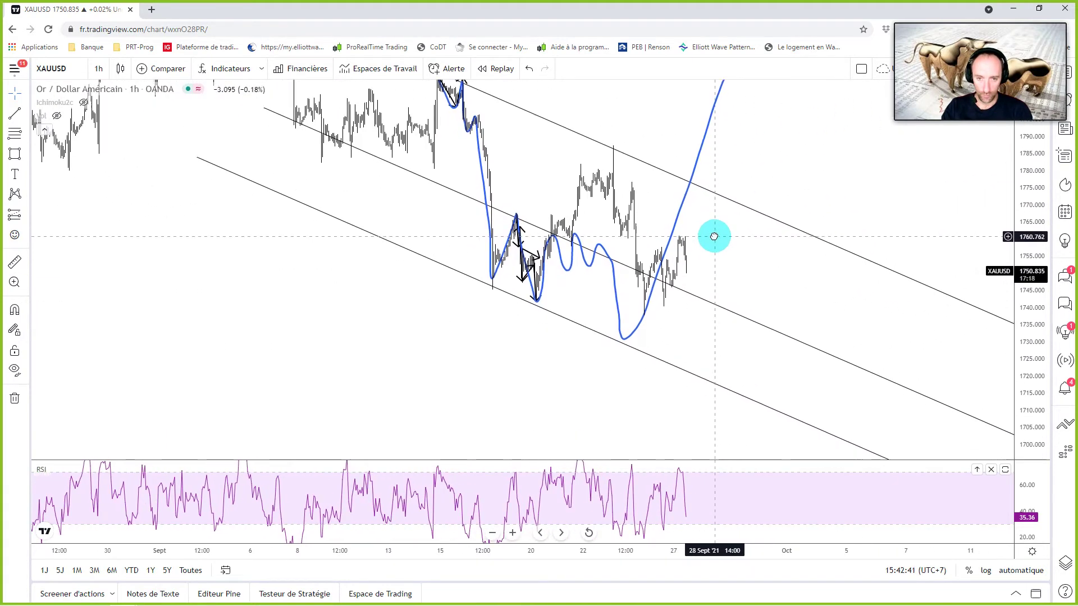
drag(712, 236, 571, 224)
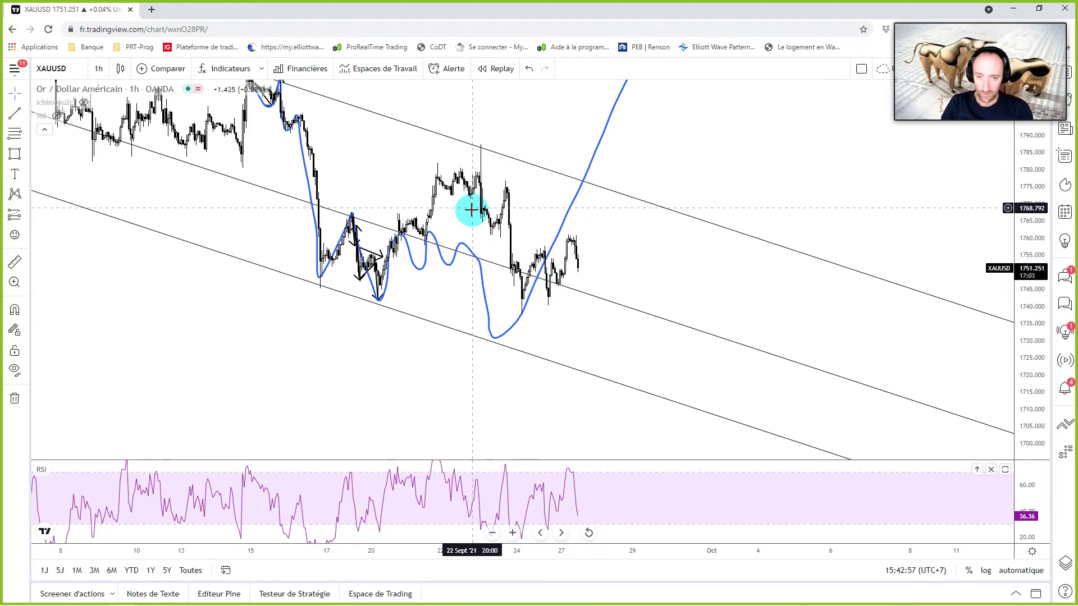
click(483, 286)
Step: Delete the blue projected curve and small arrow sketches near 17 Sept, then begin a 23 Sept trendline
key(Delete)
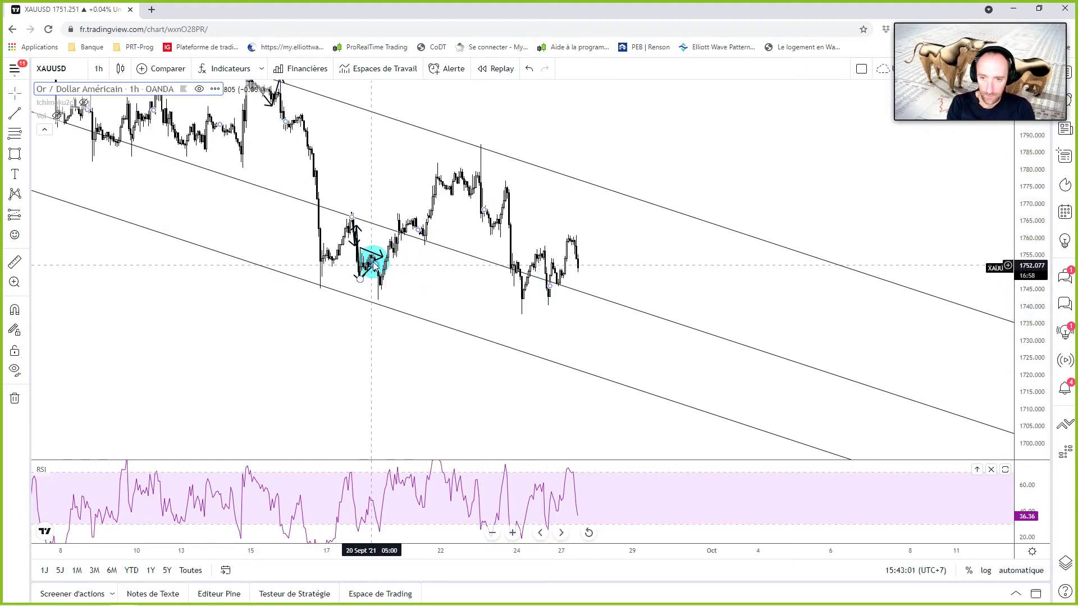
key(Delete)
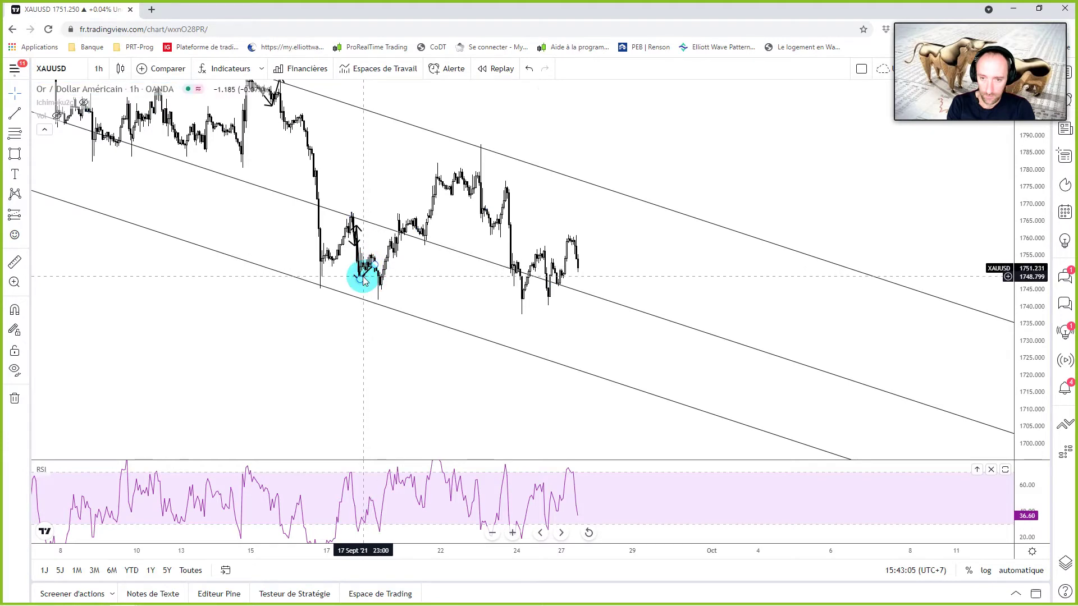
drag(357, 272, 358, 239)
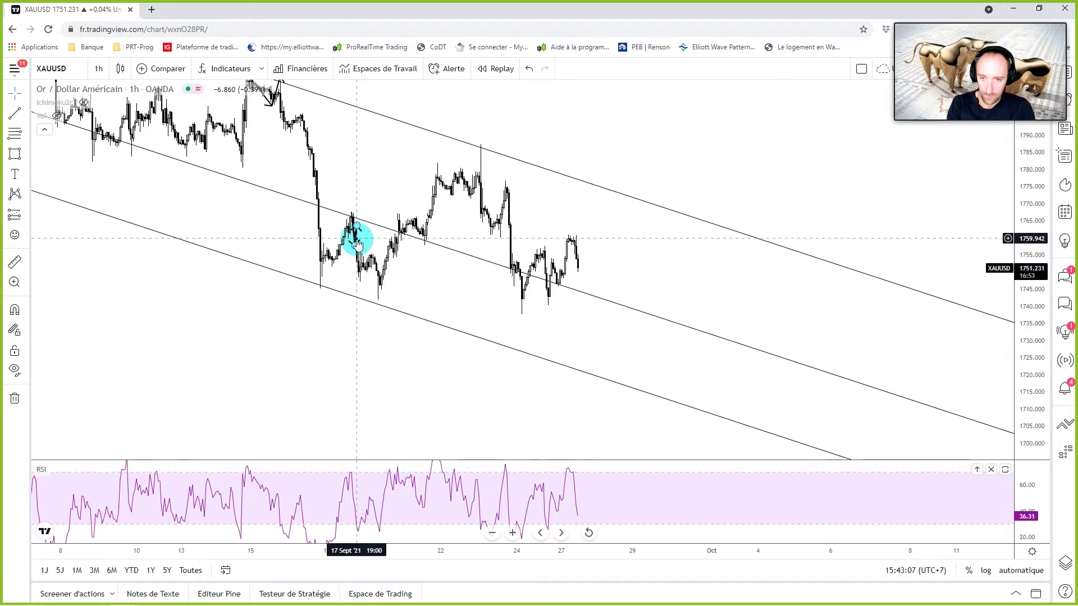
key(Delete)
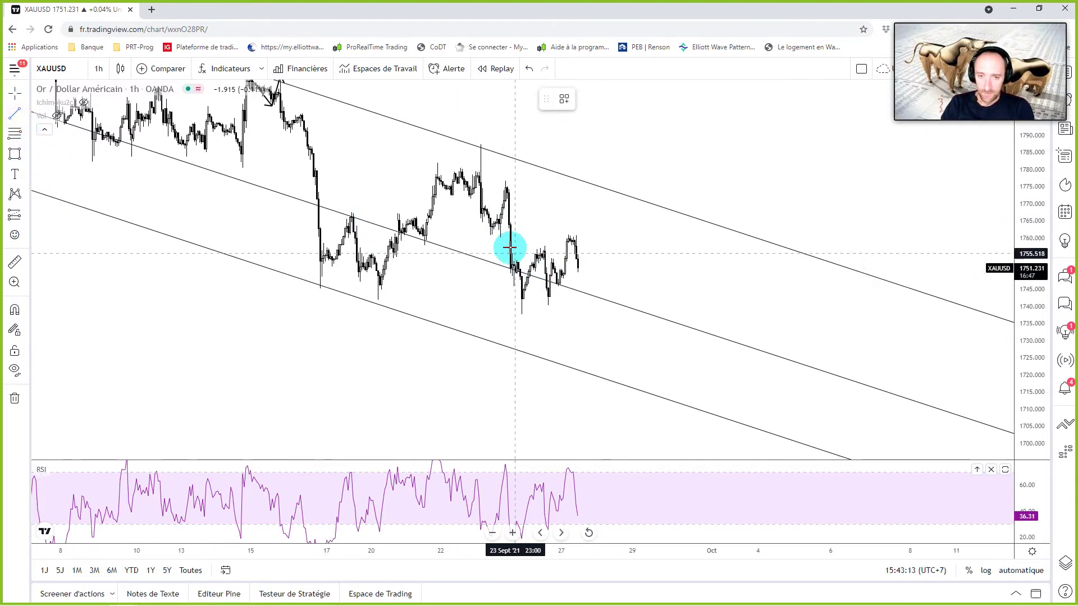
click(486, 232)
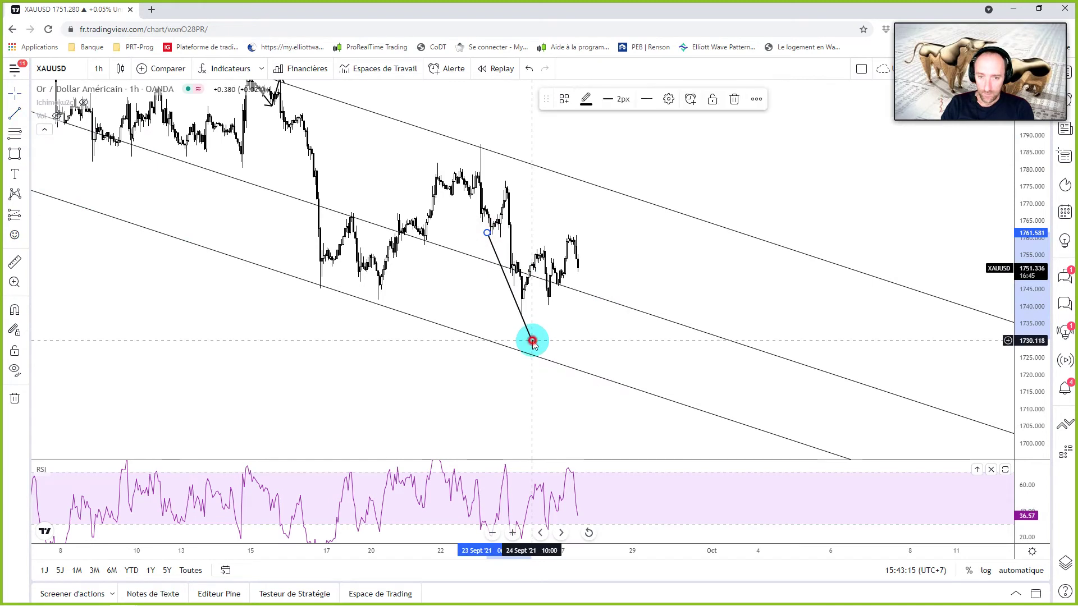
click(18, 115)
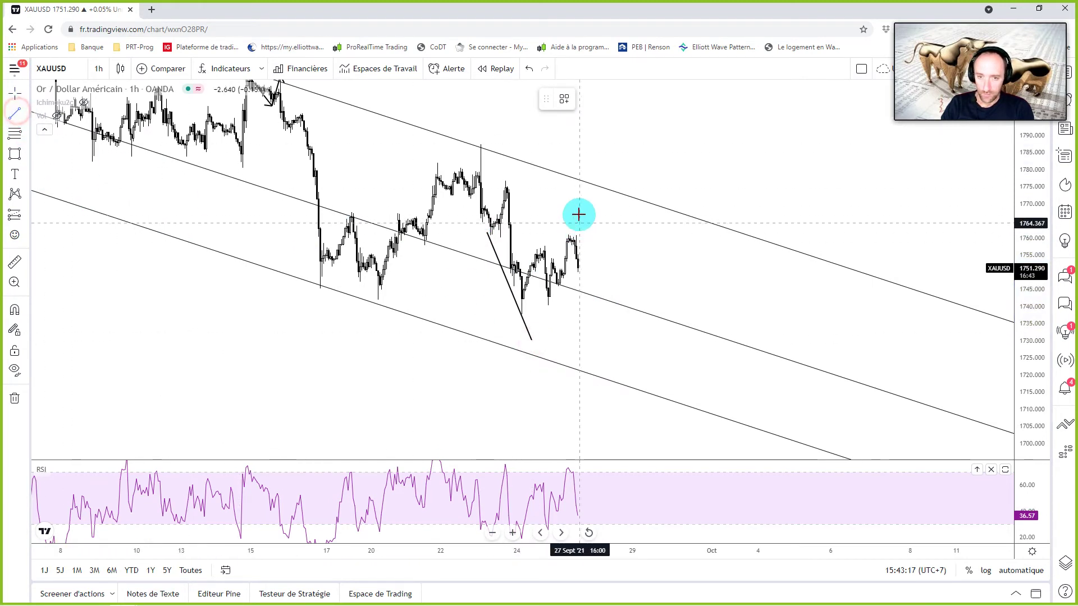
click(506, 181)
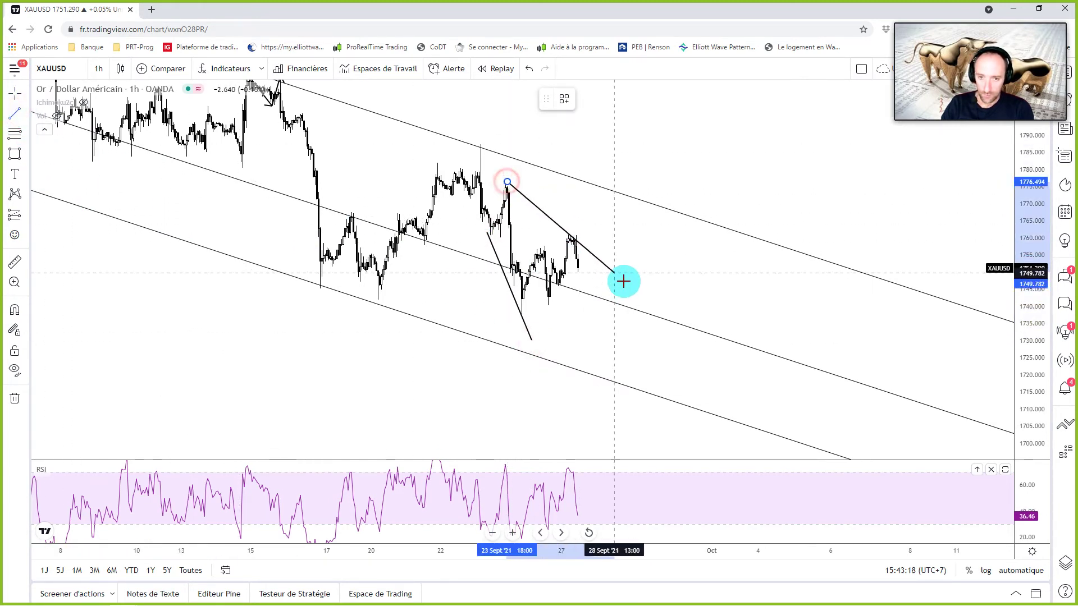
click(667, 308)
click(640, 351)
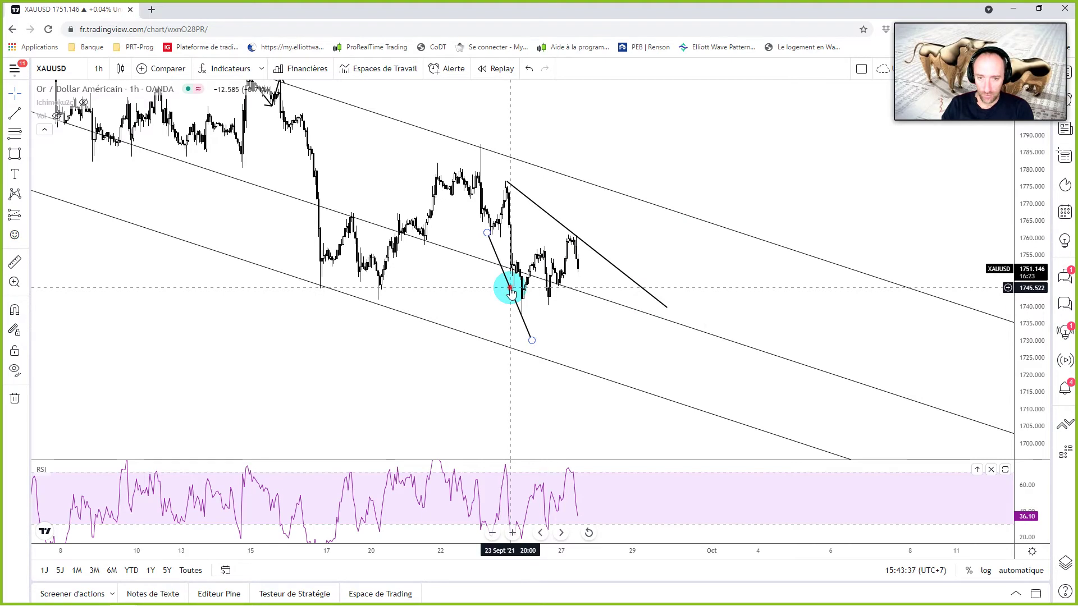
key(Delete)
click(563, 224)
key(Delete)
scroll(500, 303, down, 3)
scroll(495, 289, up, 2)
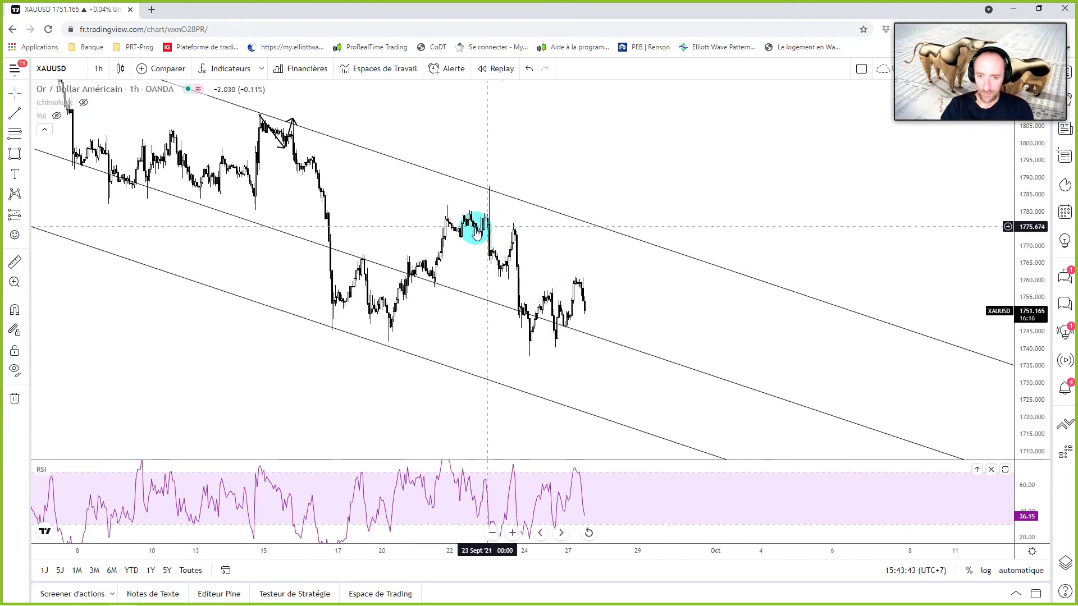
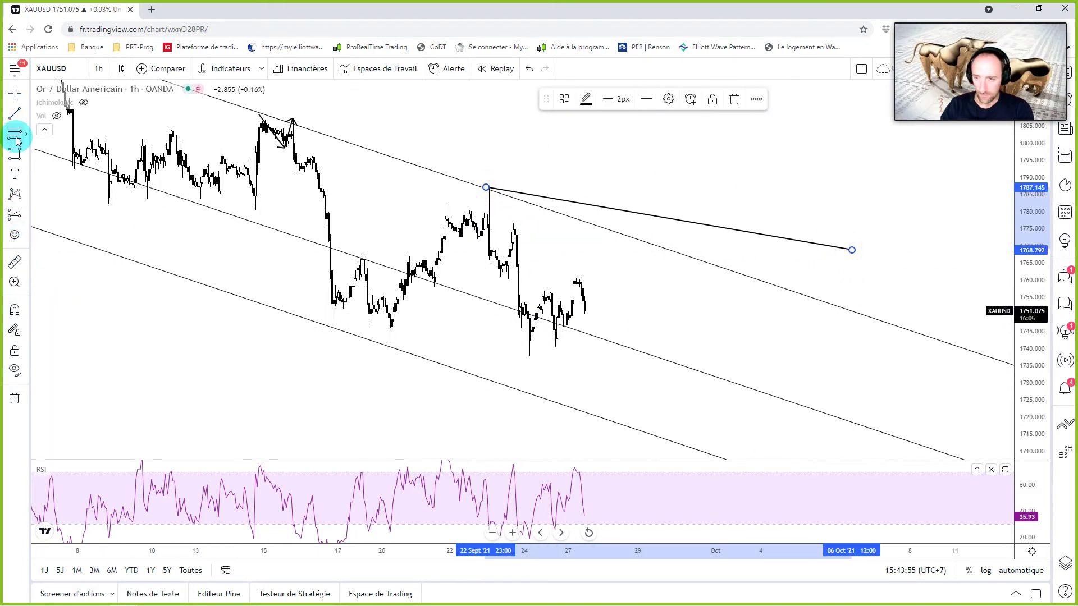
Step: Draw a rising trend line from the recent low, then delete it
click(17, 115)
click(530, 359)
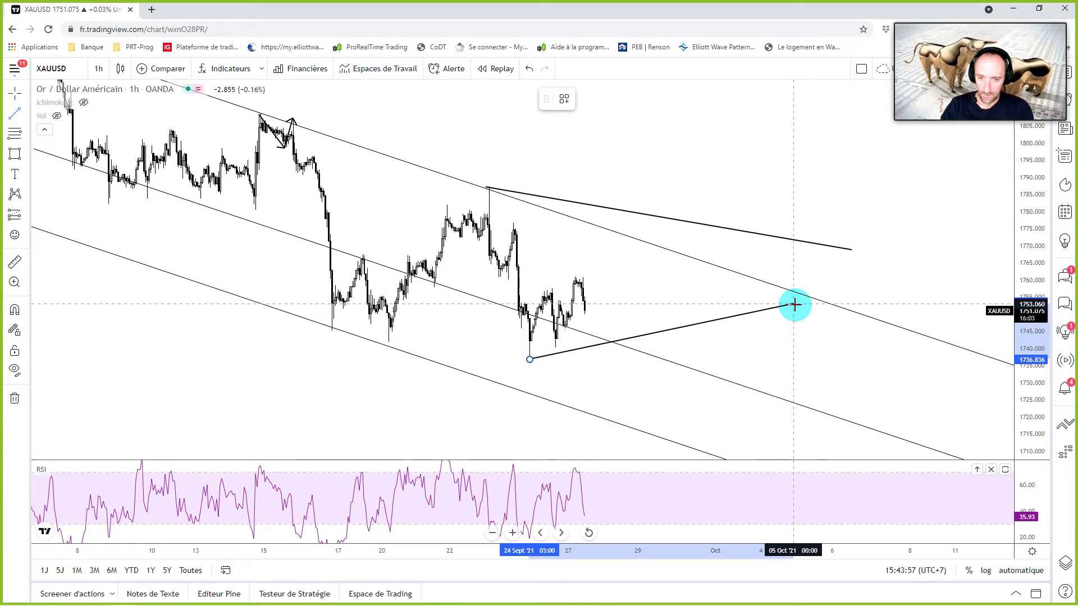
click(800, 319)
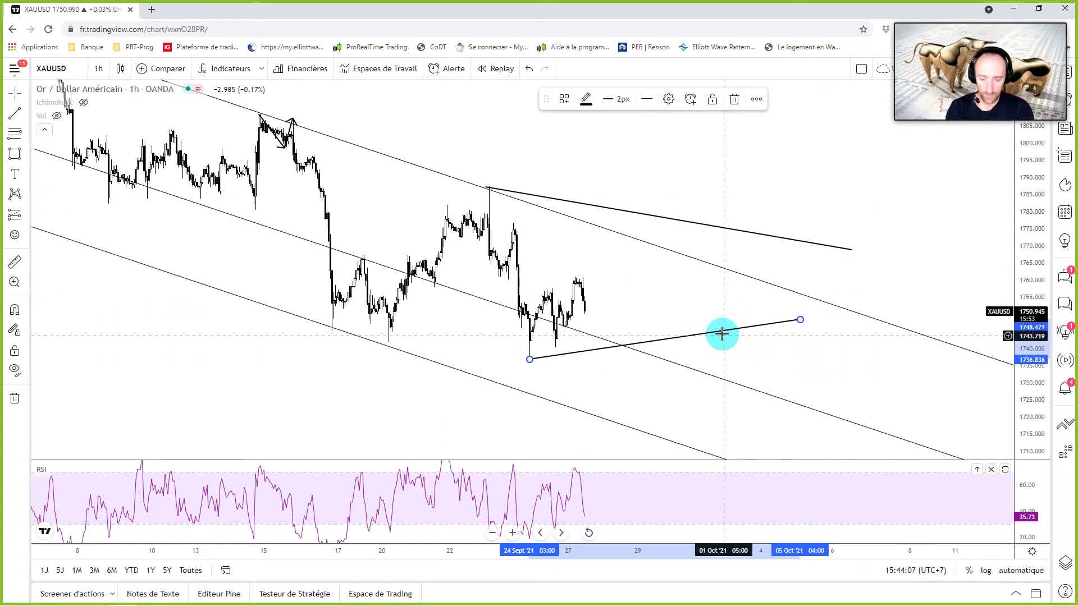
key(Delete)
Step: Delete the thick descending wedge line, leaving the descending channel
click(669, 217)
key(Delete)
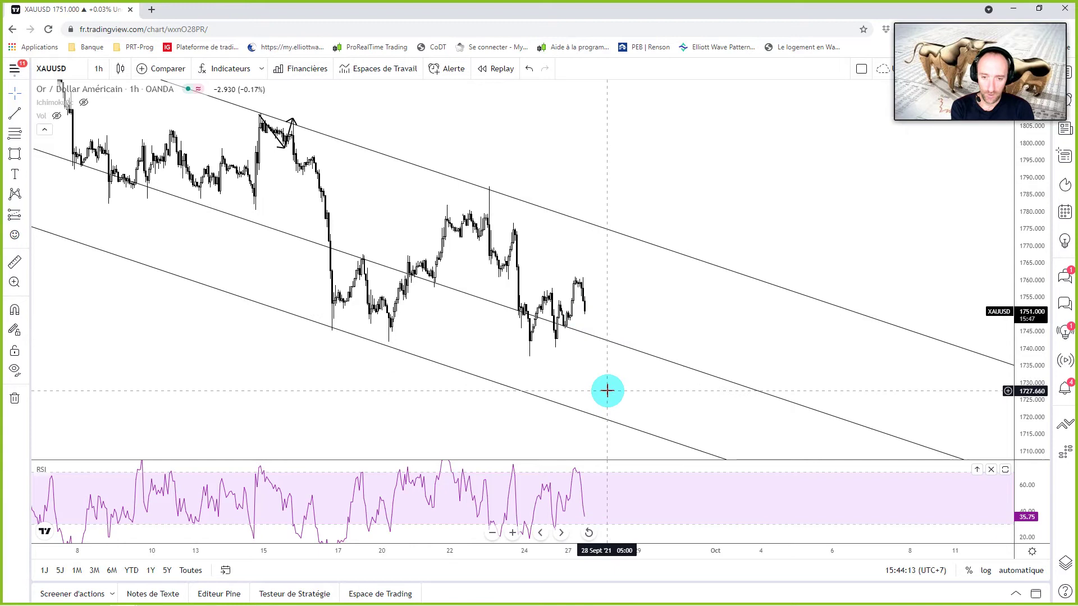
drag(607, 391, 671, 390)
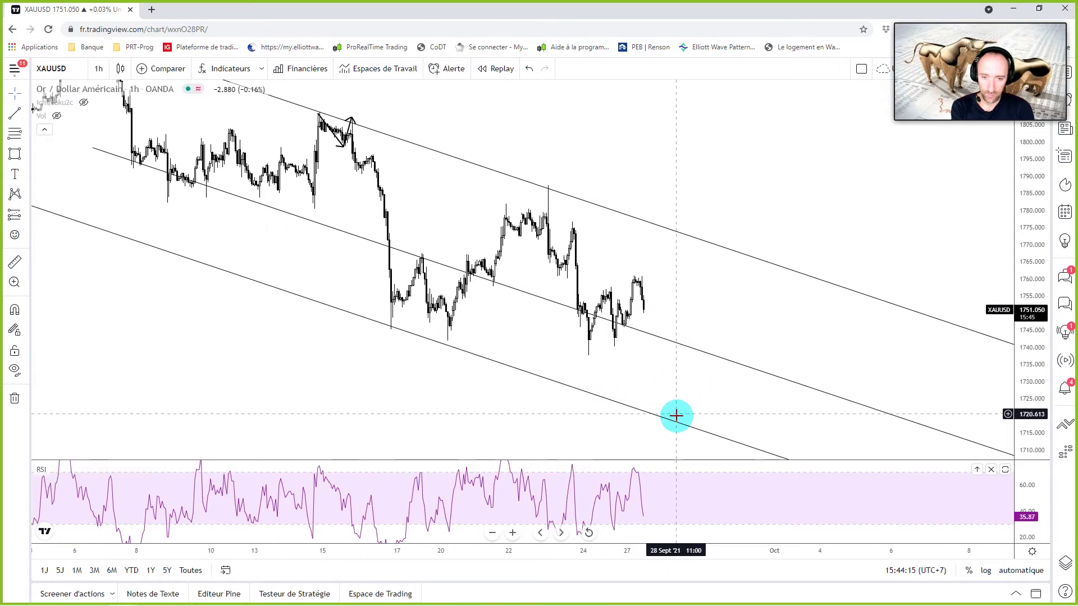
Step: Zoom out and pan the XAUUSD chart to view the whole descending channel
scroll(676, 416, down, 3)
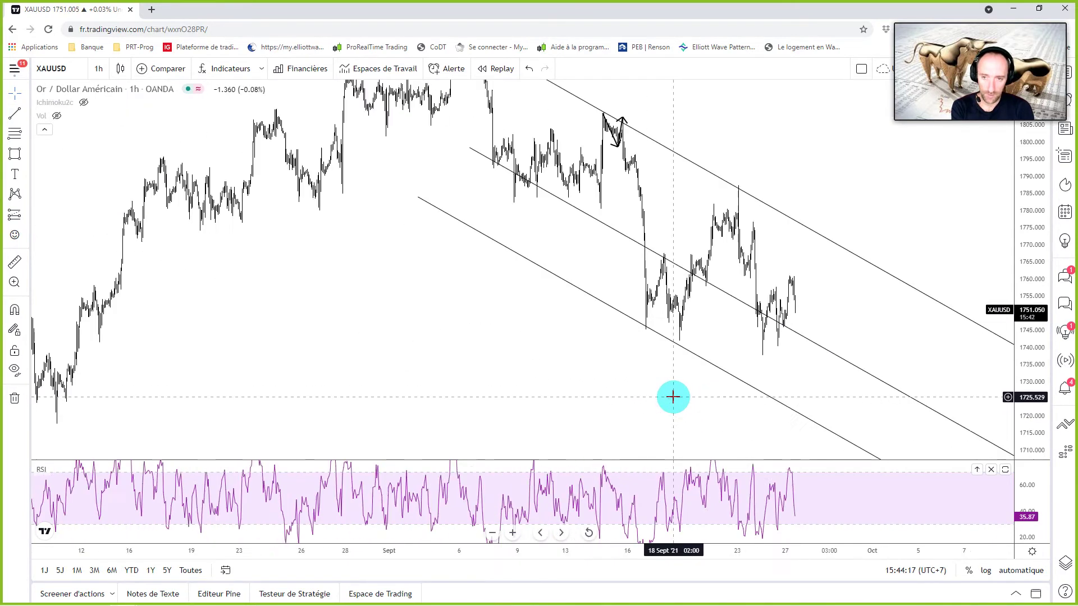
drag(1027, 190, 1027, 213)
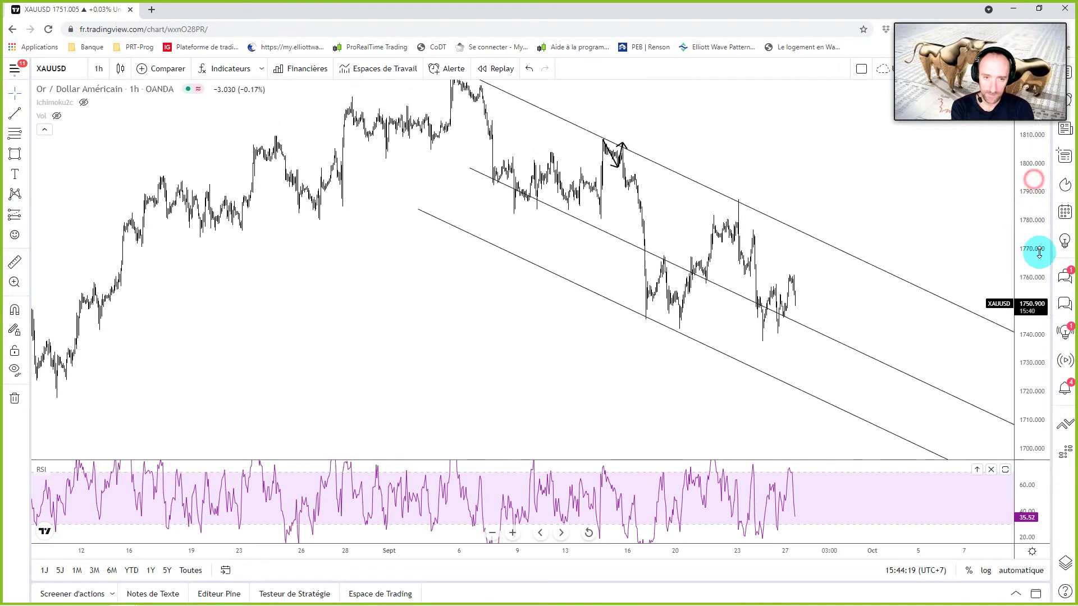
drag(856, 227, 661, 222)
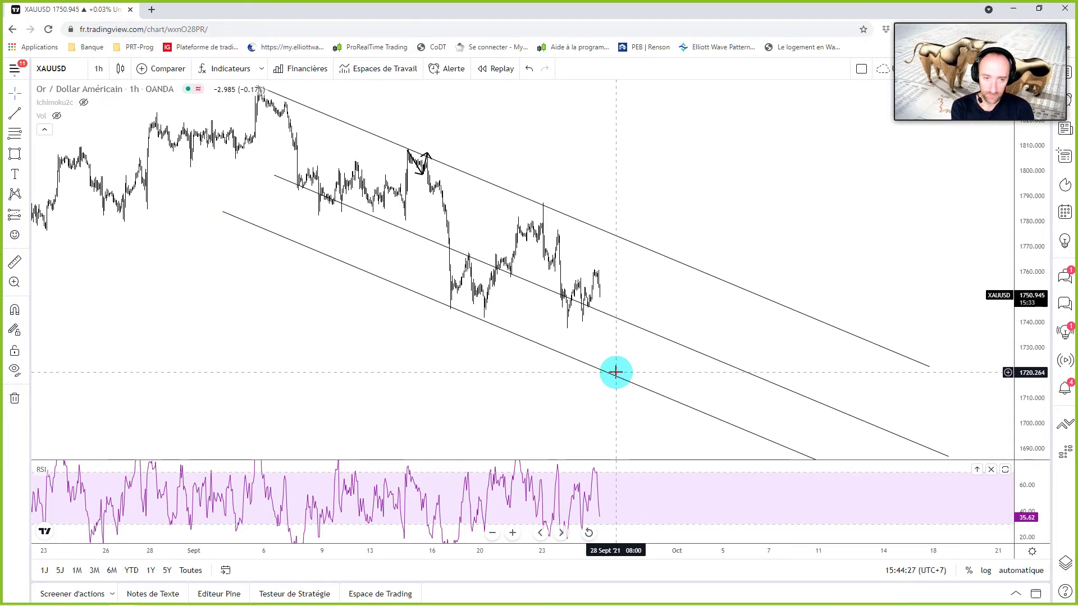
scroll(700, 292, down, 3)
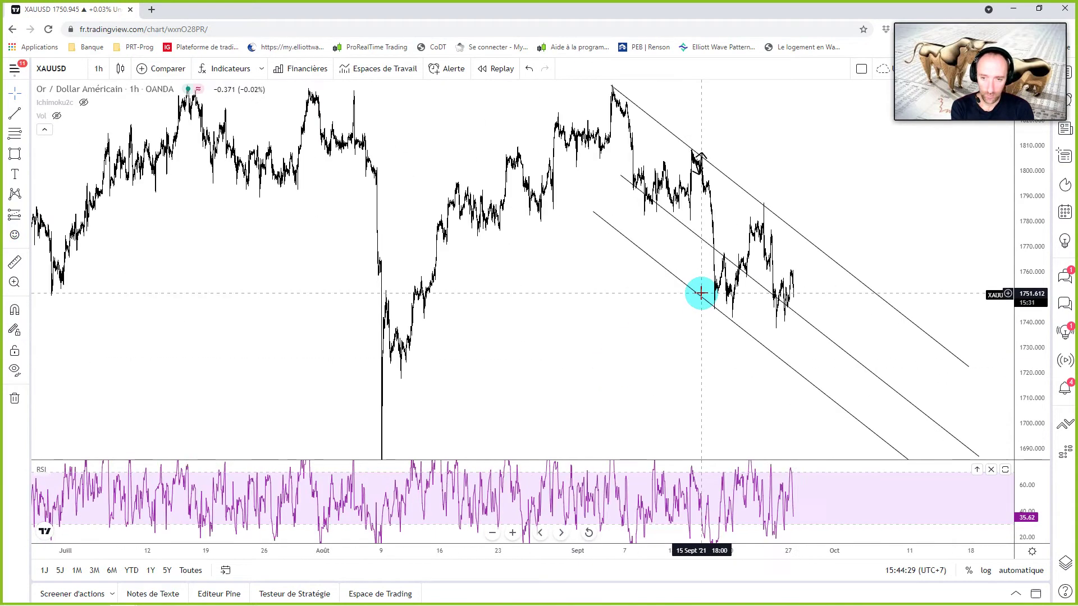
mouse_move(1018, 408)
mouse_down()
mouse_move(1030, 361)
mouse_move(1039, 440)
mouse_up()
drag(690, 356, 594, 331)
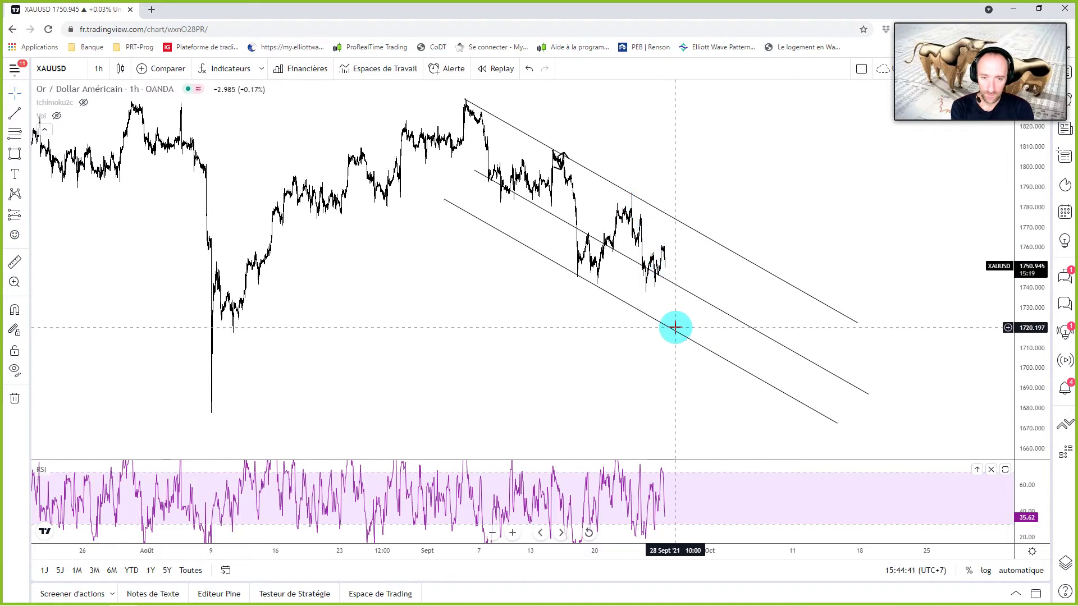
drag(529, 320, 618, 334)
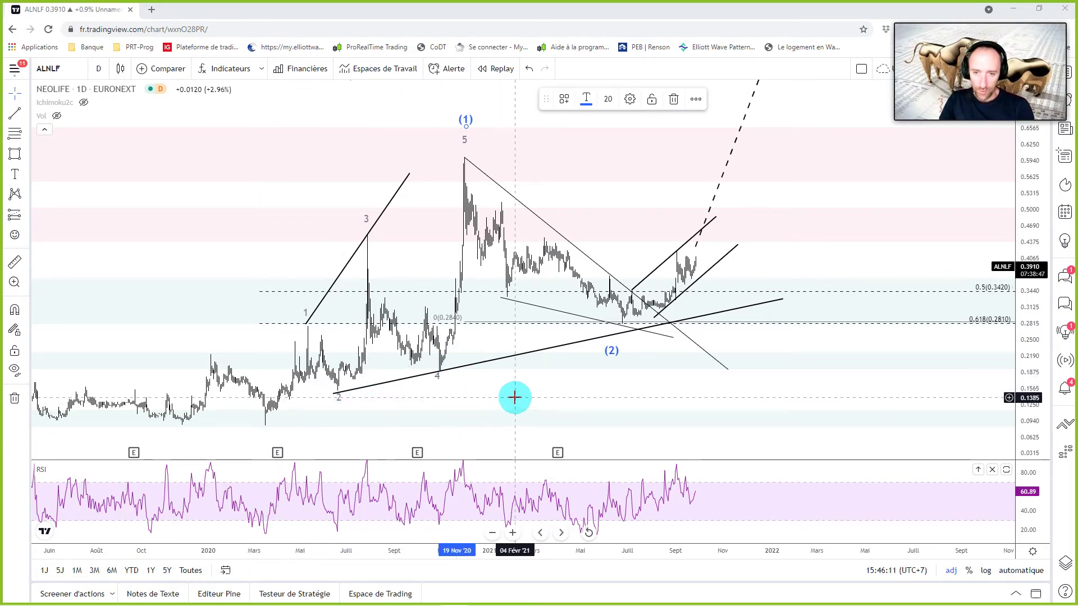
Step: Zoom out and rescale the ALNLF daily chart to show its full history
scroll(514, 397, down, 2)
scroll(514, 397, down, 2)
scroll(514, 392, down, 2)
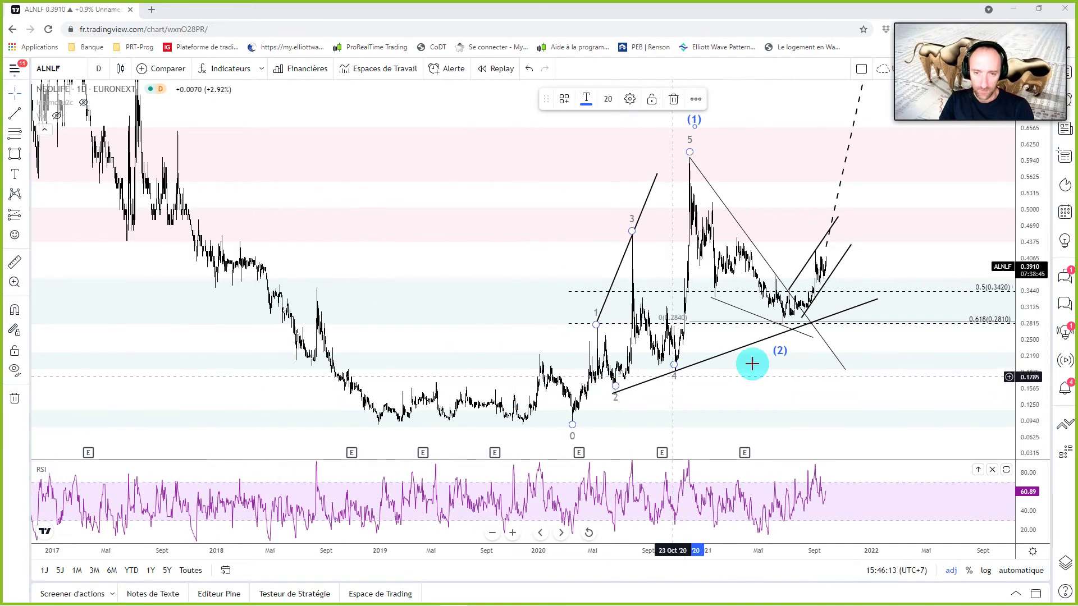
mouse_move(1032, 179)
mouse_down()
mouse_move(1044, 286)
mouse_move(1043, 255)
mouse_up()
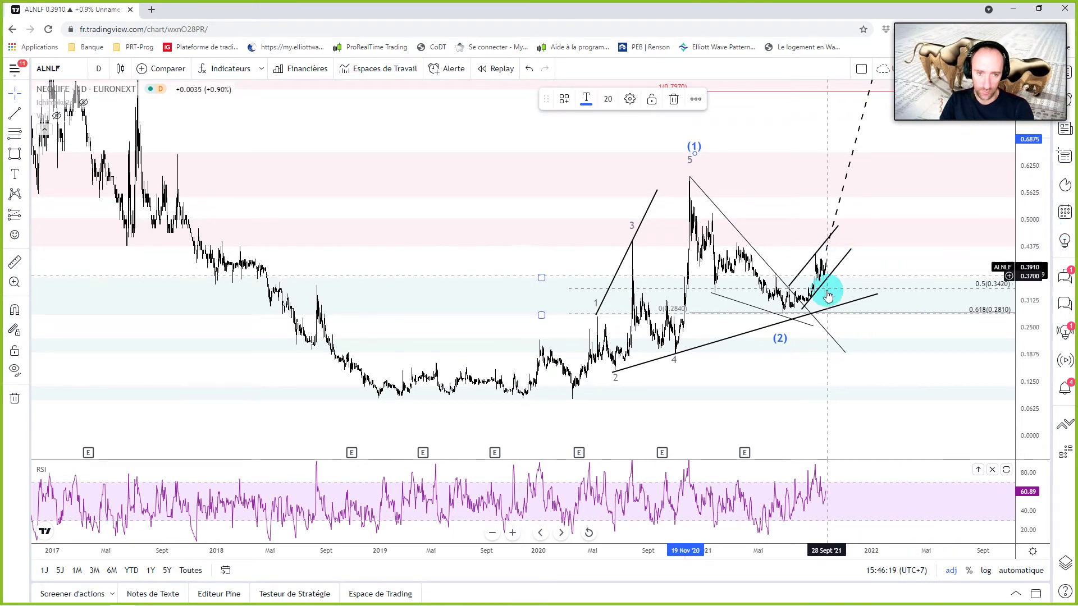
mouse_move(825, 264)
mouse_down()
mouse_move(838, 231)
mouse_move(784, 202)
mouse_up()
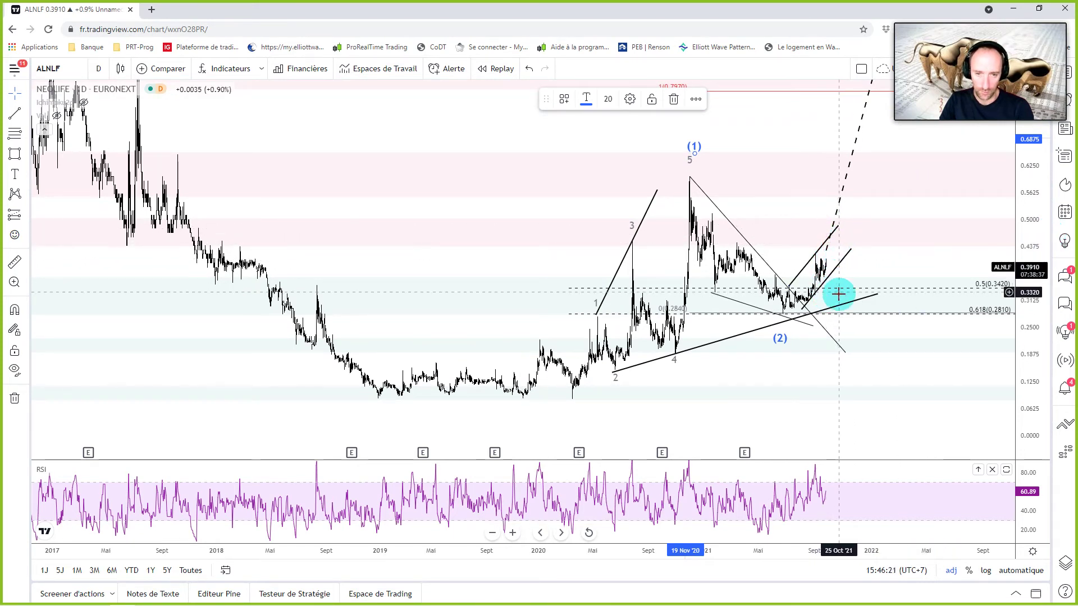
scroll(784, 202, up, 1)
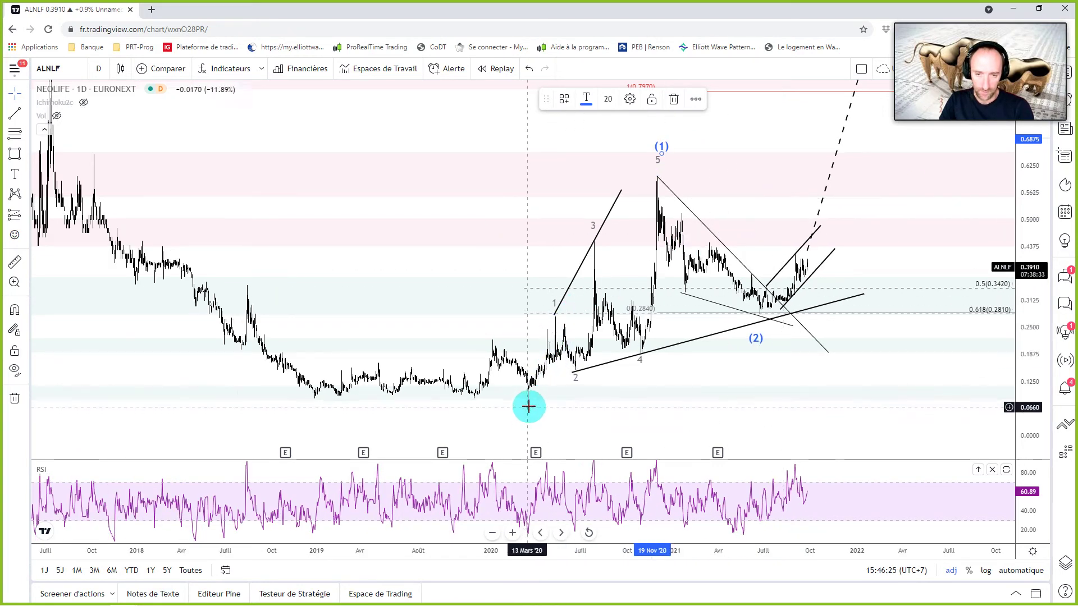
click(553, 312)
click(572, 380)
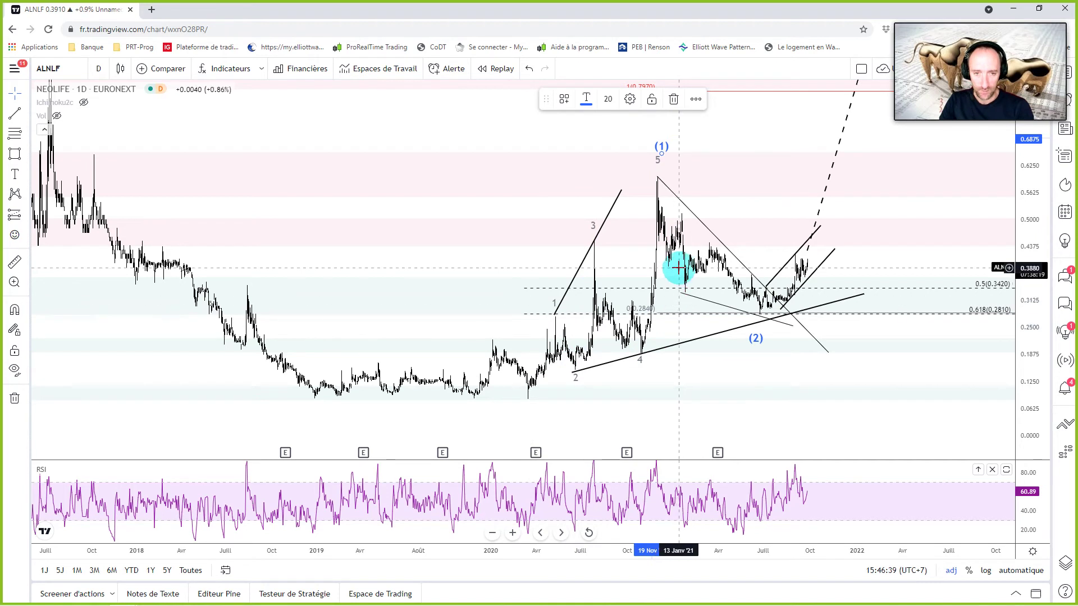
Step: Drag the (1) and (2) Elliott wave labels into new positions
drag(661, 146, 658, 144)
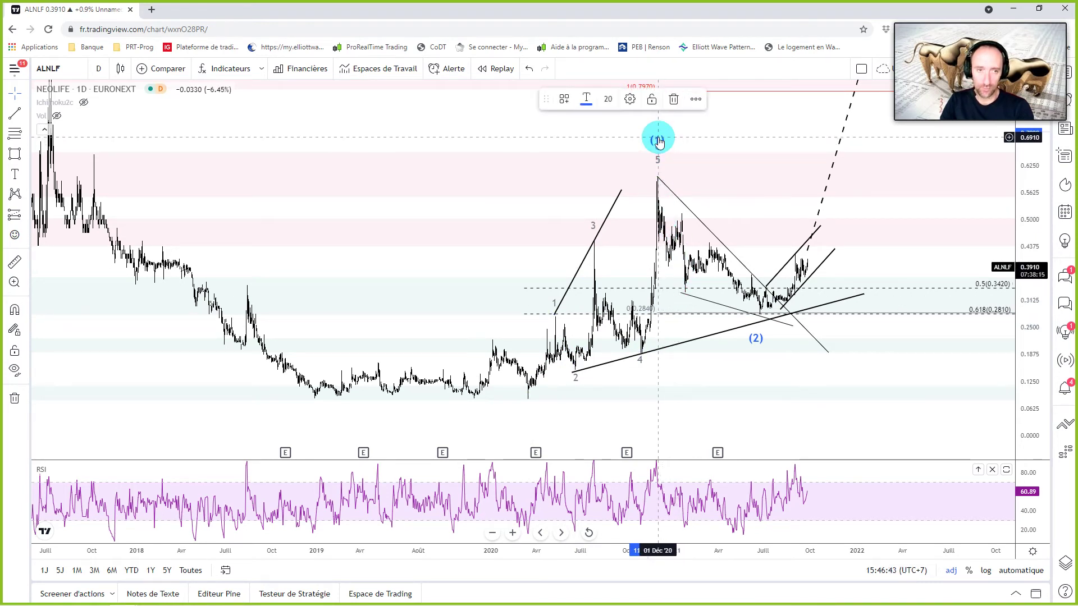
click(667, 148)
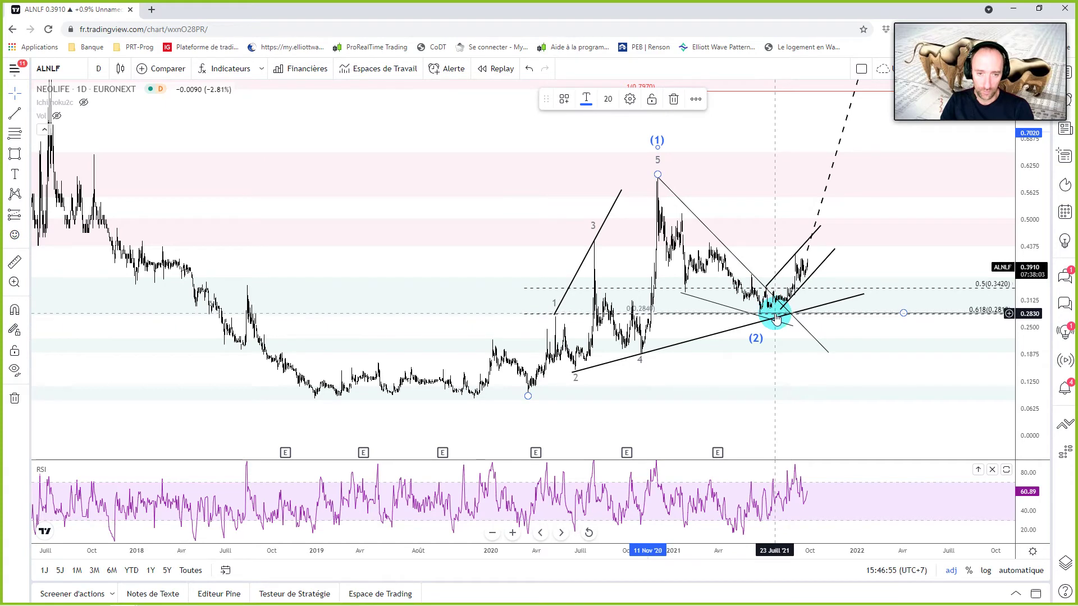
drag(762, 316, 783, 292)
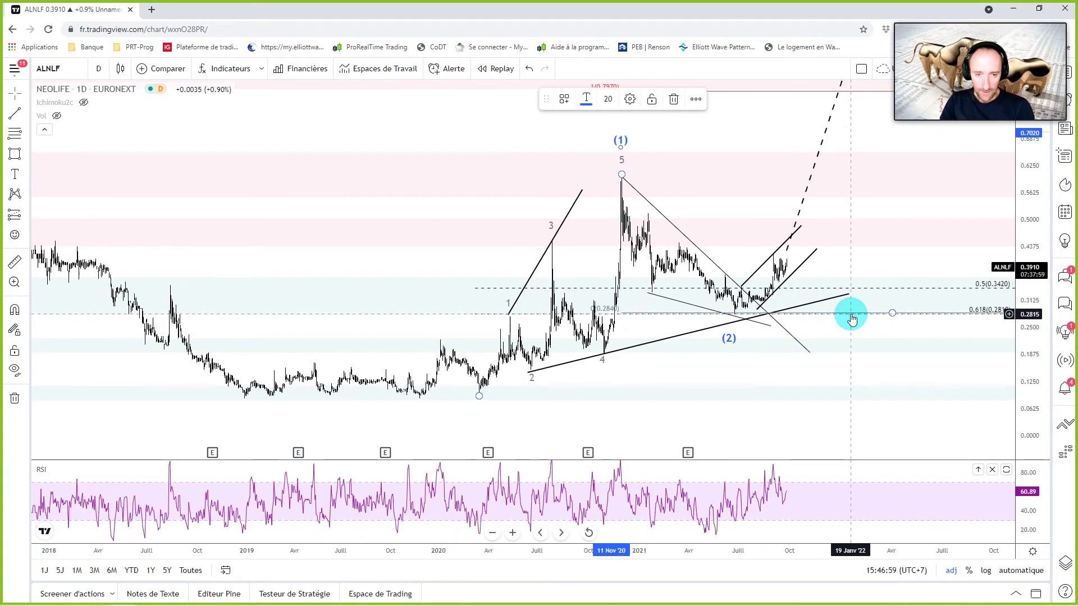
drag(787, 289, 638, 276)
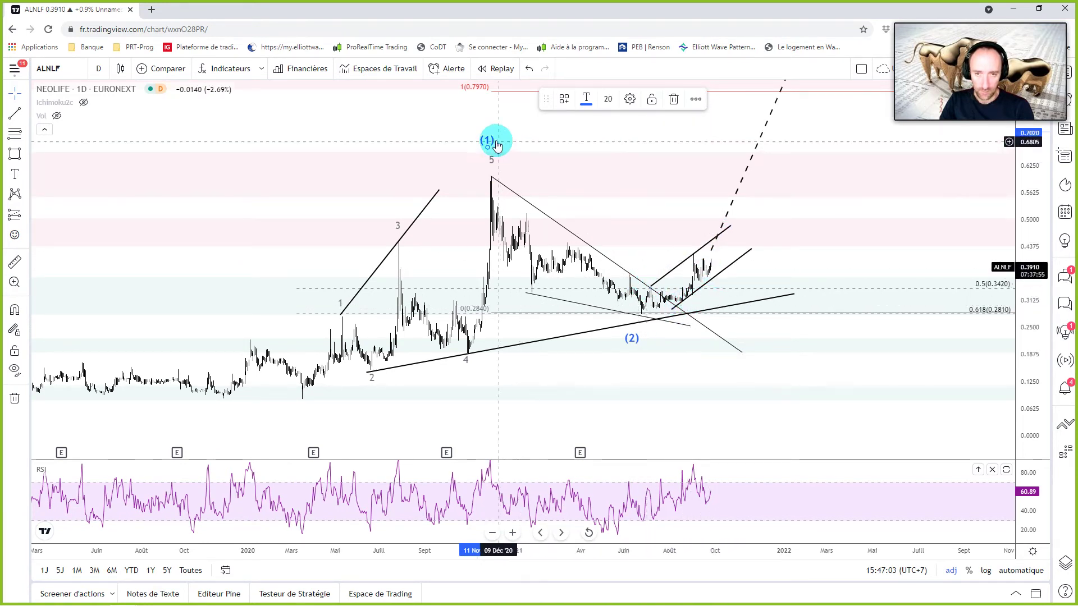
drag(486, 143, 490, 142)
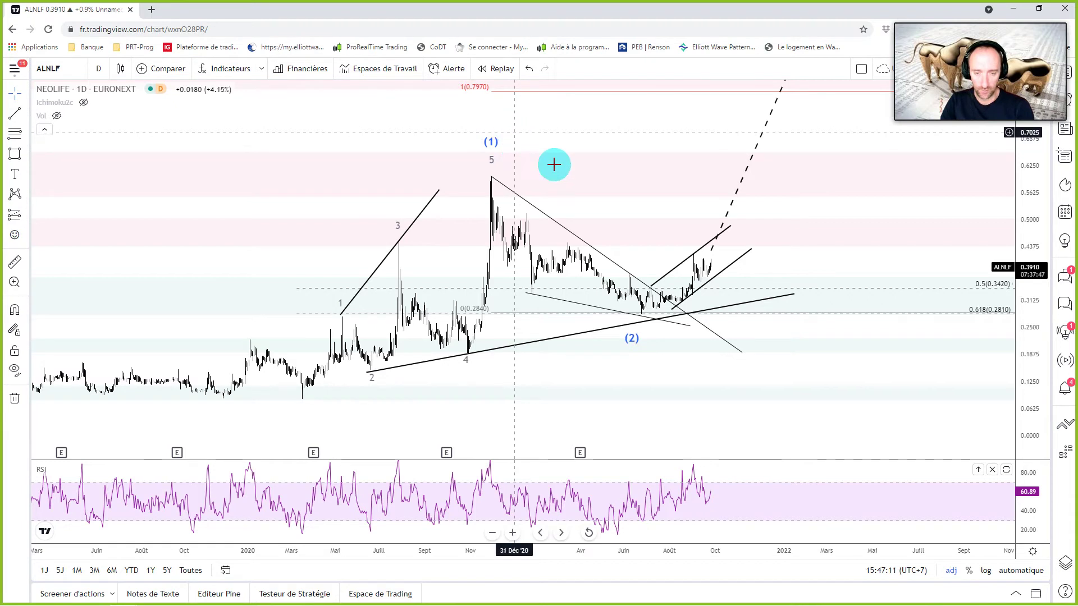
drag(631, 342, 642, 332)
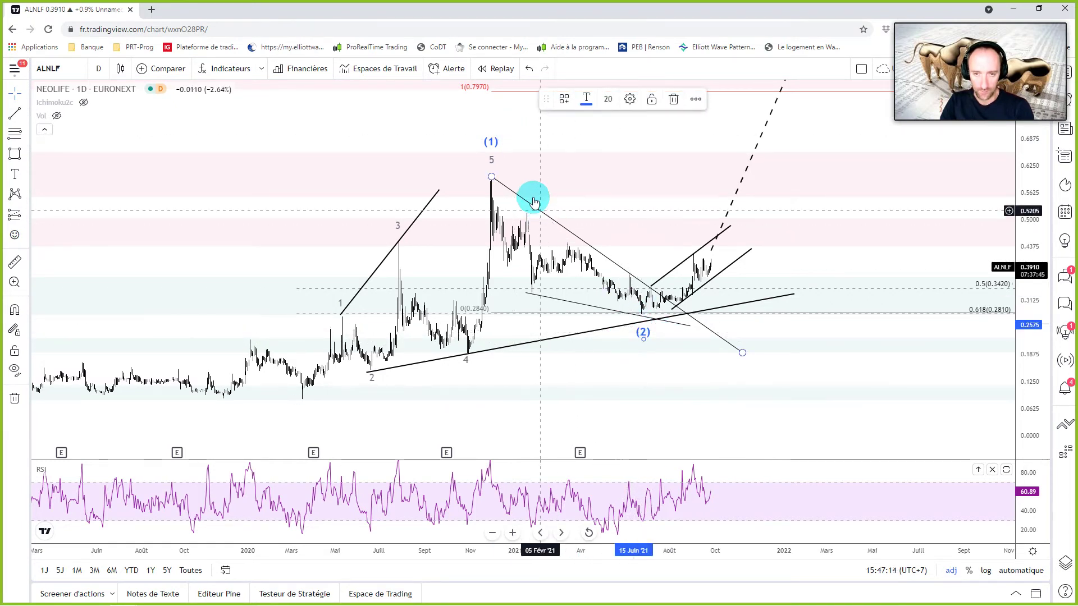
click(490, 142)
Step: Change the upper wave label text to '(1) ou (A)'
double_click(491, 142)
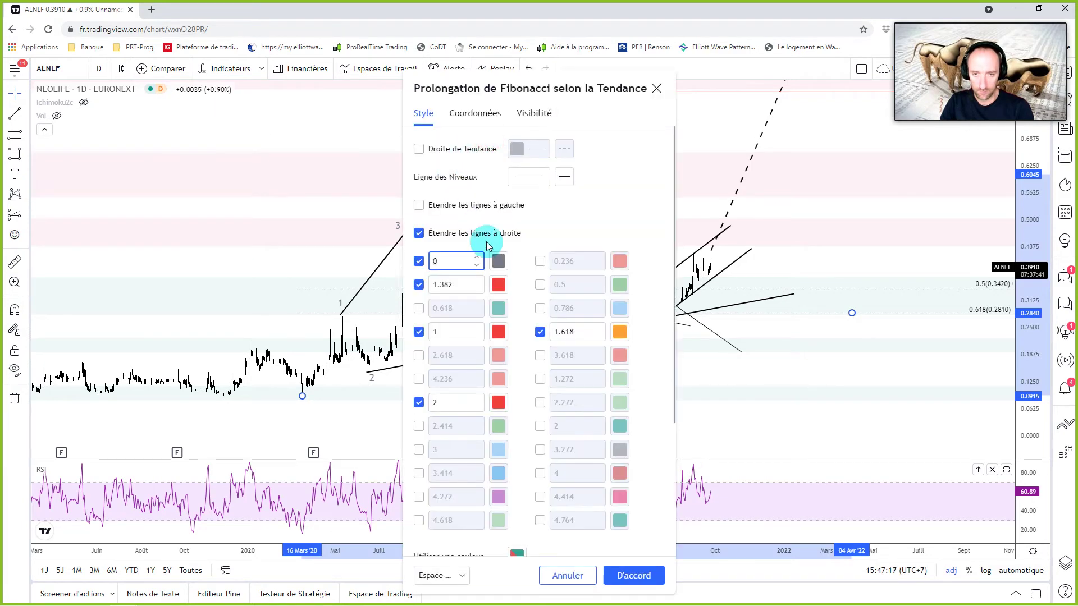
click(698, 132)
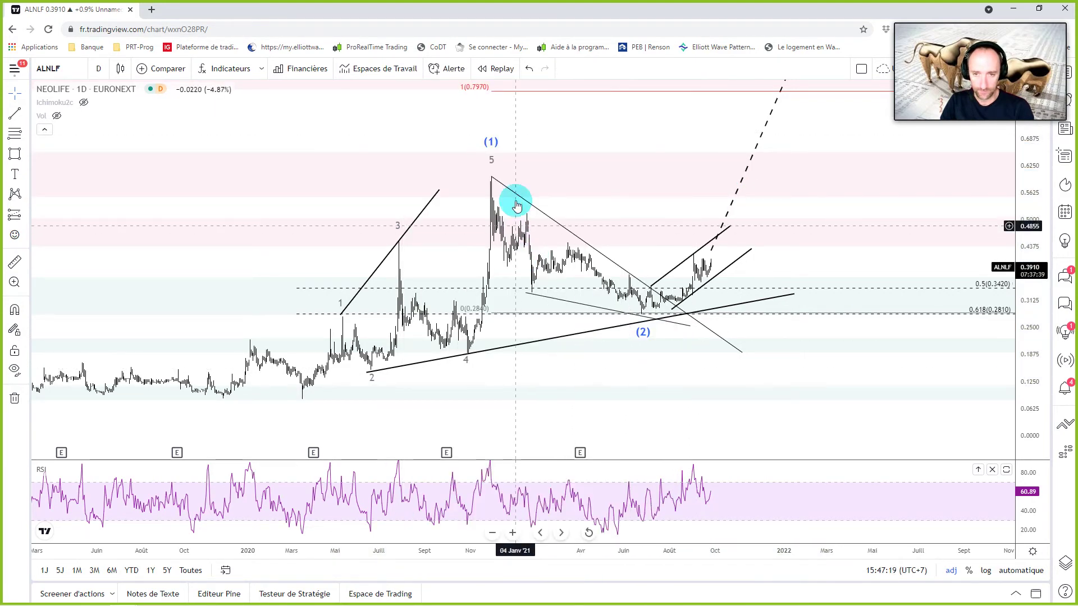
click(493, 144)
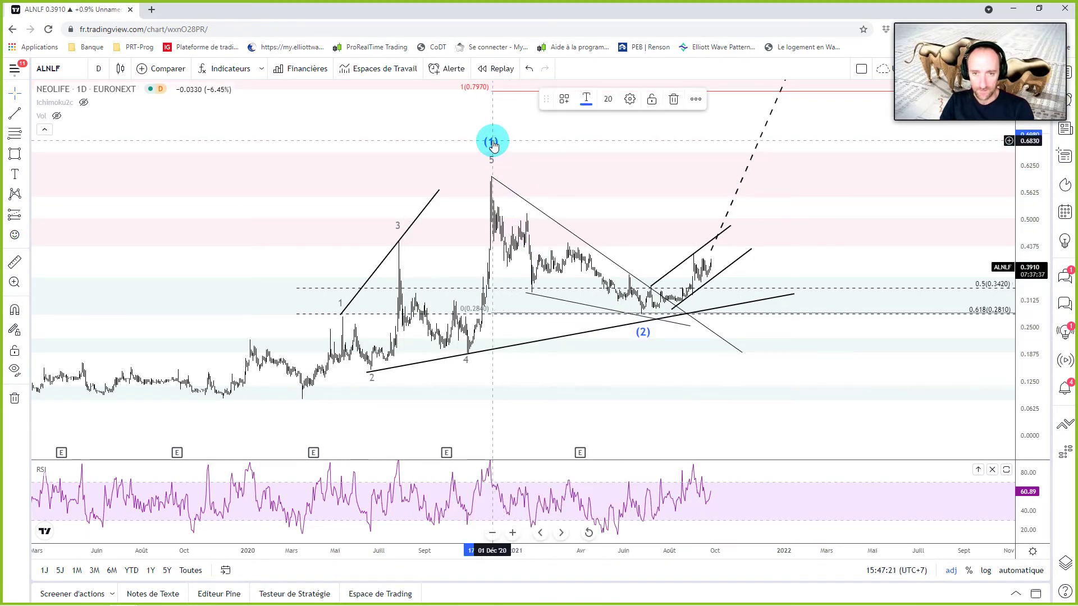
double_click(492, 143)
text((1) ou (A))
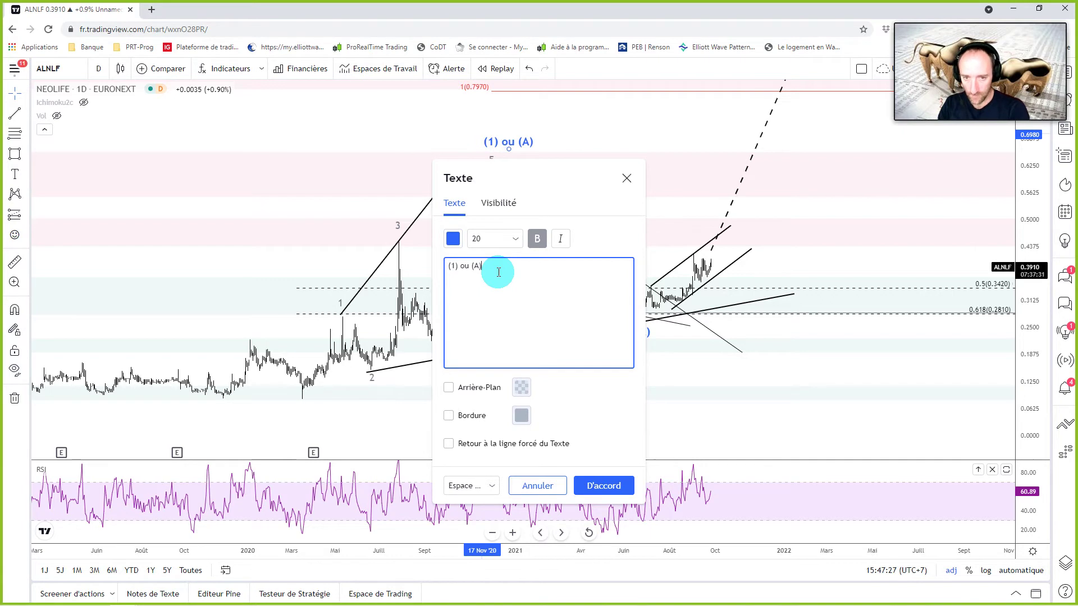
click(606, 485)
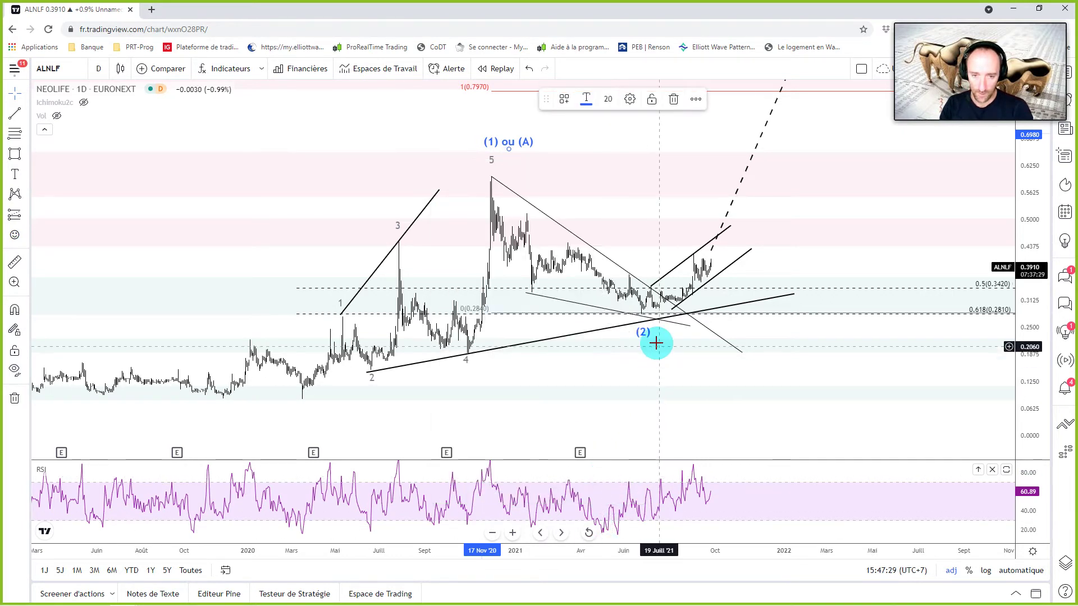
Step: Change the lower wave label text to '(2) ou (B)'
double_click(640, 330)
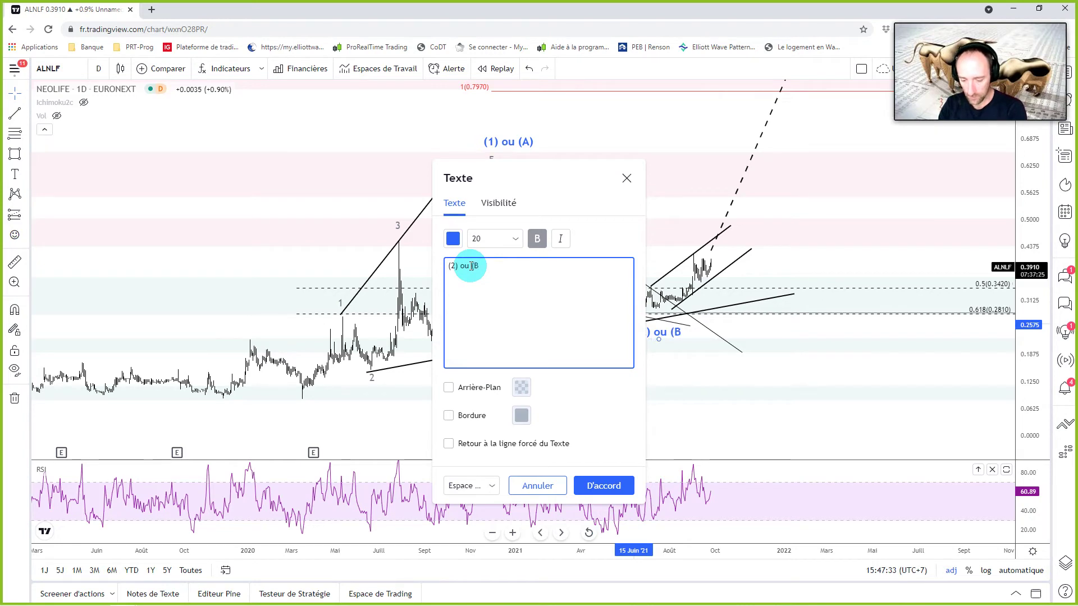
click(603, 485)
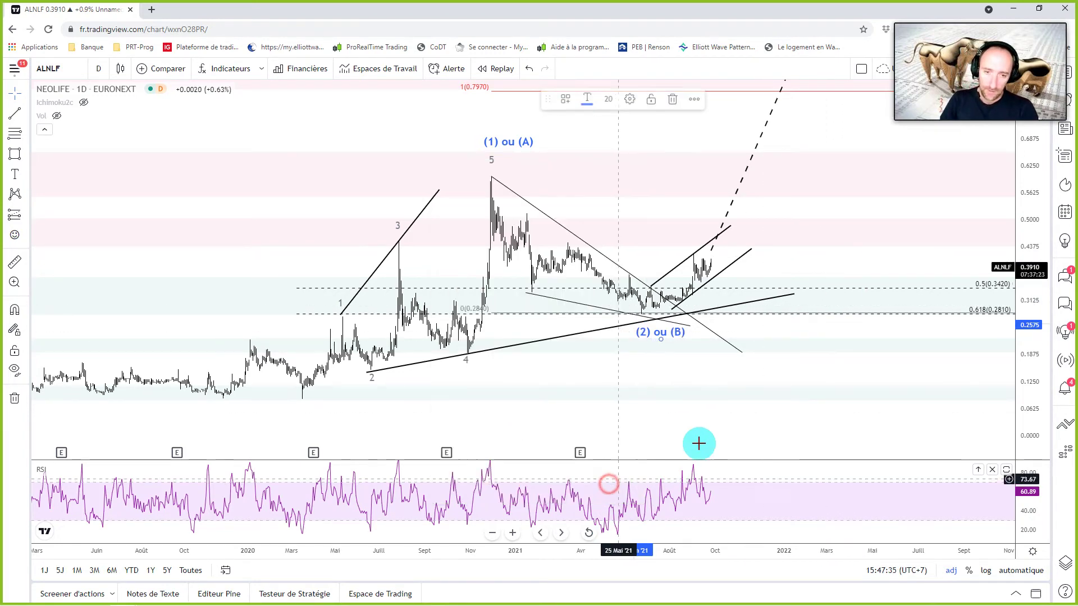
click(797, 214)
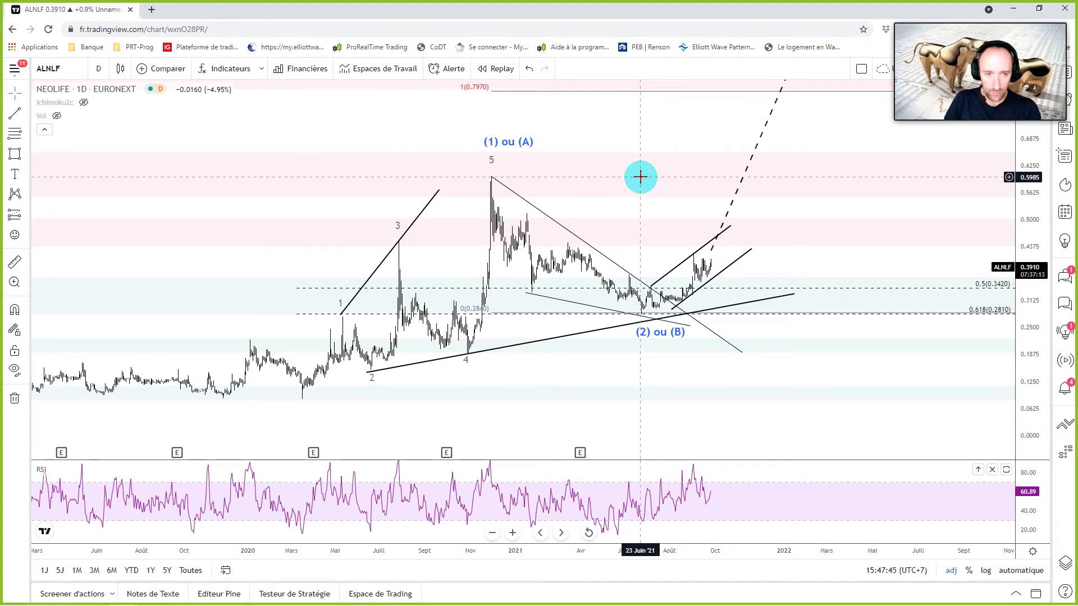
Step: Rescale and pan the NEOLIFE chart to frame the rising channel above the 0.618 level
click(663, 198)
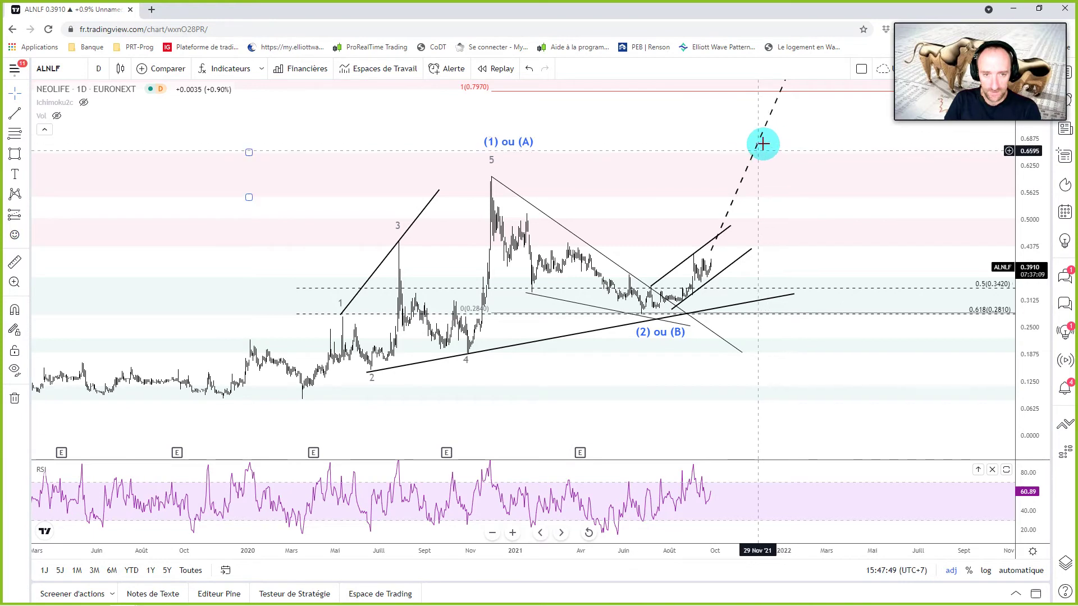
drag(814, 125, 689, 345)
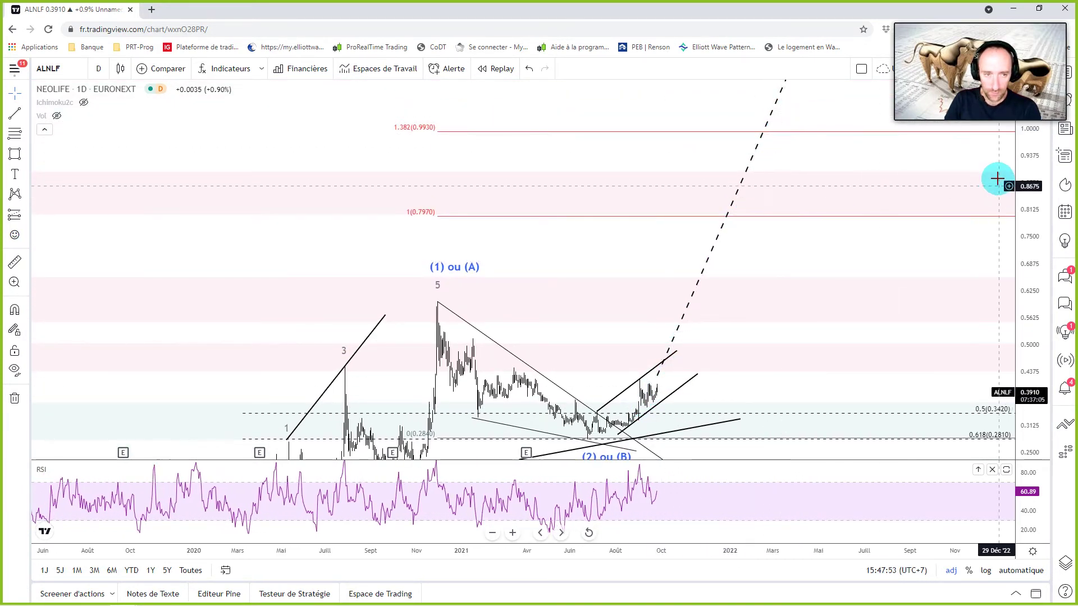
drag(1027, 174, 1025, 302)
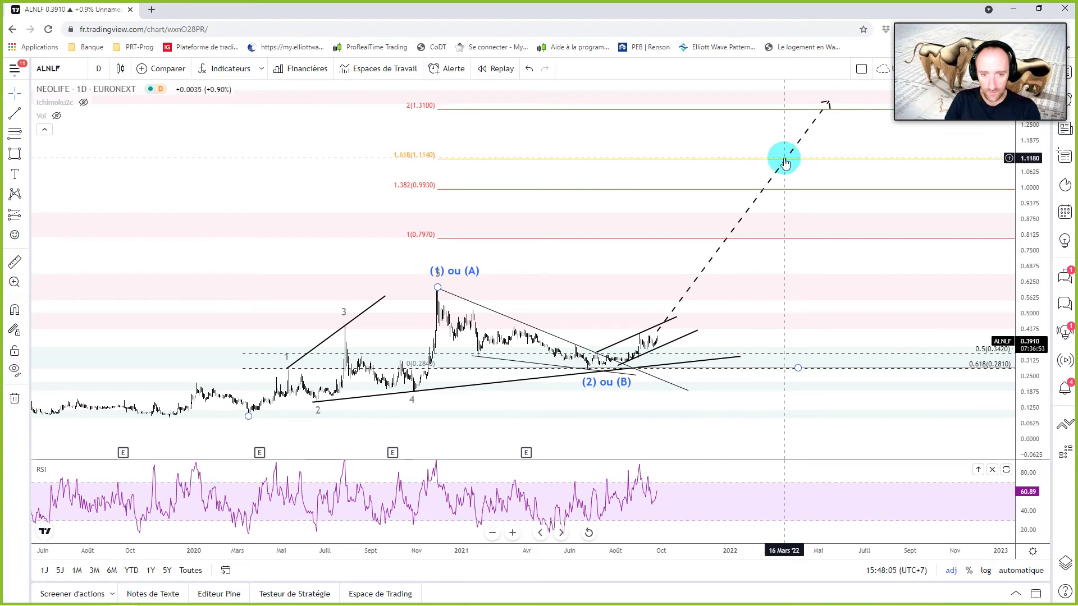
drag(654, 247, 695, 162)
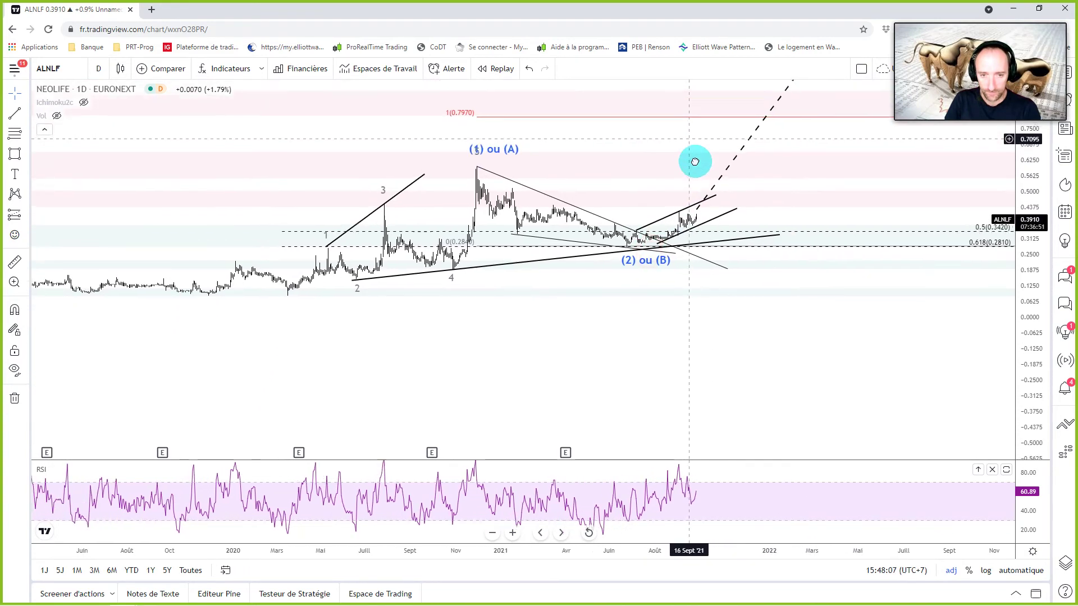
drag(1029, 240, 1025, 241)
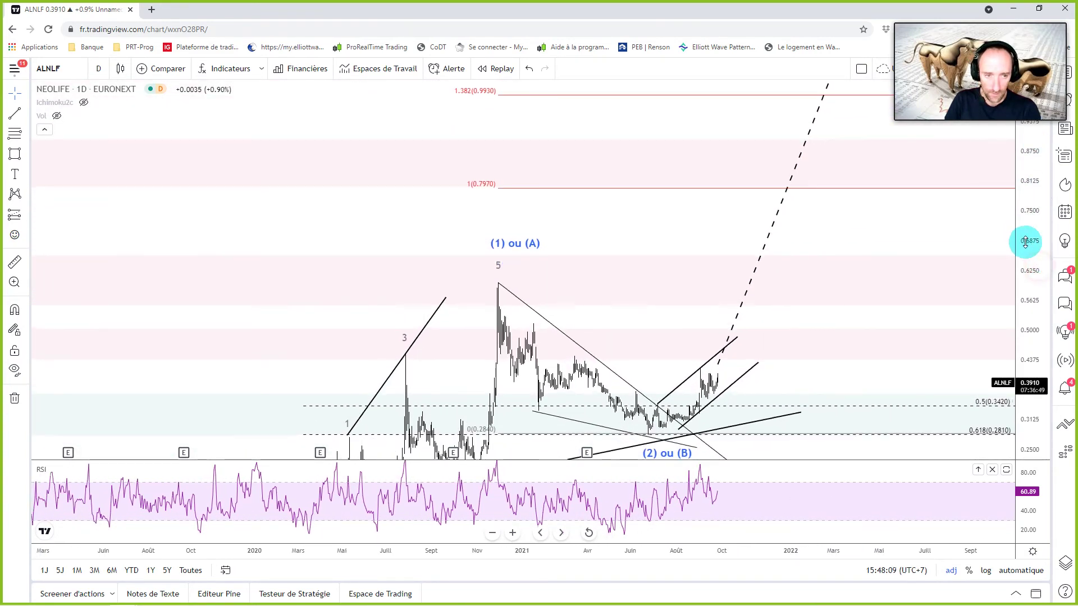
mouse_move(967, 221)
mouse_down()
mouse_move(648, 414)
mouse_move(798, 229)
mouse_up()
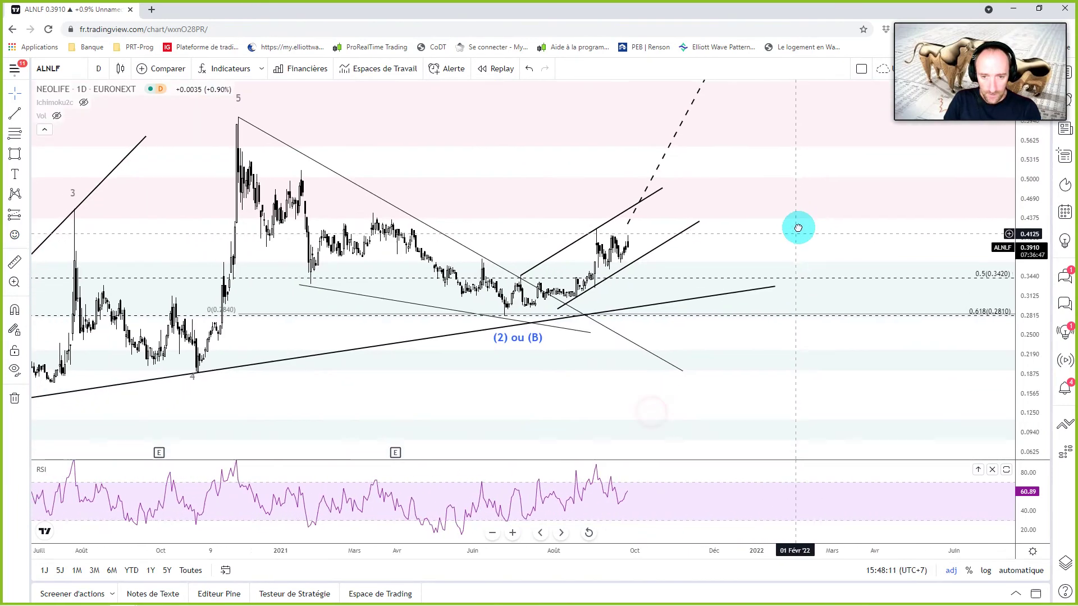
drag(1032, 361, 1031, 210)
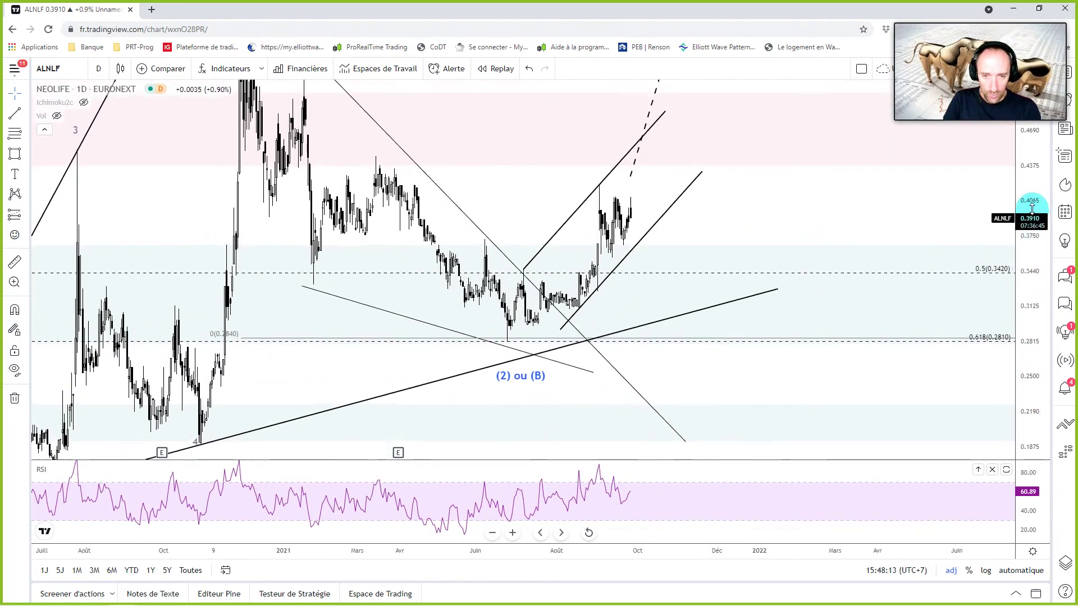
scroll(716, 247, up, 1)
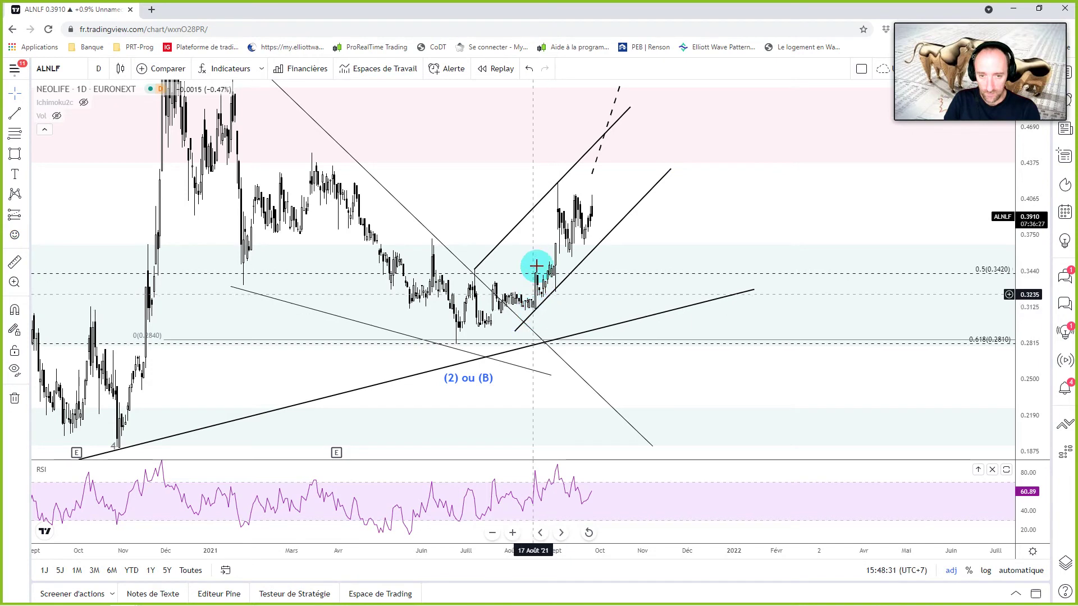
Step: Inspect the upper channel line, recentre the chart, and open the Cross/Point/Flèche/Gomme menu
click(556, 177)
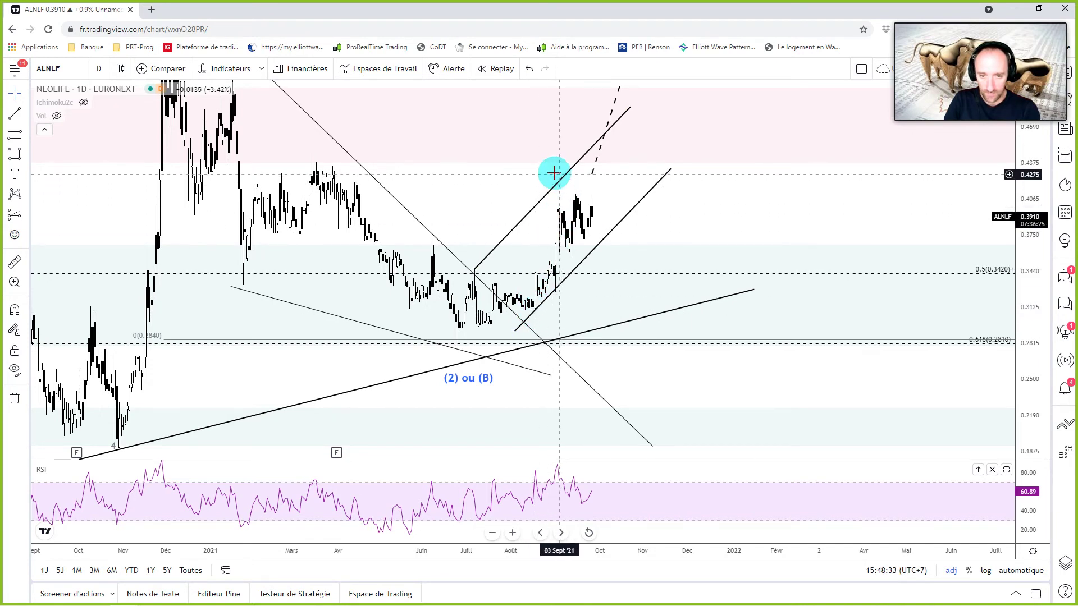
click(595, 223)
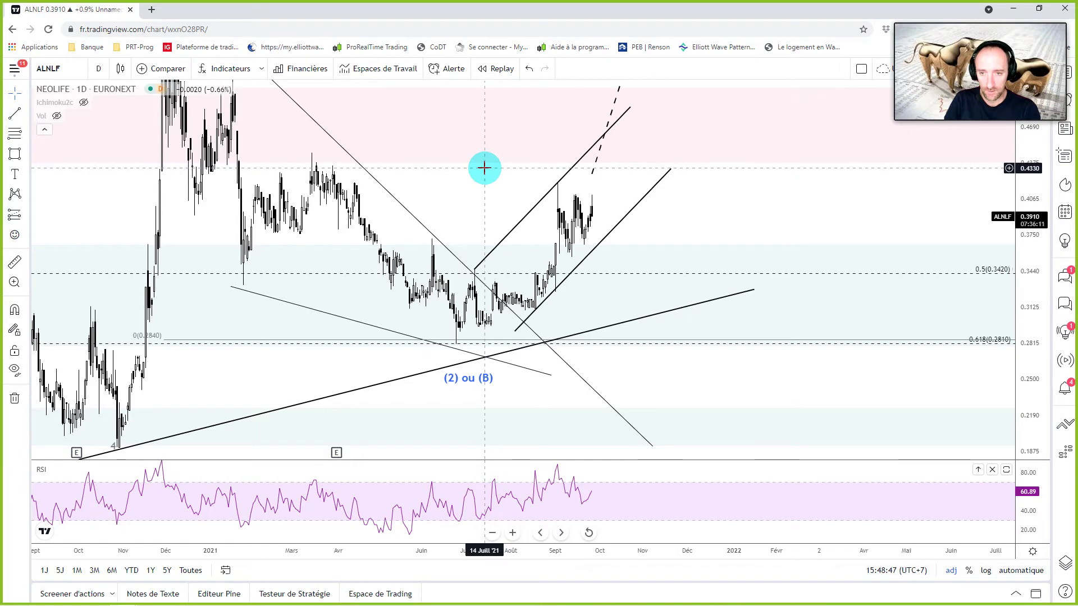
drag(476, 173, 501, 248)
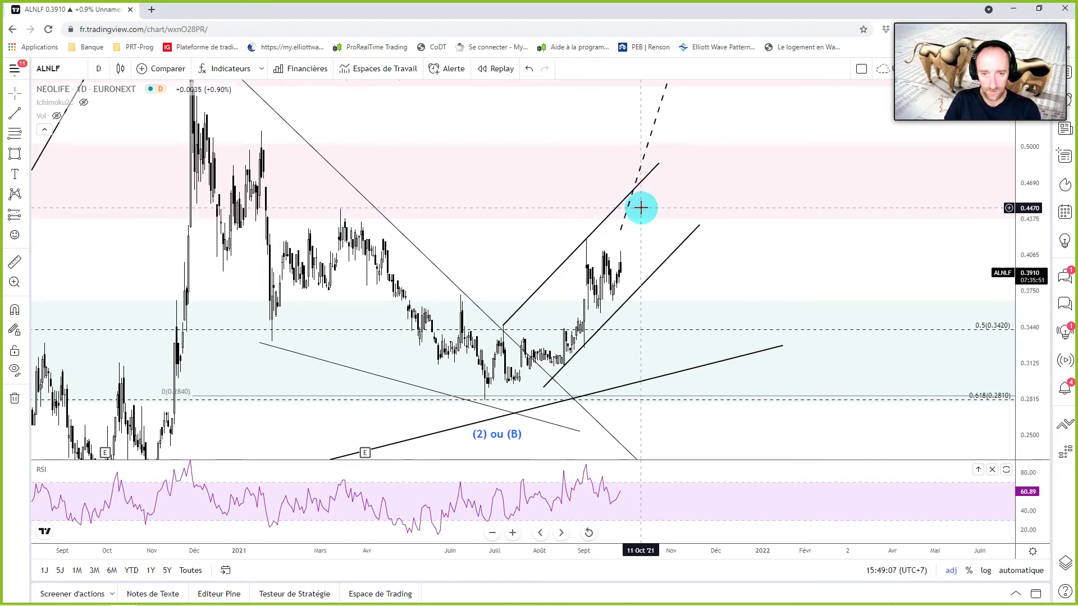
click(25, 94)
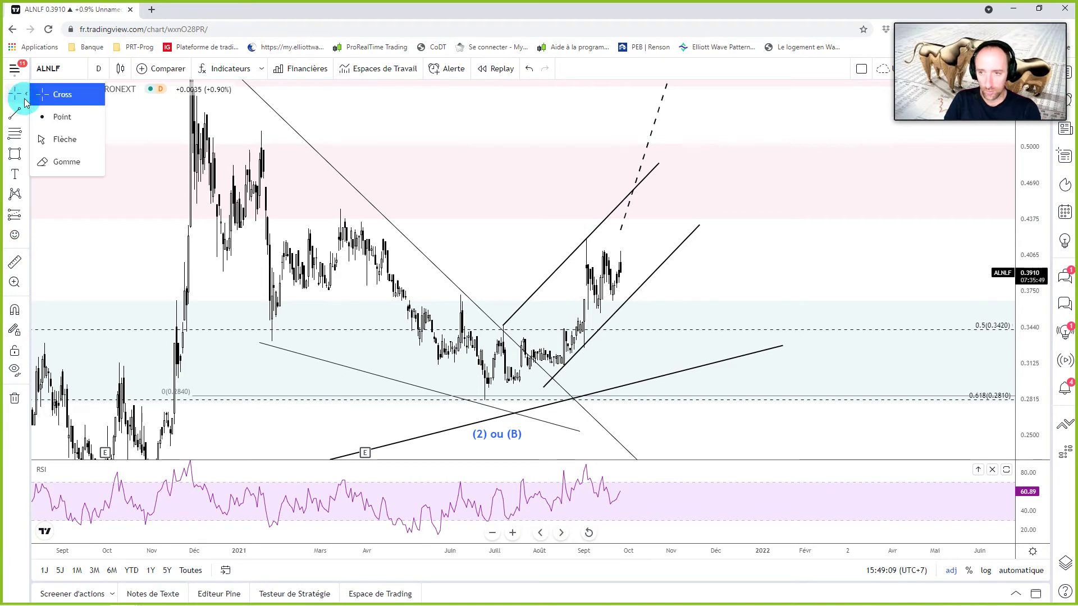
Step: With the Pinceau brush, sketch a blue path rising then falling to 0.25
click(15, 158)
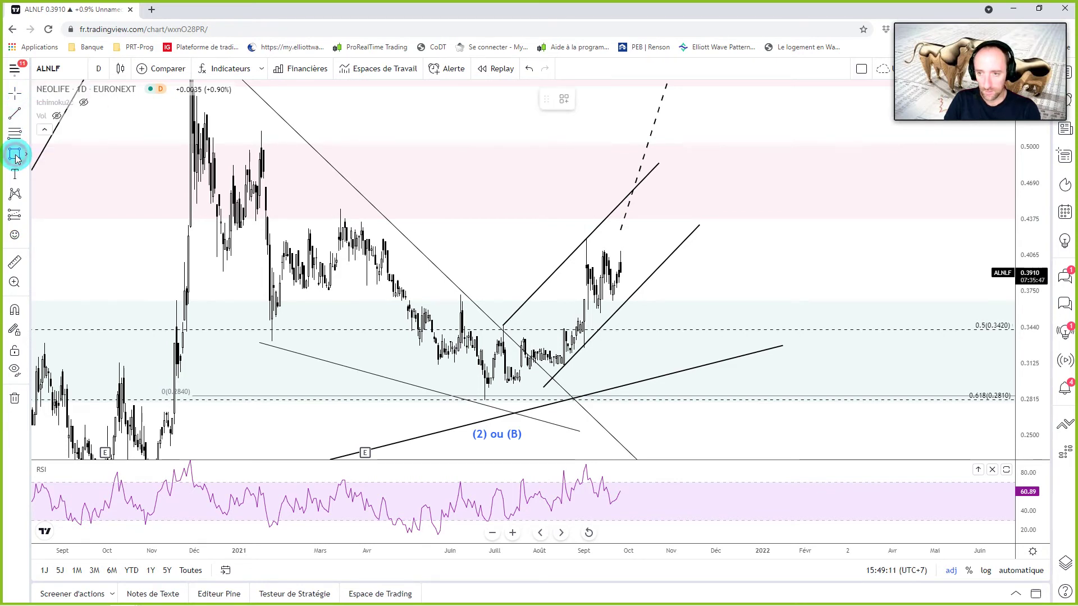
click(27, 156)
click(56, 150)
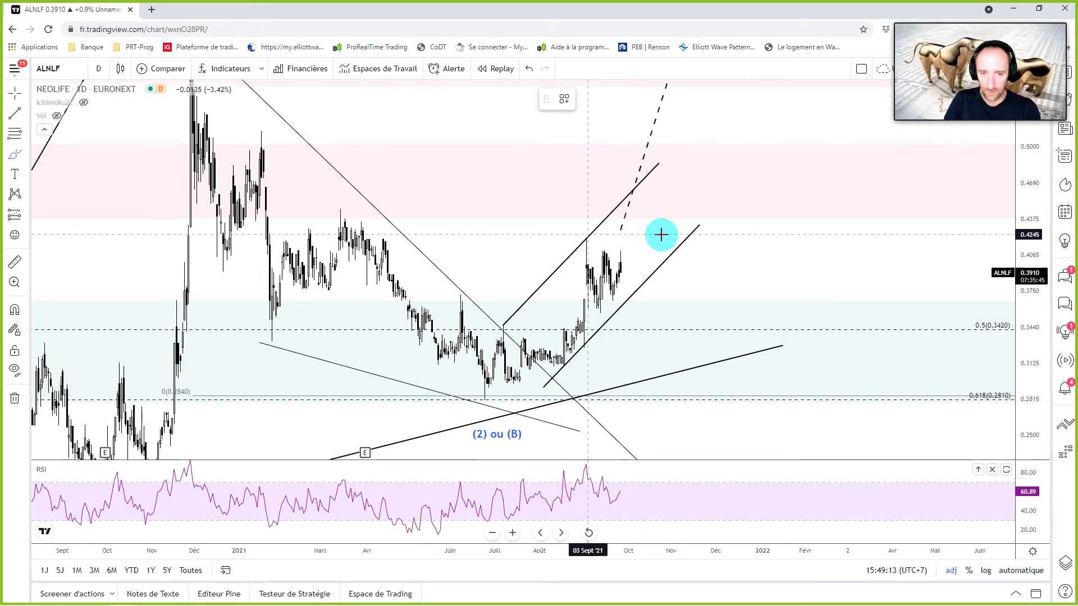
click(622, 253)
mouse_move(622, 254)
mouse_down()
mouse_move(659, 209)
mouse_move(729, 441)
mouse_up()
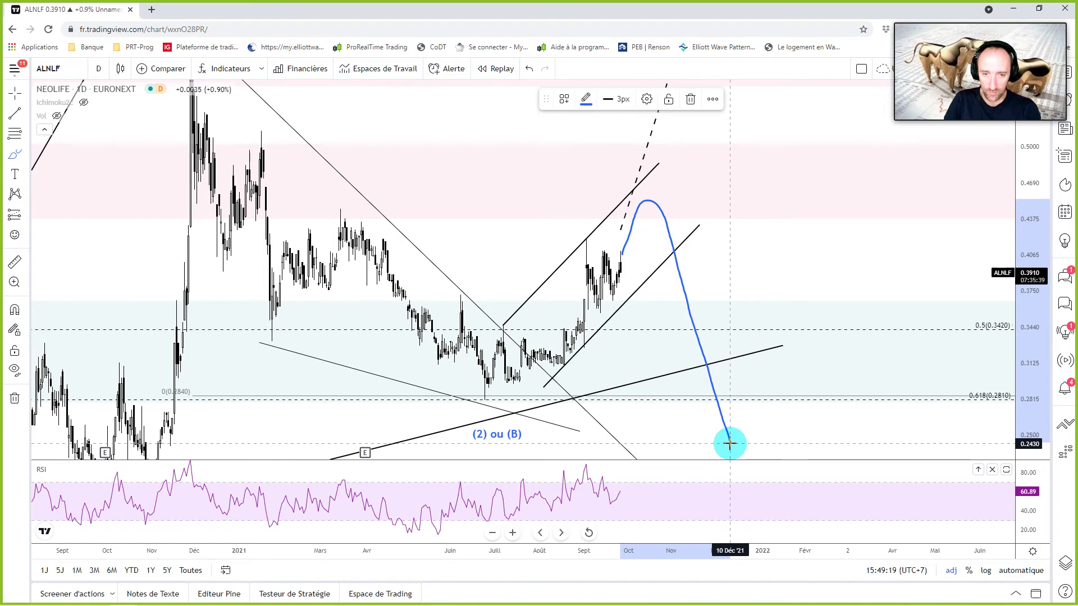
Step: Sketch a blue zigzag projection from the June low extending up toward 0.50
scroll(647, 251, down, 3)
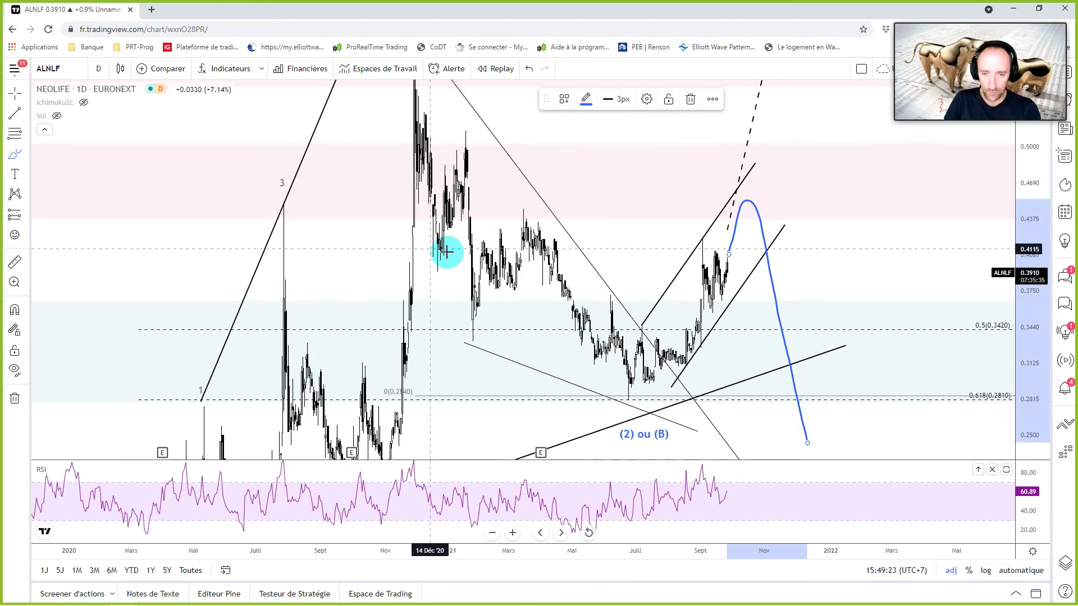
scroll(505, 264, up, 2)
scroll(524, 271, up, 1)
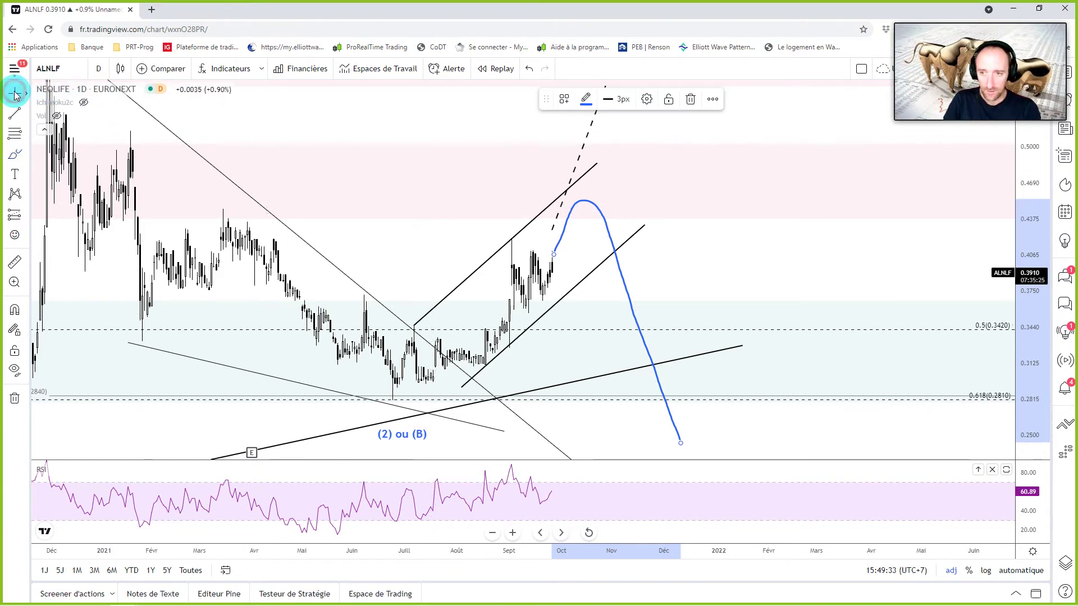
click(19, 160)
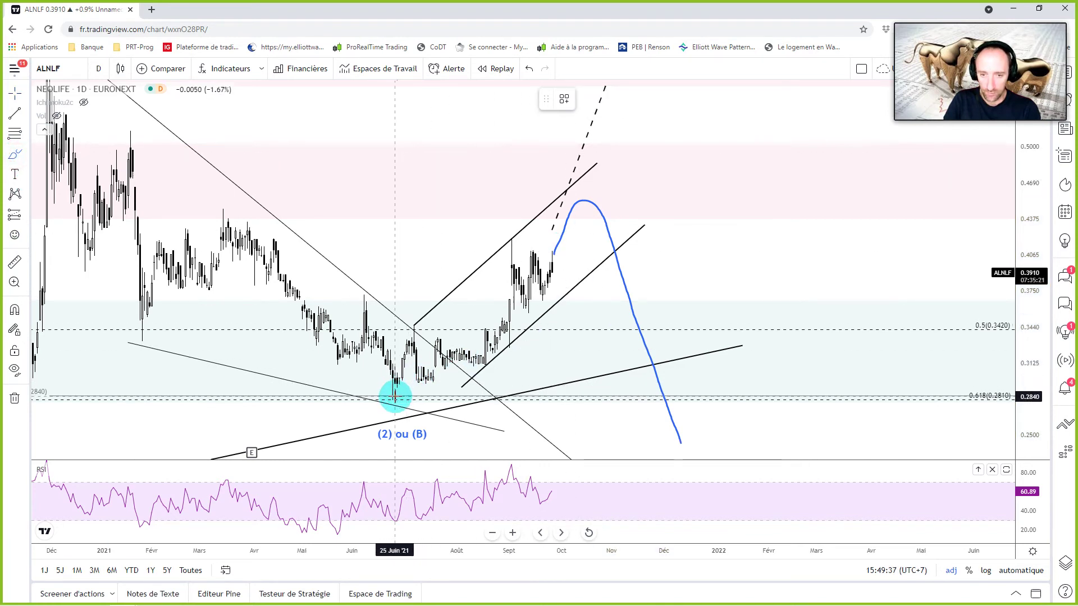
mouse_move(396, 396)
mouse_down()
mouse_move(416, 318)
mouse_move(435, 380)
mouse_move(457, 322)
mouse_move(487, 367)
mouse_move(510, 277)
mouse_move(550, 277)
mouse_move(556, 240)
mouse_move(577, 233)
mouse_move(589, 176)
mouse_move(620, 191)
mouse_move(651, 138)
mouse_move(687, 242)
mouse_move(698, 214)
mouse_move(729, 229)
mouse_move(748, 272)
mouse_up()
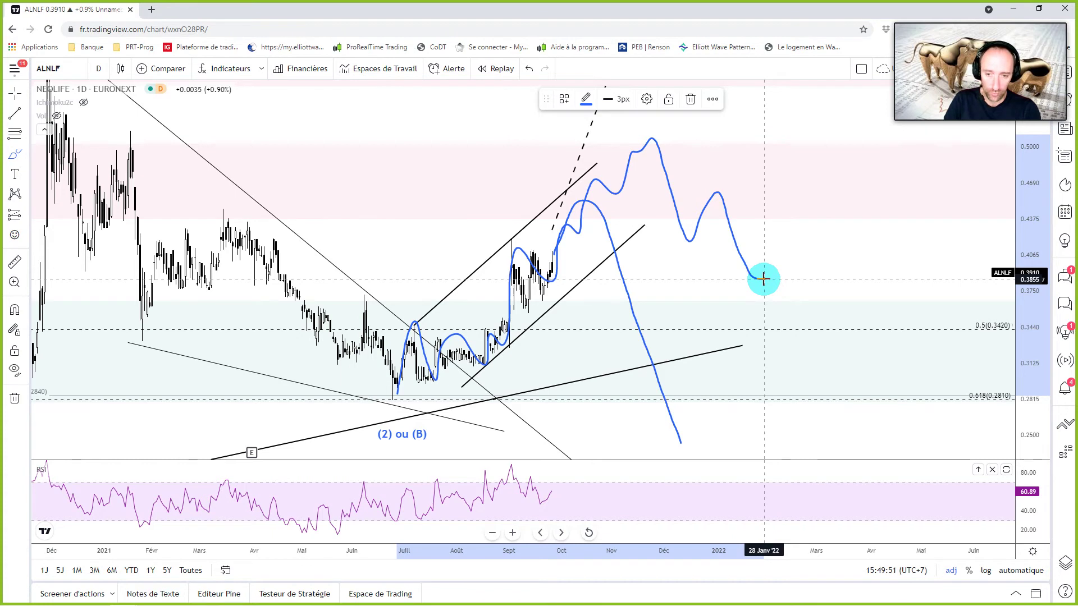
drag(767, 266, 841, 90)
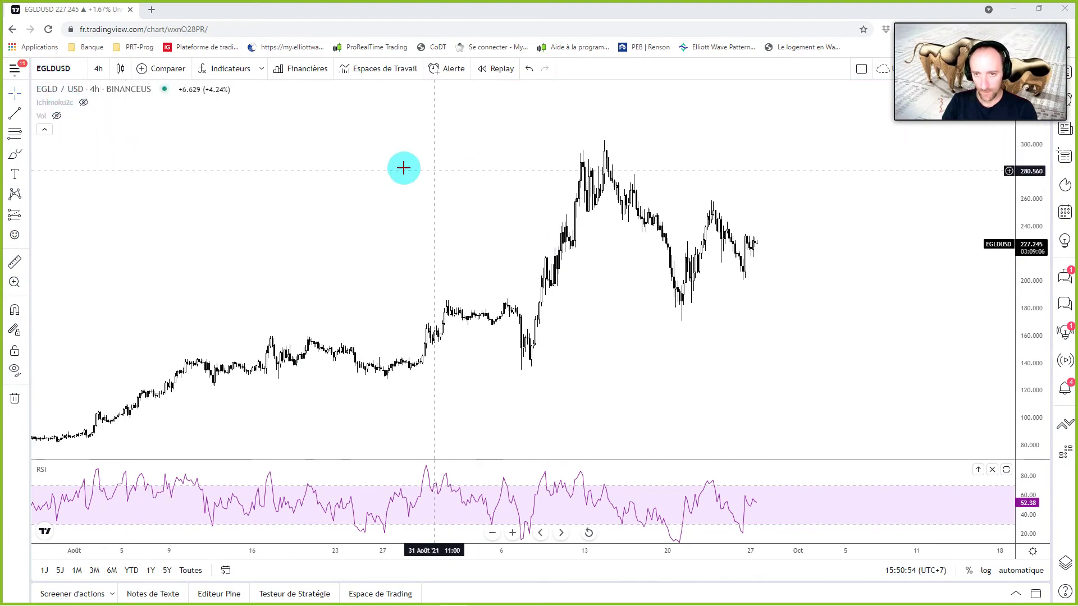
Step: Draw a rising trend line from the September low to near 263
click(12, 113)
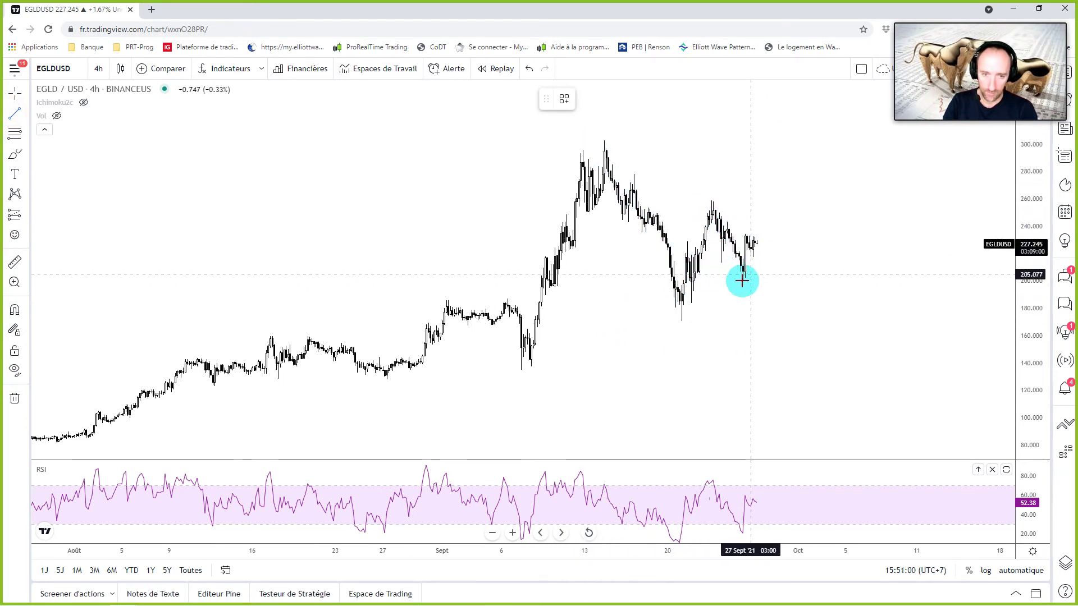
click(681, 322)
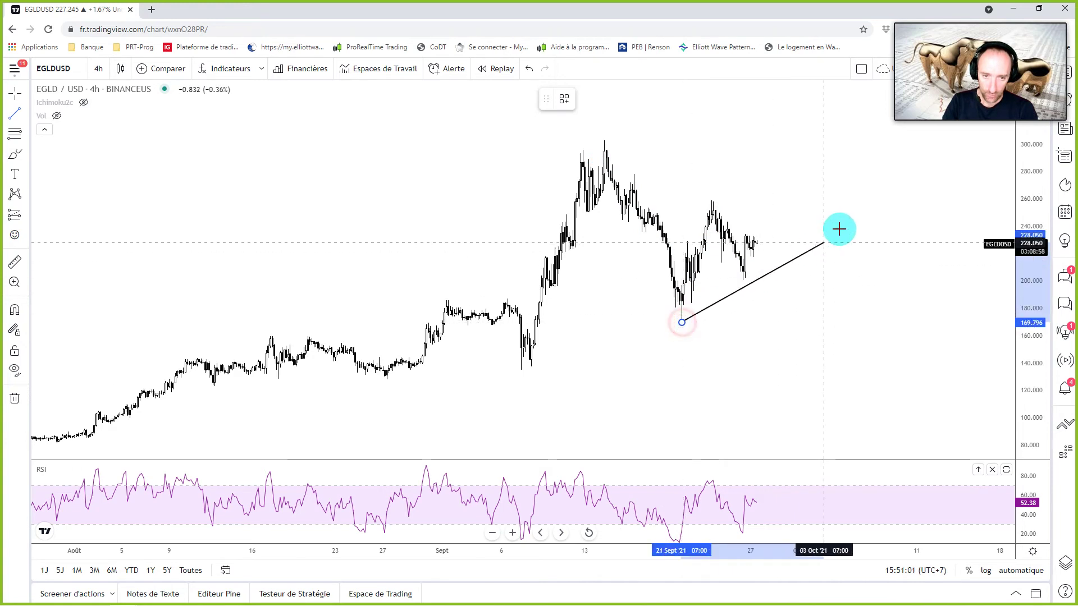
click(872, 195)
click(33, 122)
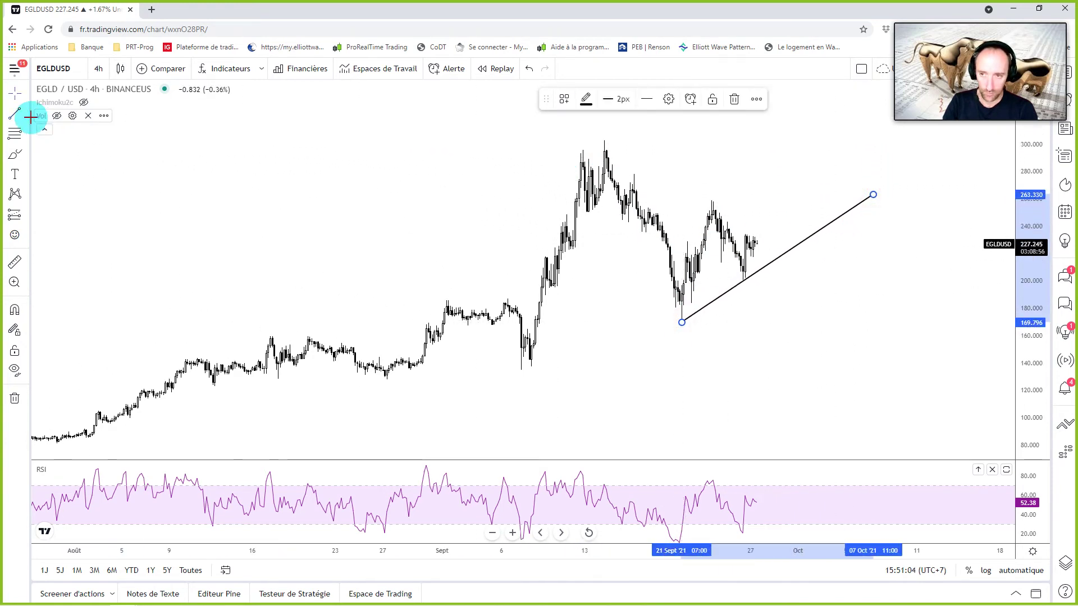
Step: Draw a falling trend line from the recent high down to meet the rising line
click(17, 114)
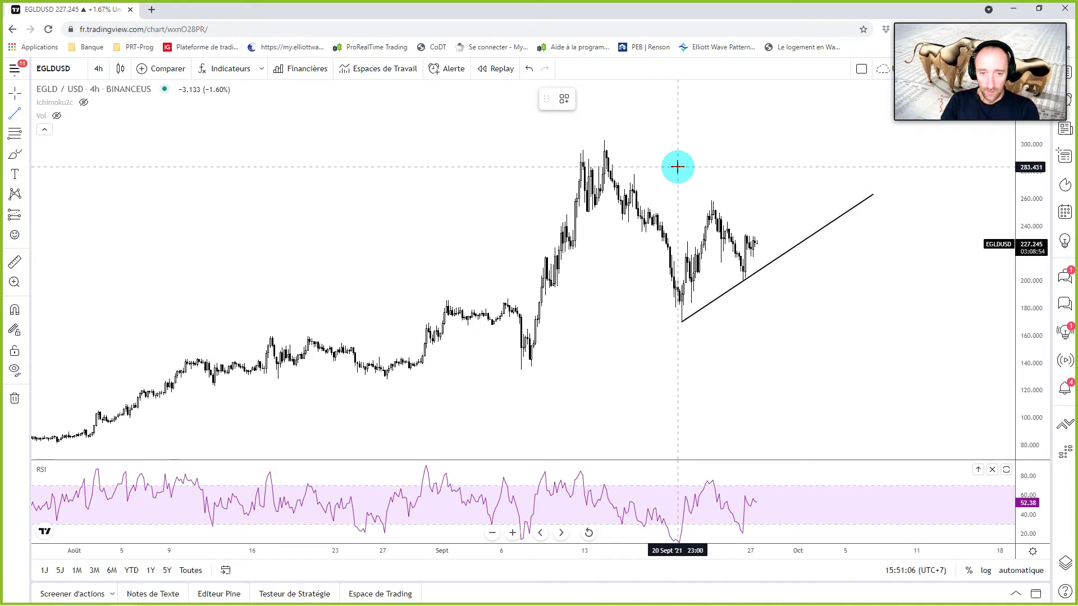
mouse_move(711, 200)
mouse_down()
mouse_move(832, 219)
mouse_move(856, 257)
mouse_move(830, 218)
mouse_up()
click(830, 218)
click(862, 291)
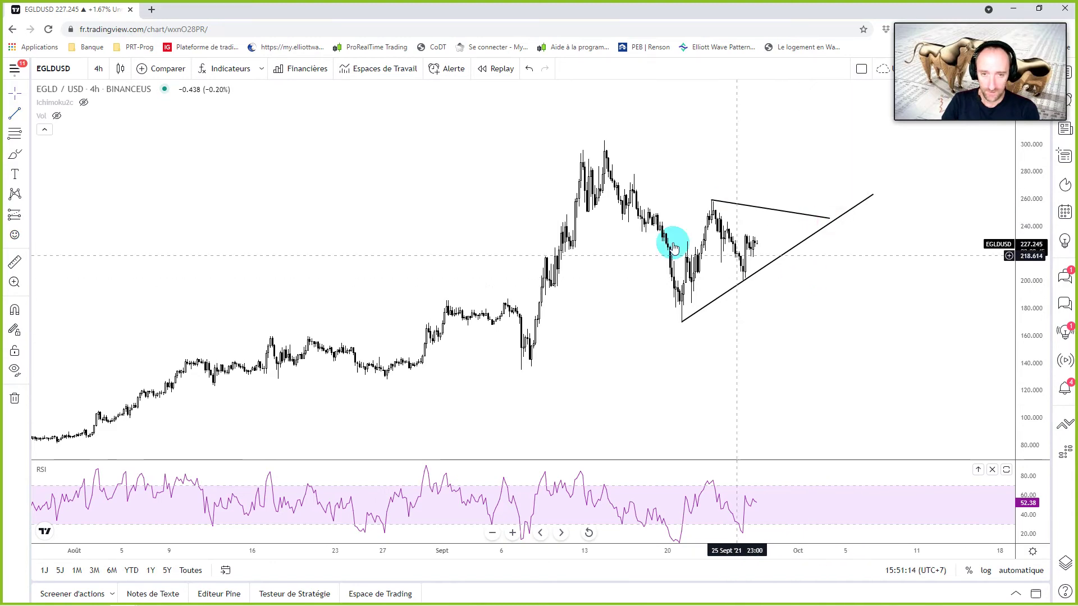
scroll(286, 239, down, 2)
scroll(320, 239, down, 3)
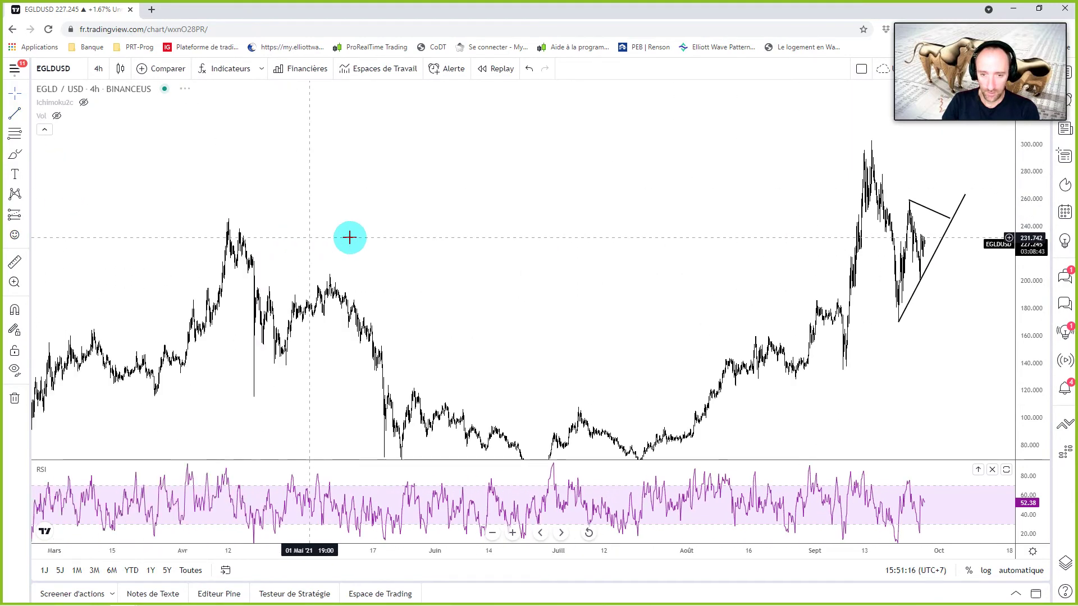
Step: Reframe the EGLD chart to show more history and select the triangle's rising line
right_click(566, 312)
click(621, 269)
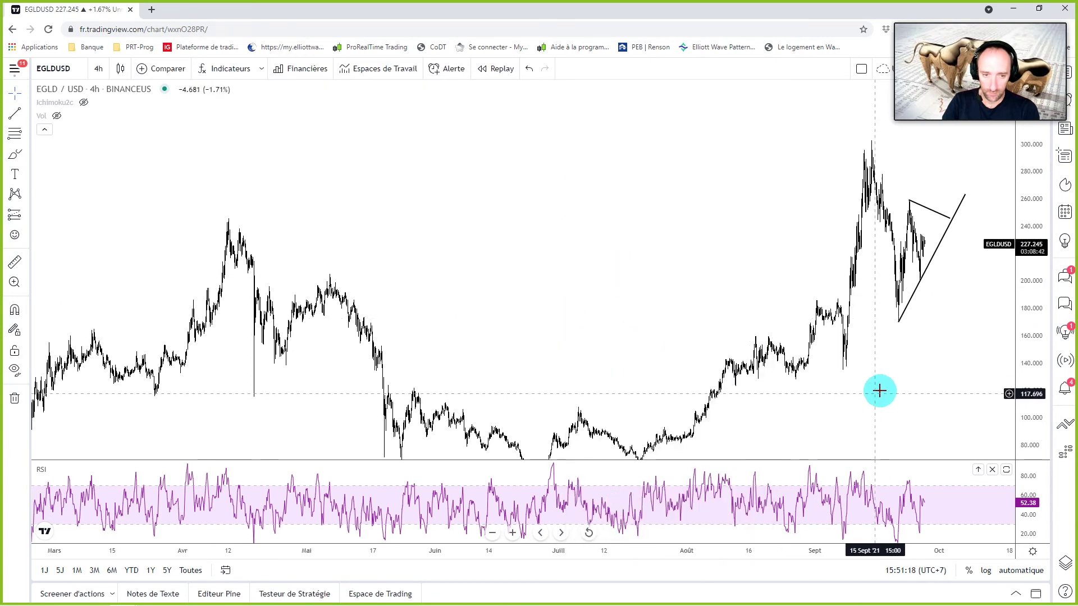
click(14, 93)
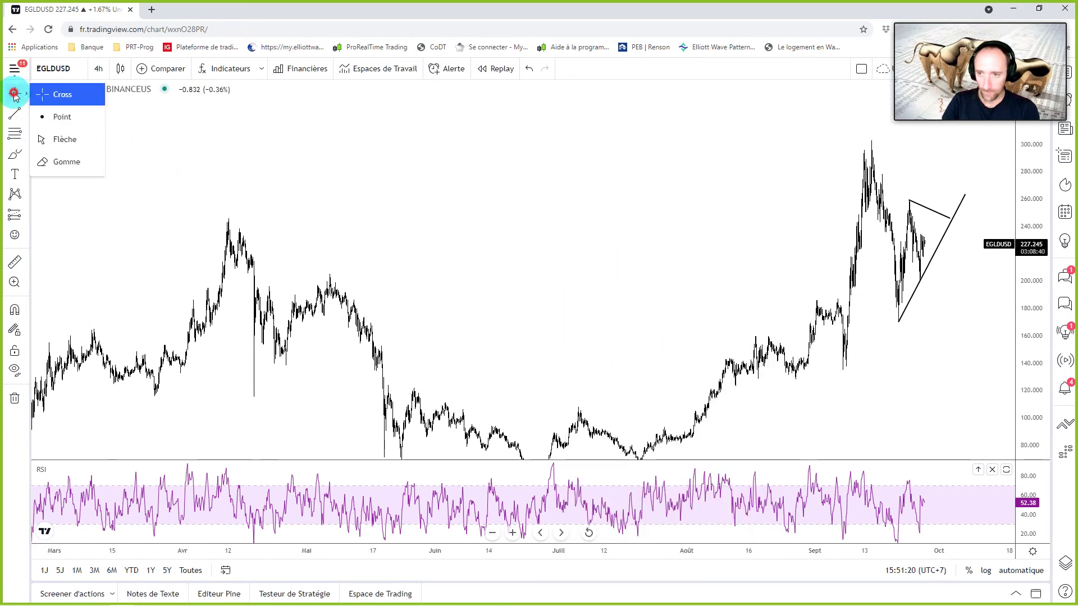
drag(522, 180, 351, 143)
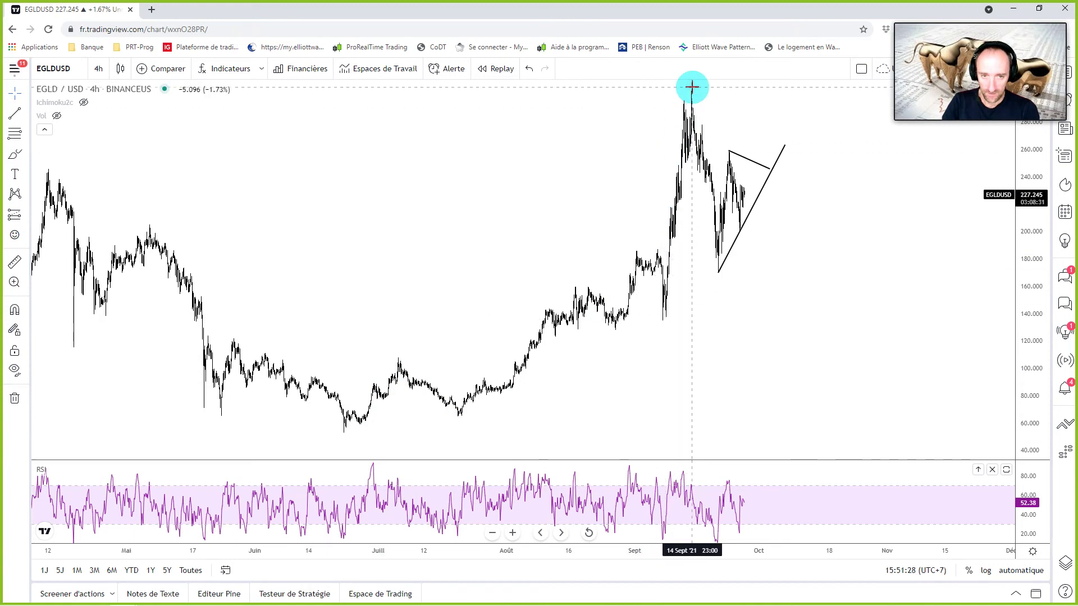
drag(1028, 161, 1016, 219)
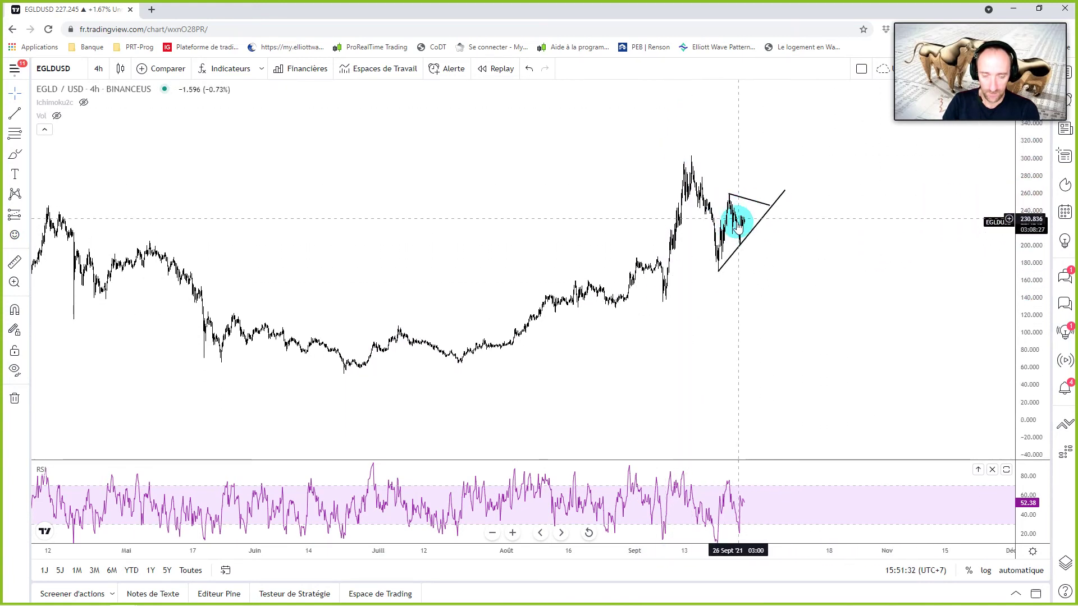
mouse_move(736, 163)
mouse_down()
mouse_move(694, 185)
mouse_move(691, 166)
mouse_up()
click(689, 232)
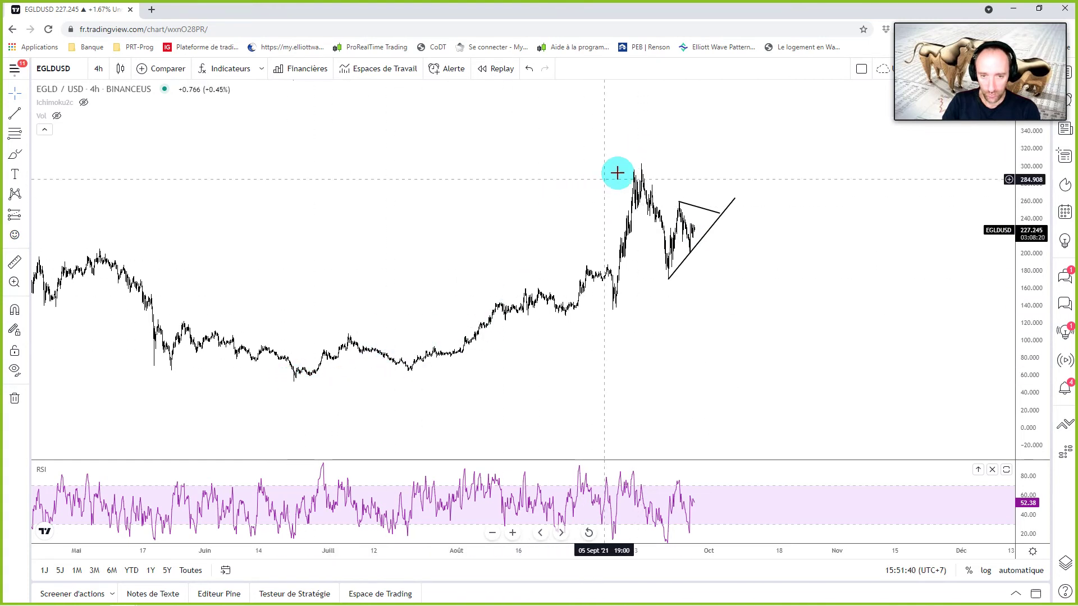
click(667, 274)
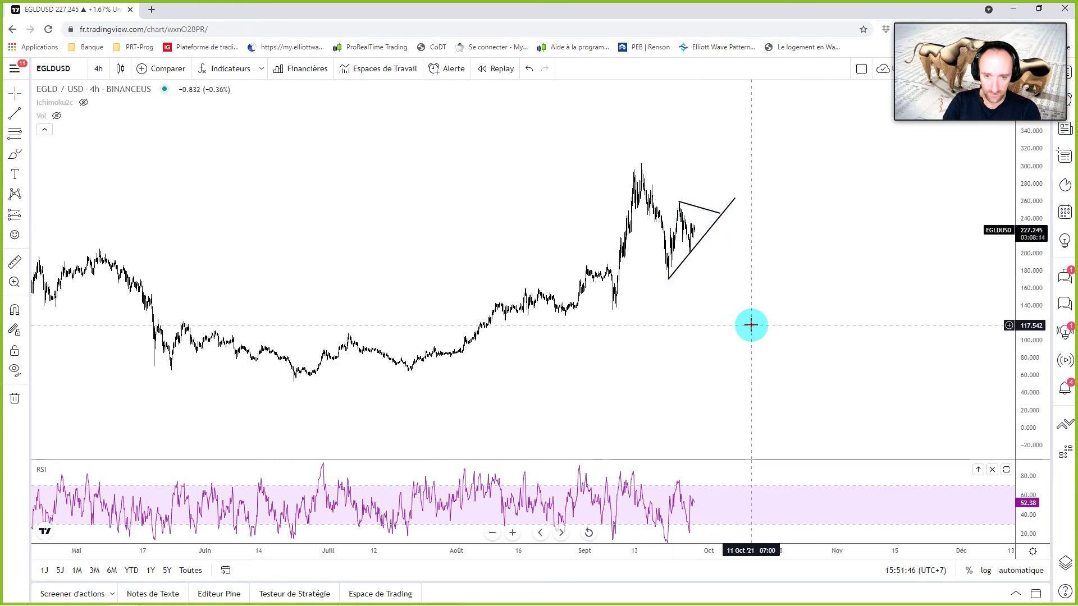
Step: Sketch blue brush projections from the triangle and the June low, deleting each one
click(14, 154)
mouse_move(689, 228)
mouse_down()
mouse_move(704, 231)
mouse_move(729, 272)
mouse_move(735, 307)
mouse_move(811, 91)
mouse_up()
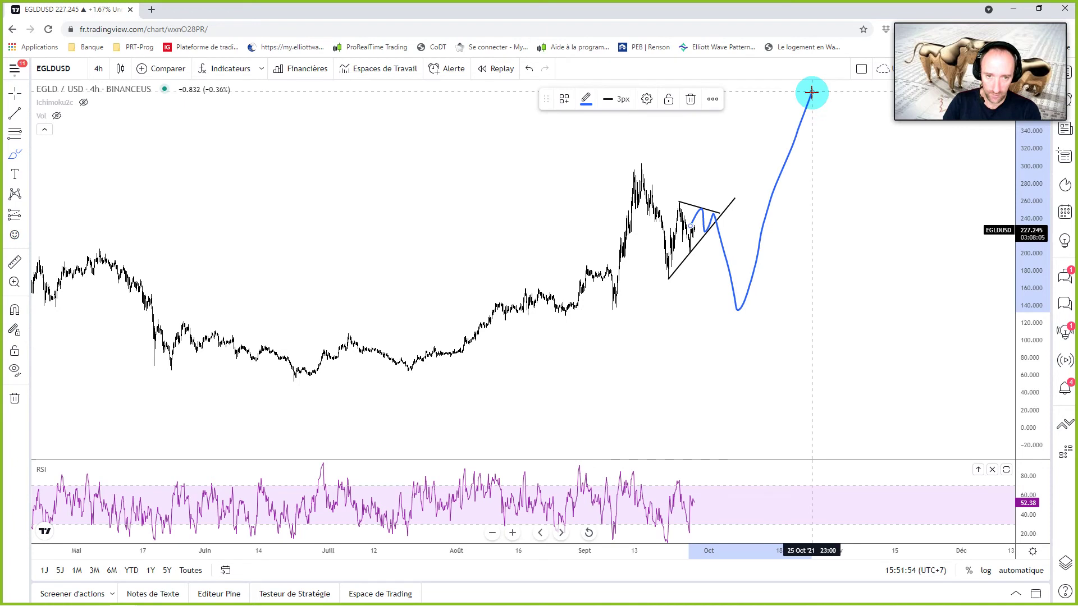
key(Delete)
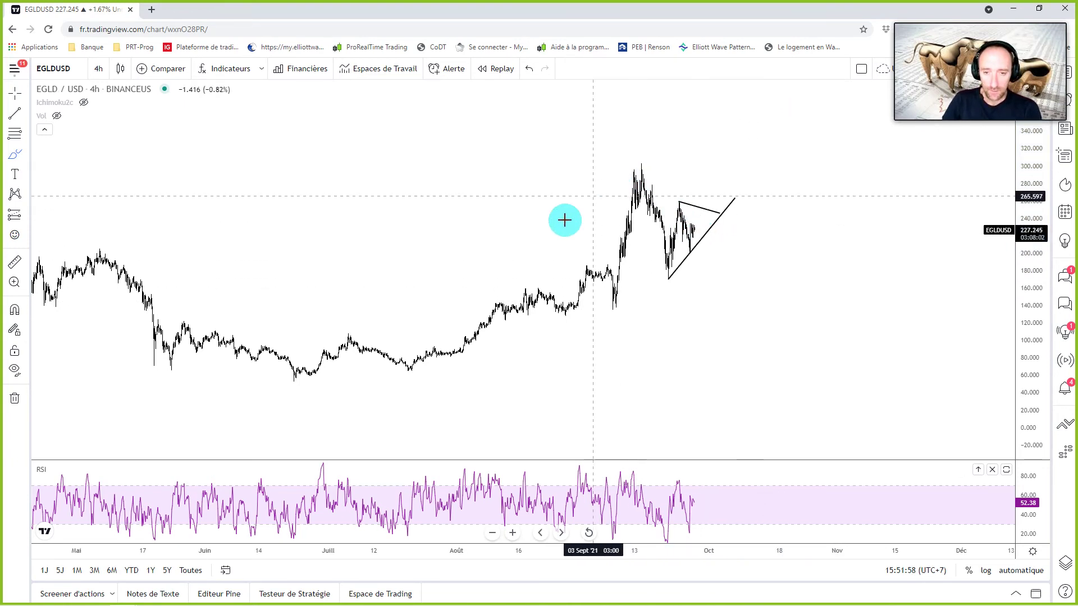
mouse_move(292, 382)
mouse_down()
mouse_move(348, 330)
mouse_move(361, 348)
mouse_move(413, 368)
mouse_move(502, 350)
mouse_move(647, 165)
mouse_move(665, 275)
mouse_move(689, 213)
mouse_move(694, 227)
mouse_move(712, 224)
mouse_move(736, 183)
mouse_move(763, 90)
mouse_up()
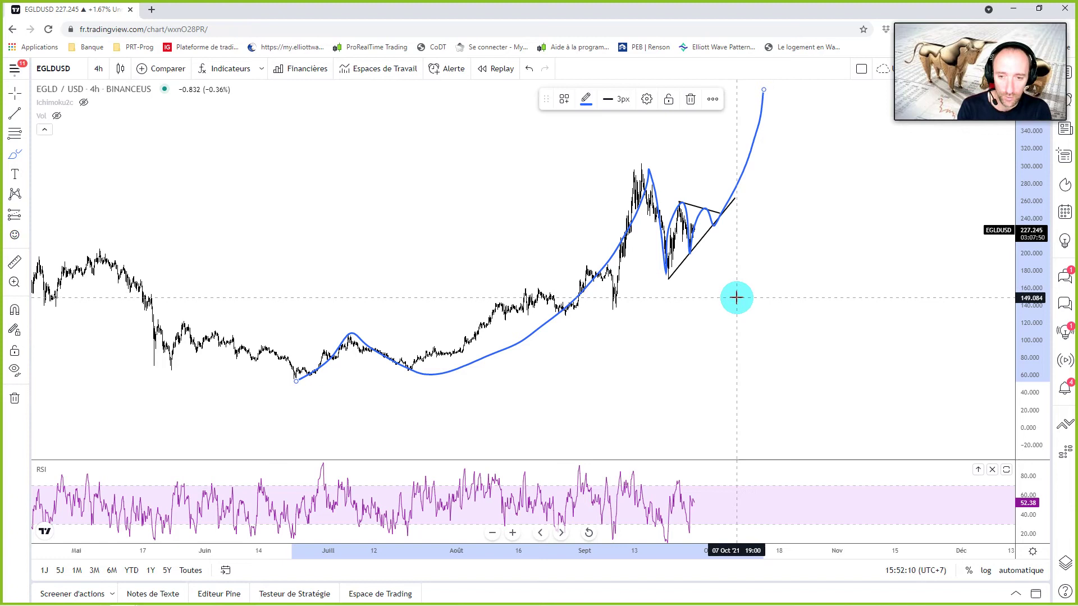
key(Delete)
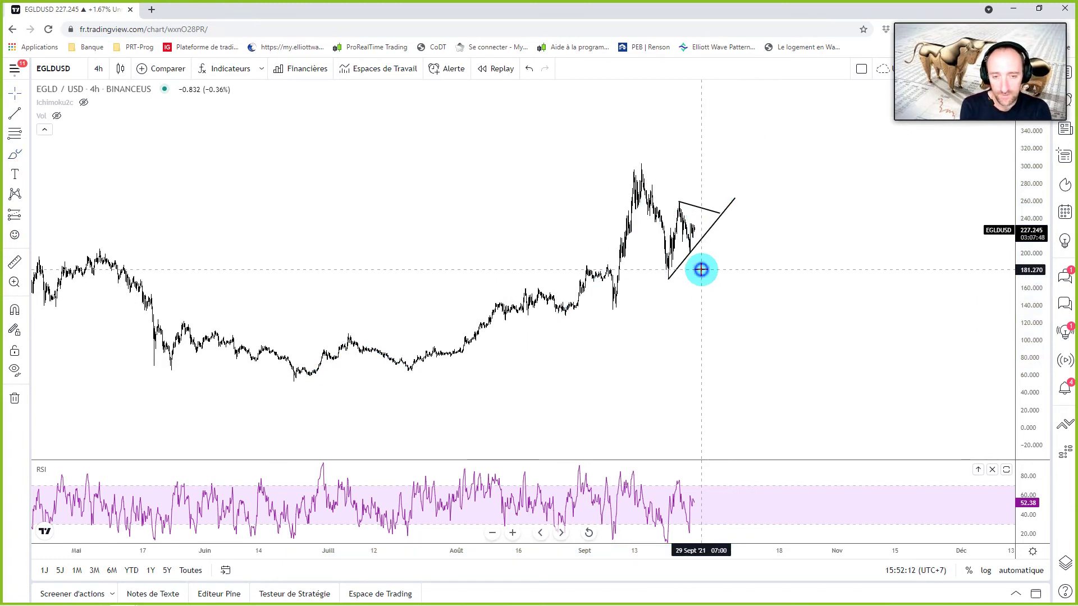
scroll(612, 214, up, 2)
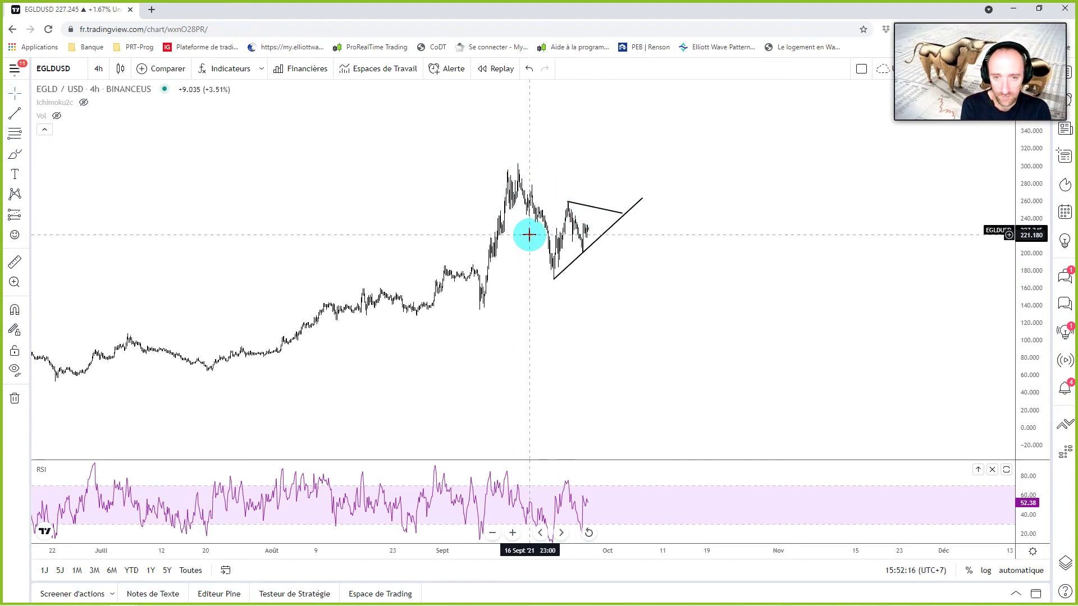
scroll(583, 230, down, 3)
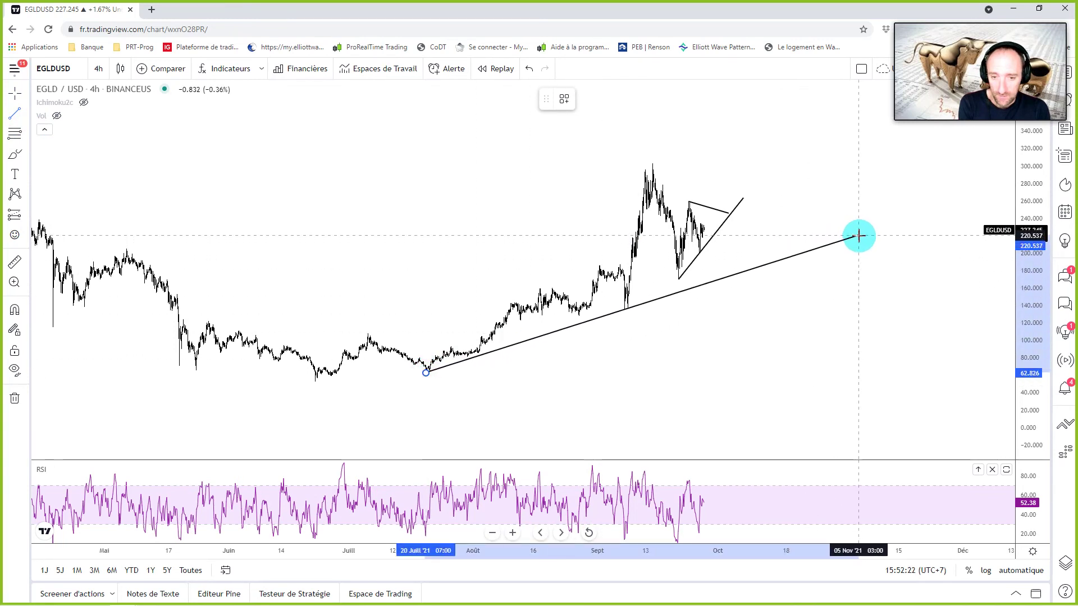
Step: Draw a support line from the 20 July low to about 252 in November, then frame the triangle
drag(426, 372, 943, 207)
click(819, 300)
scroll(724, 258, up, 2)
scroll(668, 233, up, 3)
drag(644, 234, 838, 260)
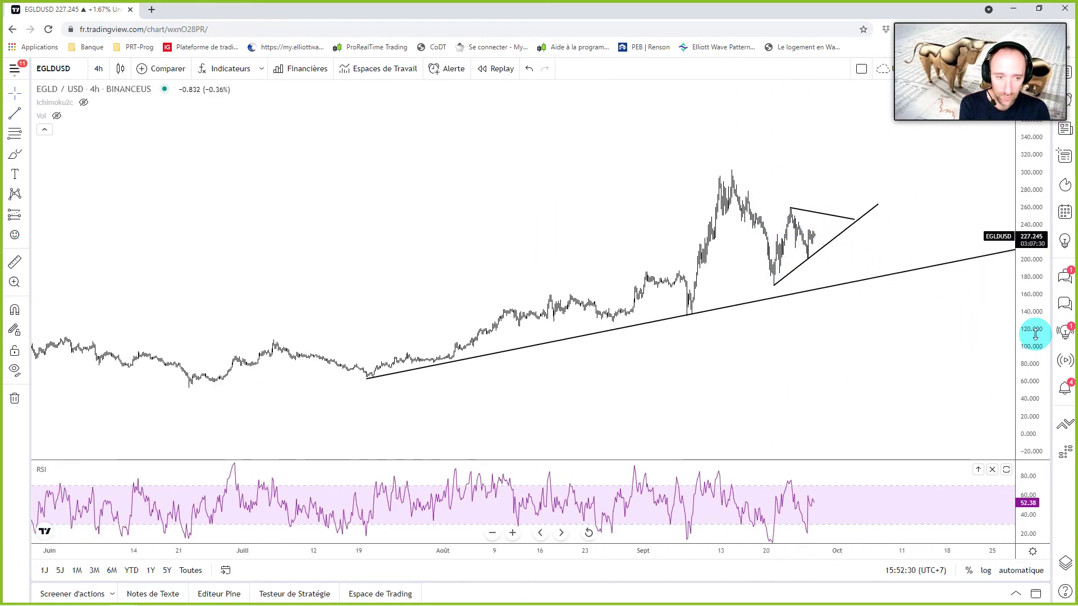
drag(982, 331, 967, 180)
click(846, 203)
scroll(846, 202, up, 2)
scroll(798, 211, up, 2)
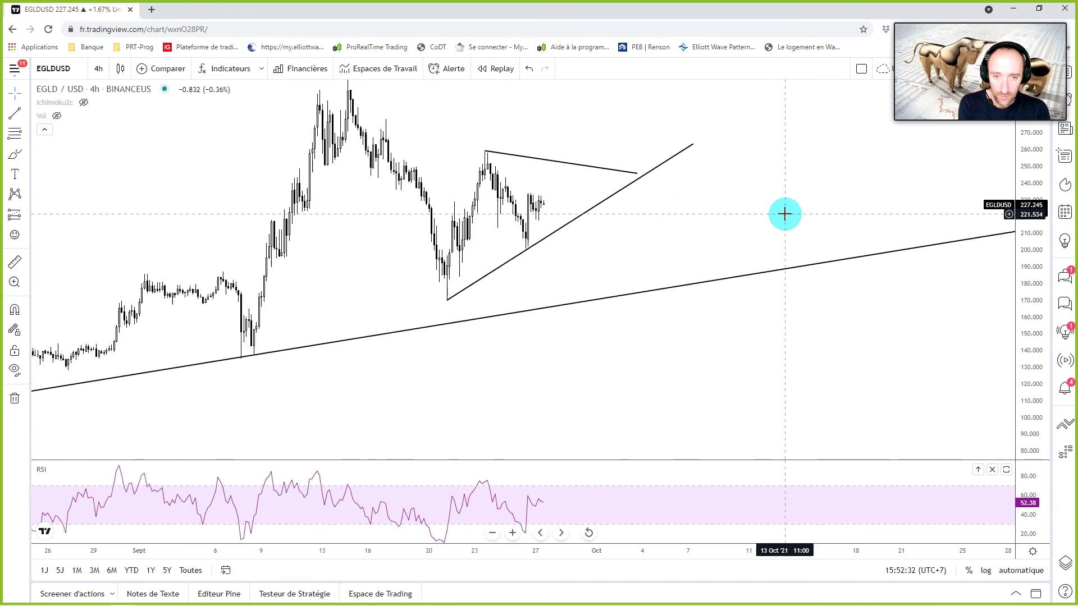
drag(773, 231, 837, 277)
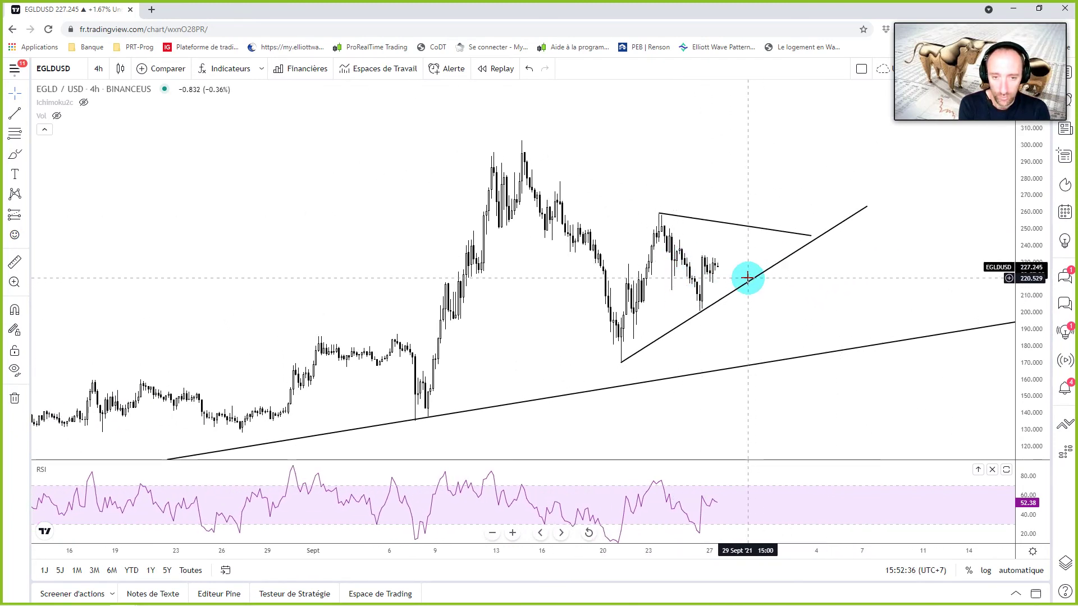
Step: Trace the drop from the September peak to the September low with blue brush strokes
click(16, 157)
drag(521, 145, 566, 186)
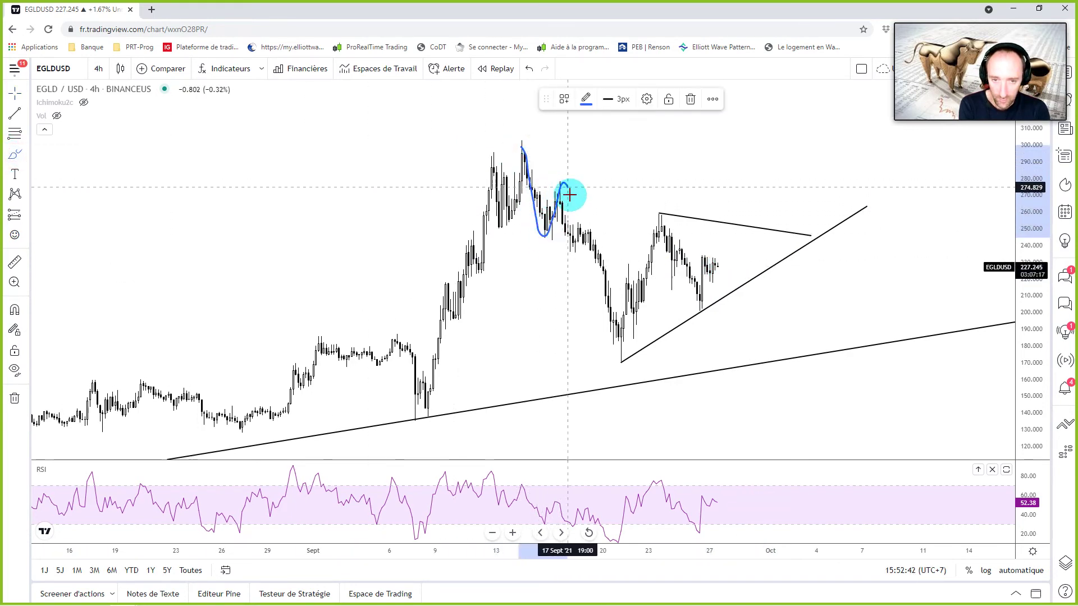
mouse_move(565, 186)
mouse_down()
mouse_move(621, 362)
mouse_move(621, 281)
mouse_move(625, 265)
mouse_move(635, 320)
mouse_move(658, 217)
mouse_move(668, 280)
mouse_move(682, 247)
mouse_move(701, 309)
mouse_move(698, 259)
mouse_up()
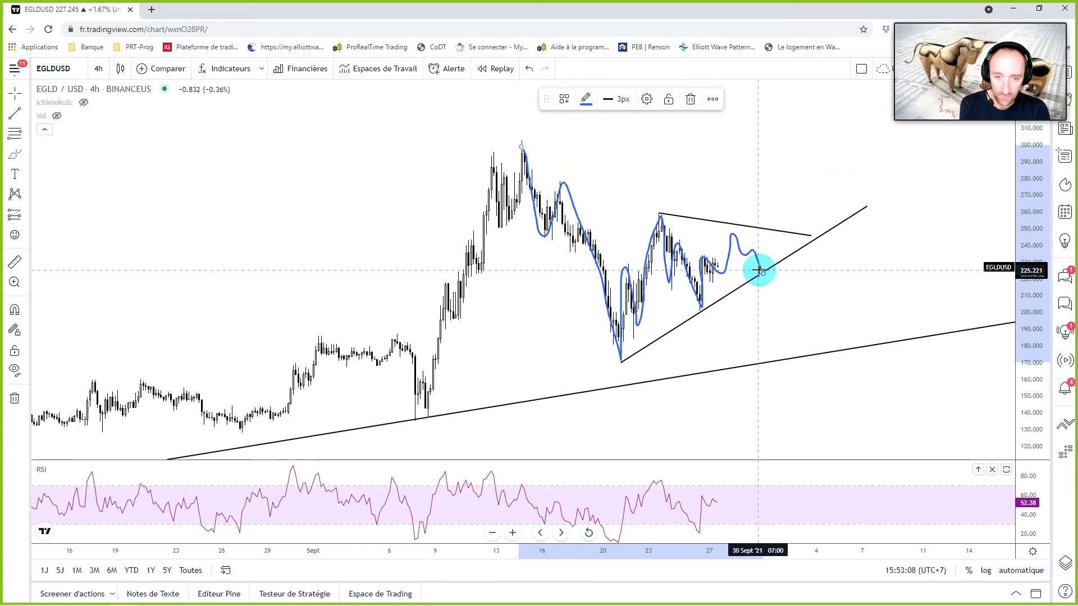
Step: Sketch blue breakout, retest and bearish paths out of the triangle apex
drag(765, 268, 796, 107)
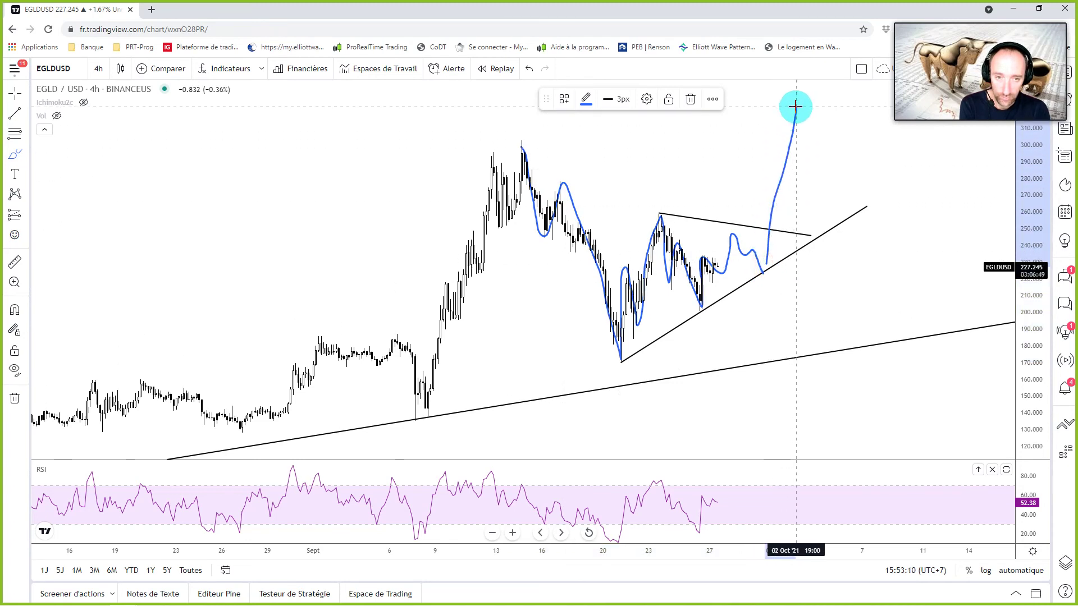
click(768, 269)
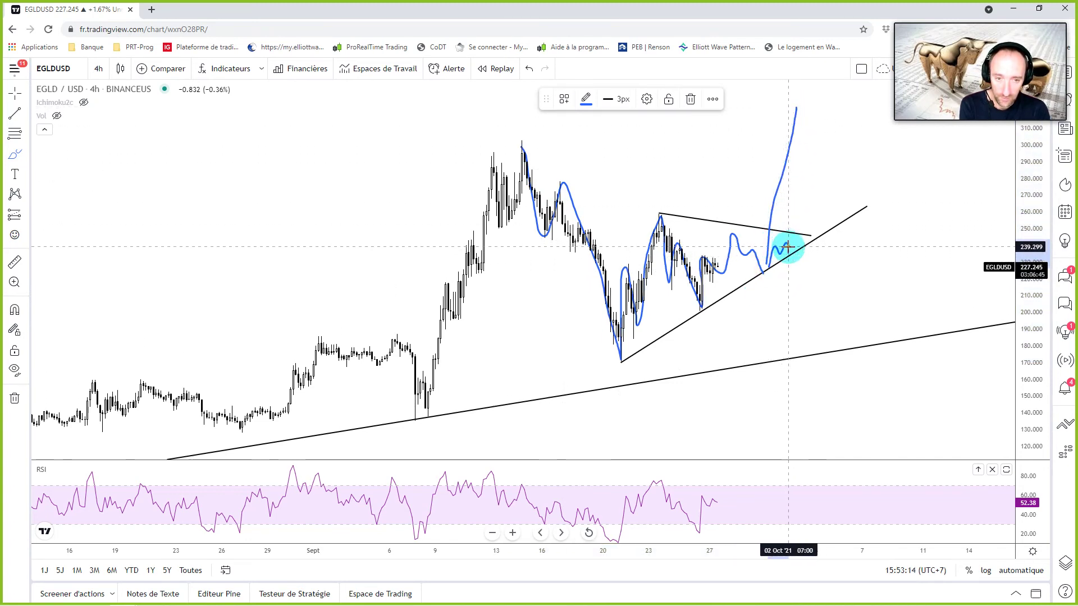
drag(788, 246, 830, 367)
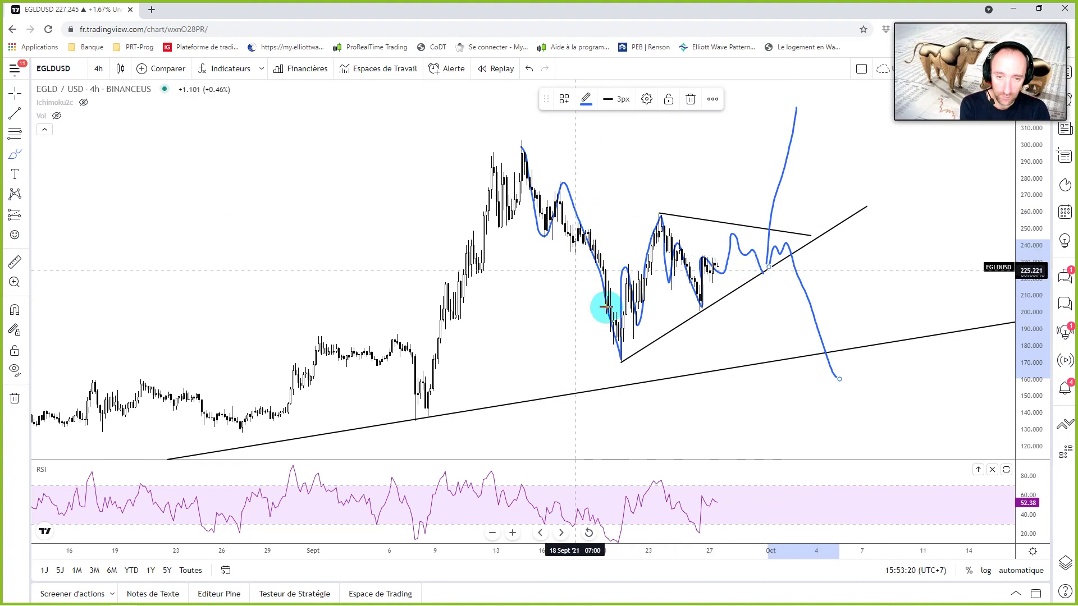
drag(840, 379, 916, 155)
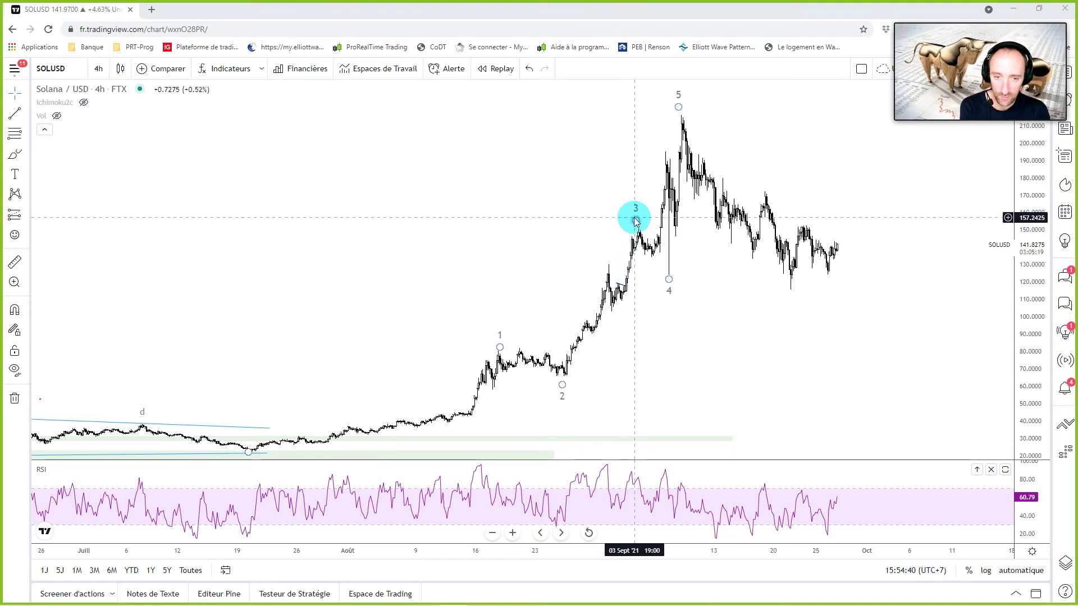
Step: Nudge the wave 3 point and place the wave 5 point on the peak of the Elliott count
drag(635, 221, 637, 225)
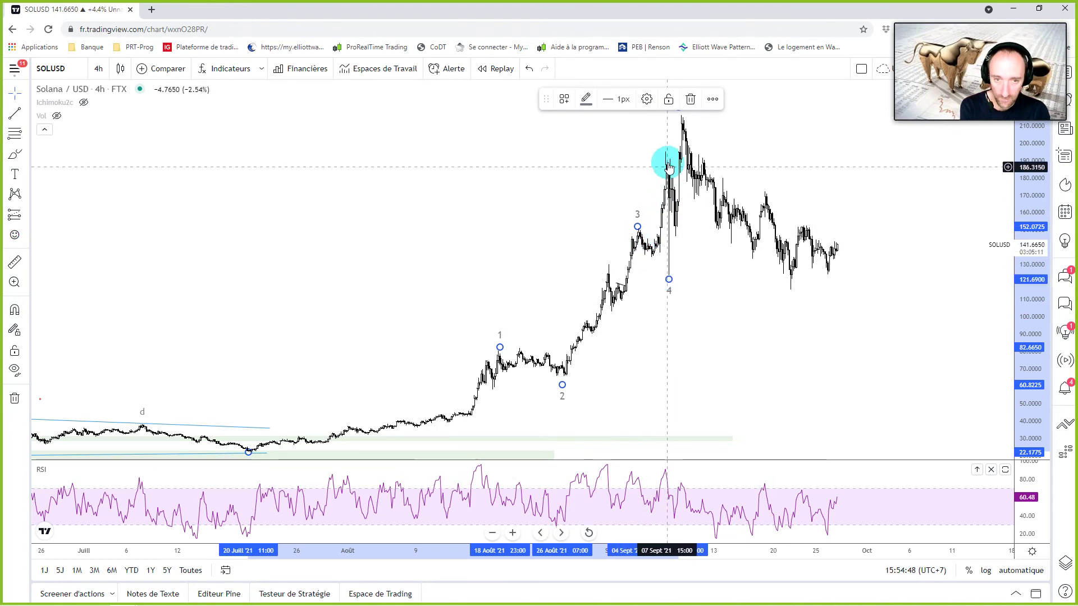
scroll(672, 223, up, 2)
scroll(672, 223, up, 1)
drag(525, 266, 637, 277)
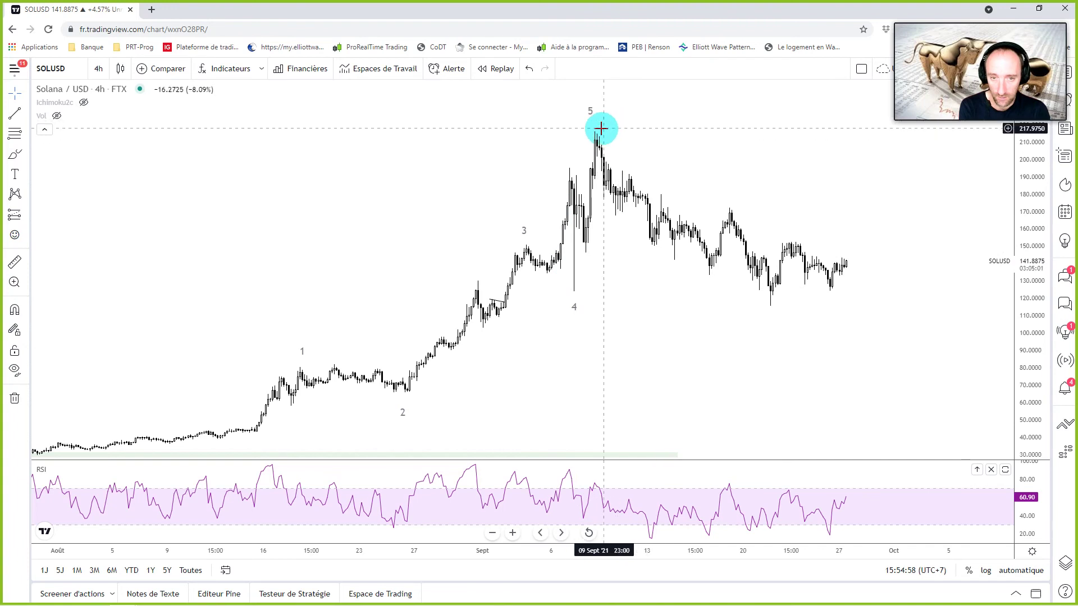
drag(591, 122, 596, 127)
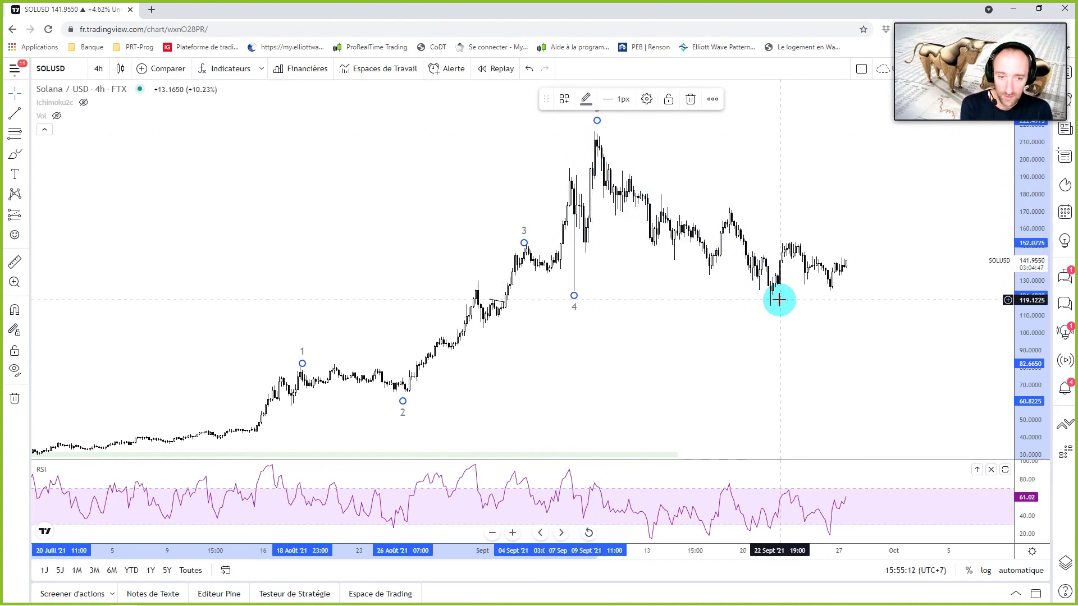
scroll(727, 243, down, 3)
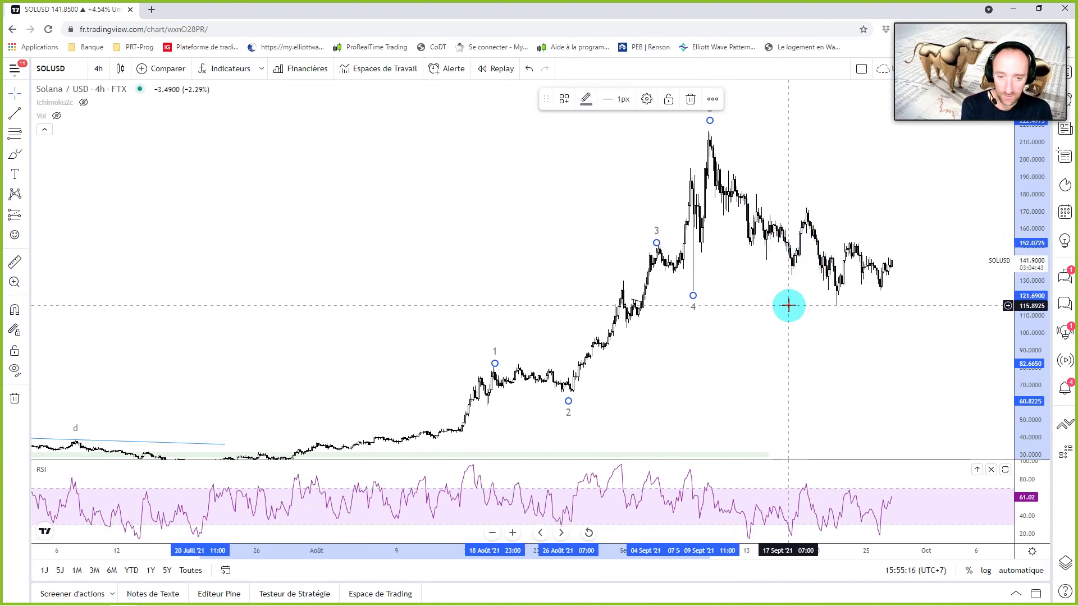
drag(788, 306, 615, 308)
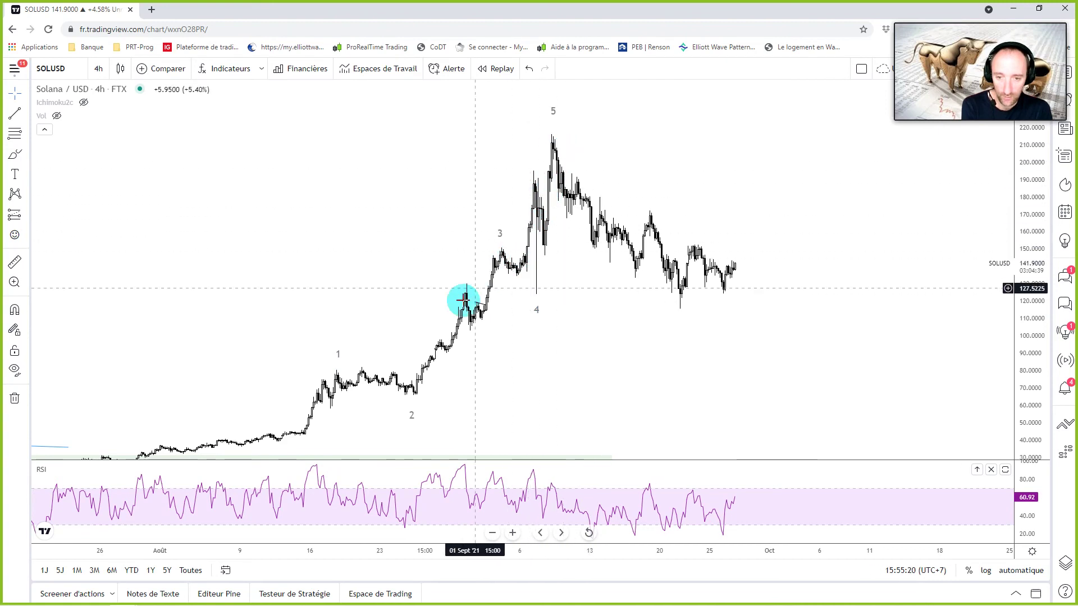
Step: Review the Elliott wave drawing and reframe the SOLUSD chart with a stretched price scale
click(554, 125)
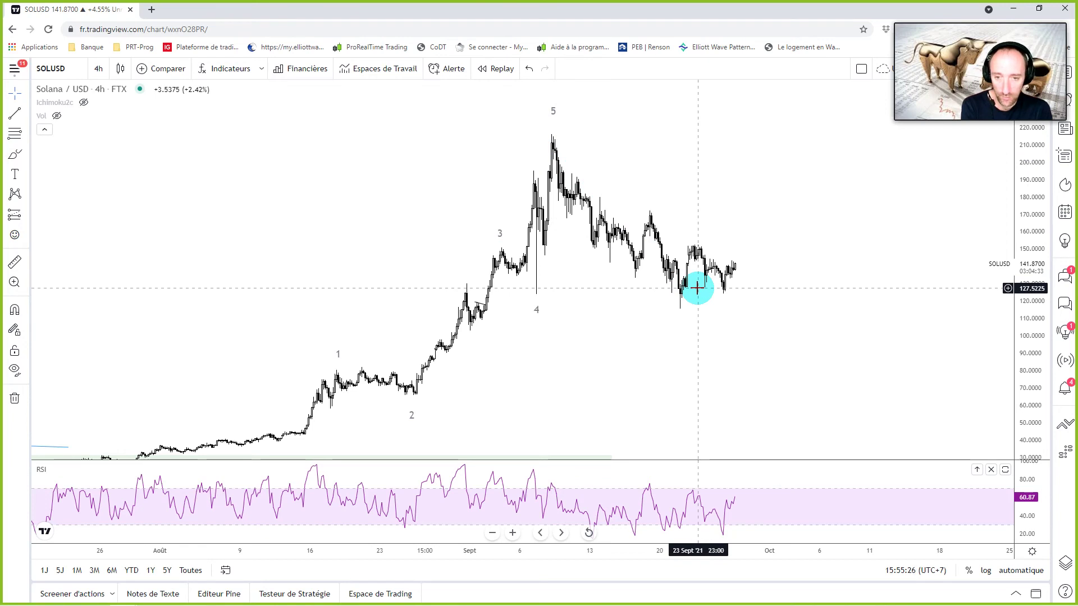
click(500, 245)
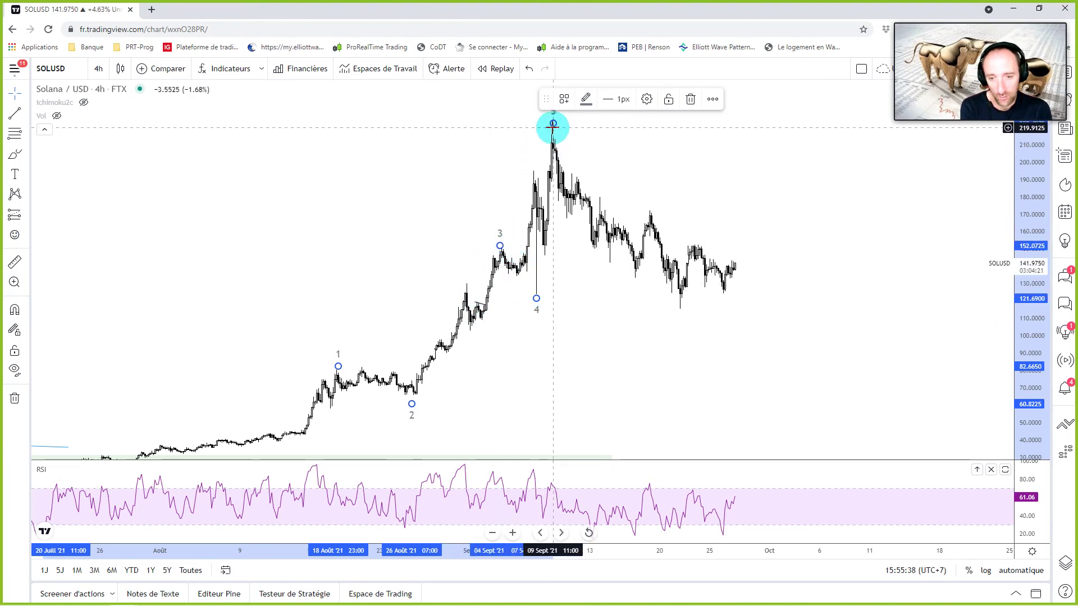
click(582, 280)
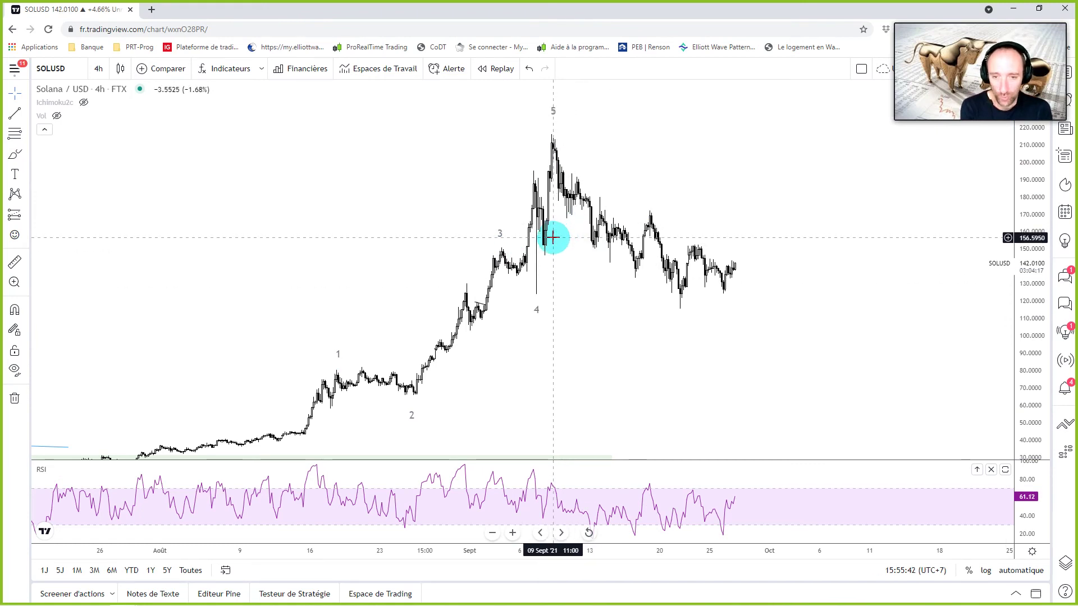
scroll(550, 238, up, 1)
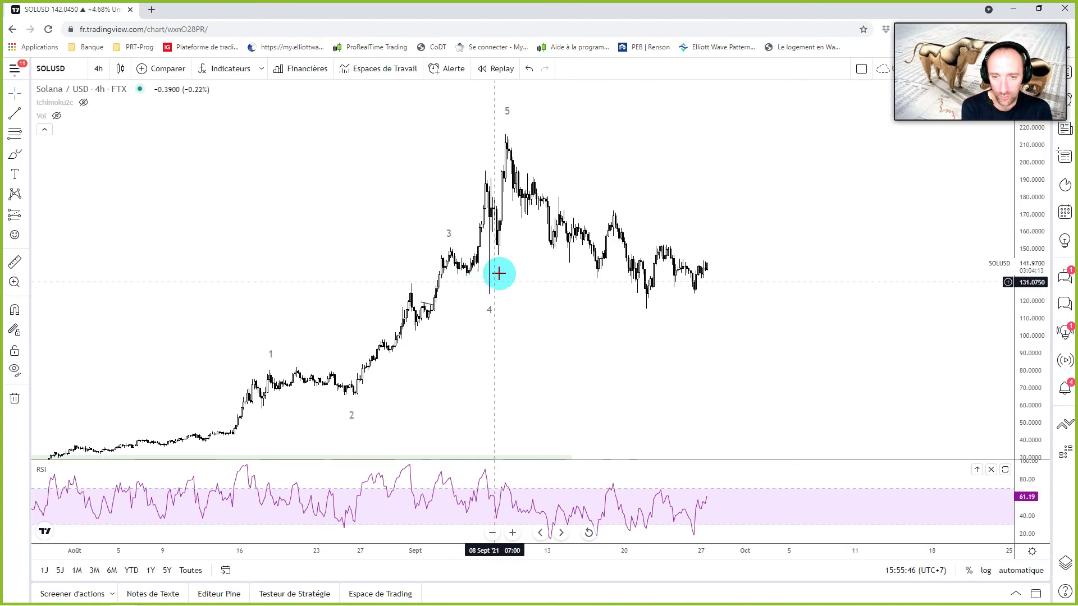
click(508, 122)
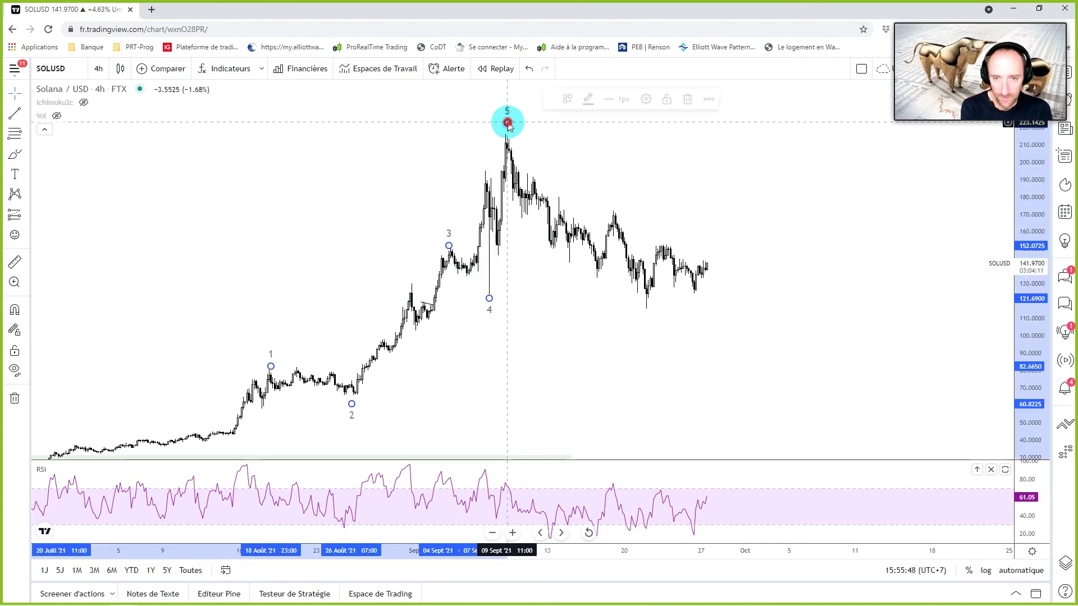
click(585, 231)
mouse_move(774, 225)
mouse_down()
mouse_move(630, 198)
mouse_move(841, 236)
mouse_up()
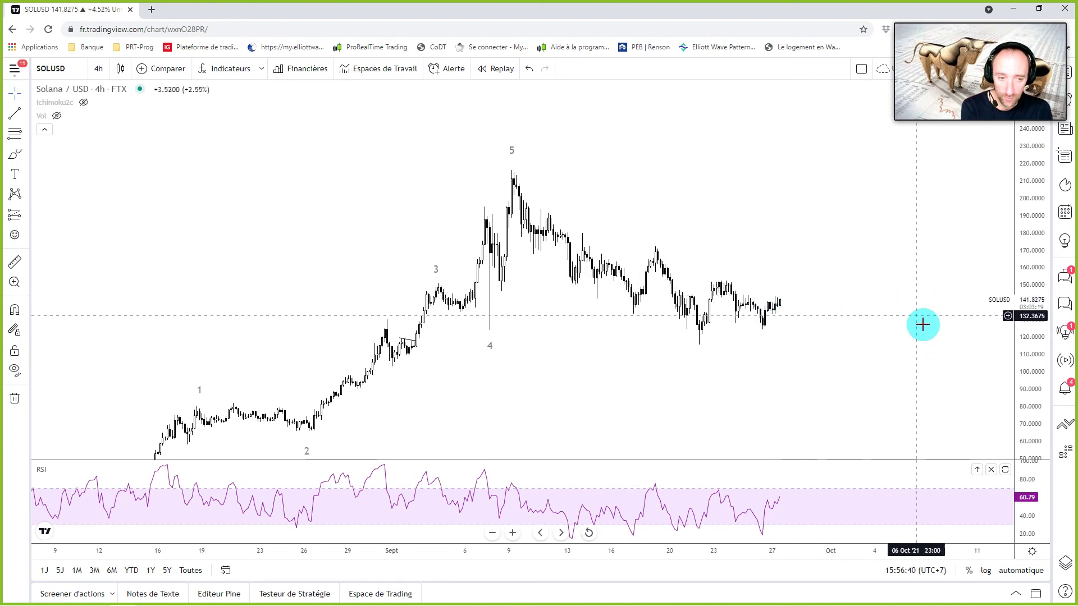
drag(1020, 291, 1019, 133)
scroll(820, 298, up, 2)
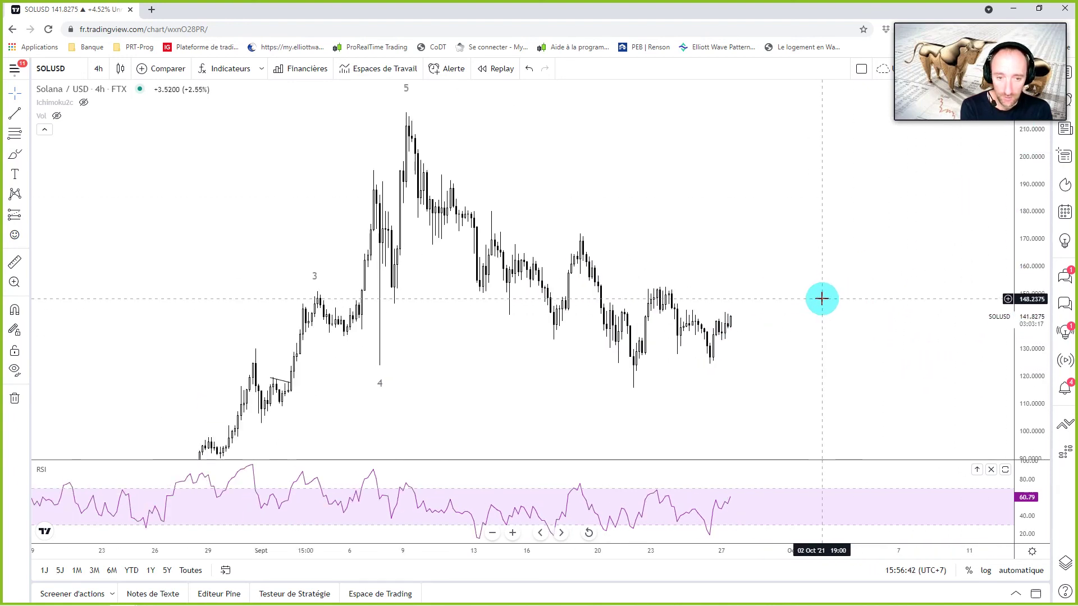
scroll(817, 302, up, 1)
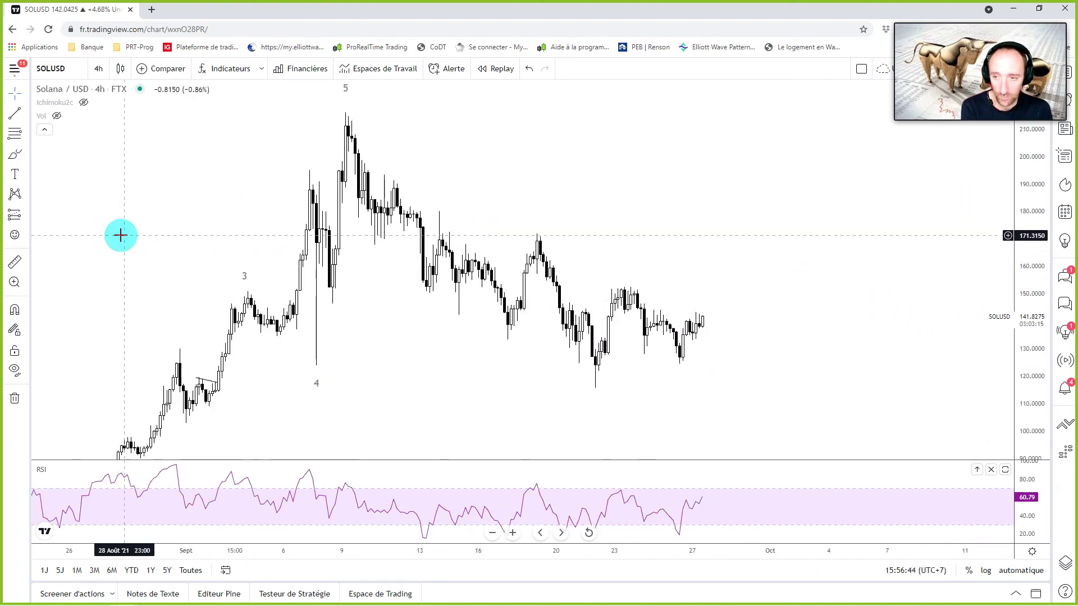
Step: Switch the chart to 1-hour candles and frame the late-September price action
click(100, 68)
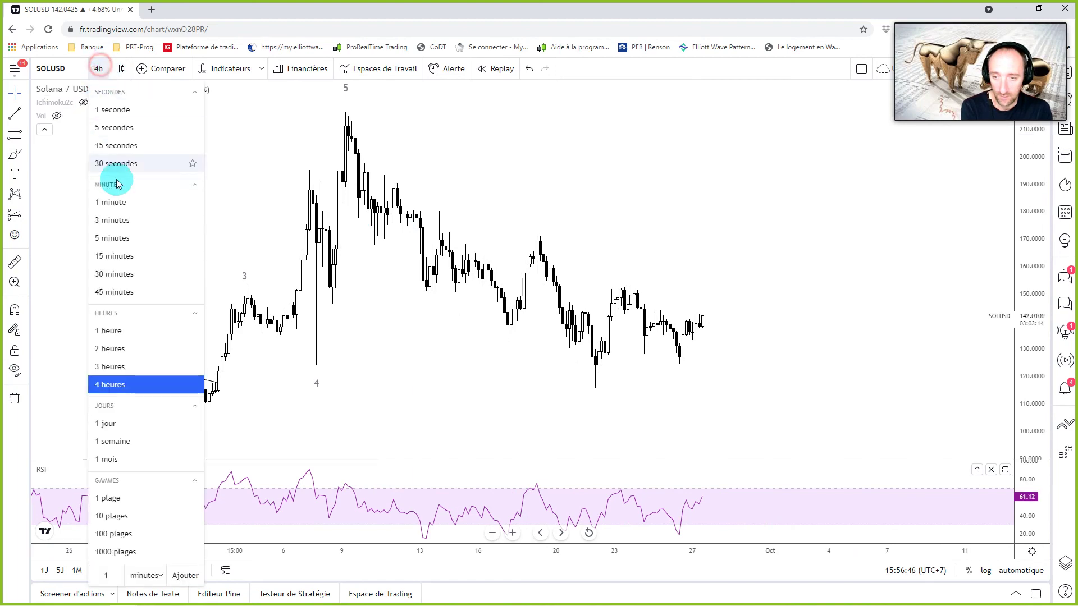
click(107, 324)
scroll(733, 271, down, 2)
scroll(748, 262, down, 2)
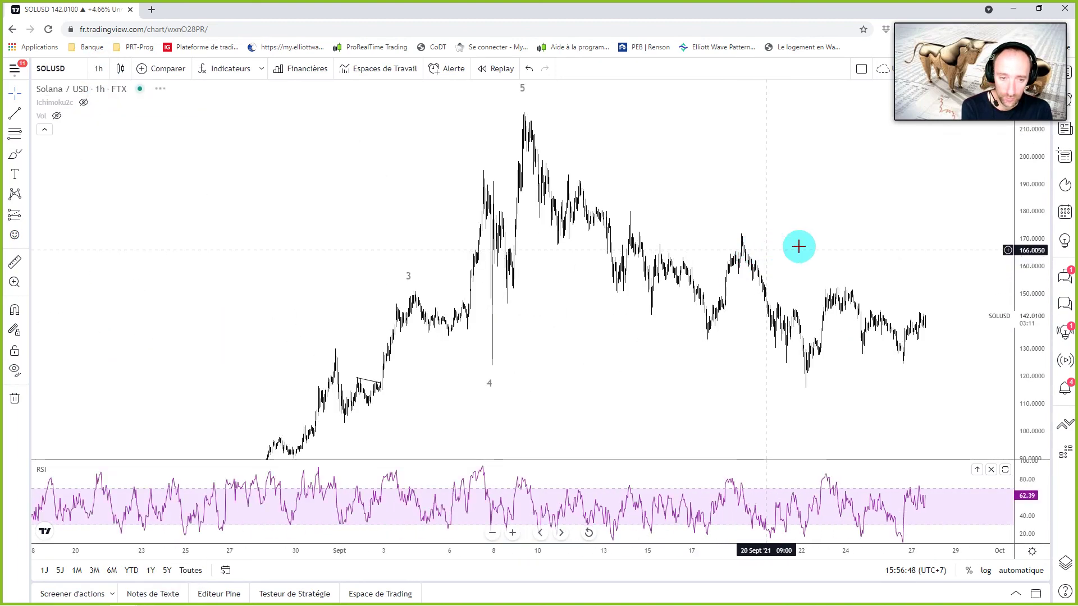
drag(953, 262, 884, 261)
scroll(885, 262, up, 2)
scroll(884, 261, up, 2)
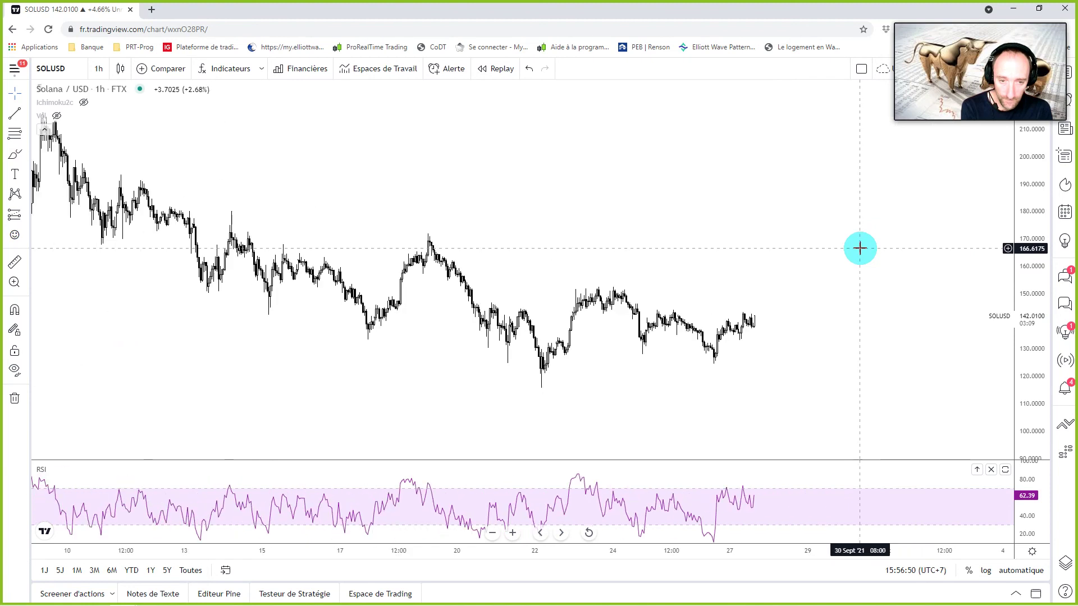
mouse_move(1027, 279)
mouse_down()
mouse_move(1023, 230)
mouse_move(958, 185)
mouse_up()
scroll(787, 325, up, 2)
drag(712, 371, 911, 331)
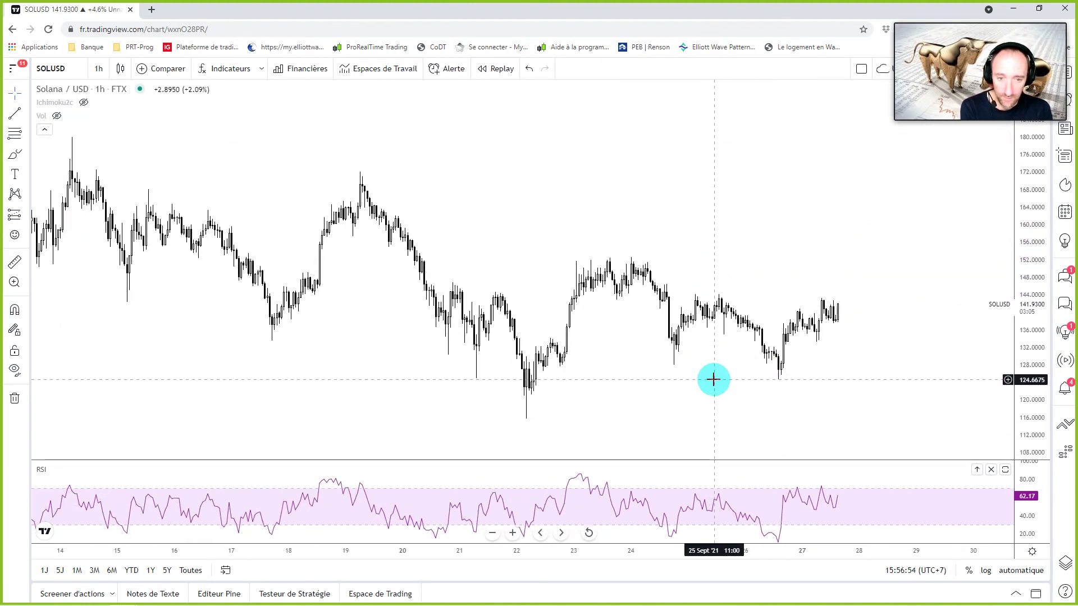
drag(712, 378, 703, 390)
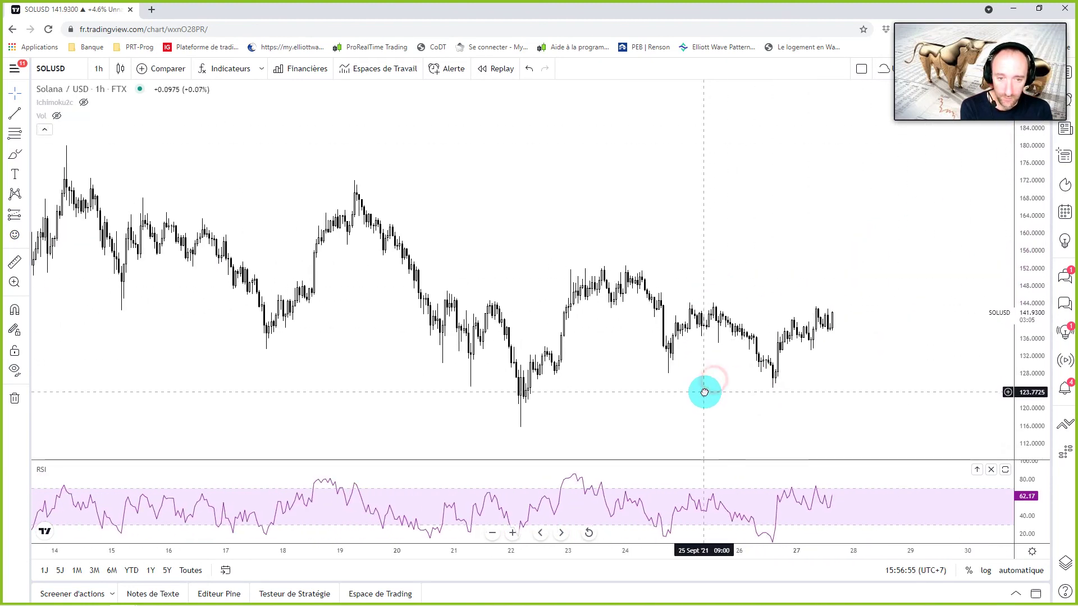
Step: Draw falling wedge lines from the 24 Sept high and 25 Sept low, plus a rising breakout line
click(16, 115)
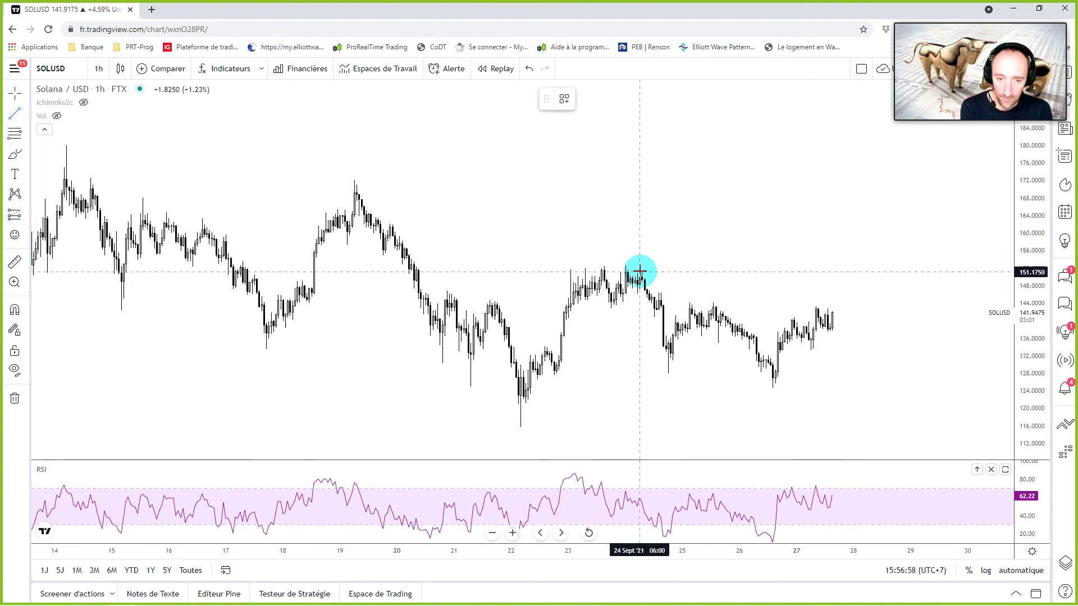
drag(640, 269, 876, 377)
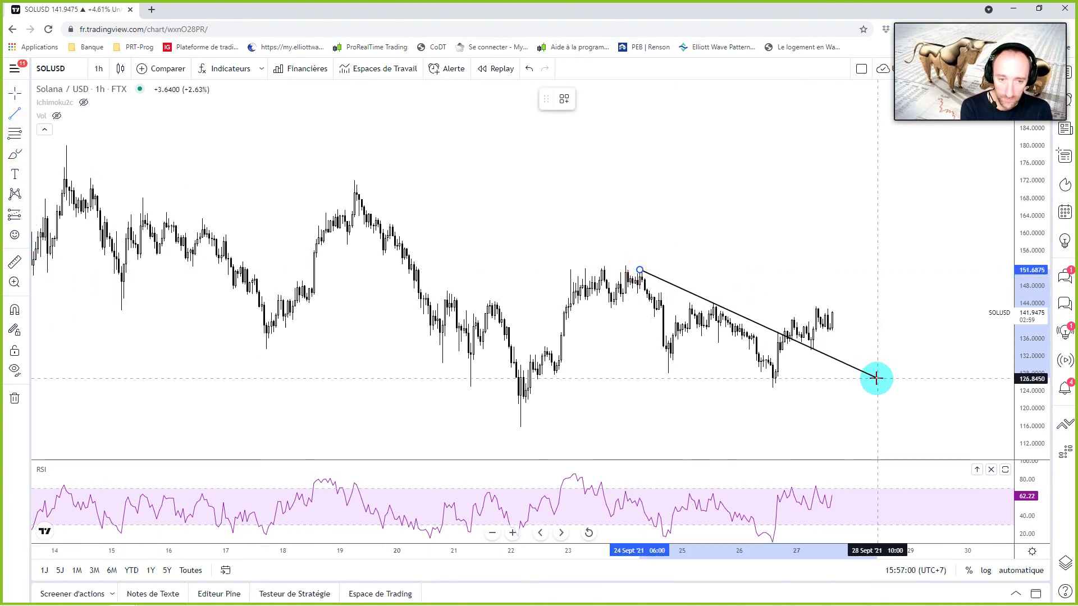
click(671, 380)
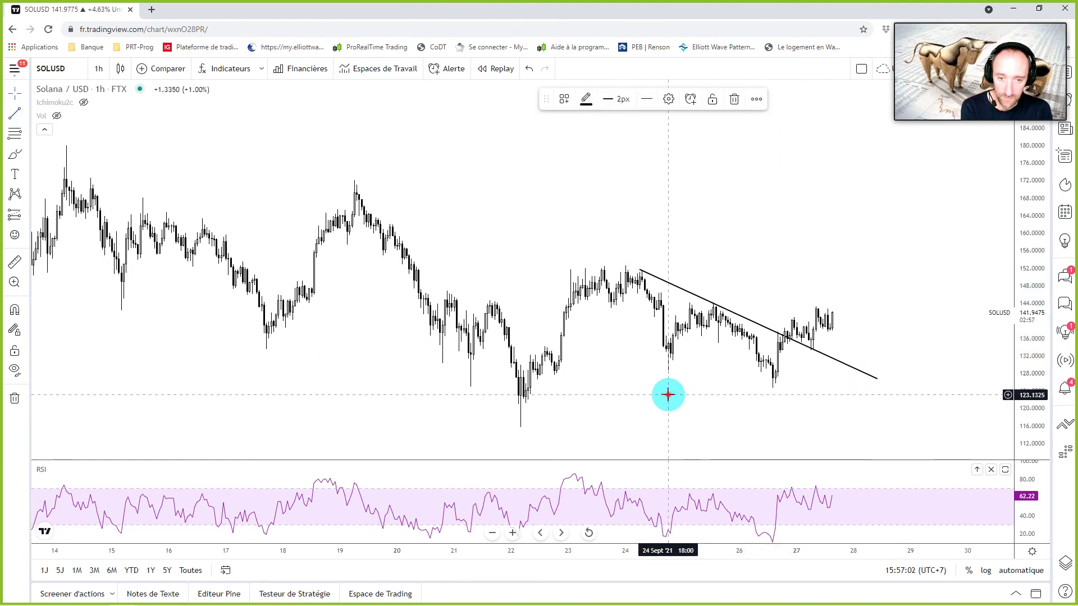
click(15, 118)
drag(668, 372, 876, 403)
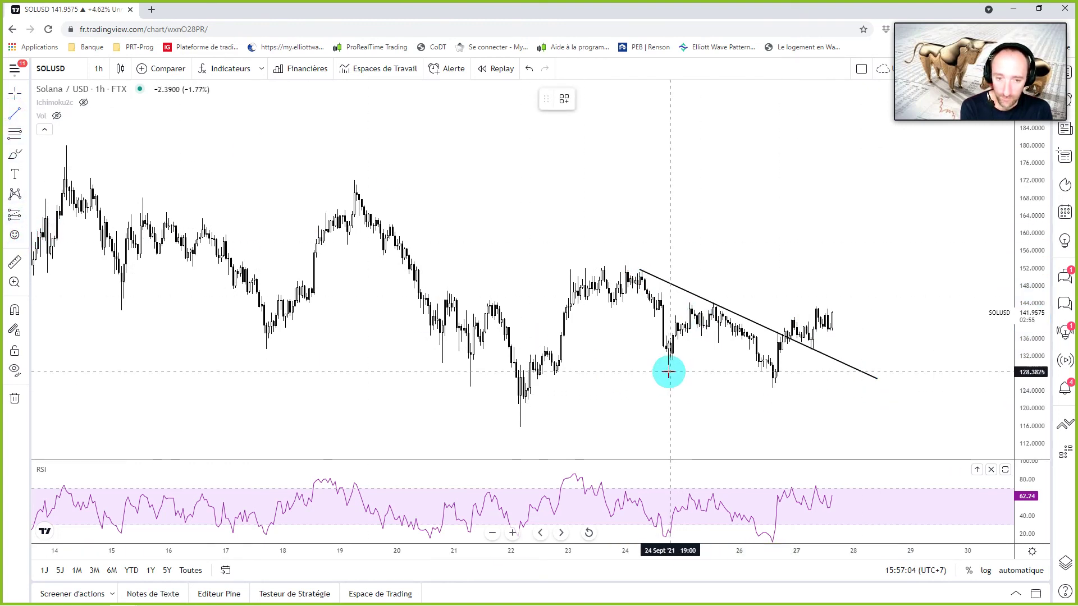
click(876, 402)
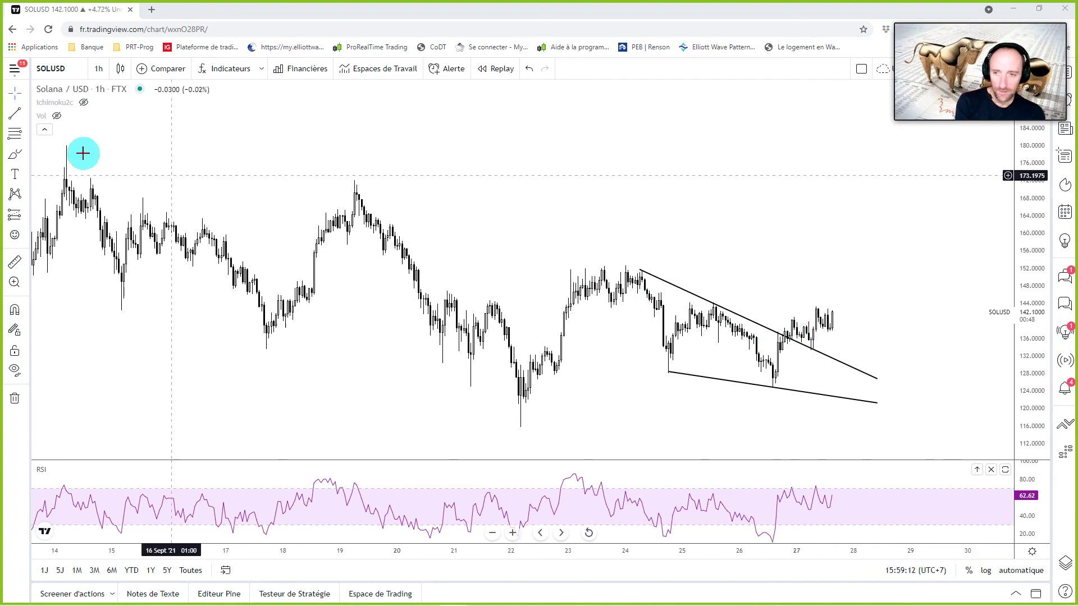
click(20, 116)
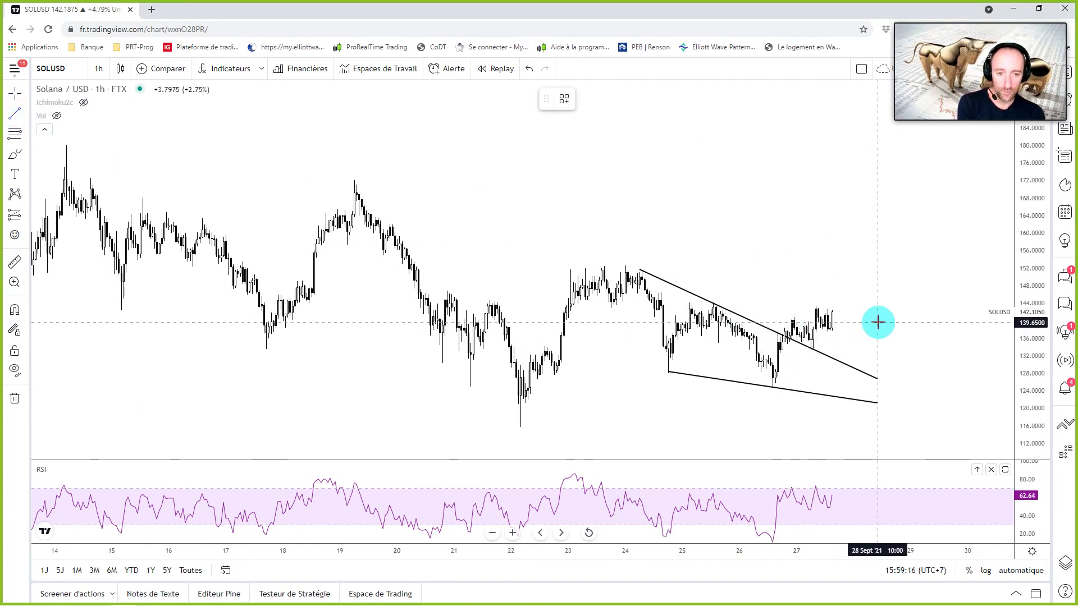
drag(790, 319, 867, 285)
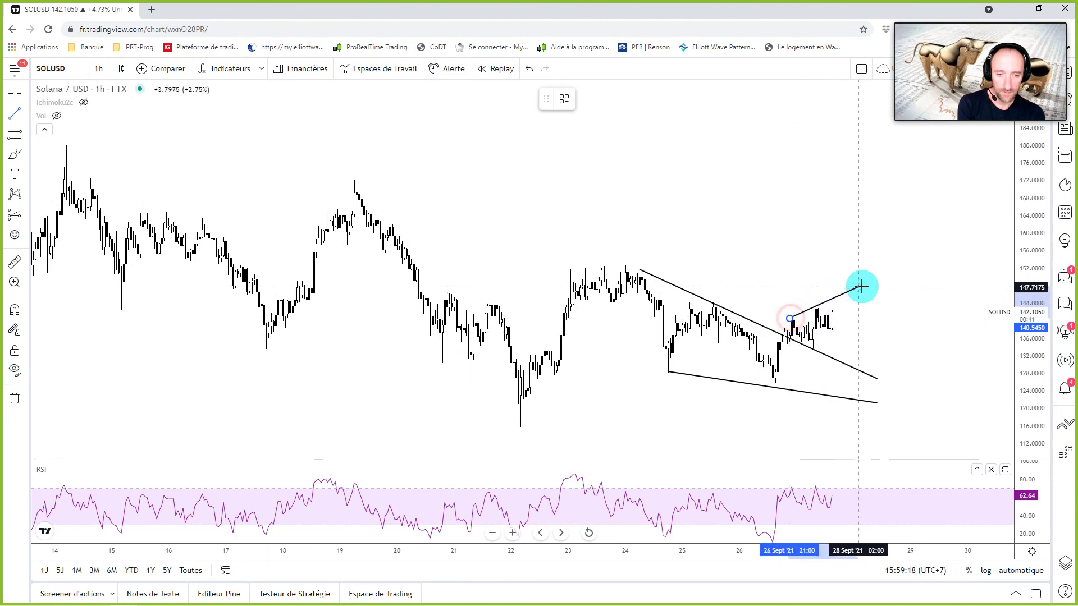
Step: Draw a second, steeper rising line under the recent candles and begin a blue brush curve after the last candle
click(14, 112)
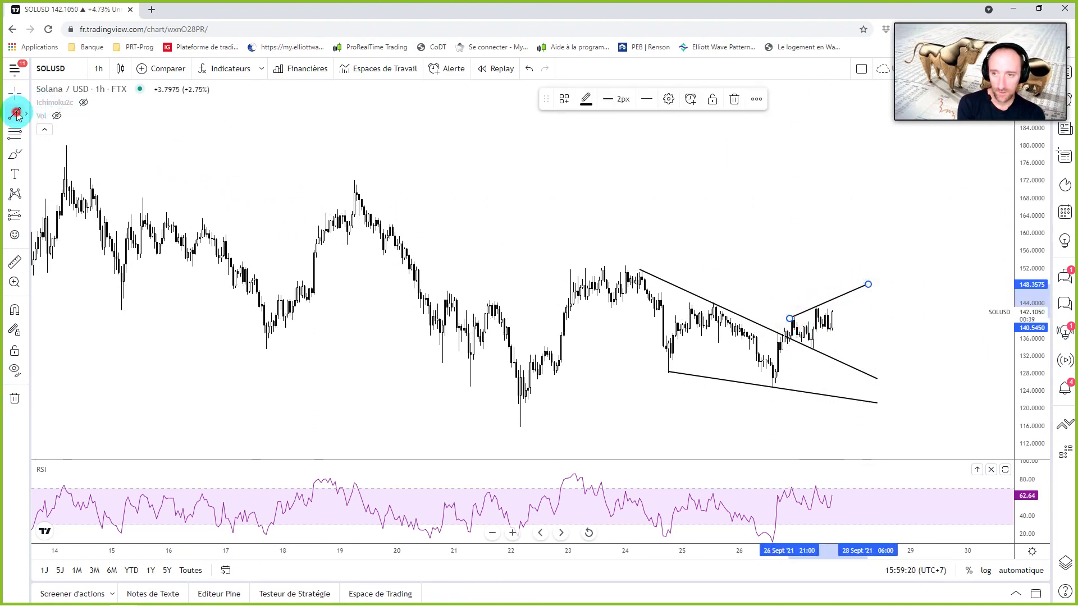
drag(813, 349, 867, 297)
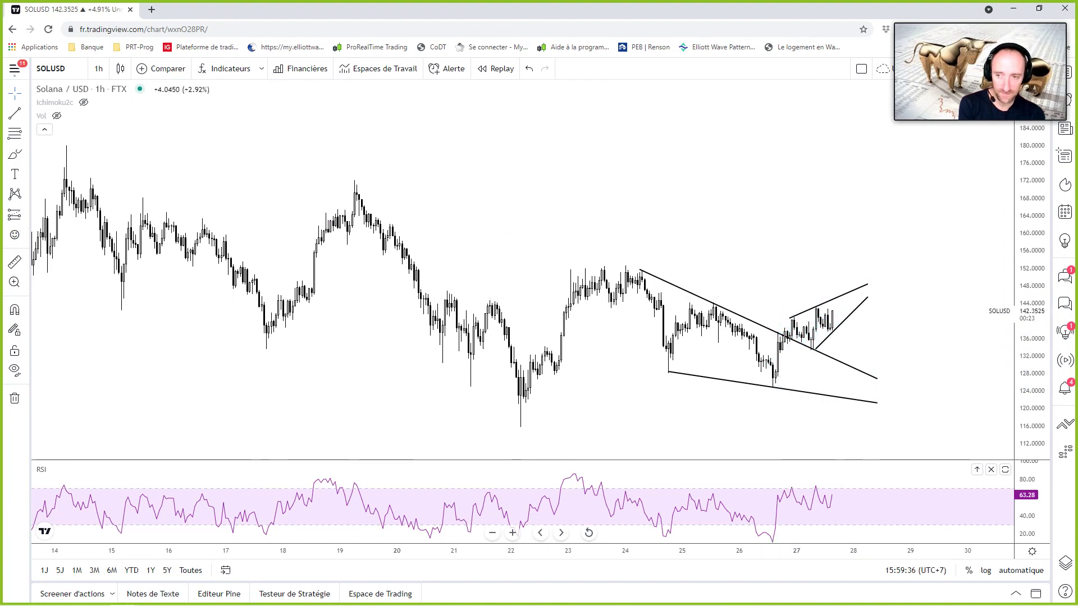
click(12, 153)
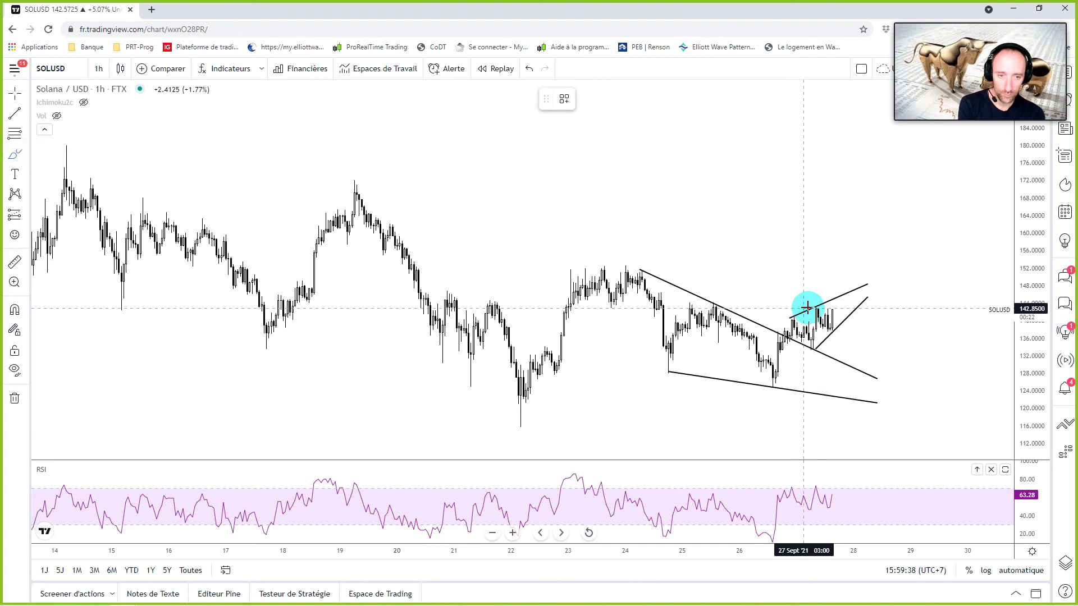
mouse_move(834, 308)
mouse_down()
mouse_move(835, 300)
mouse_move(866, 352)
mouse_up()
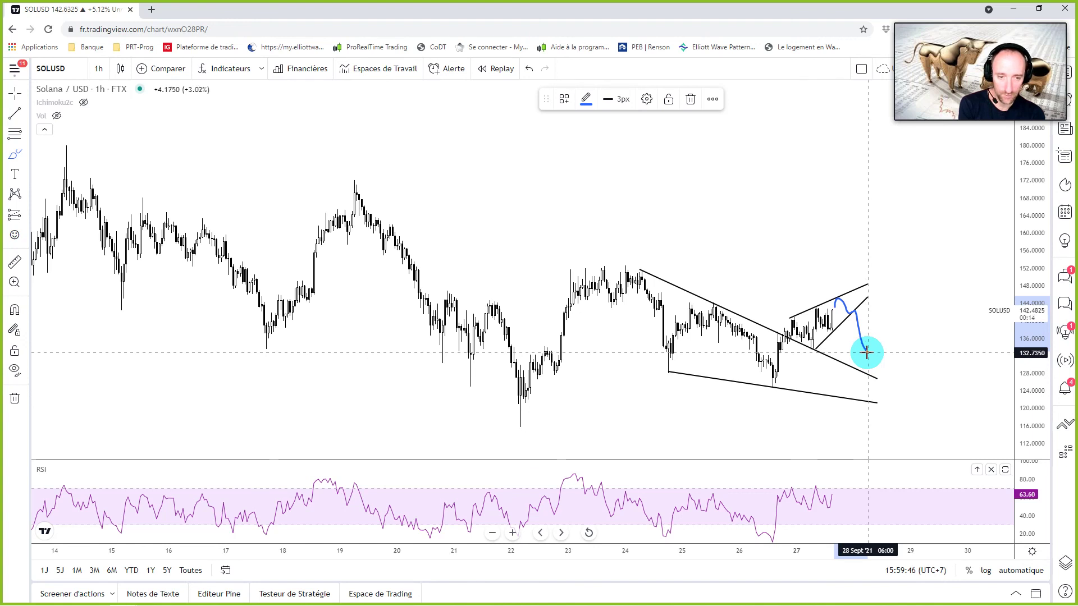
Step: Extend the blue projection down to about 132, then sharply up toward 178
mouse_move(866, 352)
mouse_down()
mouse_move(878, 344)
mouse_move(925, 154)
mouse_up()
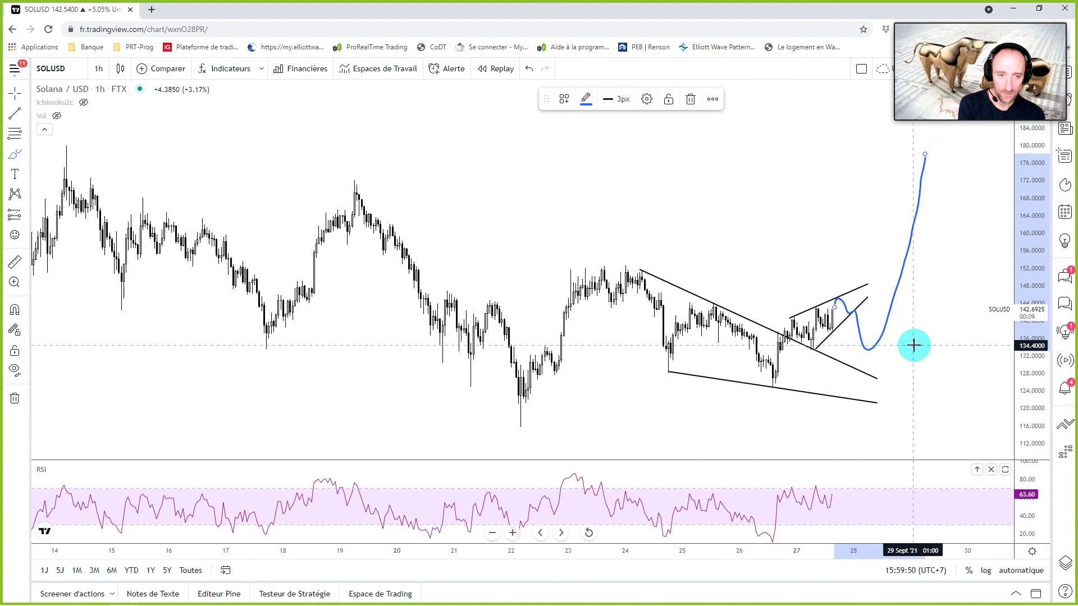
click(14, 92)
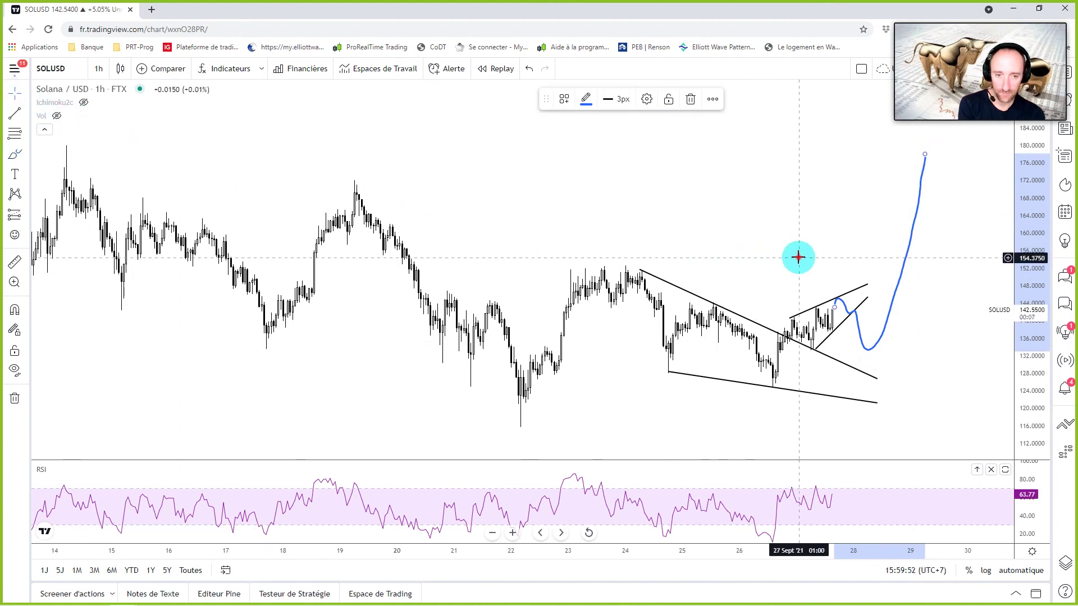
click(814, 273)
Step: Zoom out and compress the price scale to bring early September into view
scroll(820, 278, down, 2)
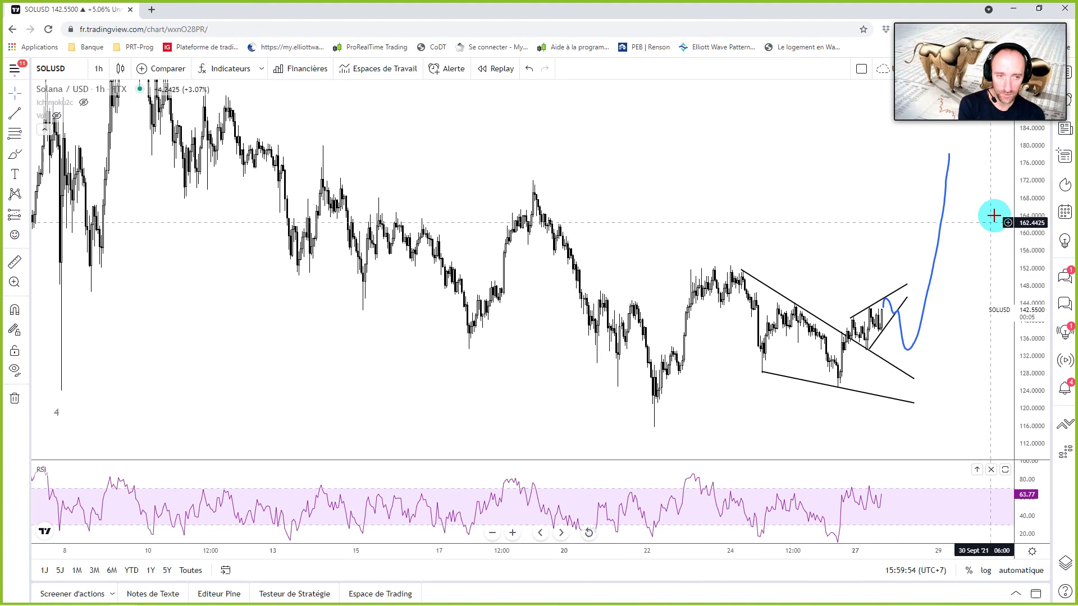
mouse_move(1028, 179)
mouse_down()
mouse_move(1029, 264)
mouse_move(763, 221)
mouse_up()
scroll(729, 279, down, 2)
drag(729, 253, 685, 246)
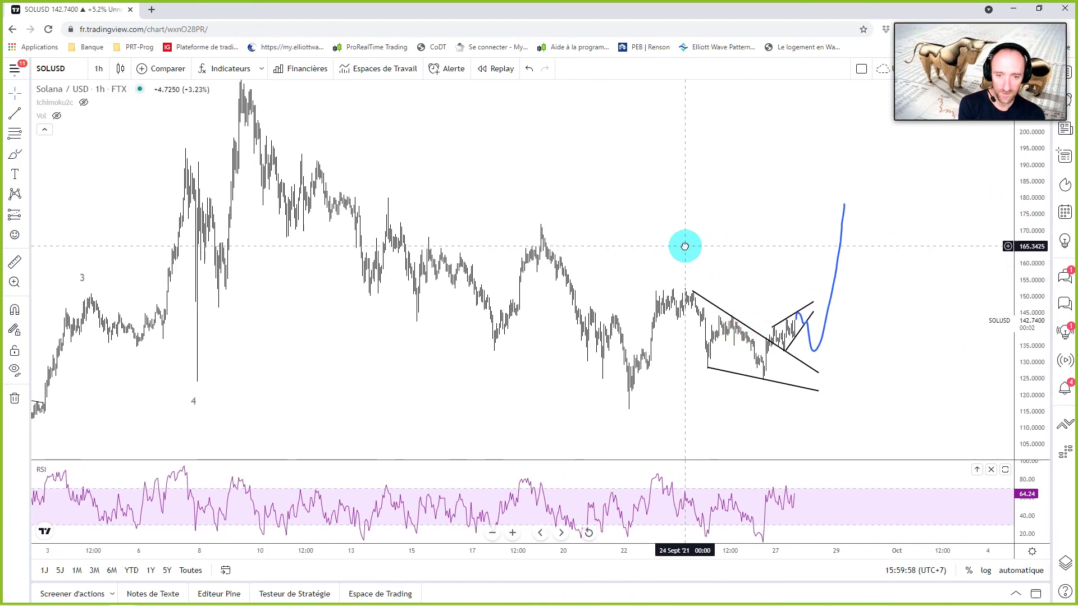
click(25, 121)
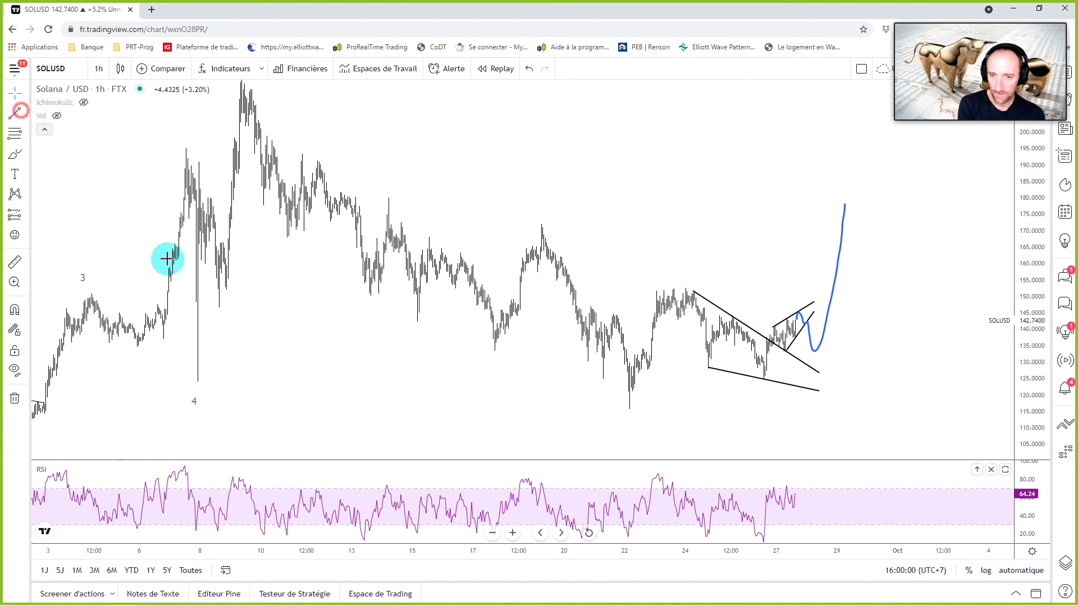
Step: Draw a long falling trend line and position it on the 19 Sept high
click(400, 342)
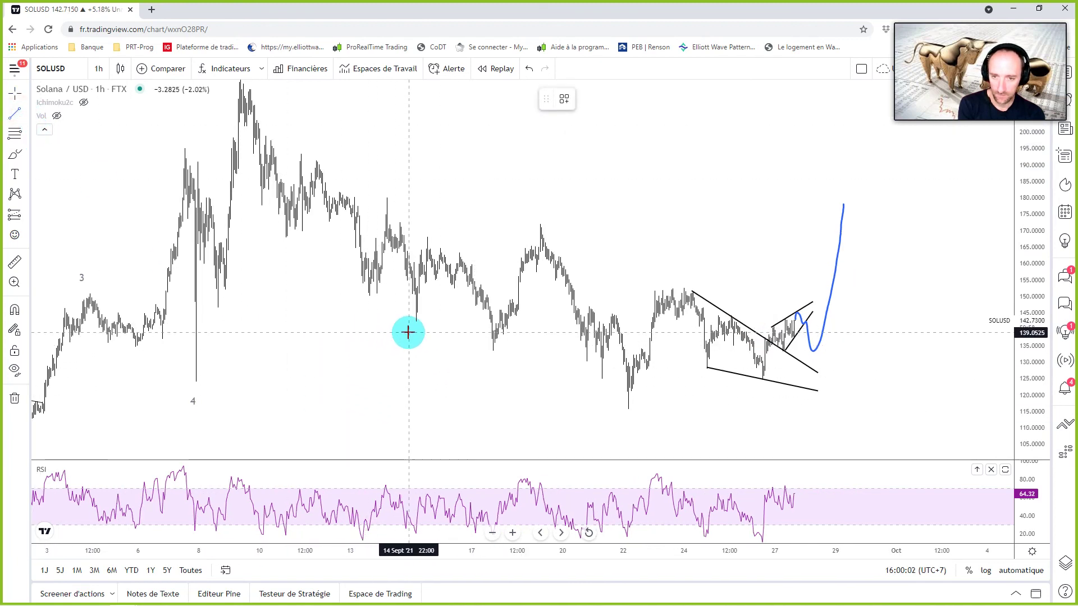
drag(413, 323, 784, 451)
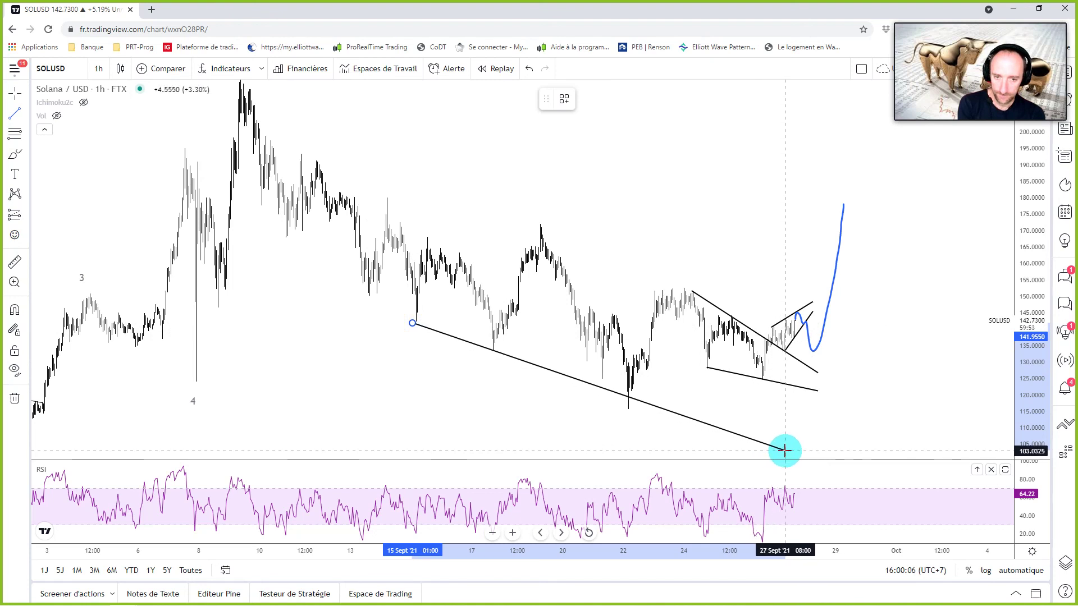
mouse_move(448, 336)
mouse_down()
mouse_move(471, 241)
mouse_move(462, 195)
mouse_move(537, 222)
mouse_up()
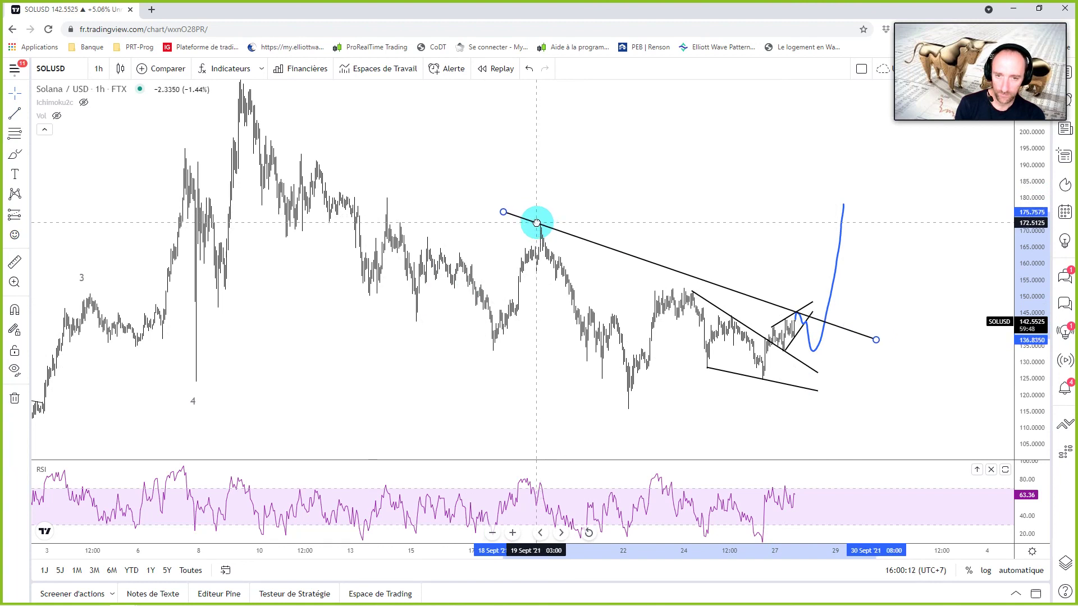
scroll(822, 307, up, 3)
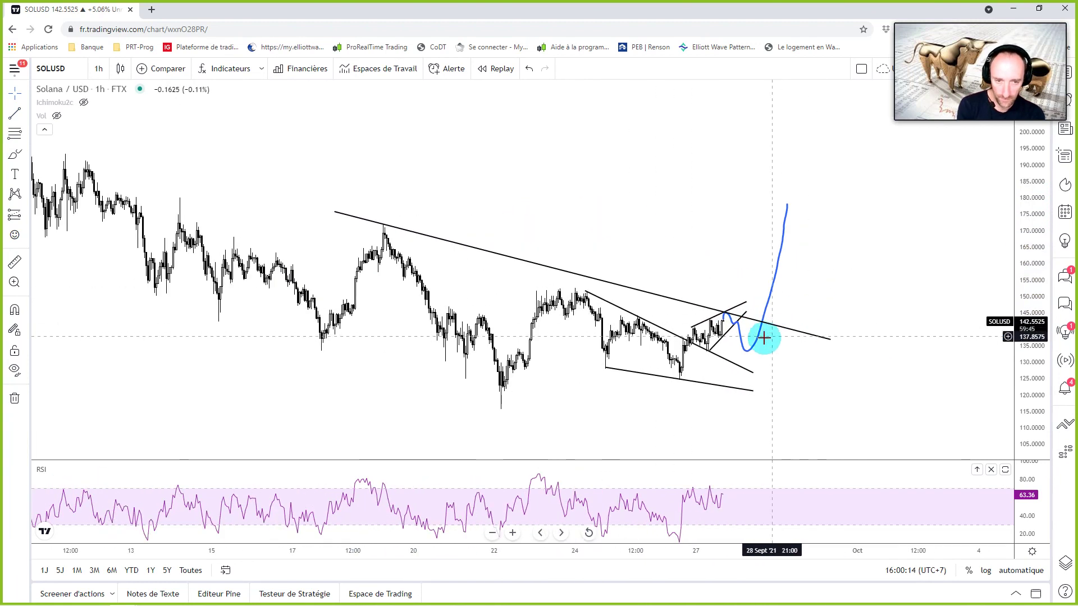
mouse_move(727, 318)
mouse_down()
mouse_move(751, 349)
mouse_move(778, 240)
mouse_up()
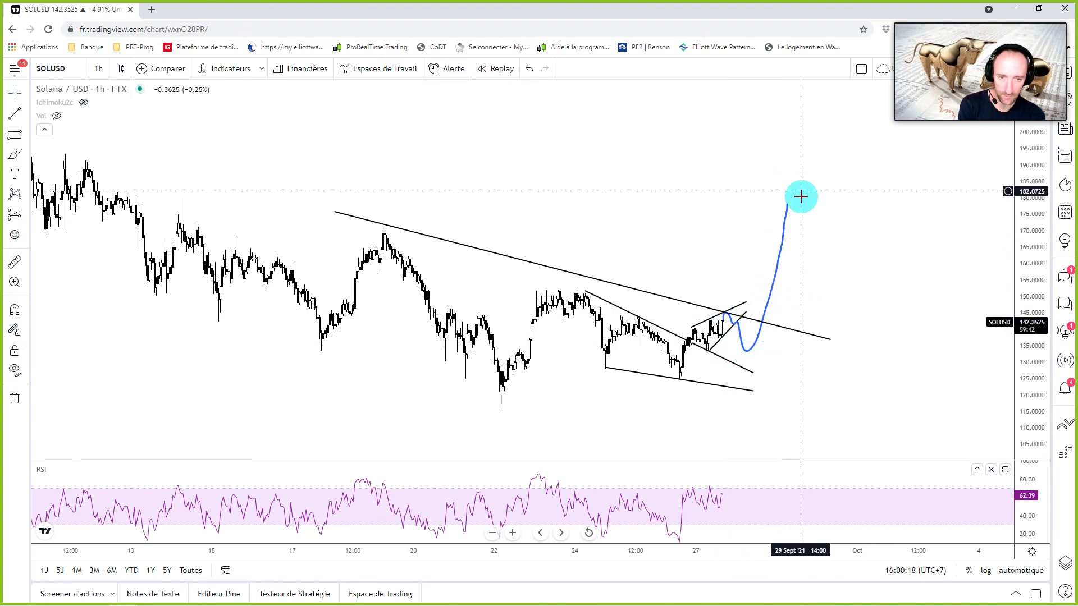
Step: Copy the long line and move the duplicate down along the September lows
click(352, 218)
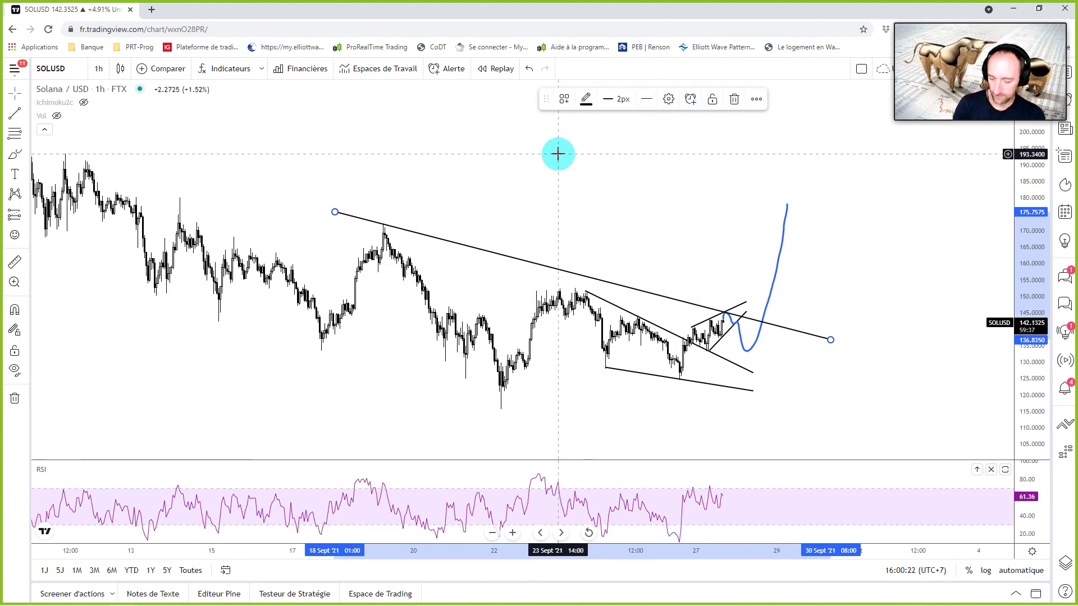
key(ctrl+c)
key(ctrl+v)
drag(434, 216, 284, 342)
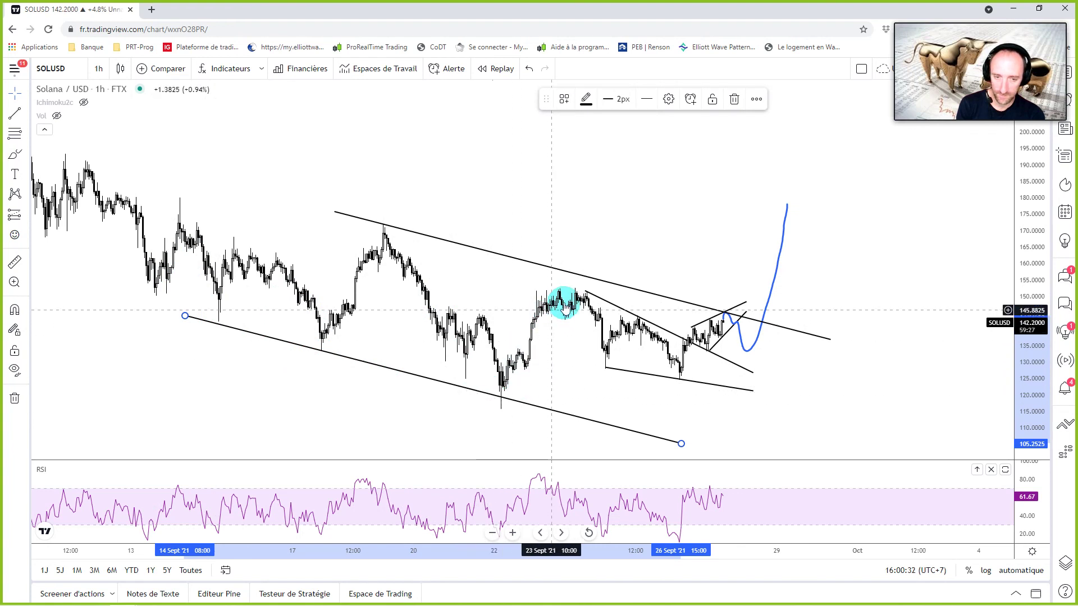
Step: Check the upper channel line and blue projection, then pan to earlier September candles
click(391, 227)
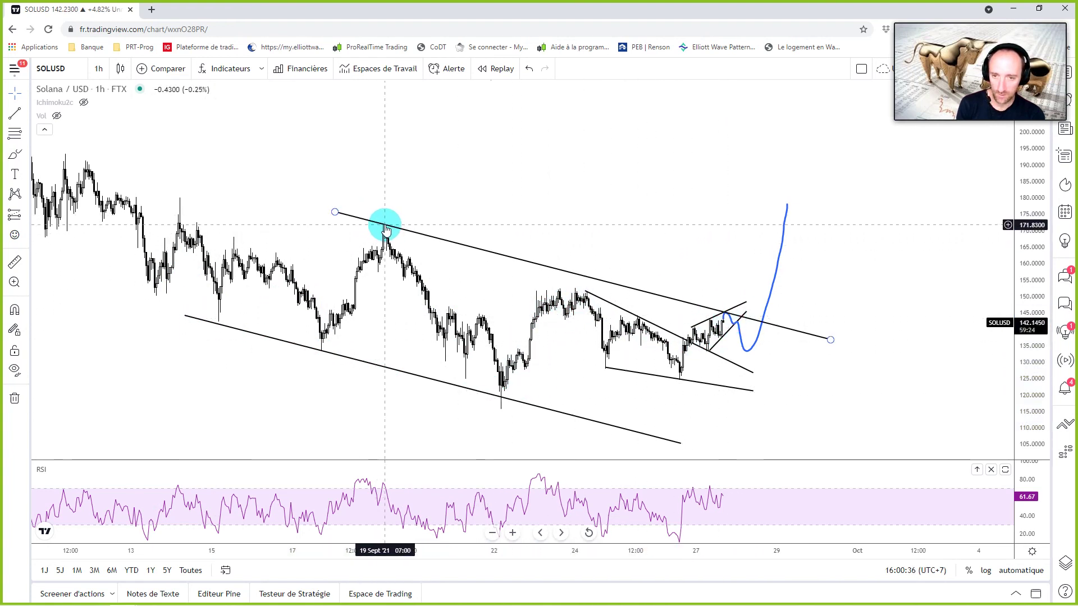
click(594, 187)
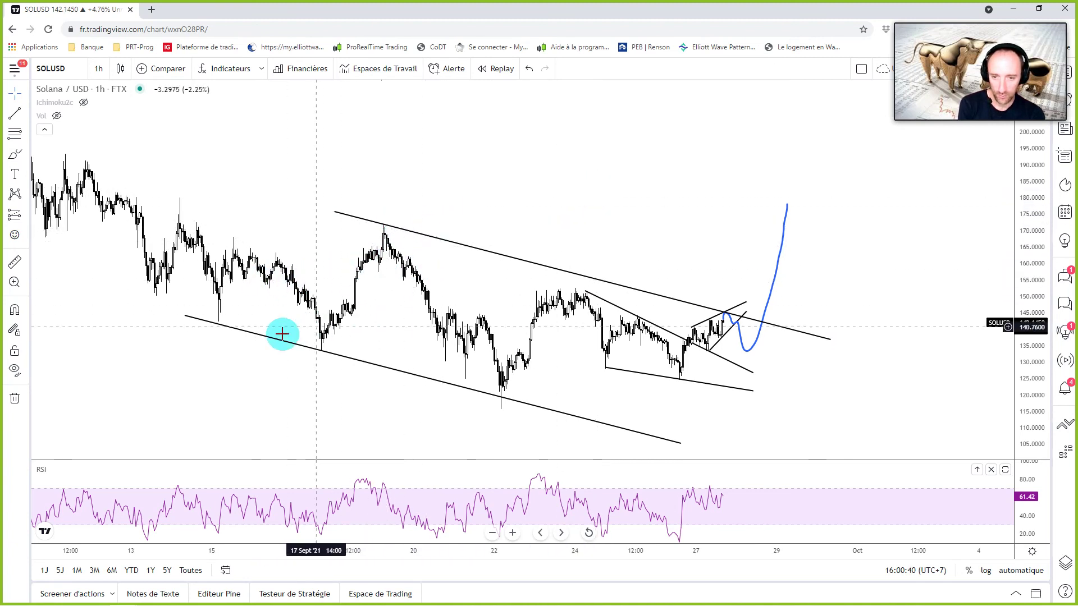
click(741, 345)
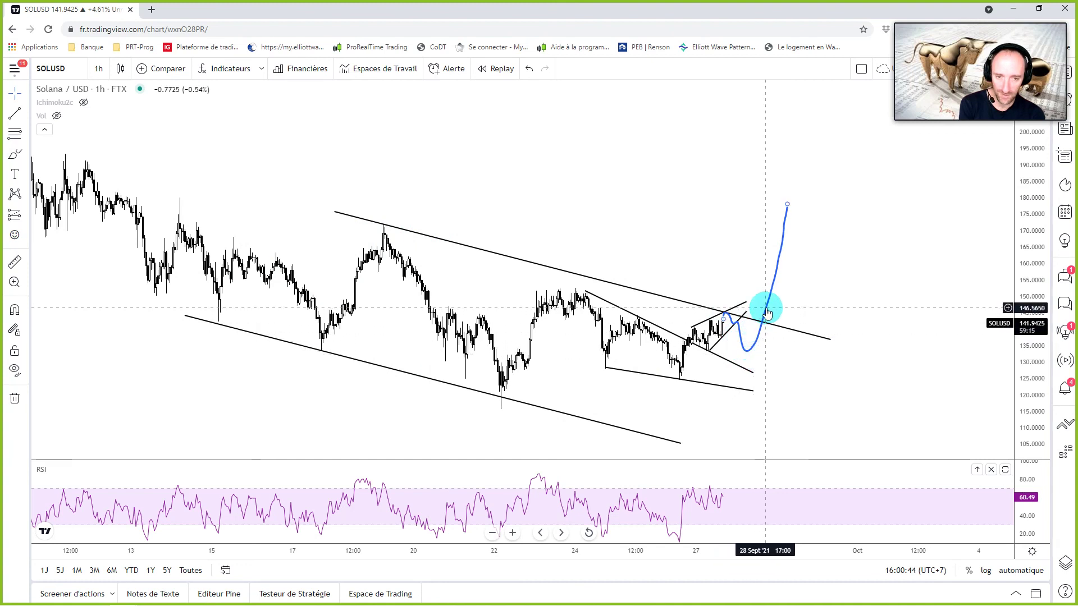
click(567, 289)
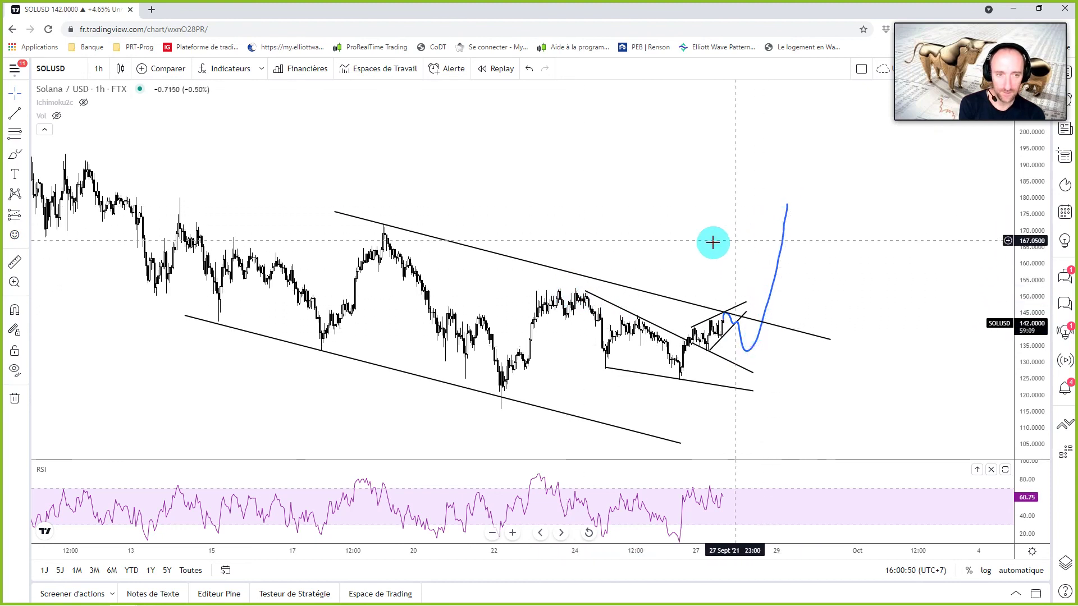
mouse_move(603, 236)
mouse_down()
mouse_move(735, 238)
mouse_move(738, 259)
mouse_up()
click(281, 252)
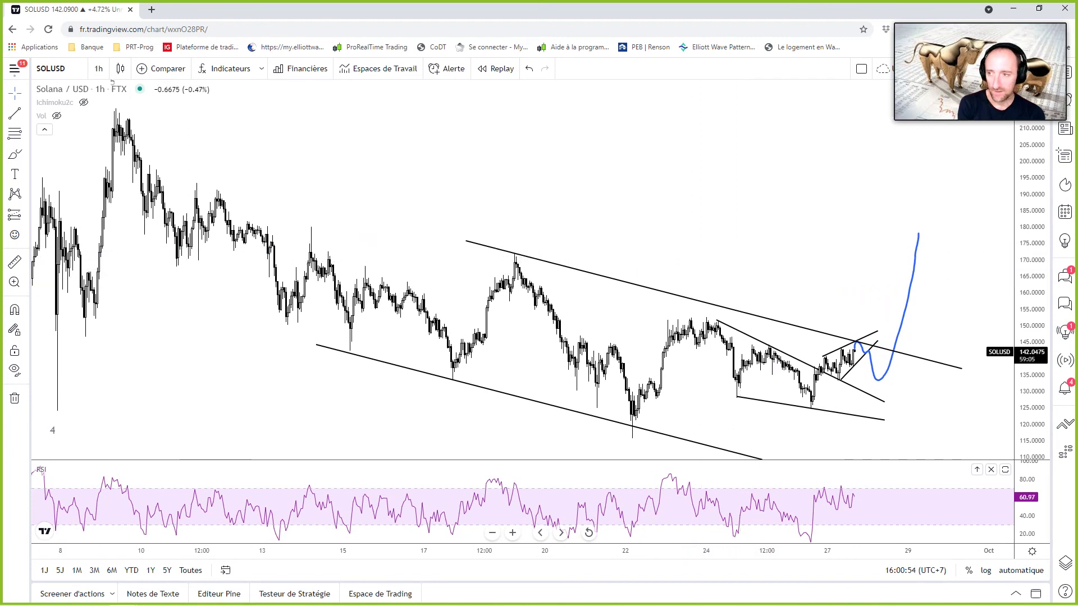